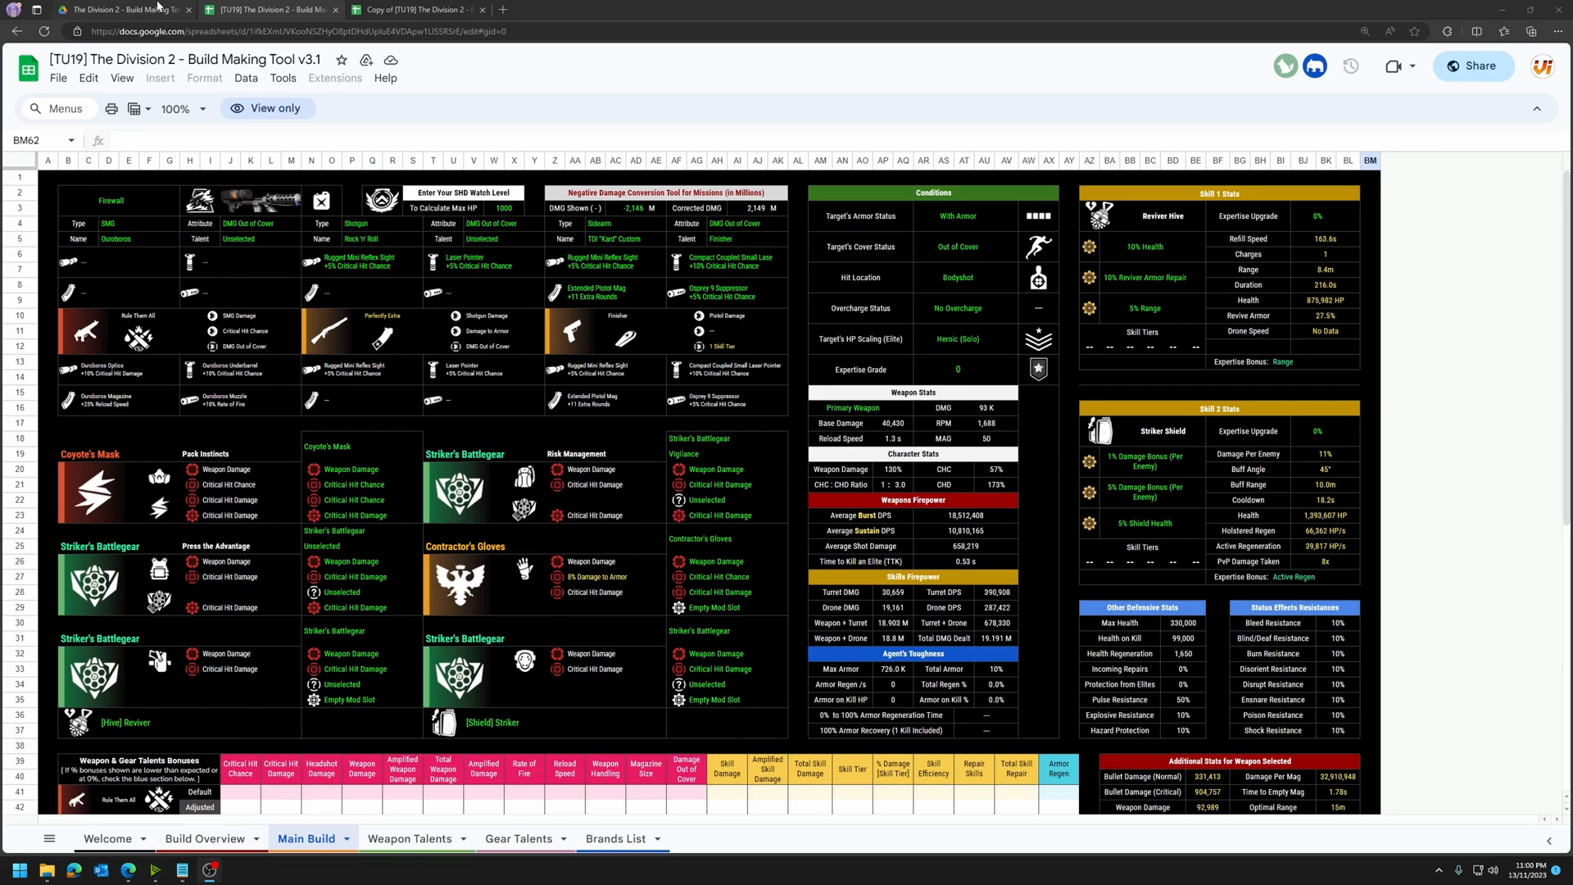
Step: Switch to The Division 2 - Build Making Tool folder in Google Drive and compare its list and grid layouts
{"action": "left_click", "coordinate": [162, 7]}
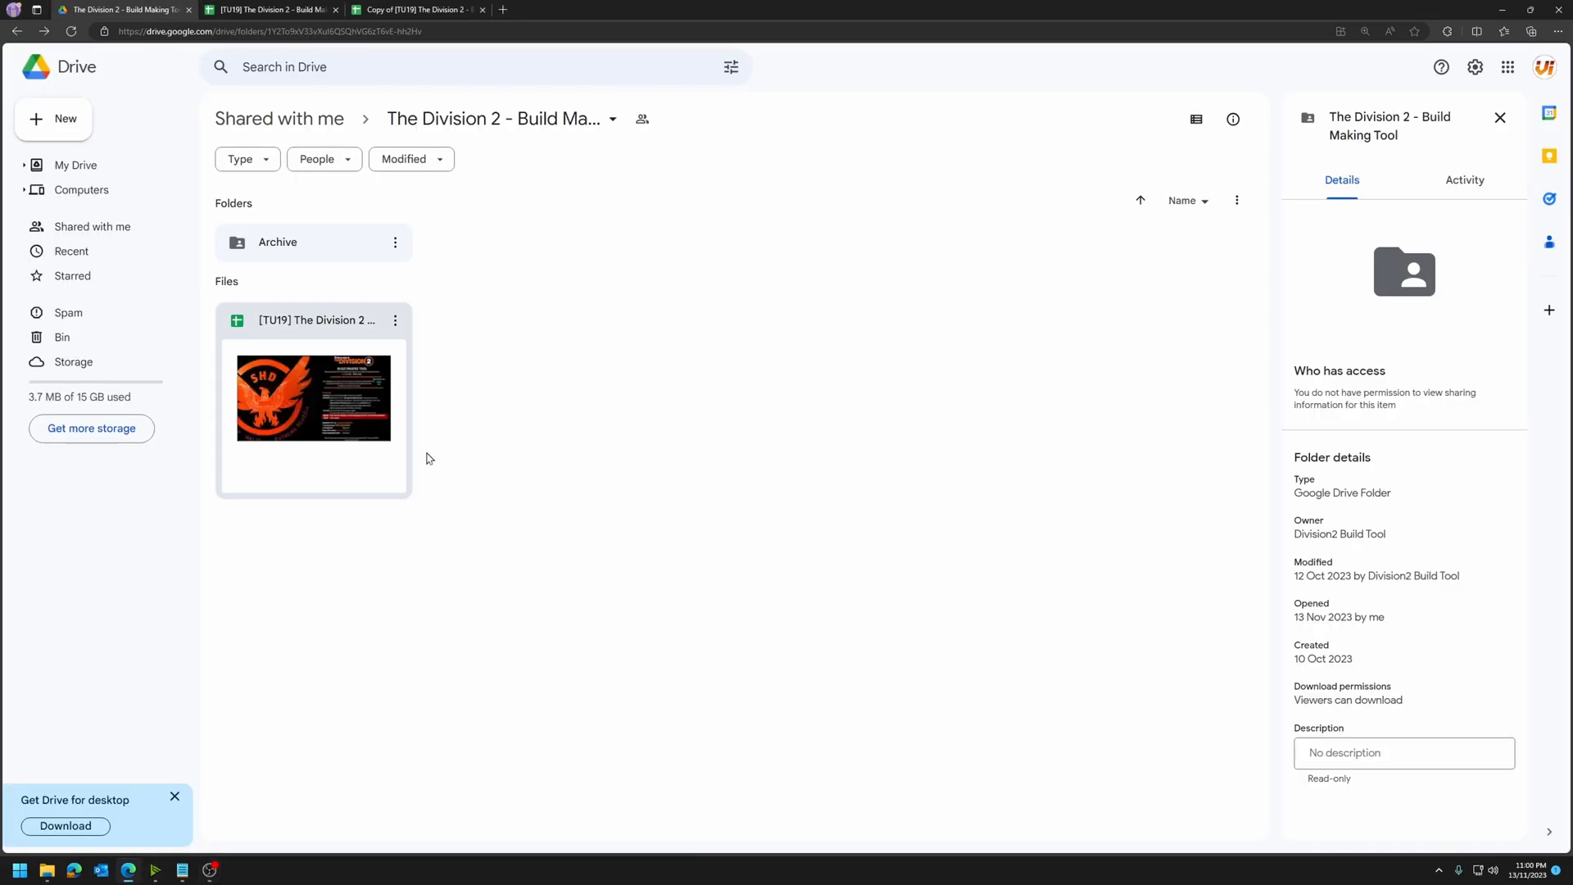
{"action": "left_click", "coordinate": [1198, 121]}
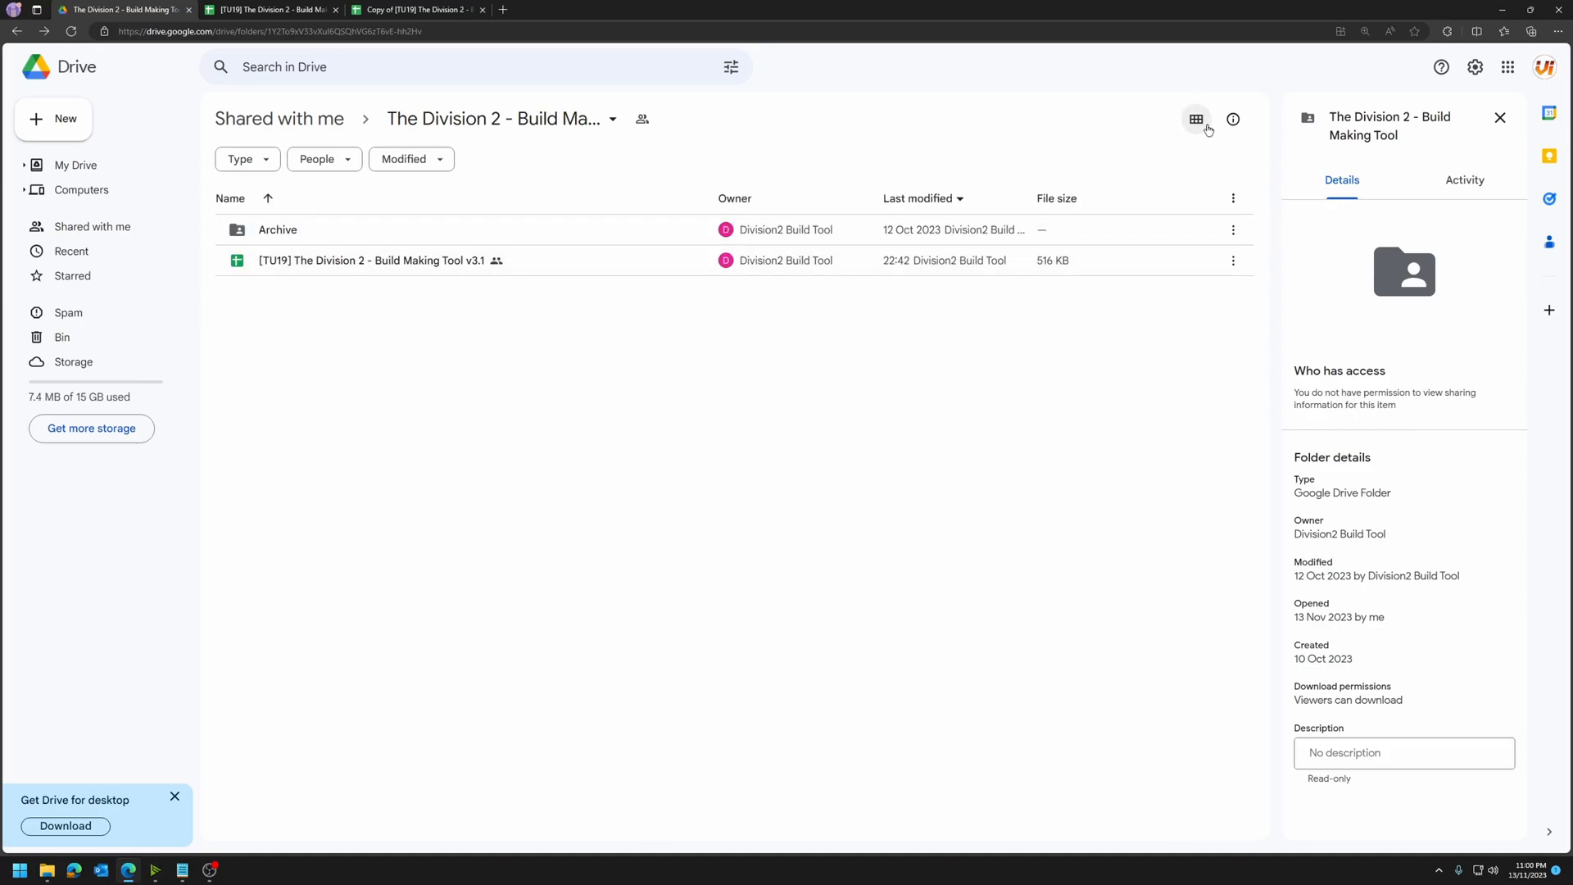
{"action": "left_click", "coordinate": [636, 267]}
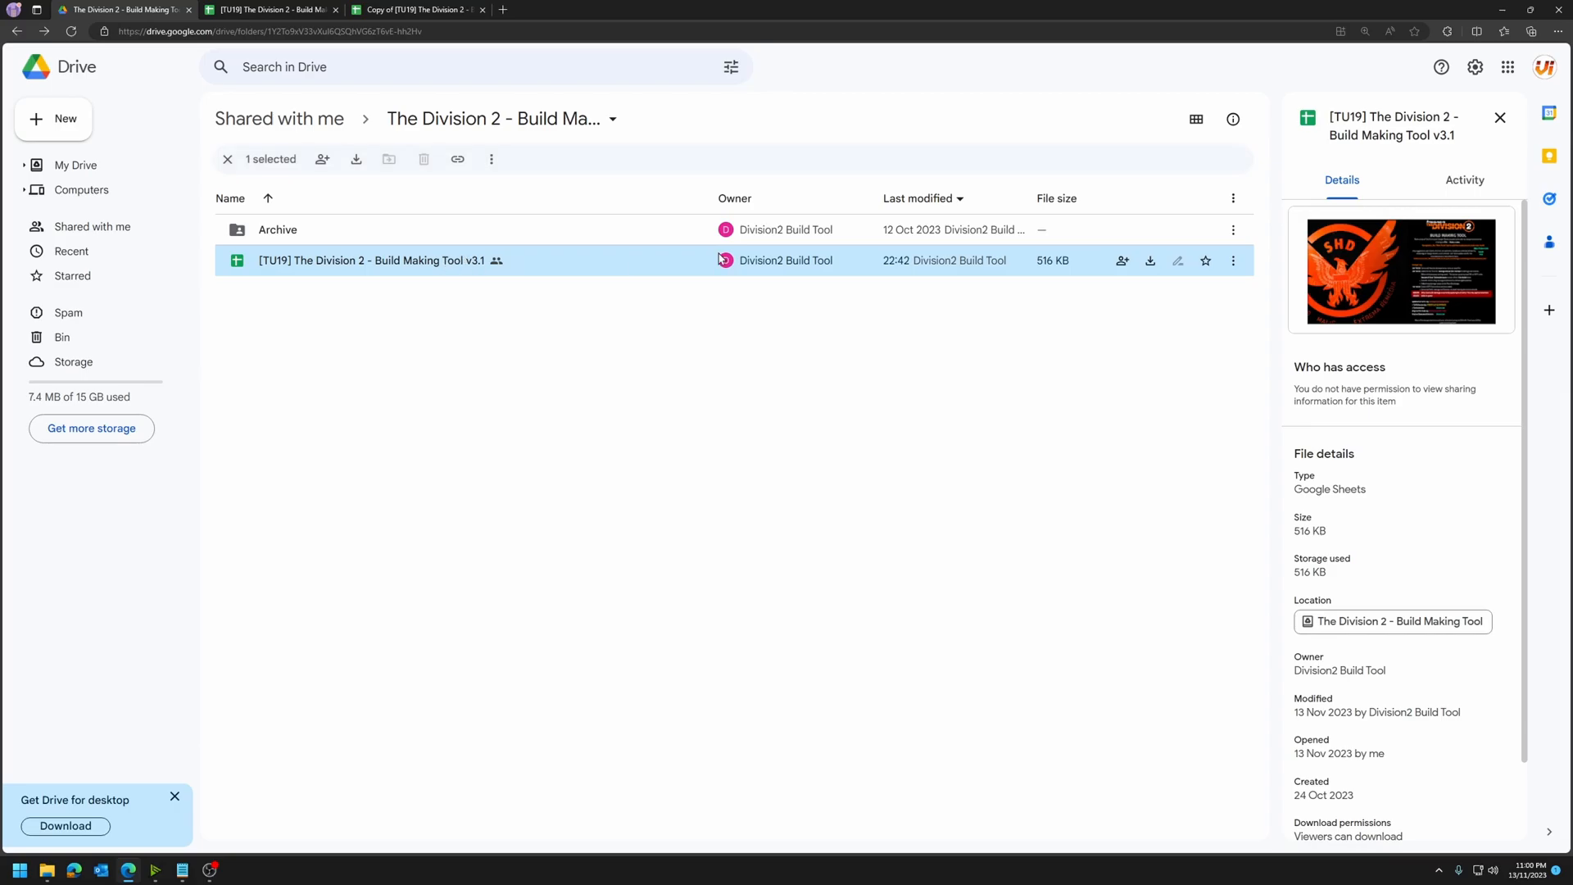
{"action": "left_click", "coordinate": [1196, 119]}
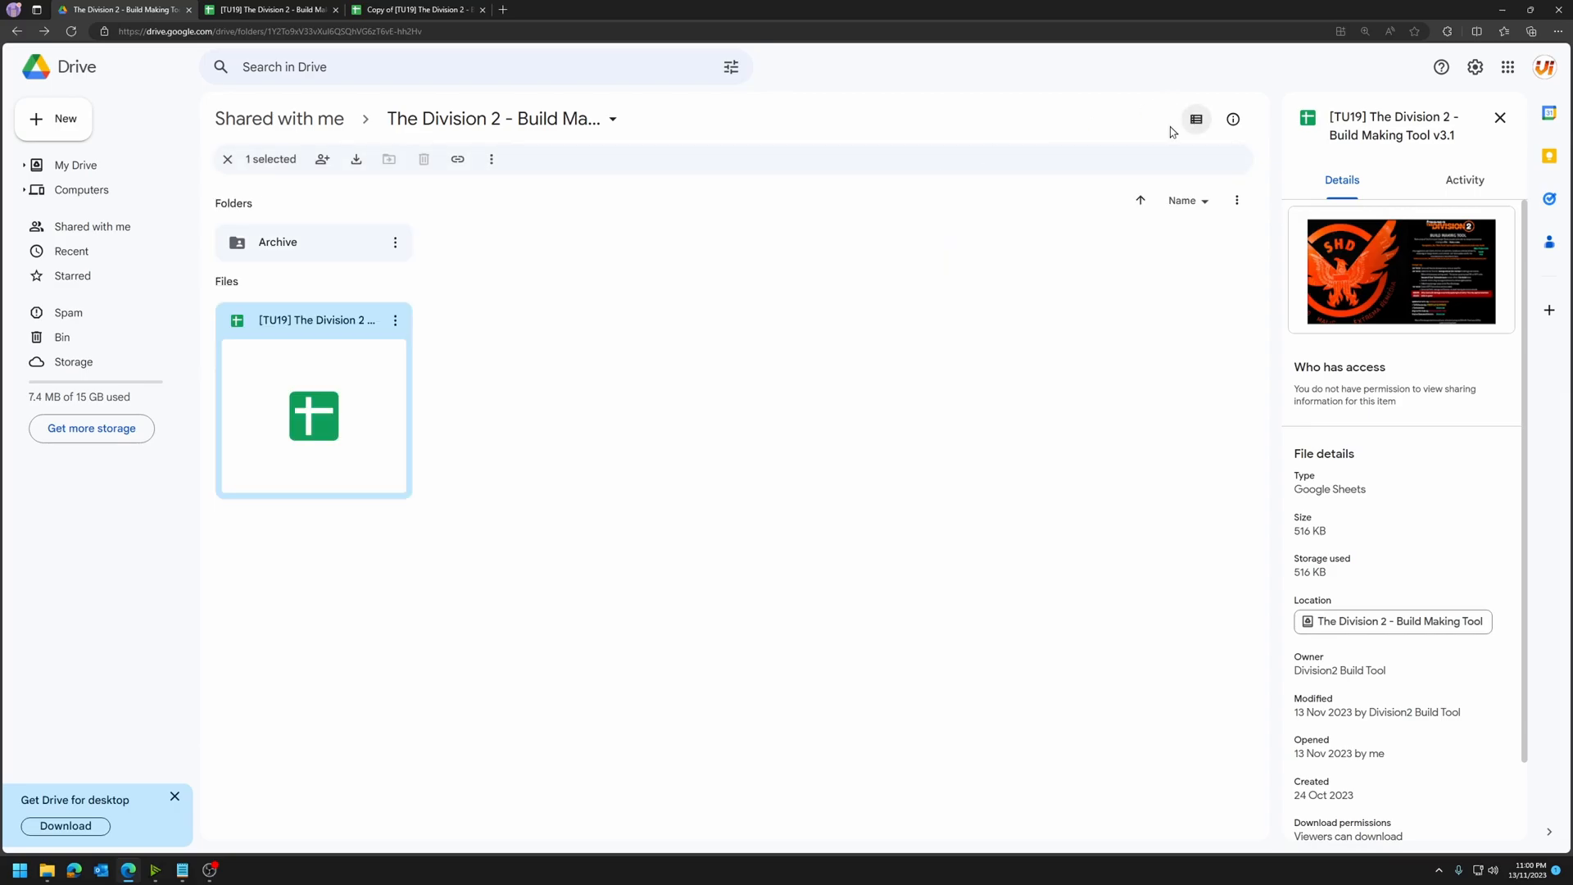
{"action": "left_click", "coordinate": [535, 319]}
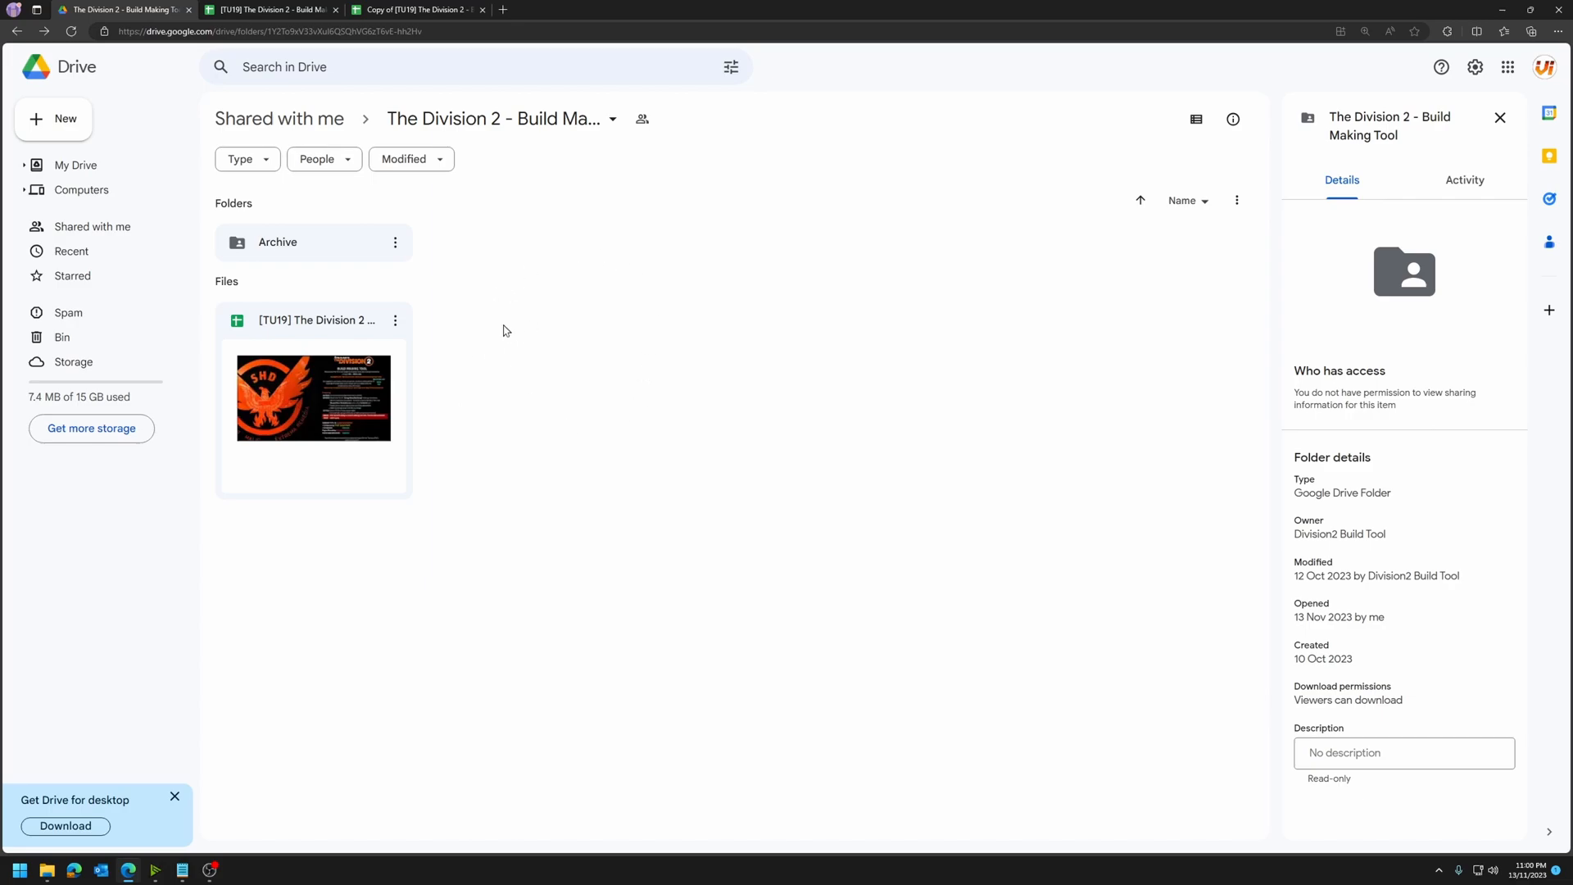
Step: Inspect the details of the [TU19] build tool spreadsheet and Archive folder, and check the actions available for the spreadsheet
{"action": "left_click", "coordinate": [318, 396]}
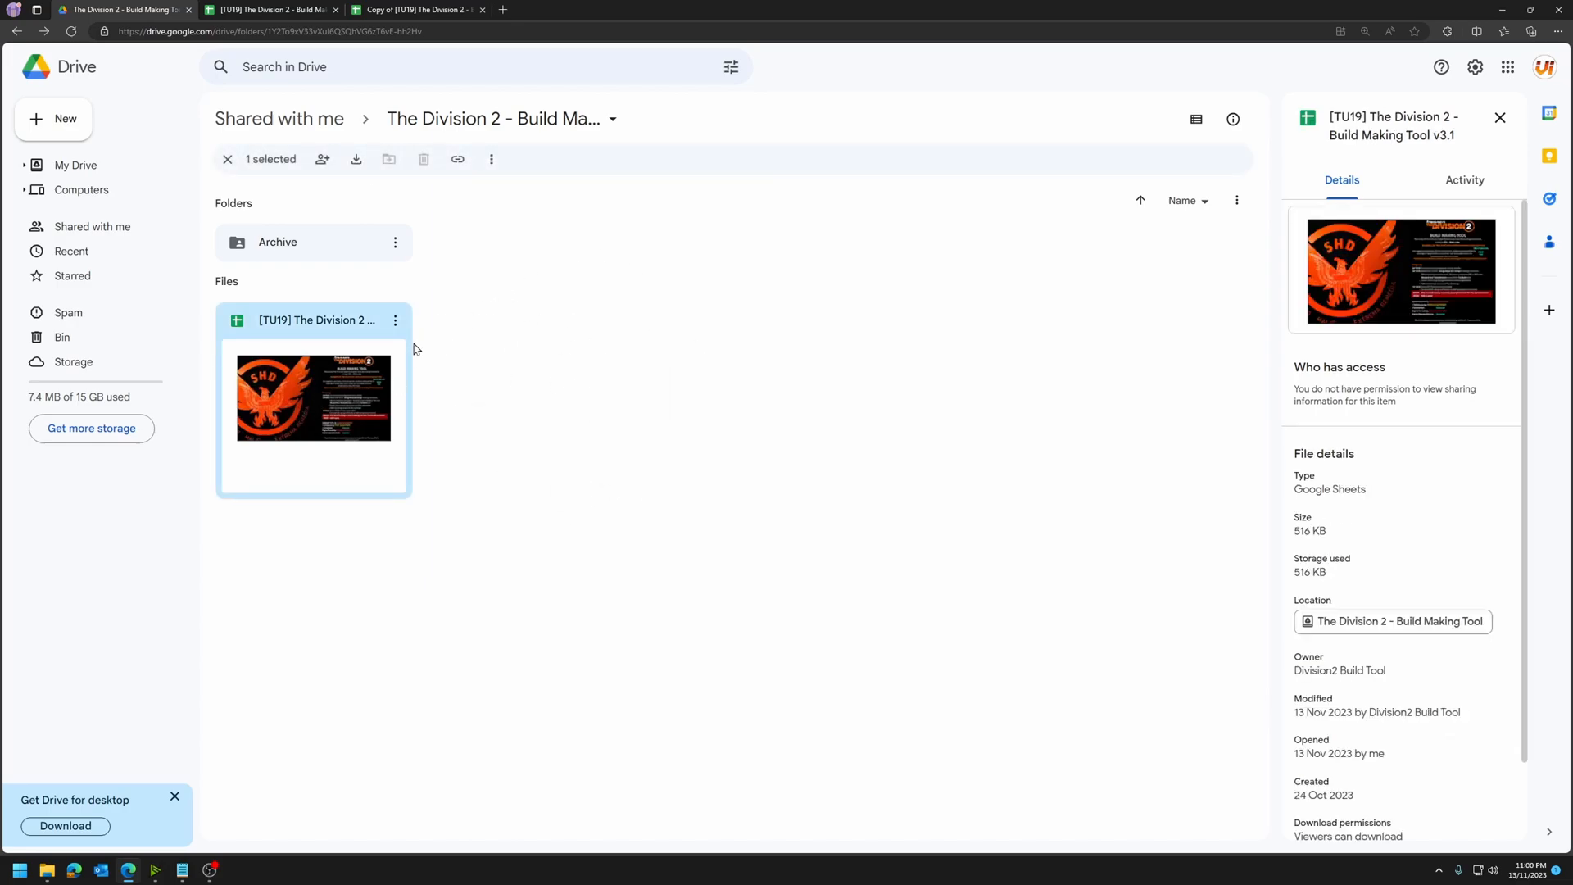
{"action": "left_click", "coordinate": [361, 246]}
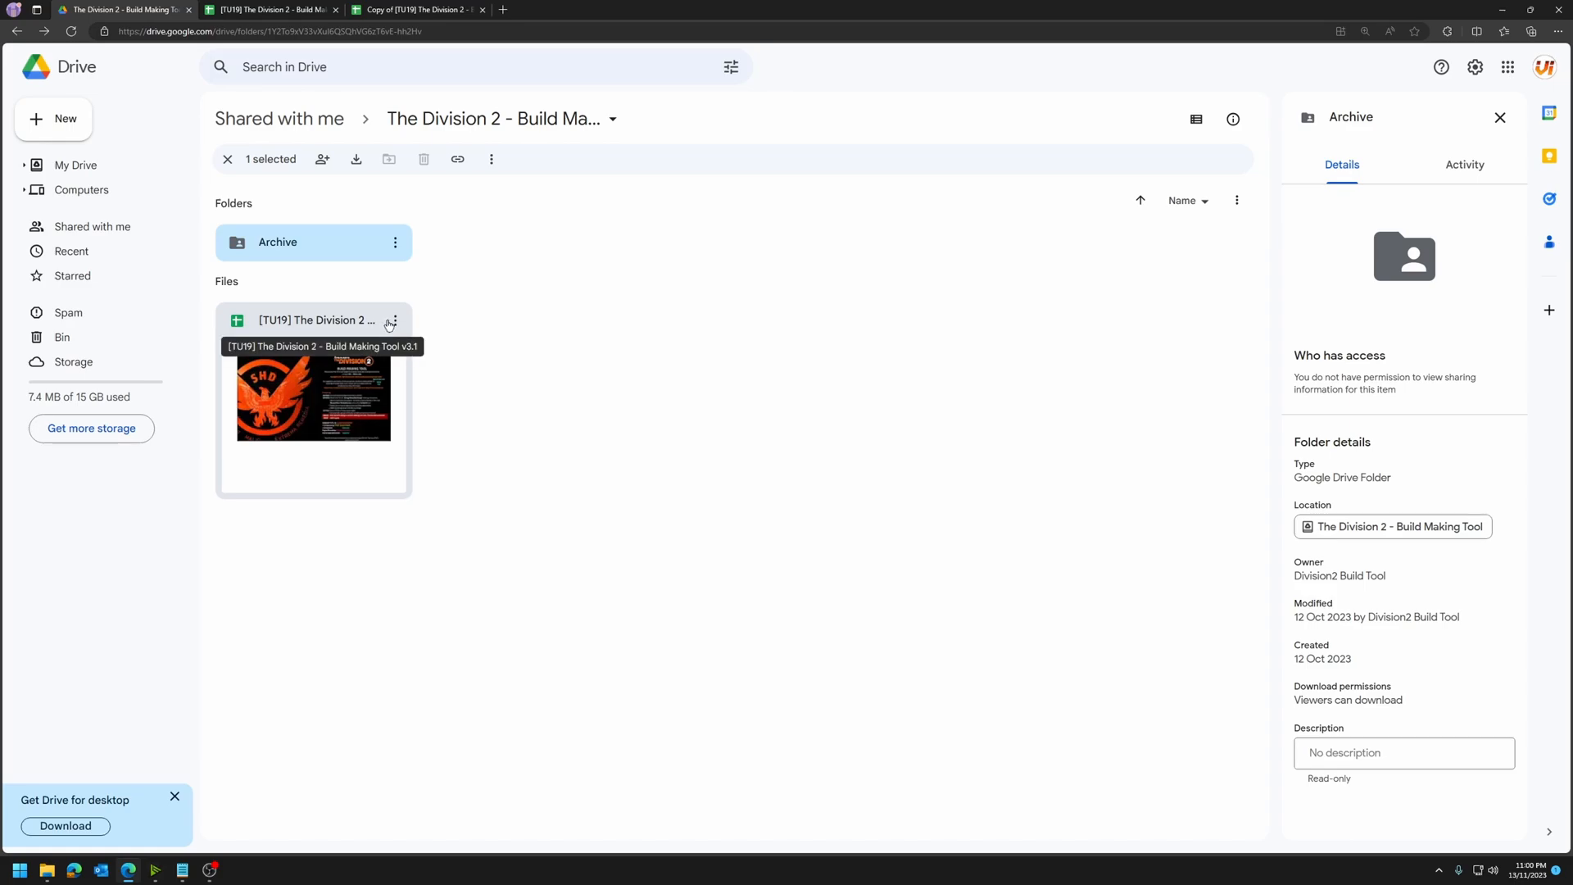
{"action": "left_click", "coordinate": [542, 353]}
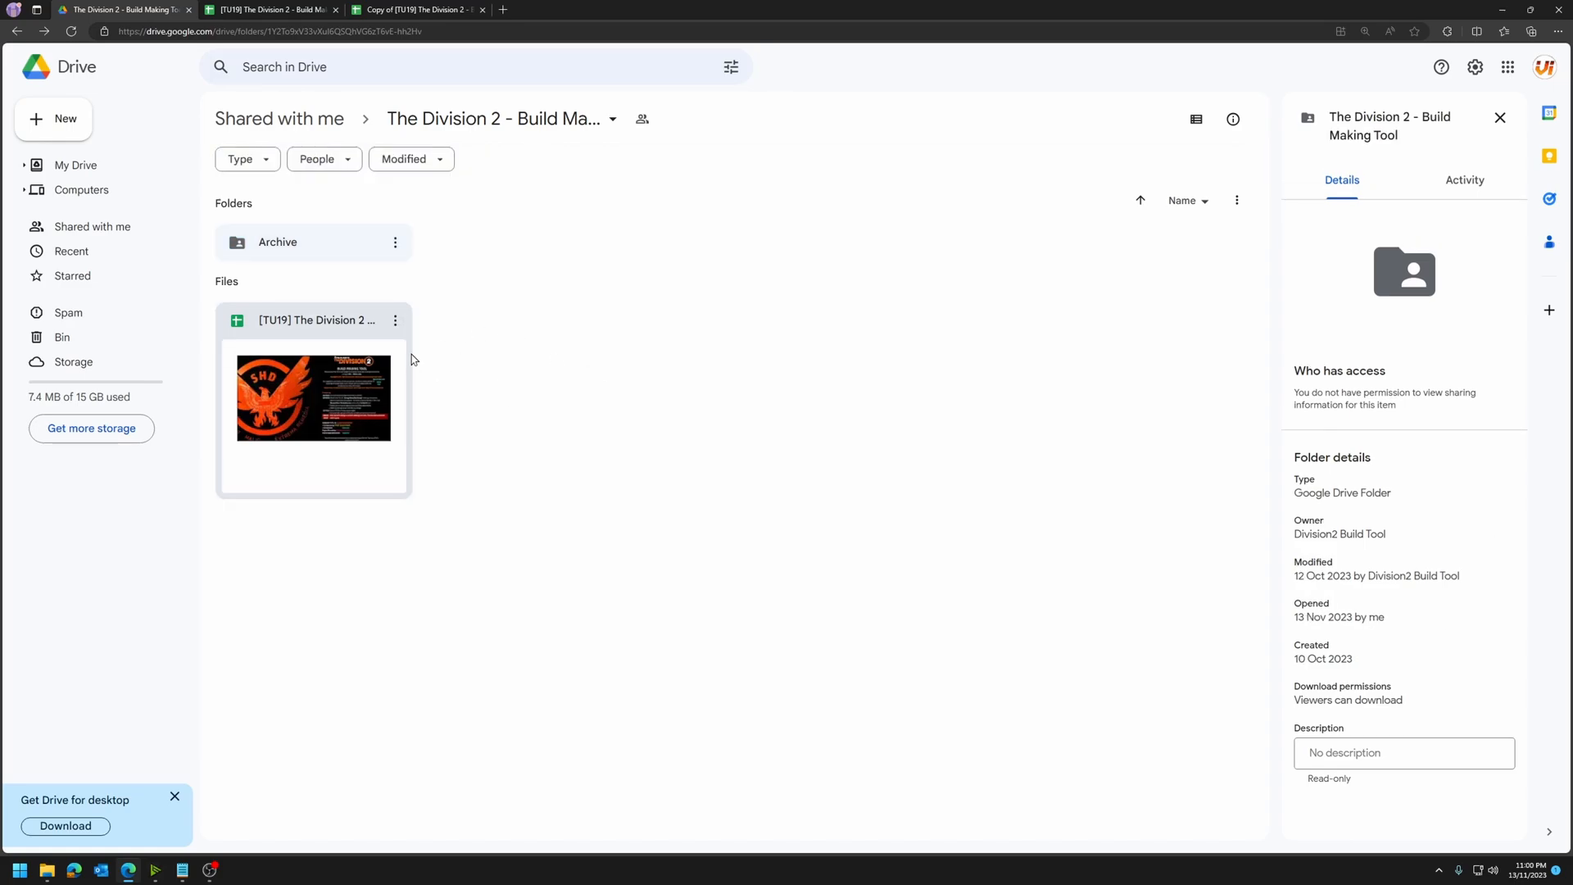
{"action": "right_click", "coordinate": [372, 352]}
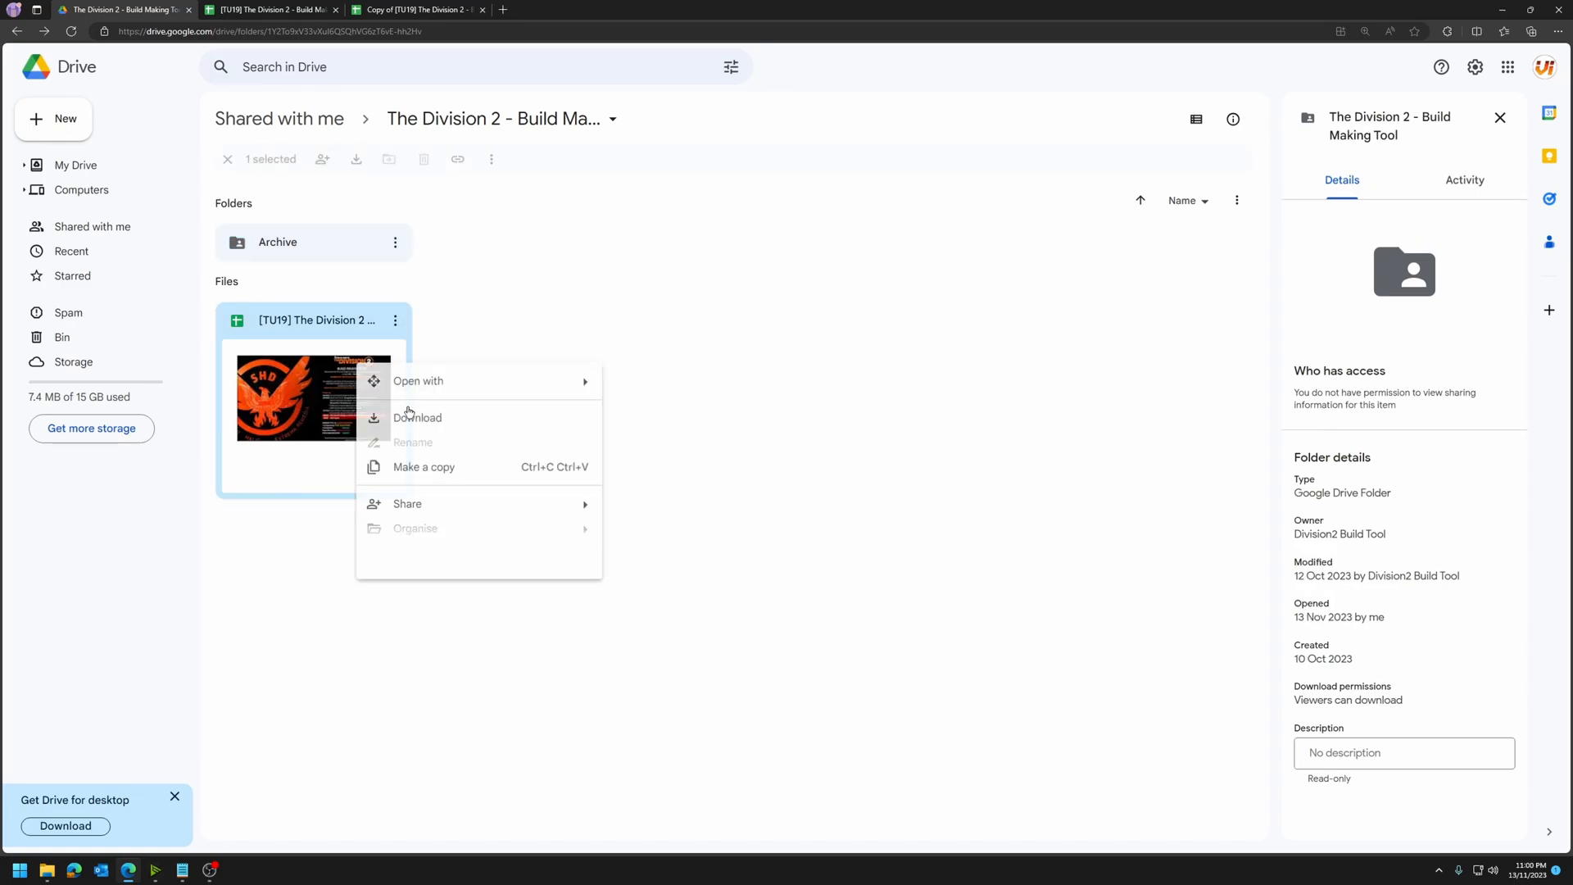
{"action": "left_click", "coordinate": [829, 460]}
Step: Switch to the view-only [TU19] build tool spreadsheet in Google Sheets and make a copy named "Test Build"
{"action": "left_click", "coordinate": [272, 10]}
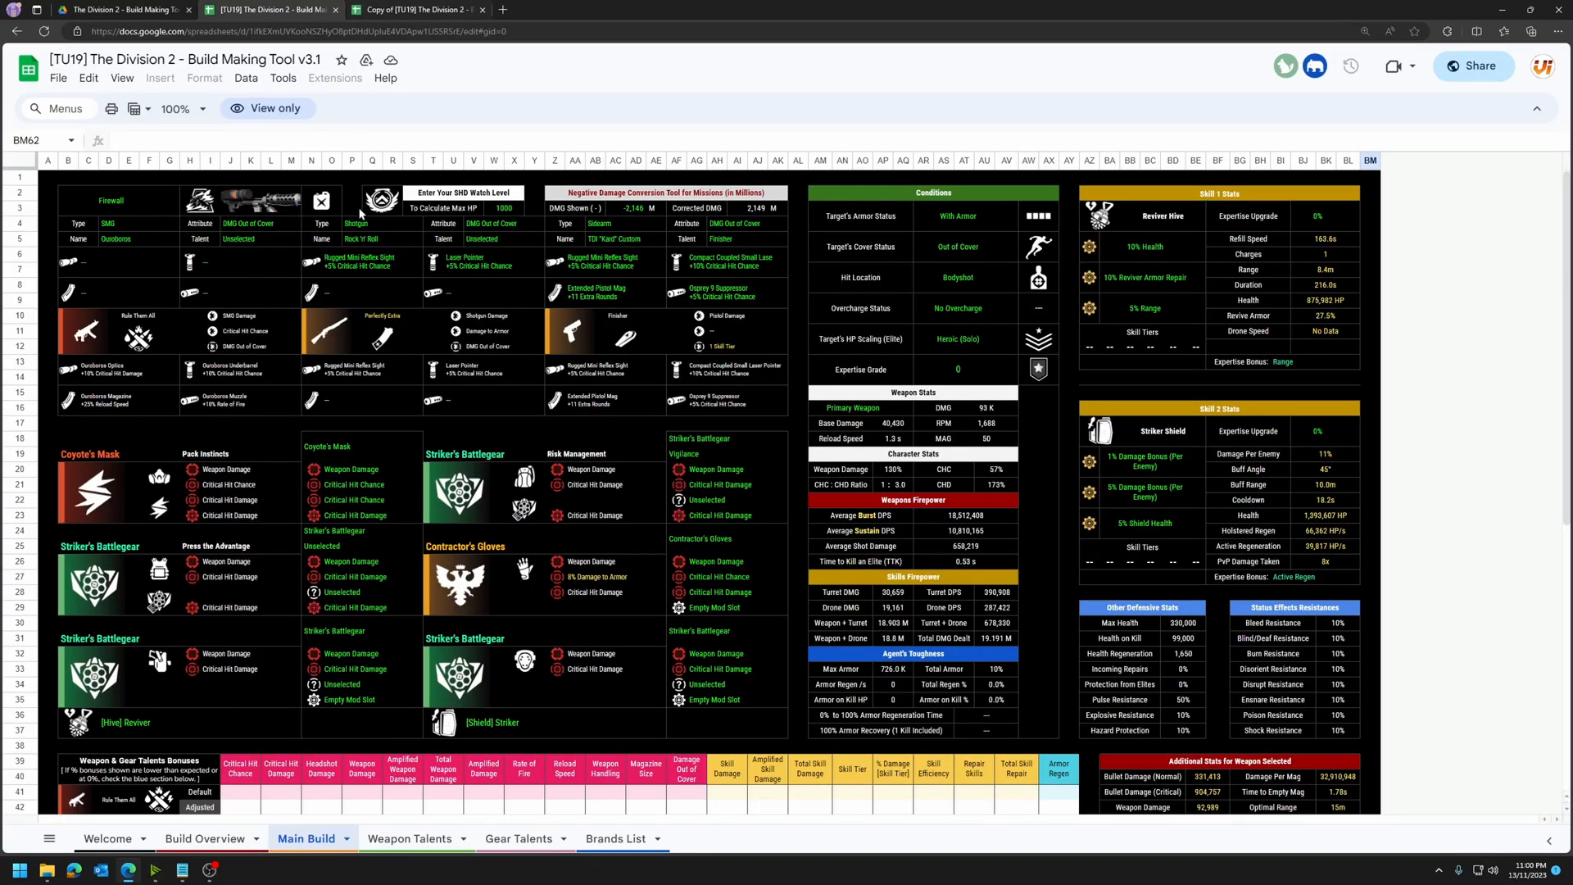
{"action": "left_click", "coordinate": [59, 78]}
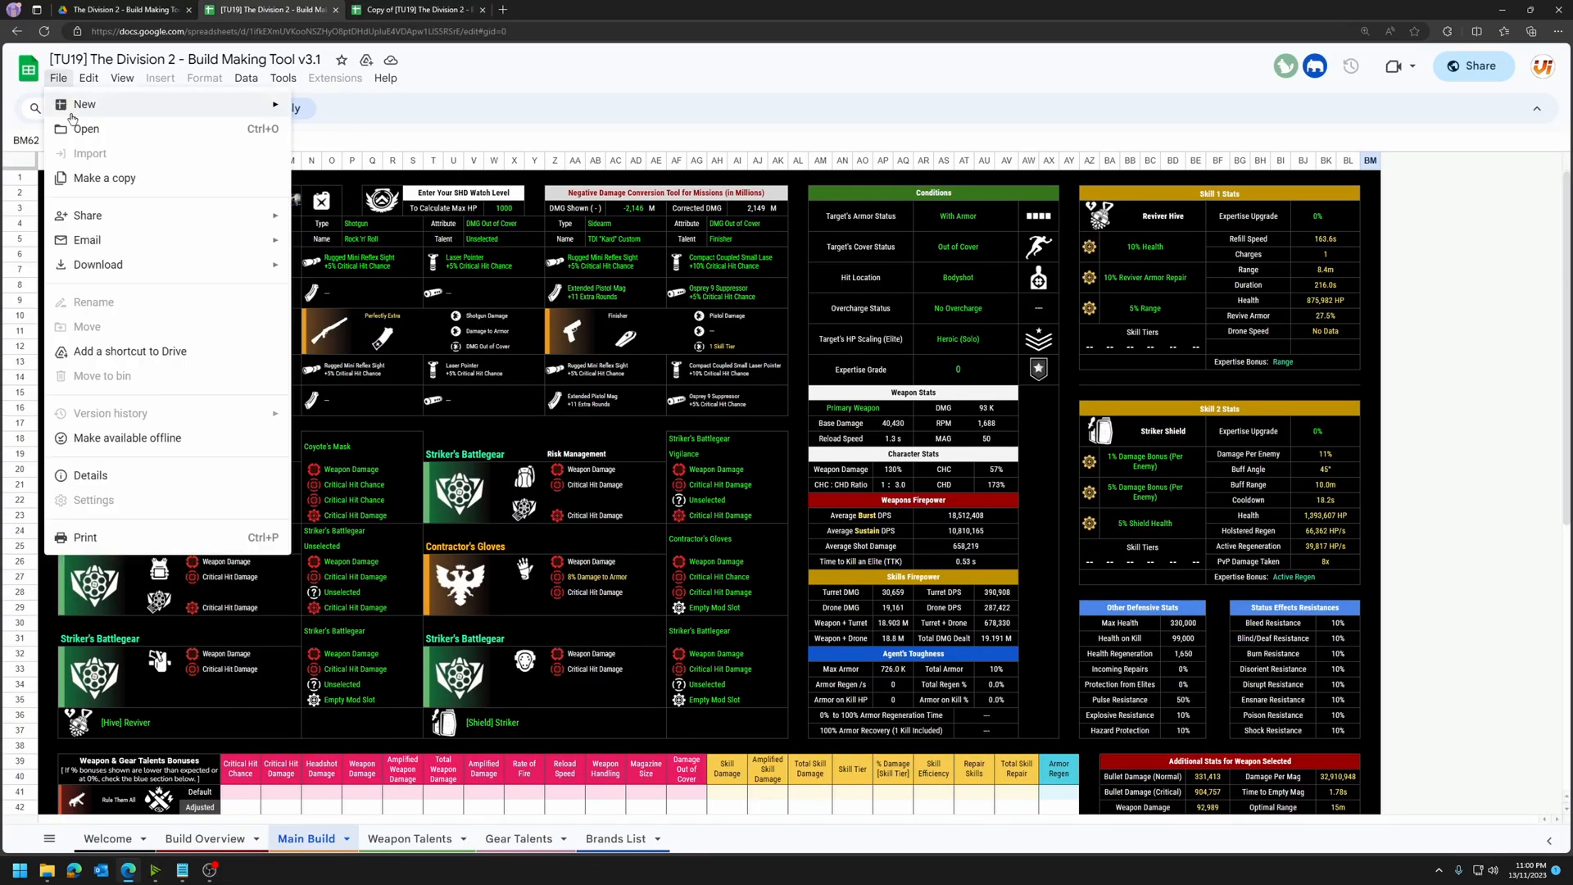
{"action": "left_click", "coordinate": [154, 178]}
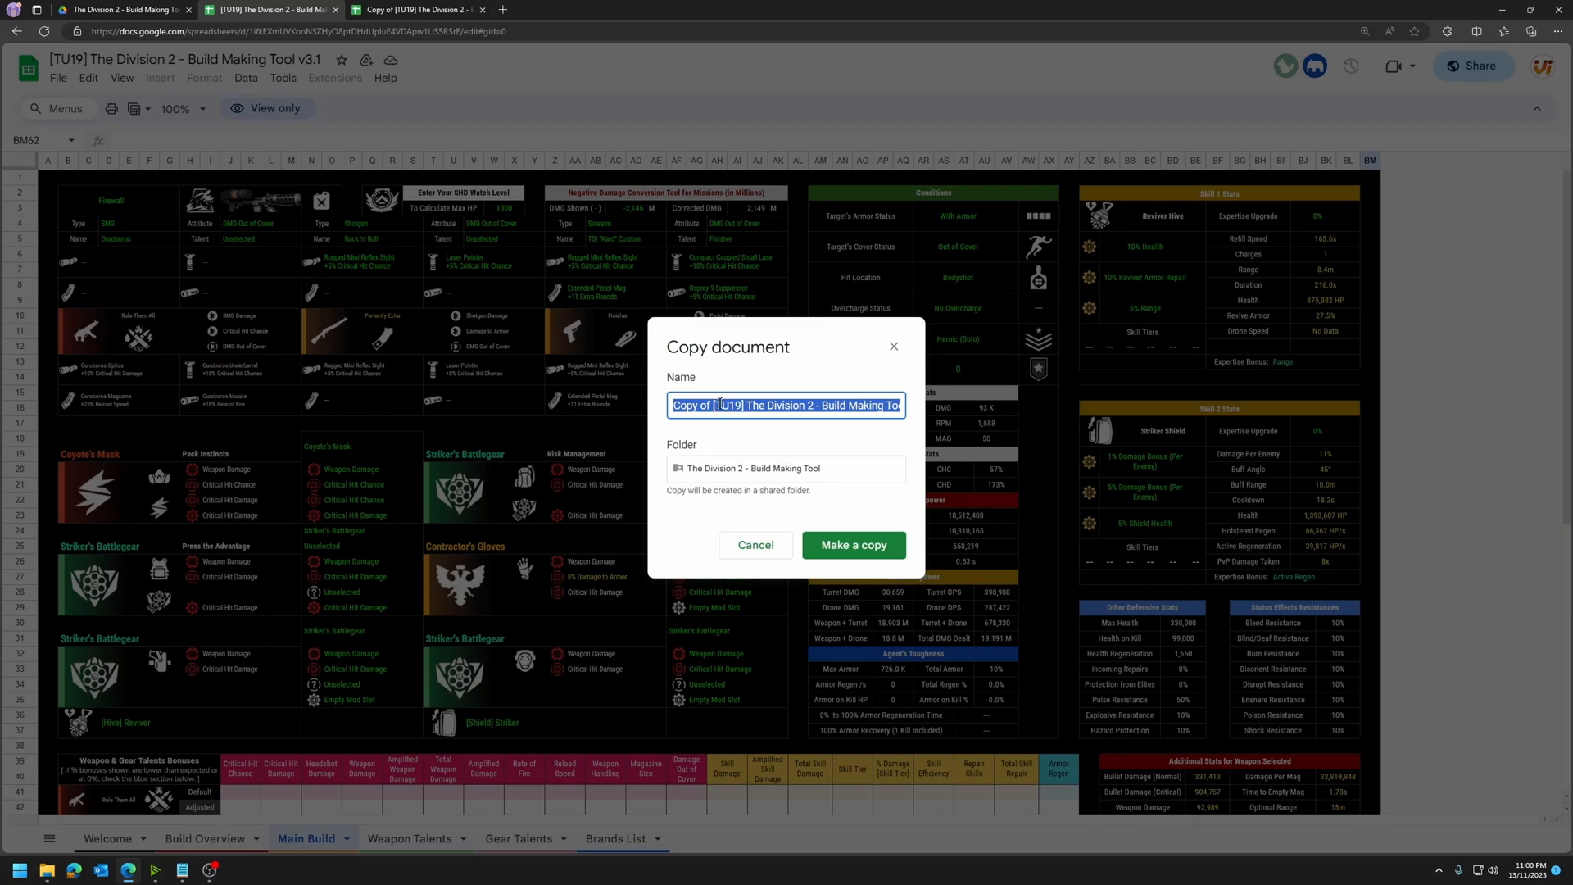
{"action": "type", "text": "Test"}
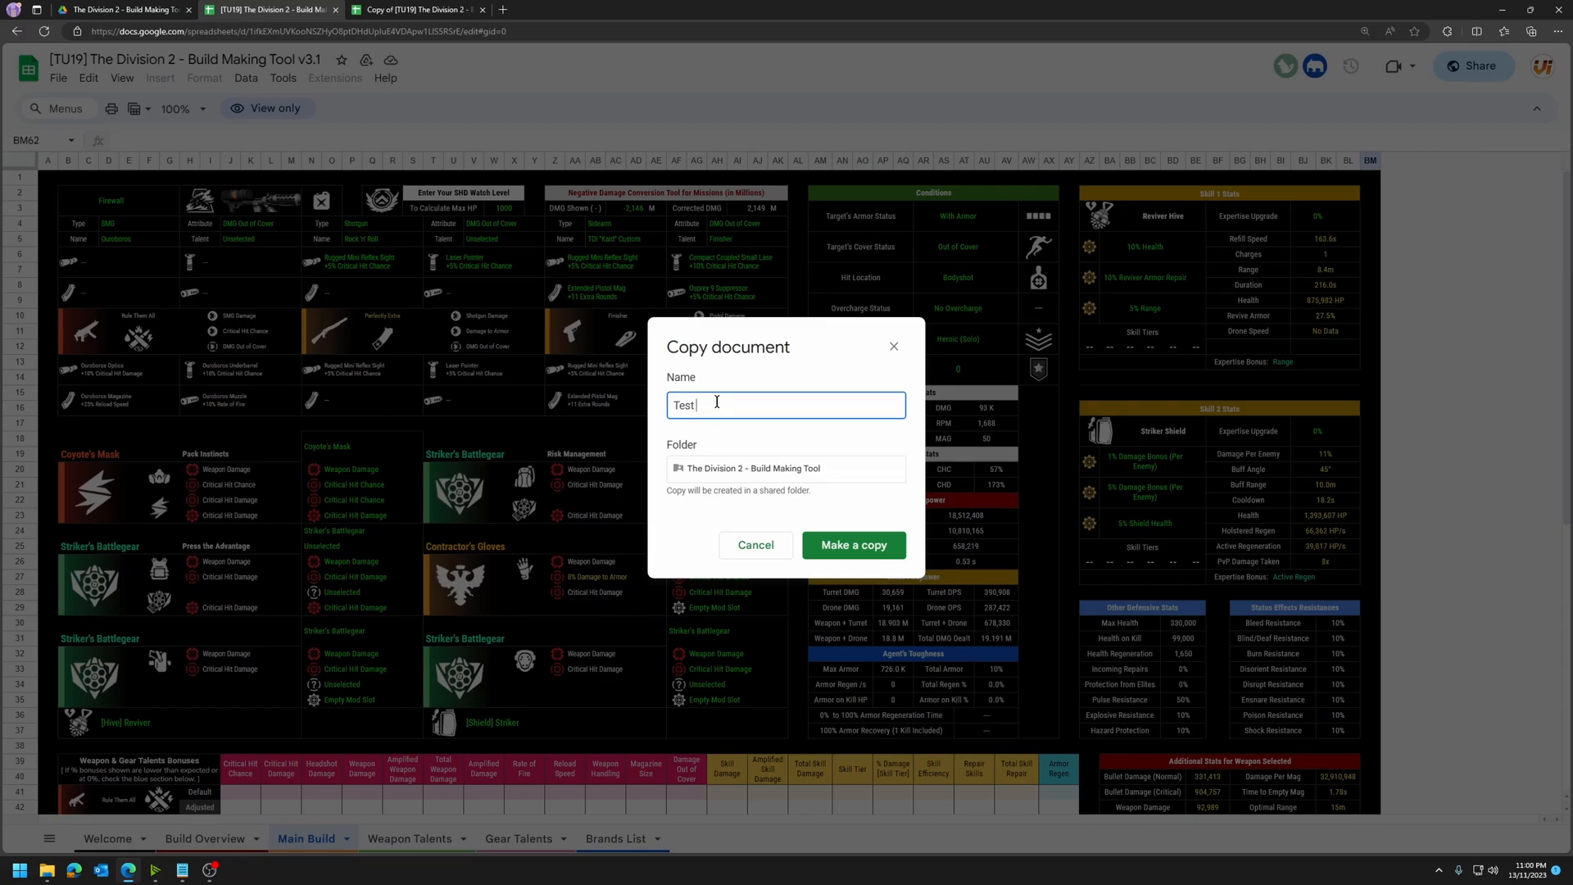
{"action": "type", "text": " Build"}
{"action": "key", "text": "Return"}
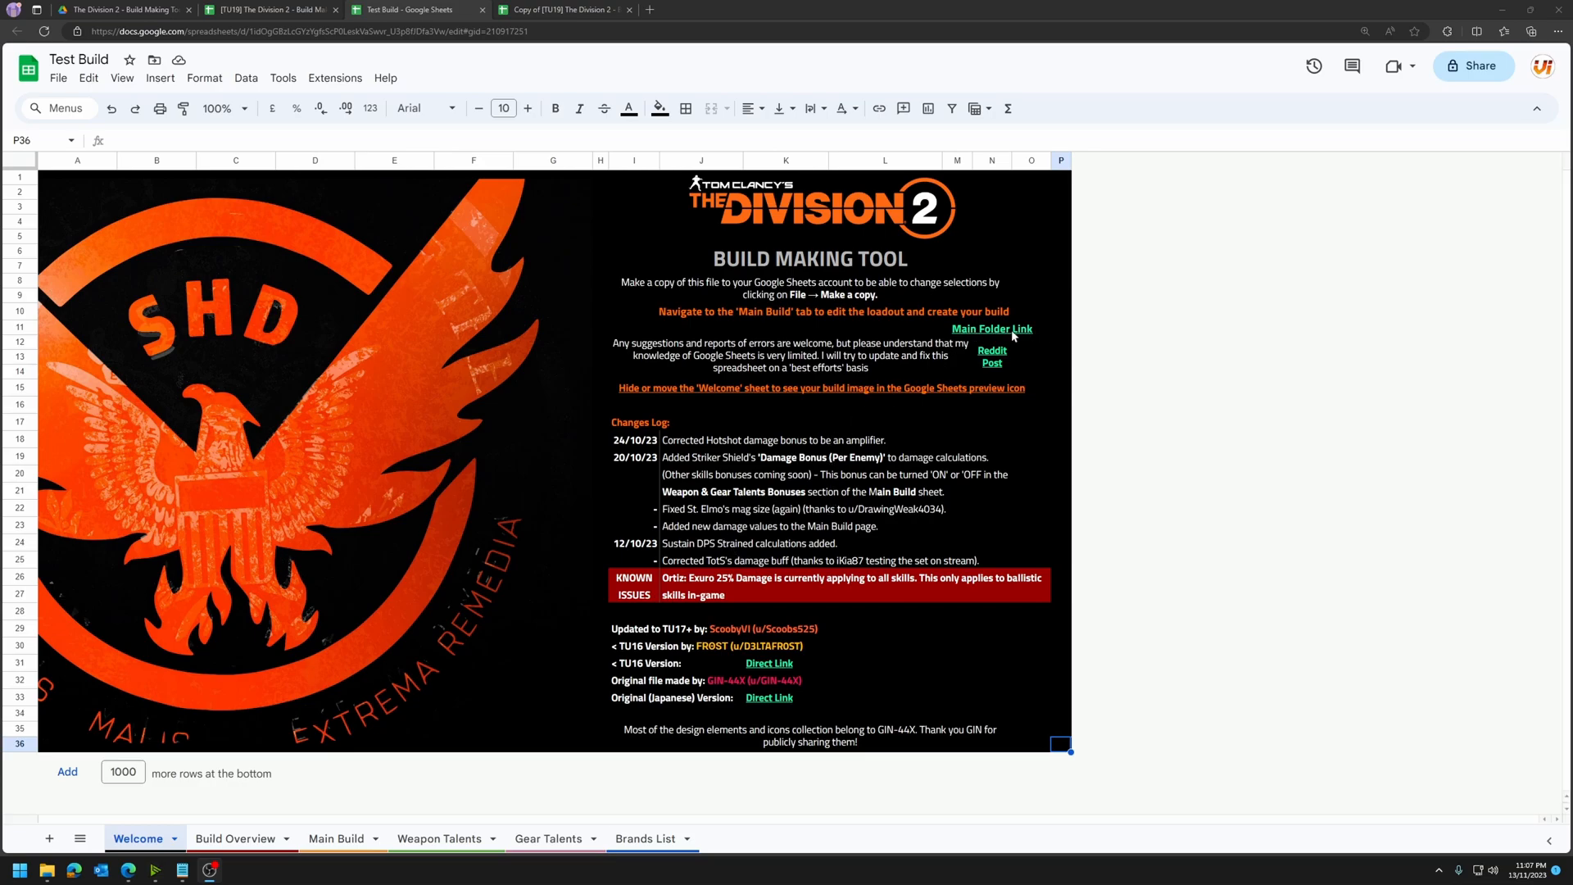
Step: Check the shared Drive folder, and preview the Main Folder Link on the Welcome sheet of Test Build
{"action": "left_click", "coordinate": [136, 9]}
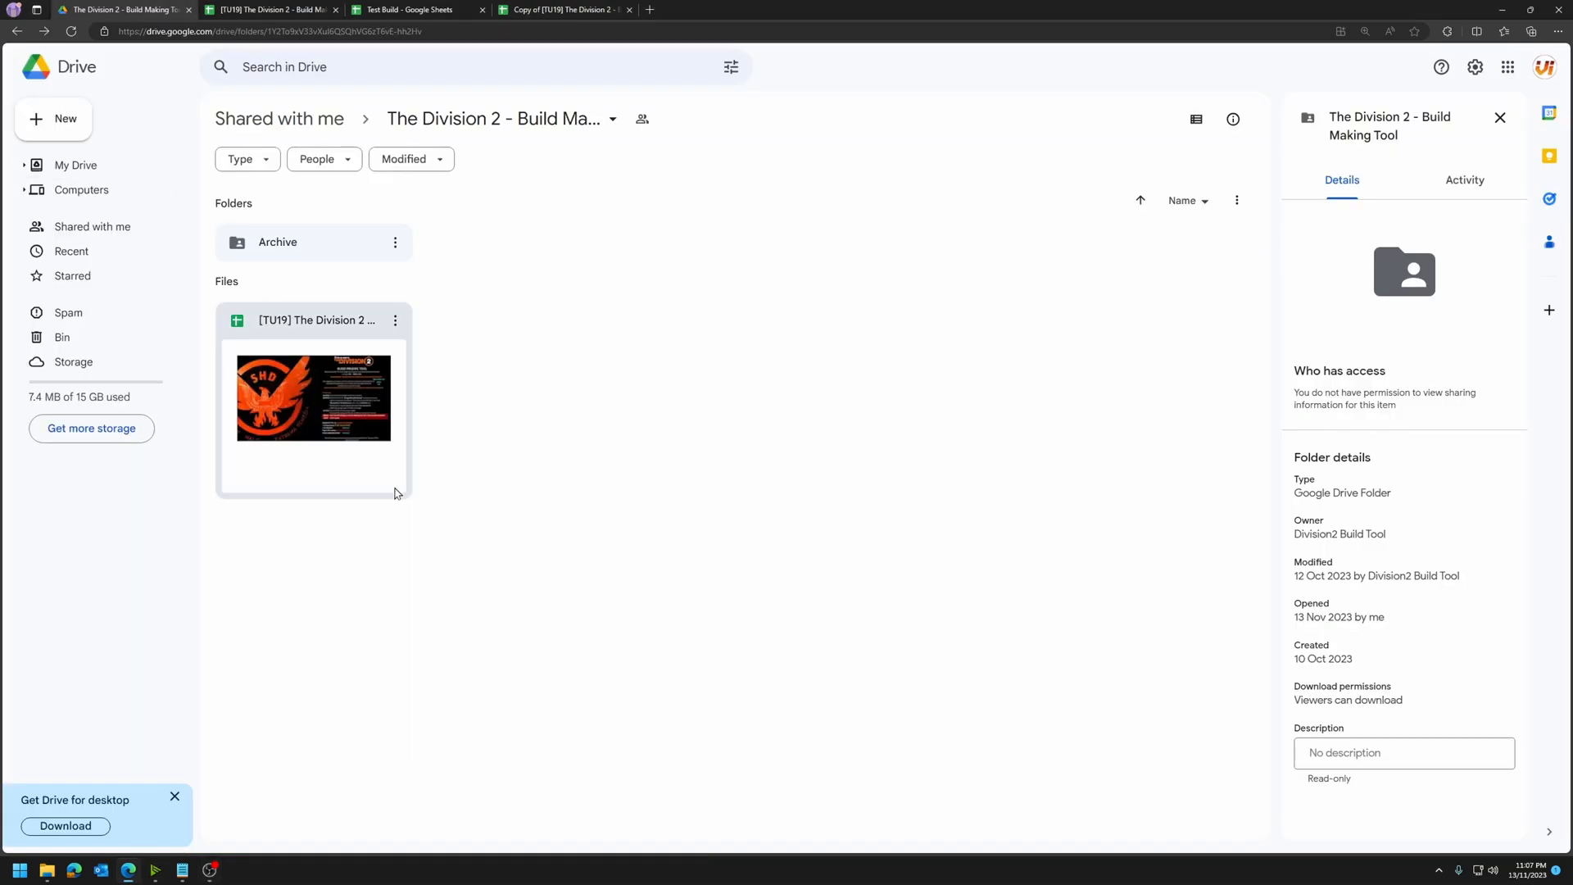
{"action": "left_click_drag", "start_coordinate": [542, 559], "coordinate": [587, 528]}
{"action": "left_click", "coordinate": [415, 9]}
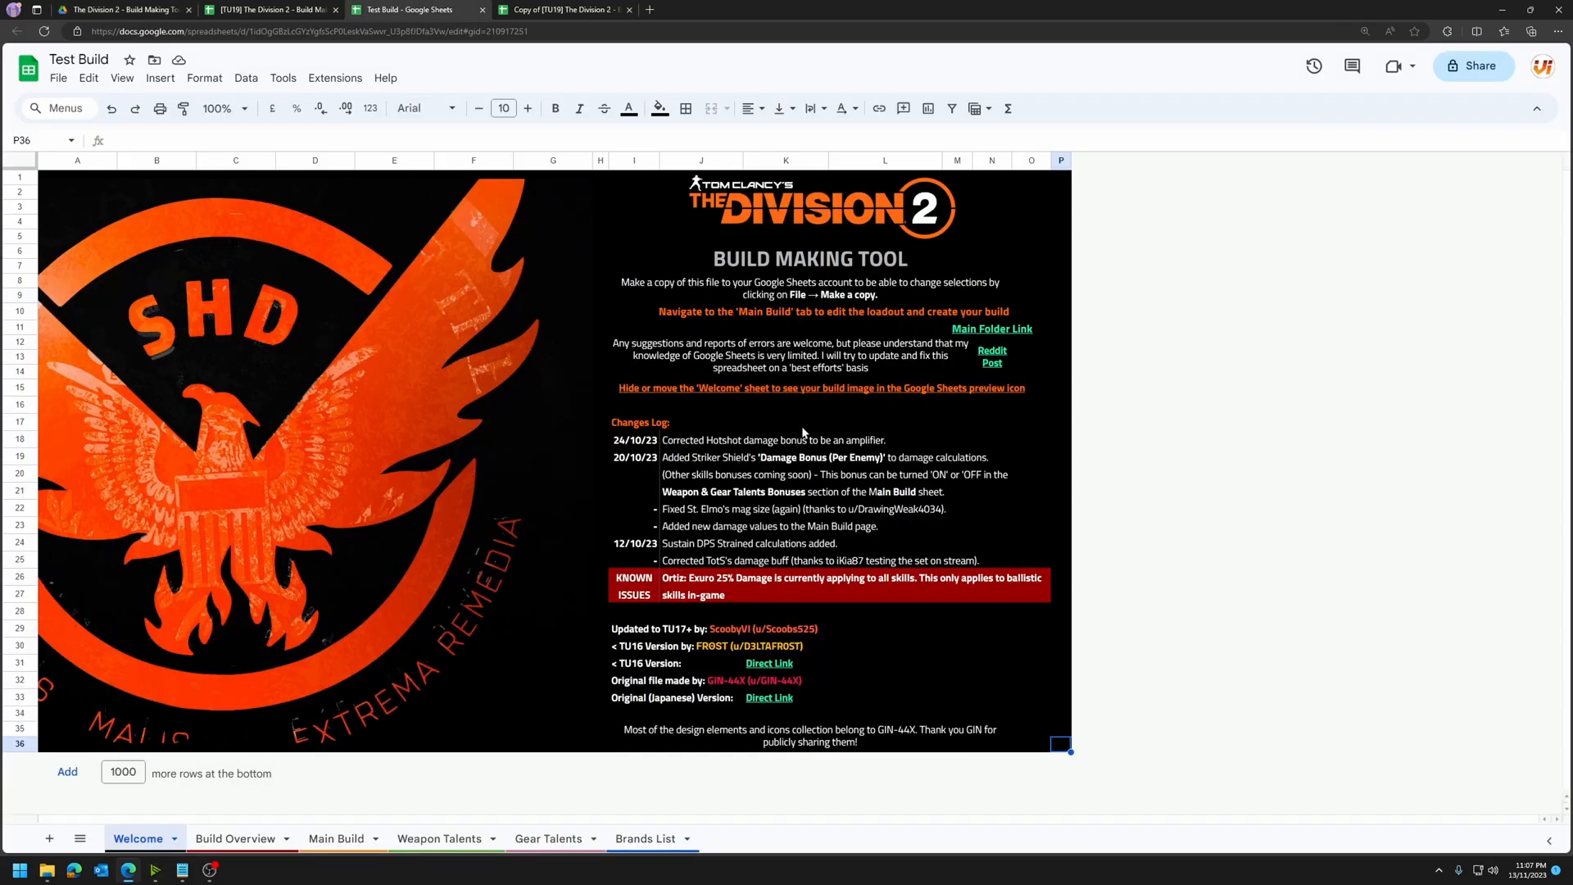
{"action": "mouse_move", "coordinate": [996, 332]}
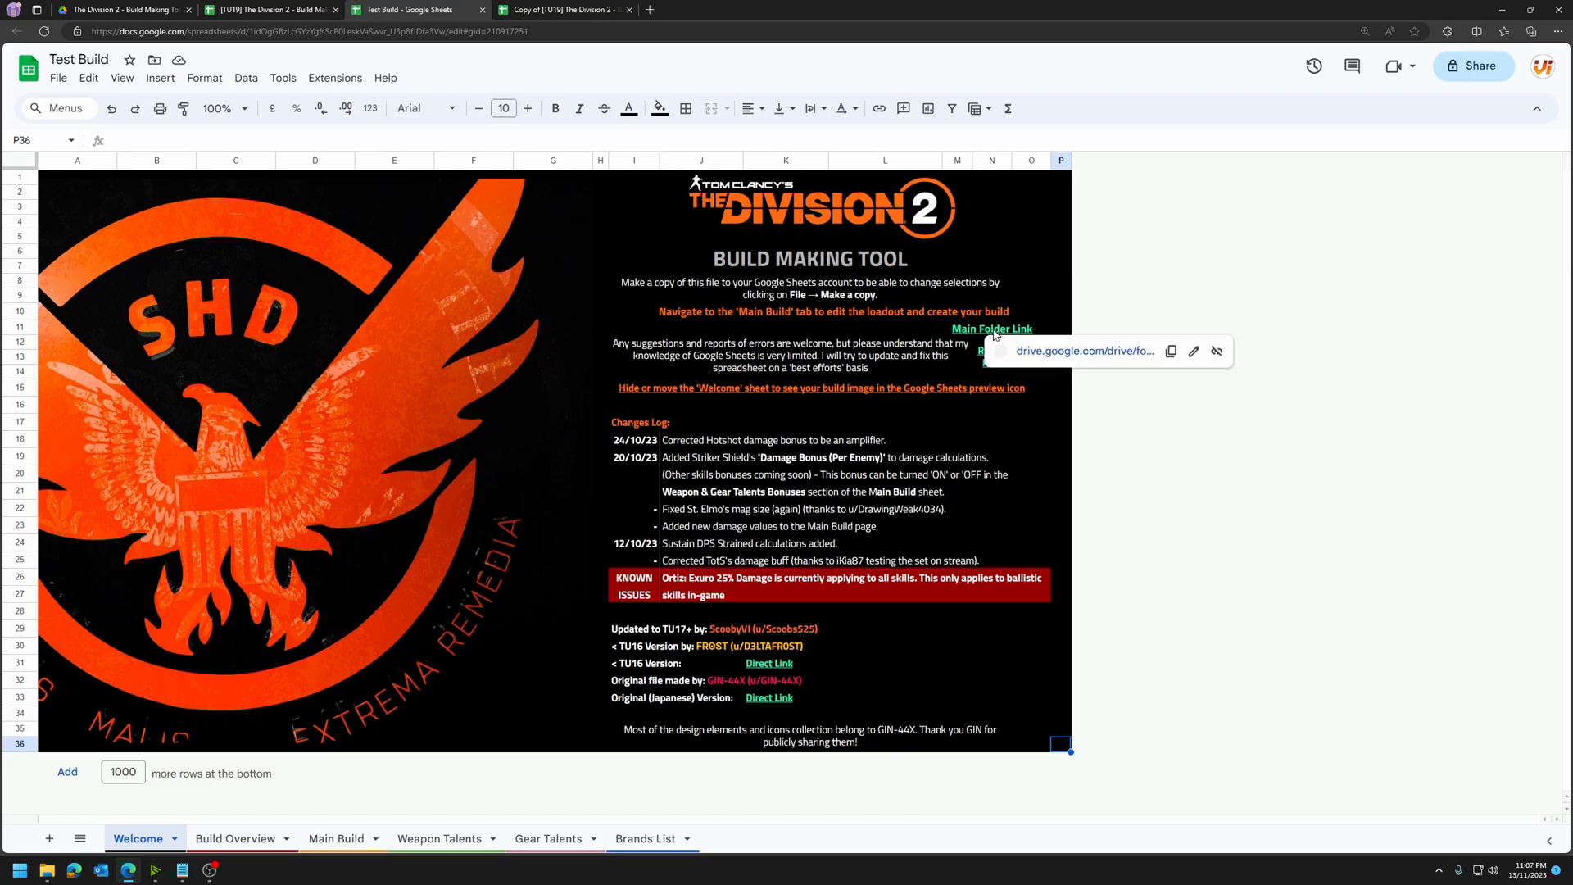
{"action": "left_click", "coordinate": [1376, 635]}
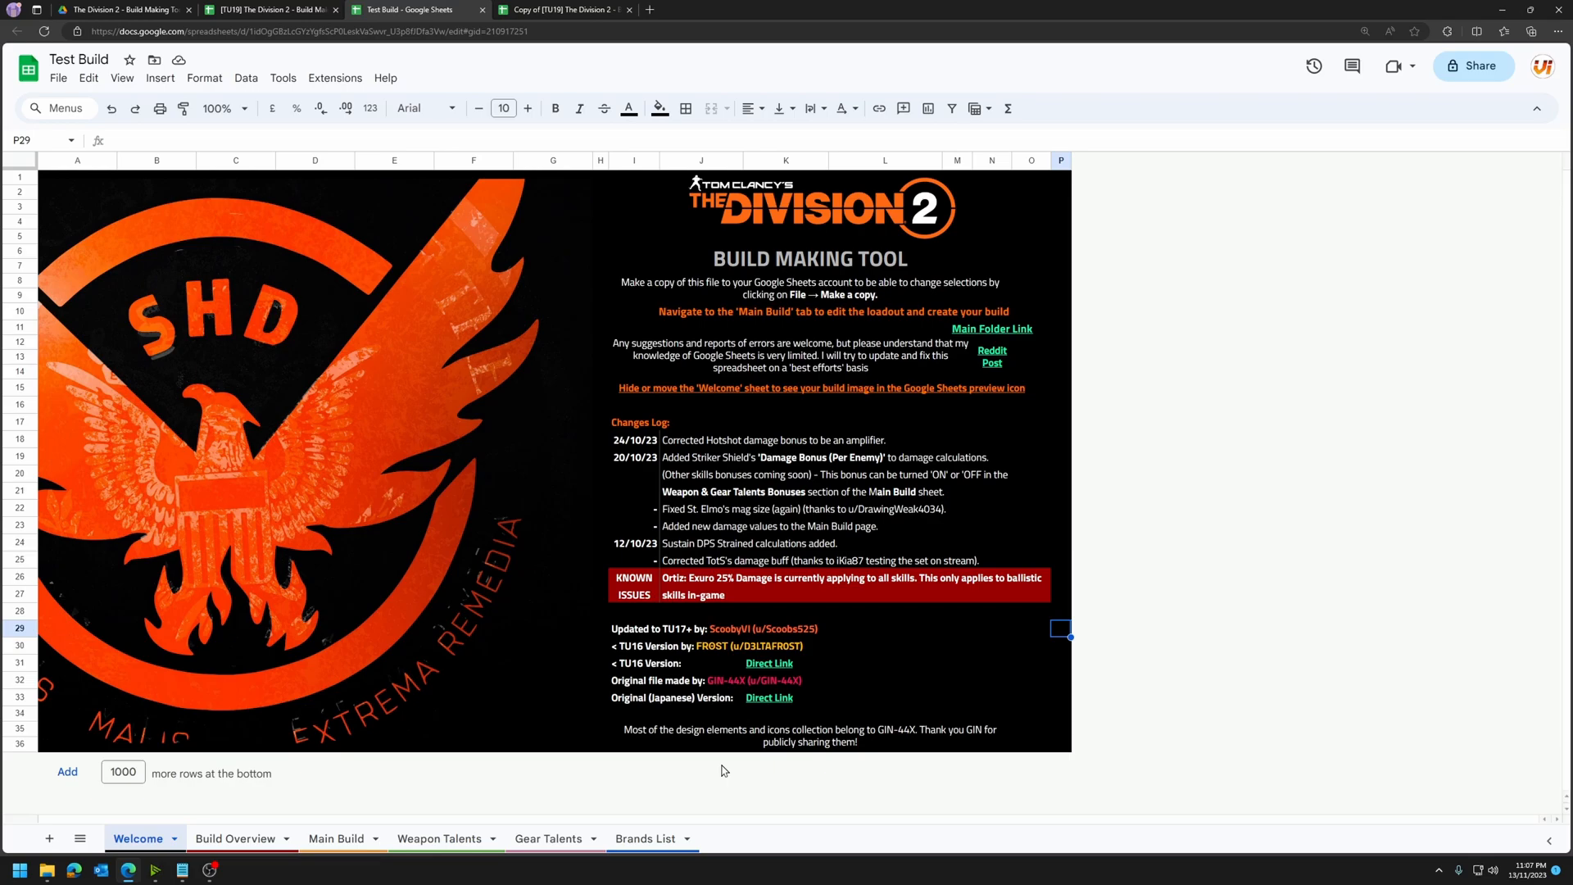
Step: Review the author credits and the earlier-version links at the end of the Welcome sheet
{"action": "left_click", "coordinate": [713, 685]}
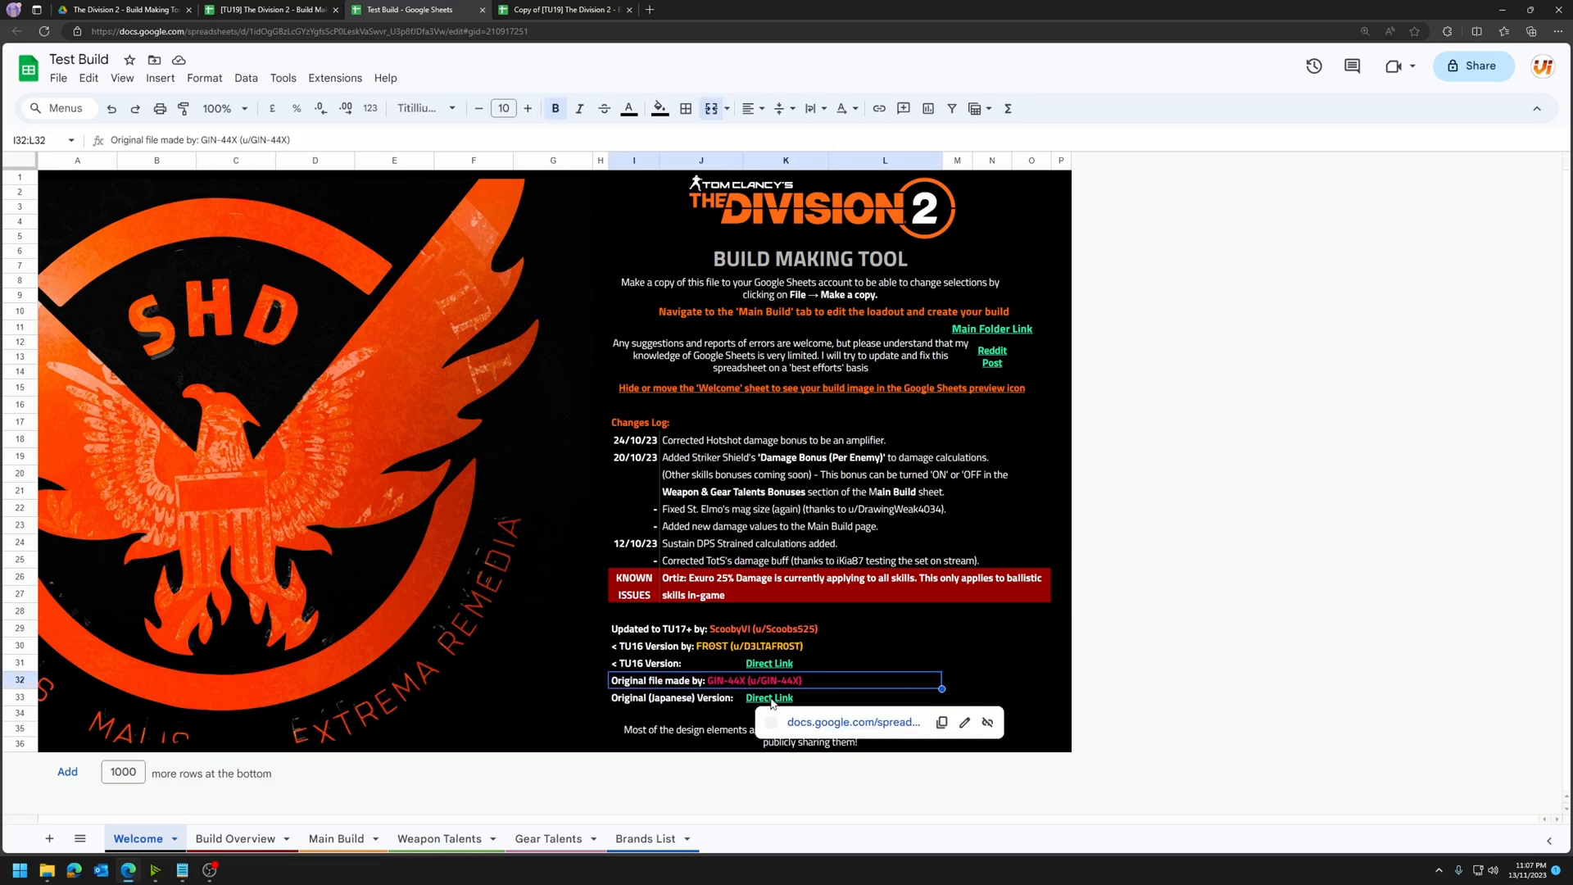
{"action": "left_click", "coordinate": [687, 650]}
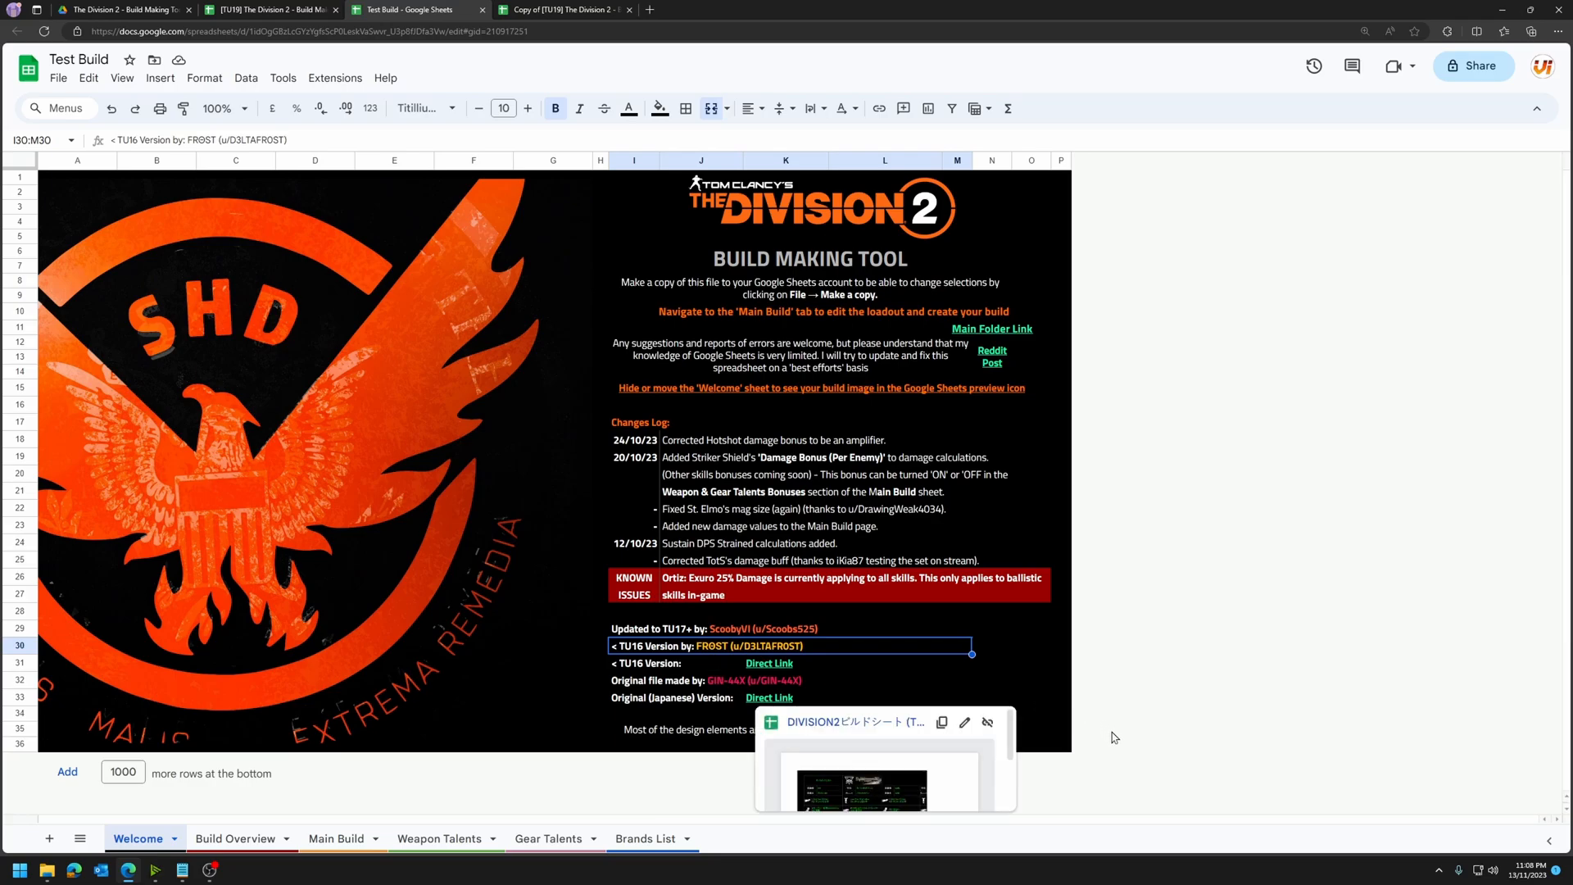
{"action": "left_click", "coordinate": [1062, 729]}
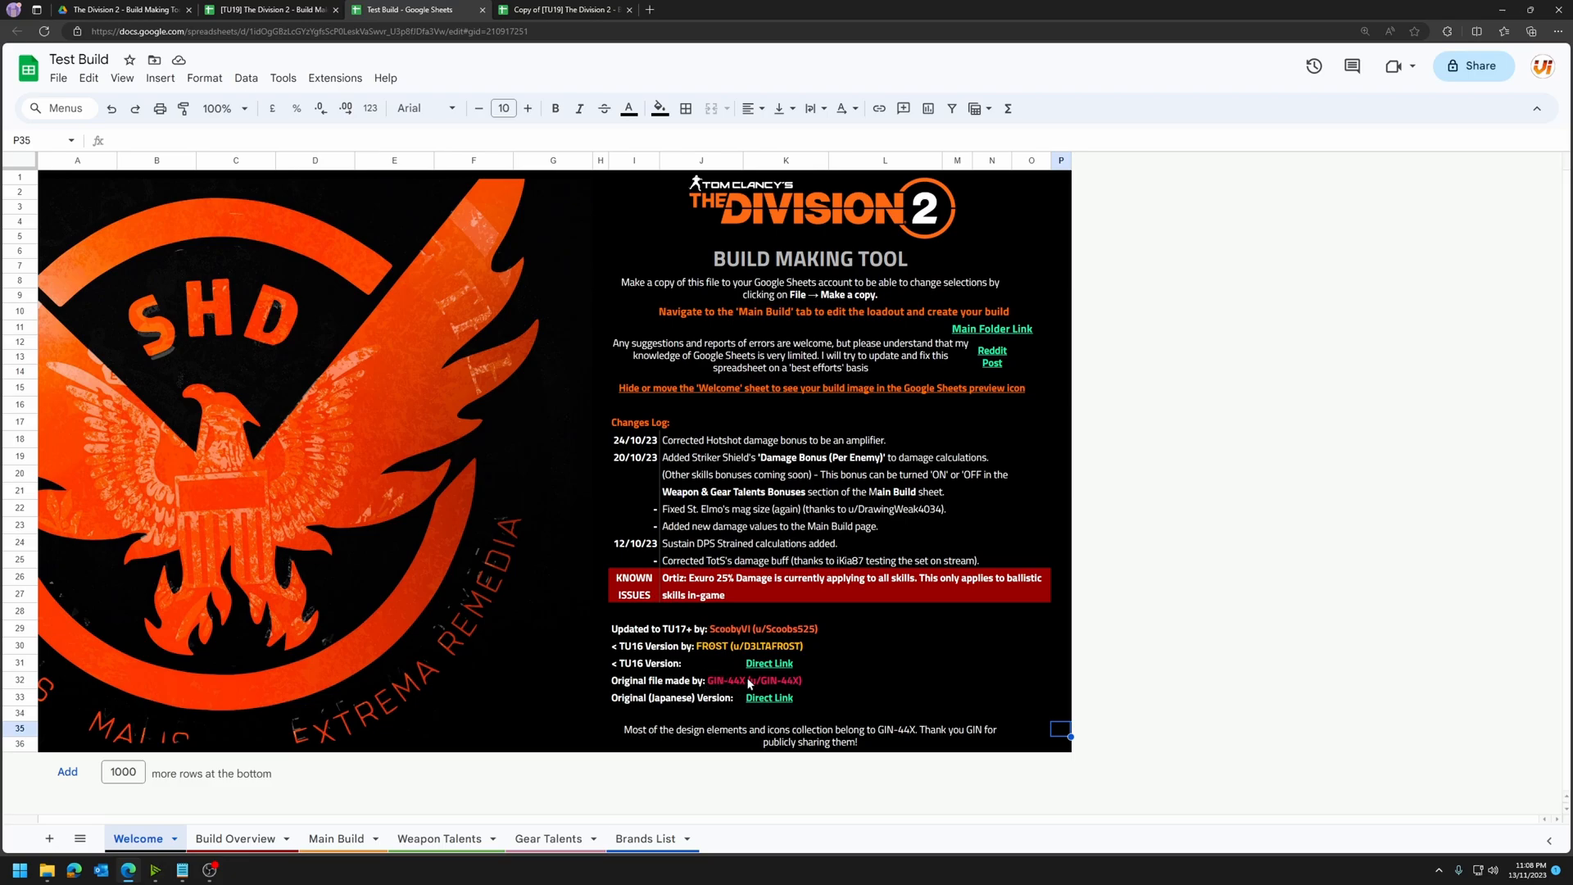
{"action": "key", "text": "Down"}
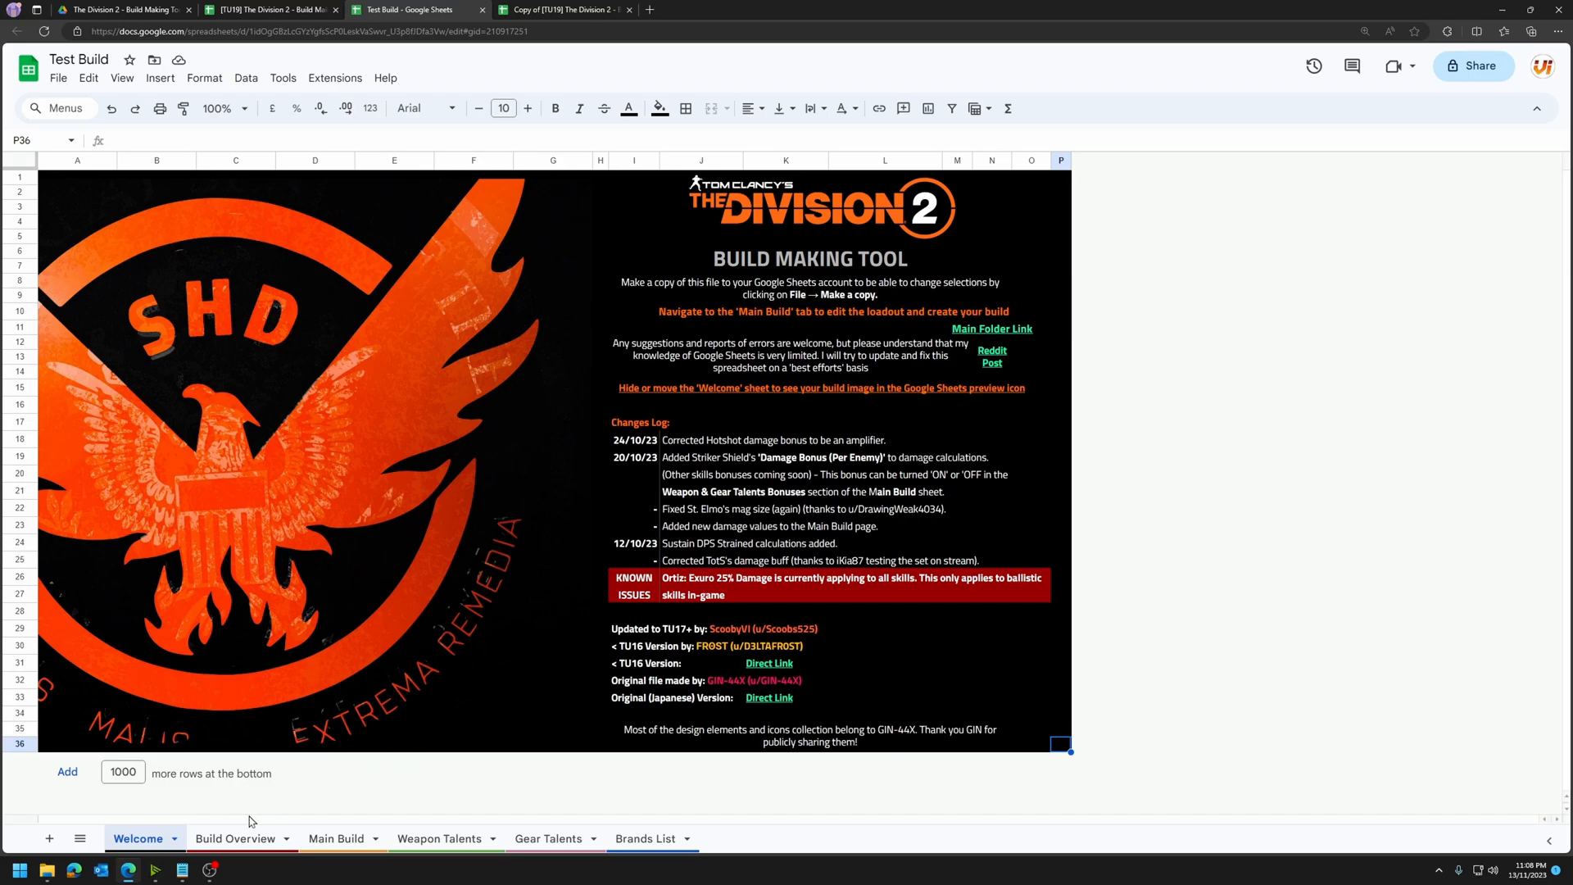
Step: Open the Build Overview sheet and examine its weapon, defensive and skill stats and the target condition settings
{"action": "left_click", "coordinate": [242, 842]}
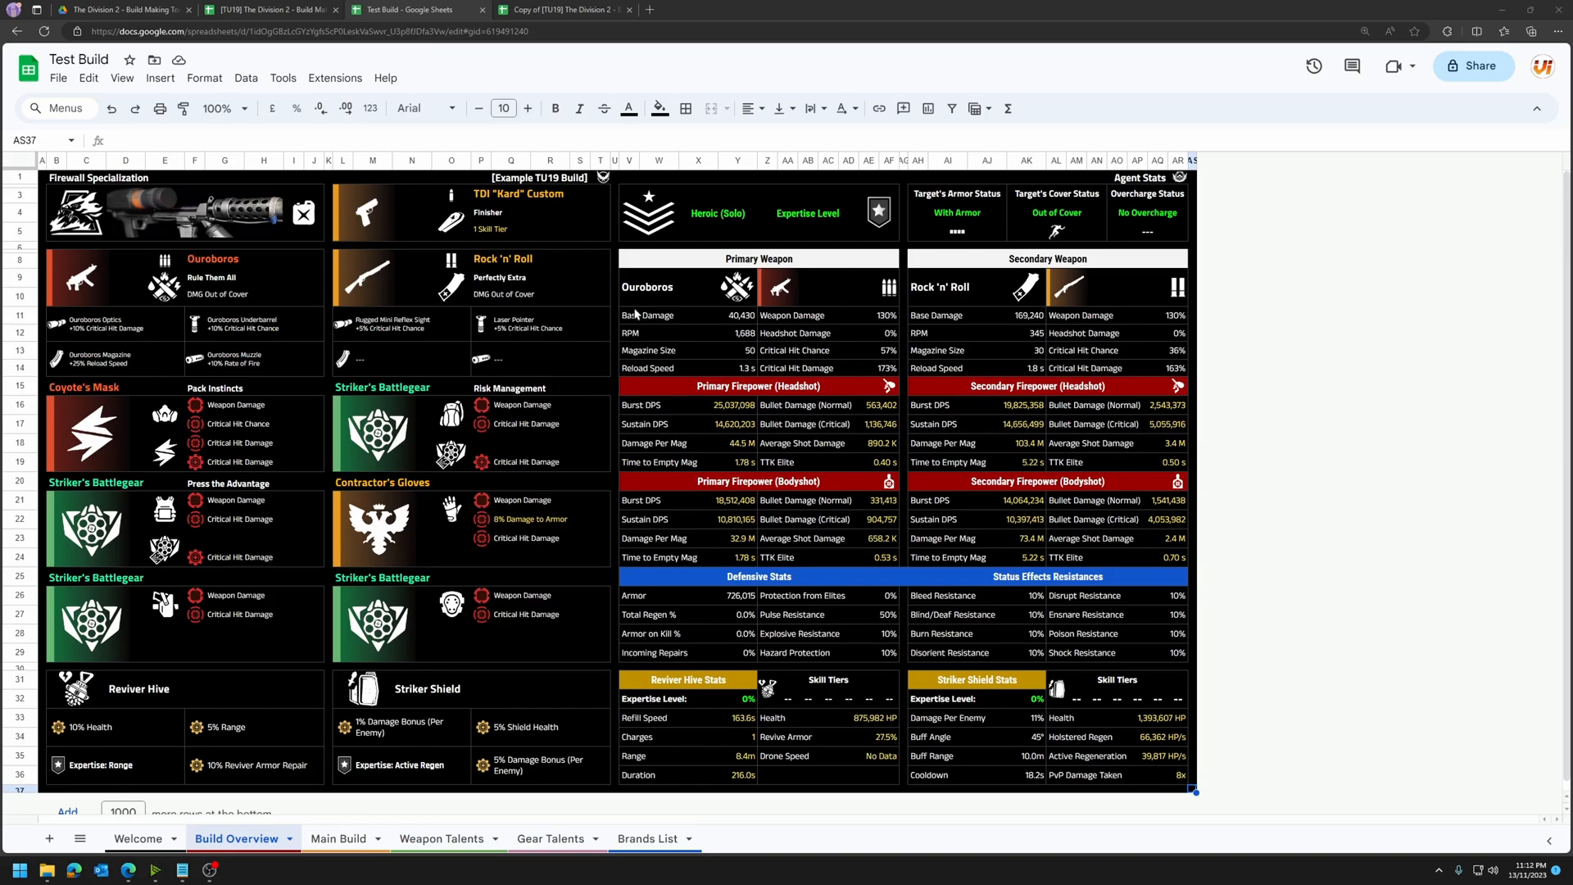
{"action": "left_click_drag", "start_coordinate": [636, 285], "coordinate": [1182, 771]}
{"action": "left_click", "coordinate": [1314, 653]}
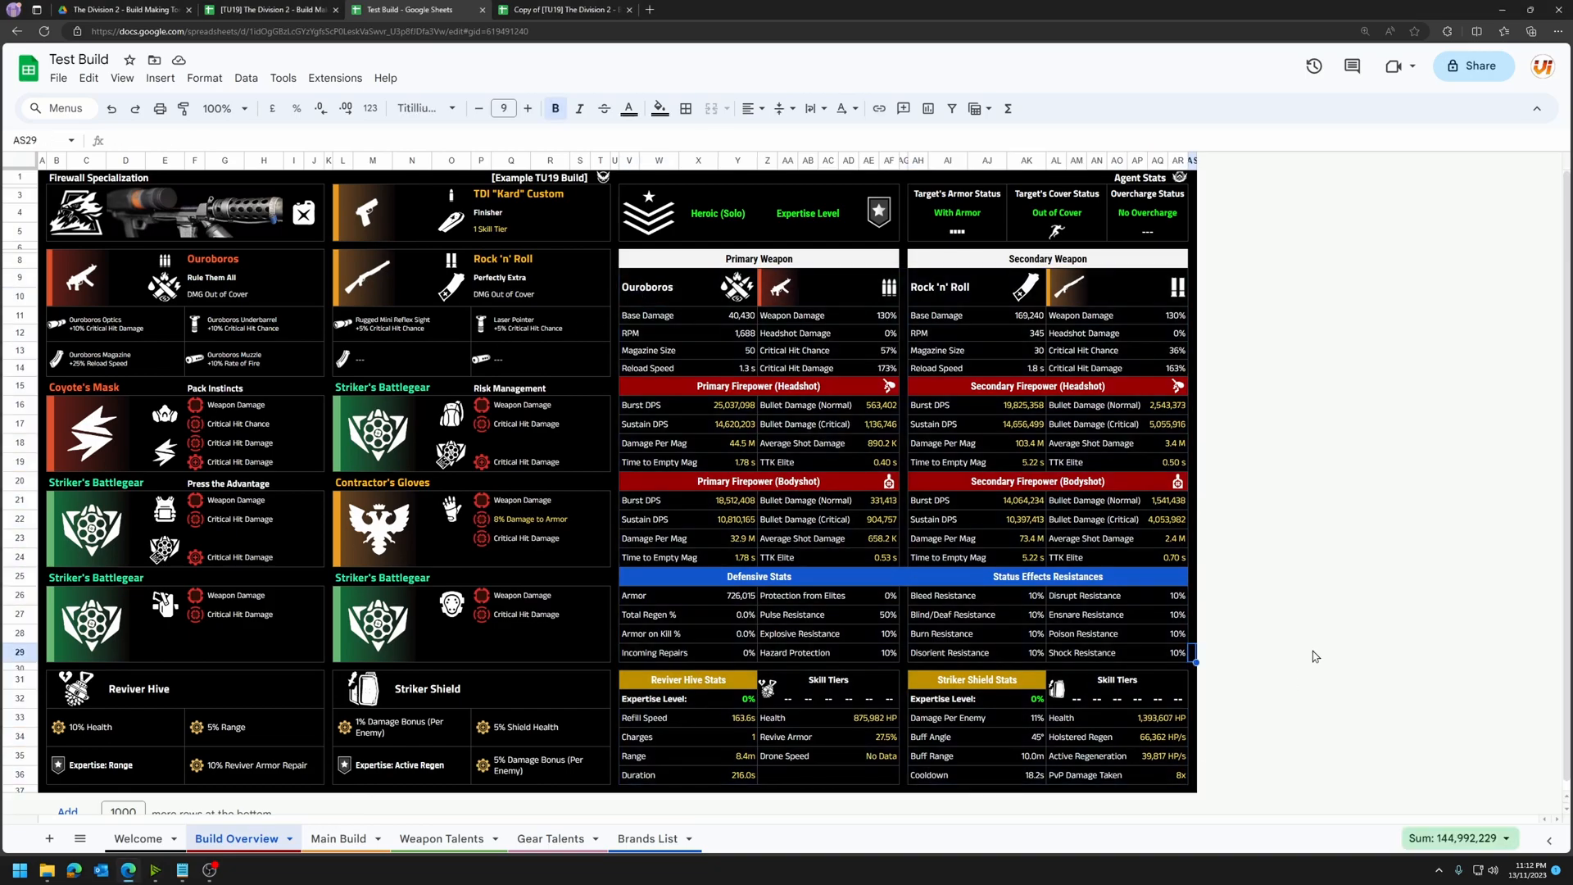
{"action": "left_click_drag", "start_coordinate": [631, 228], "coordinate": [1185, 237]}
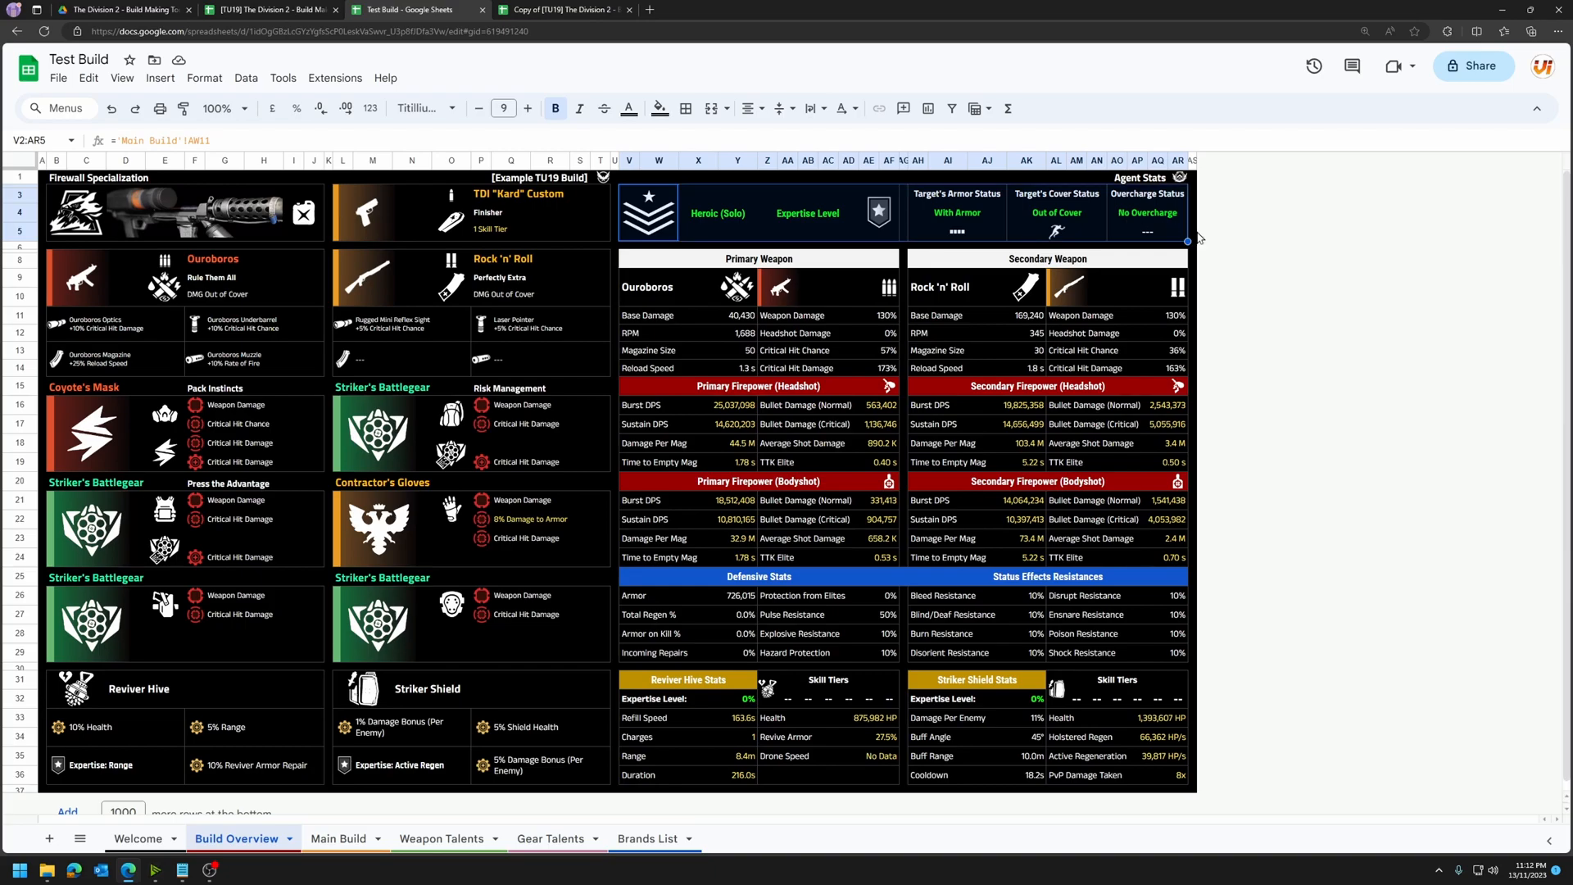
{"action": "left_click", "coordinate": [1254, 298]}
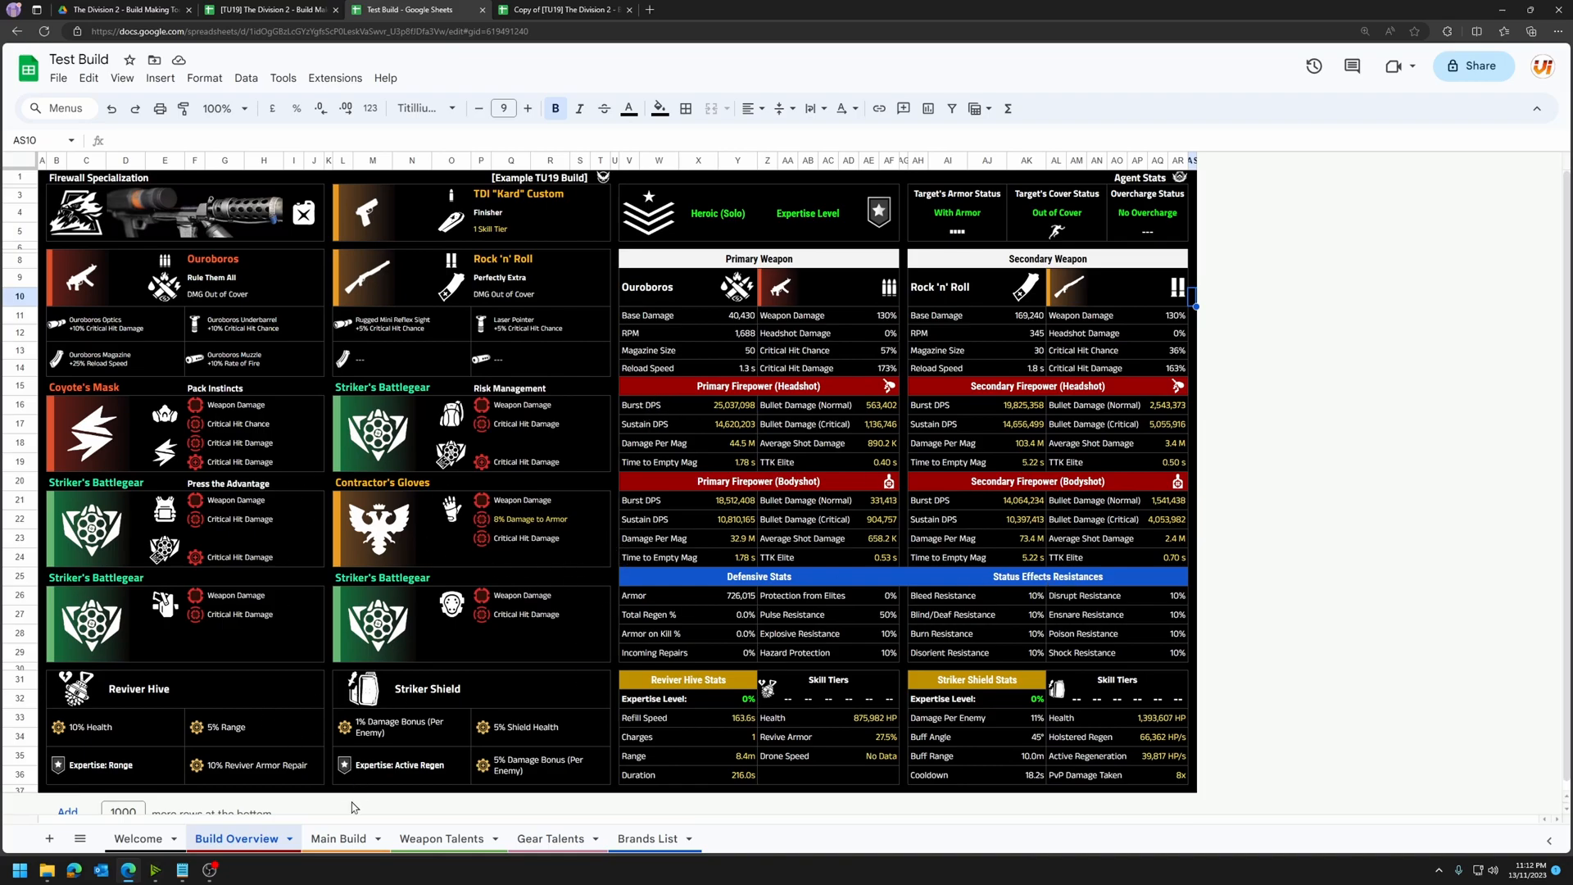
Step: Open the Main Build sheet and set the specialization to Gunner
{"action": "left_click", "coordinate": [342, 844]}
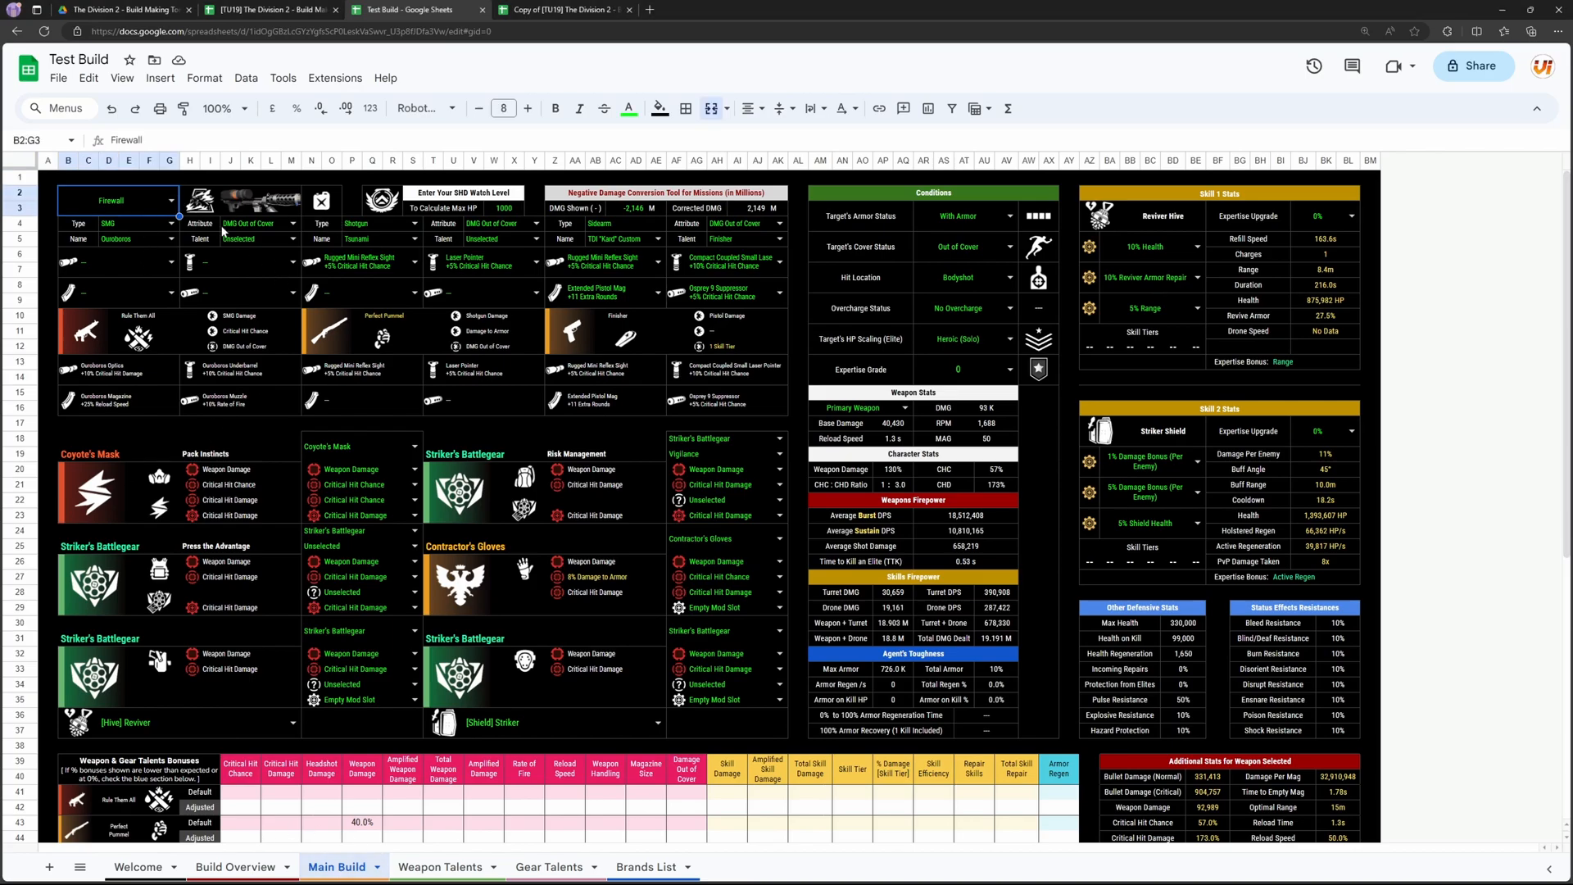
{"action": "left_click", "coordinate": [171, 200]}
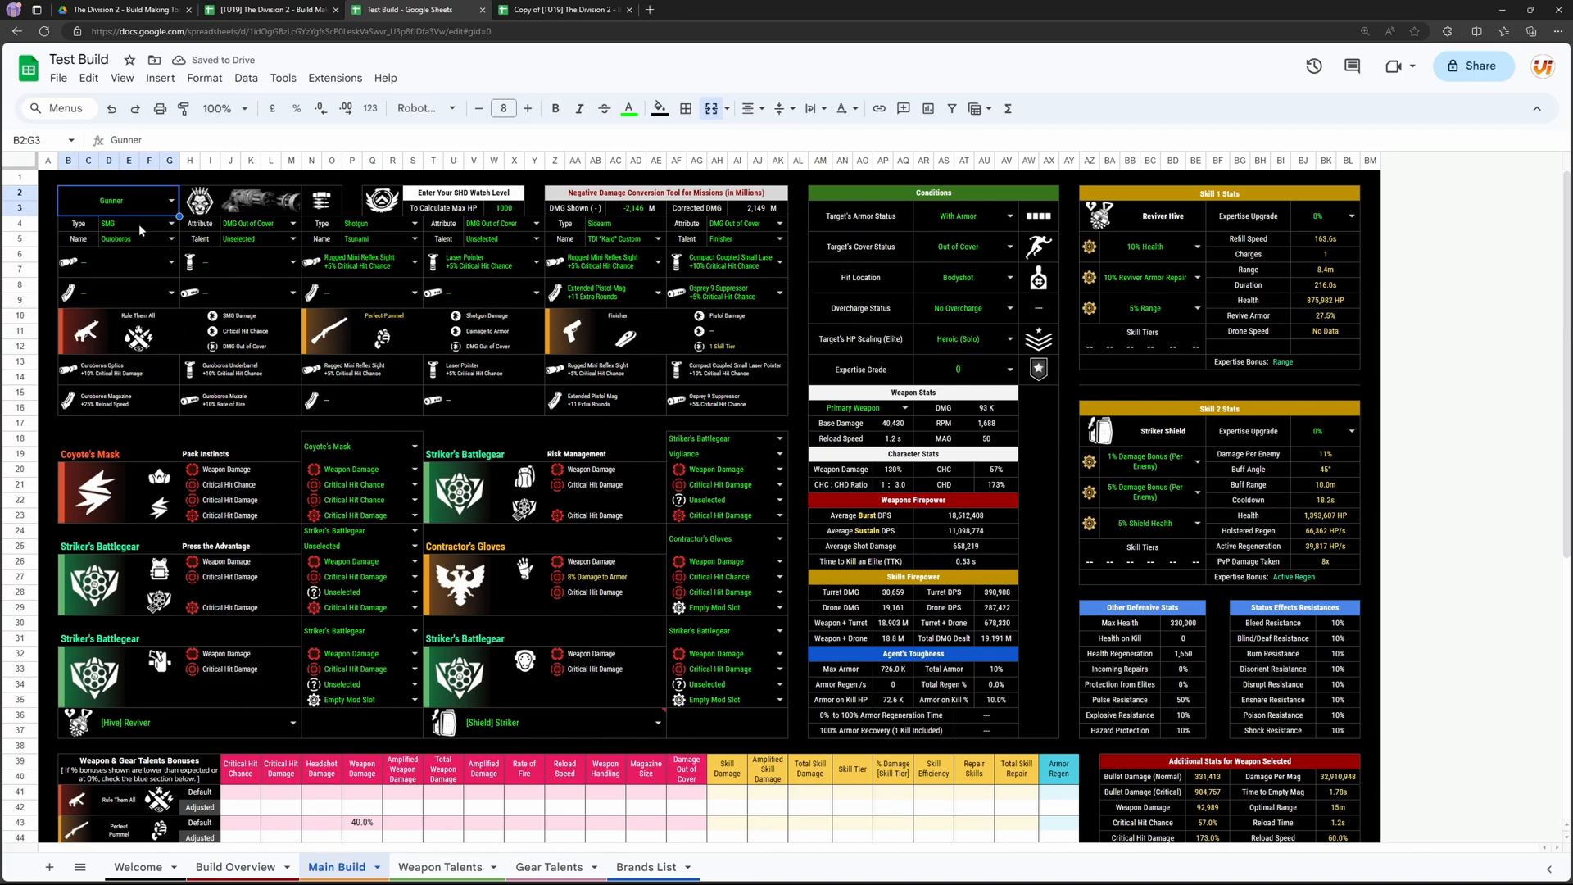
Step: Look over the type cells of the three weapon slots and set the primary weapon's type to MMR
{"action": "left_click", "coordinate": [136, 224]}
{"action": "left_click", "coordinate": [350, 225]}
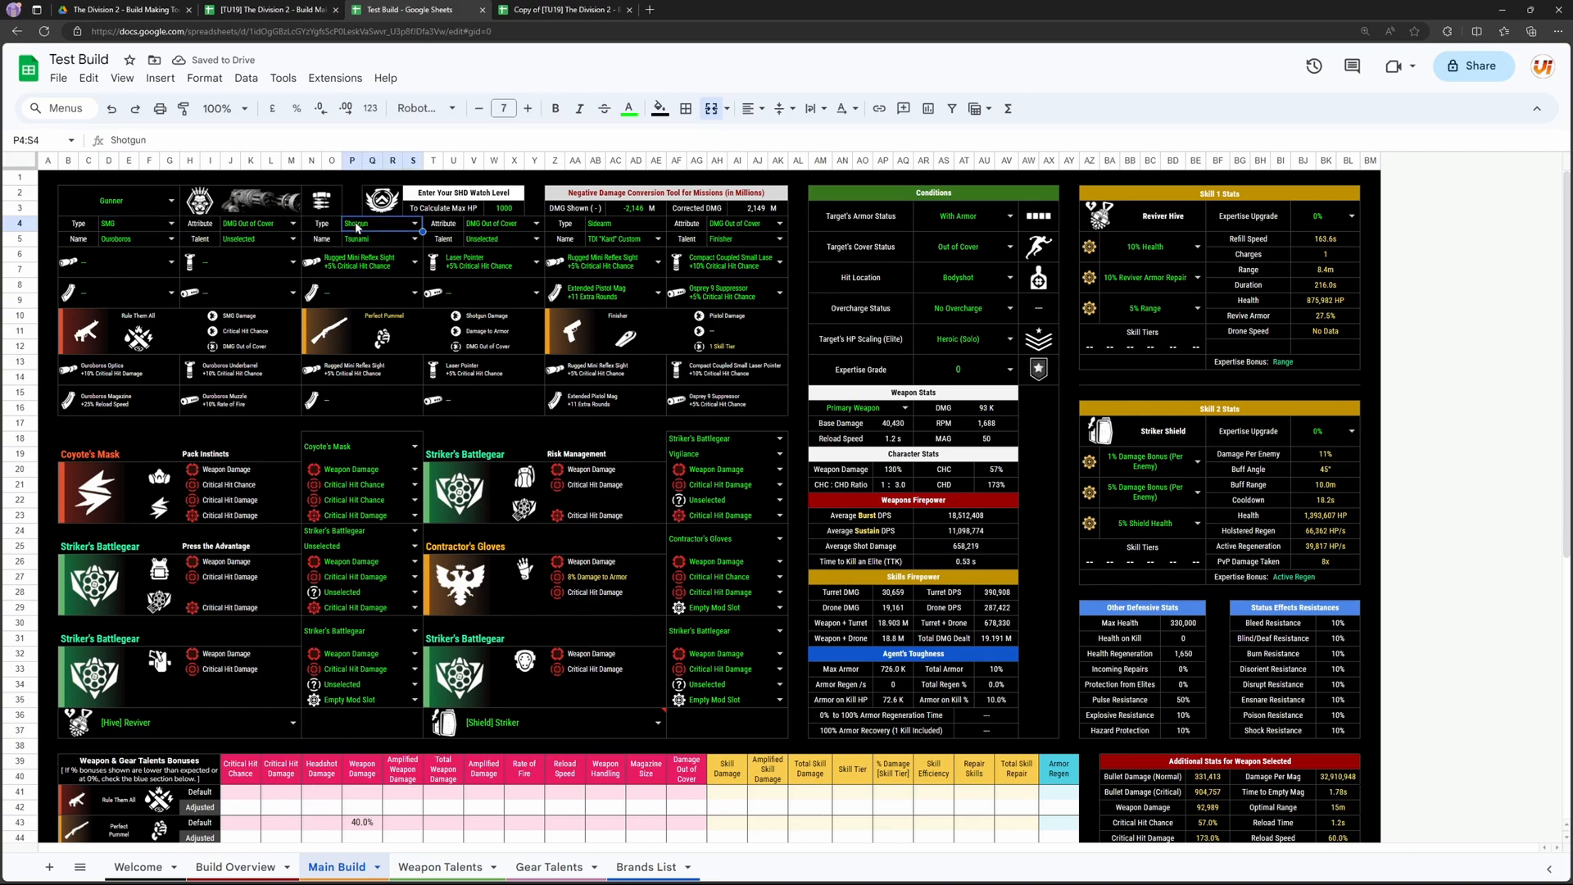
{"action": "left_click", "coordinate": [626, 223]}
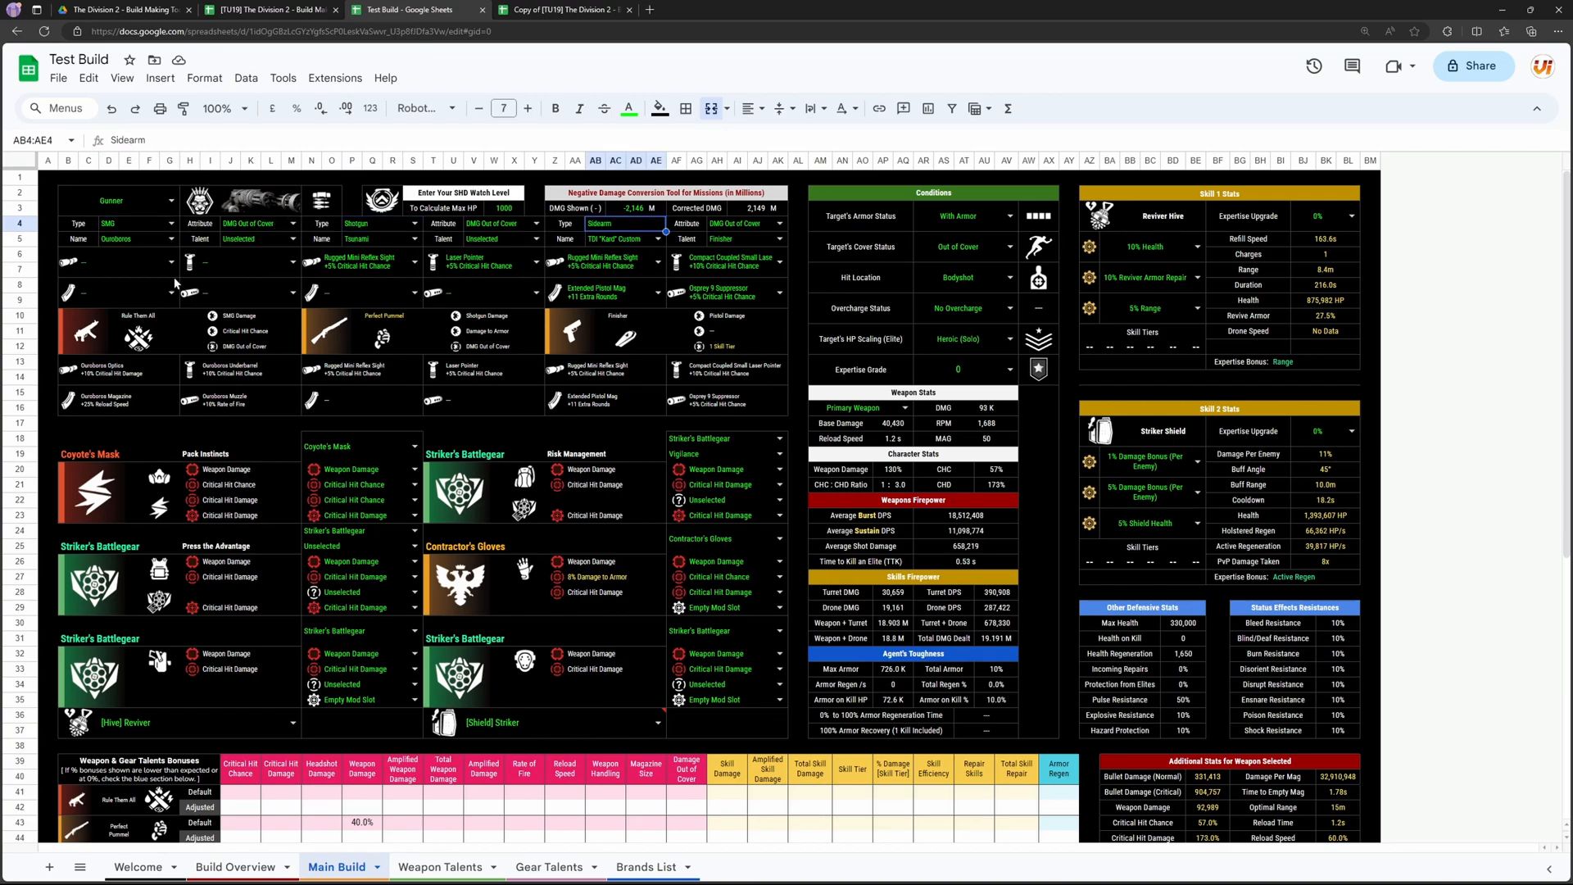
{"action": "left_click", "coordinate": [150, 227]}
{"action": "left_click", "coordinate": [172, 223]}
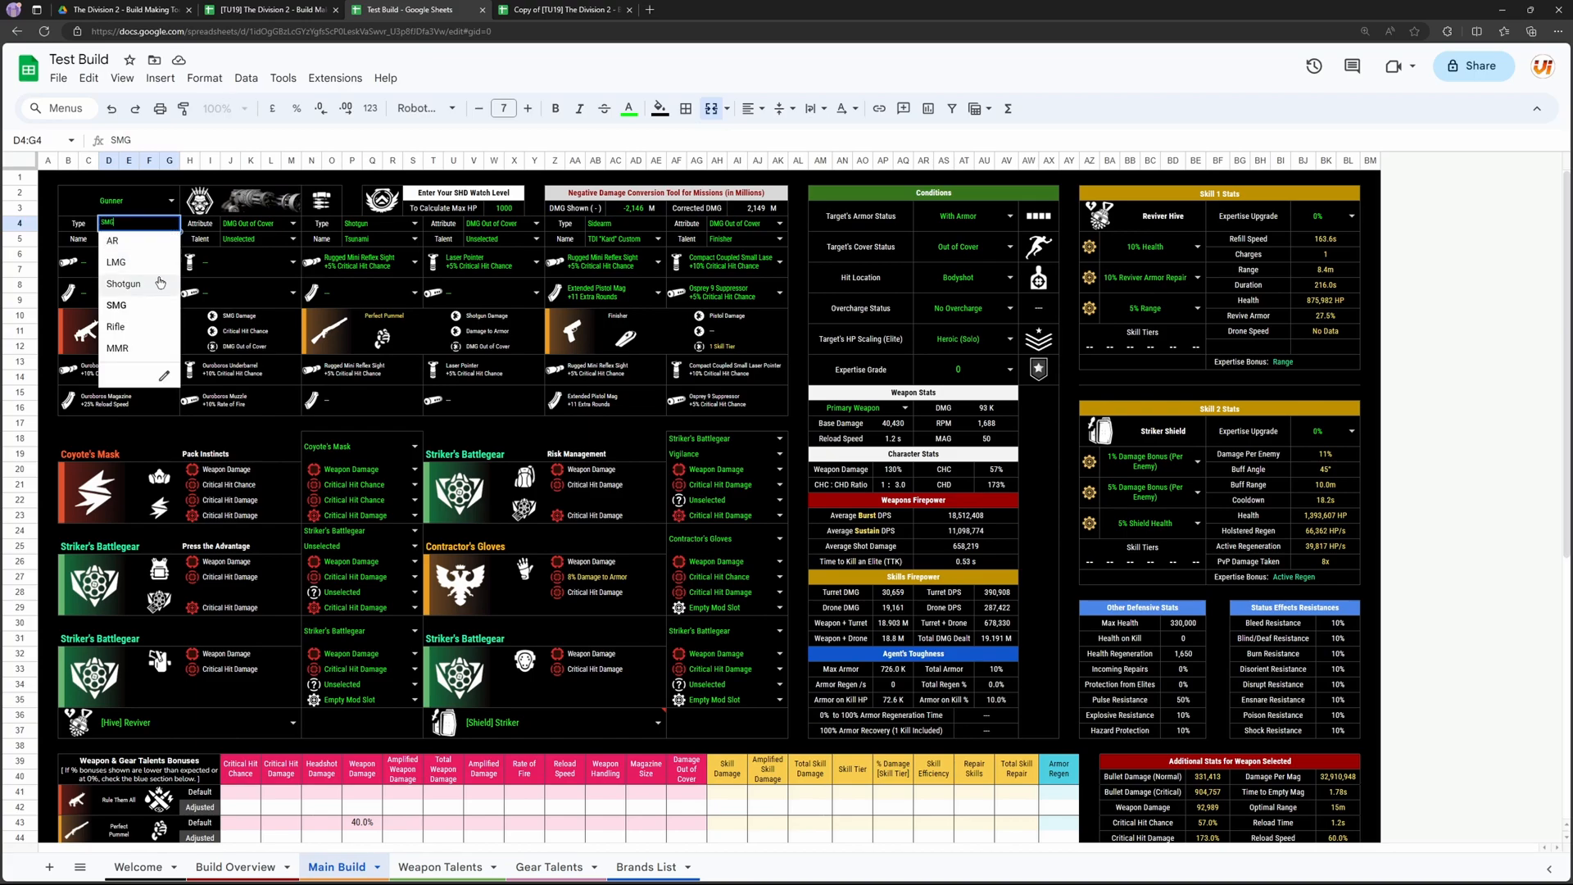
{"action": "left_click", "coordinate": [161, 352]}
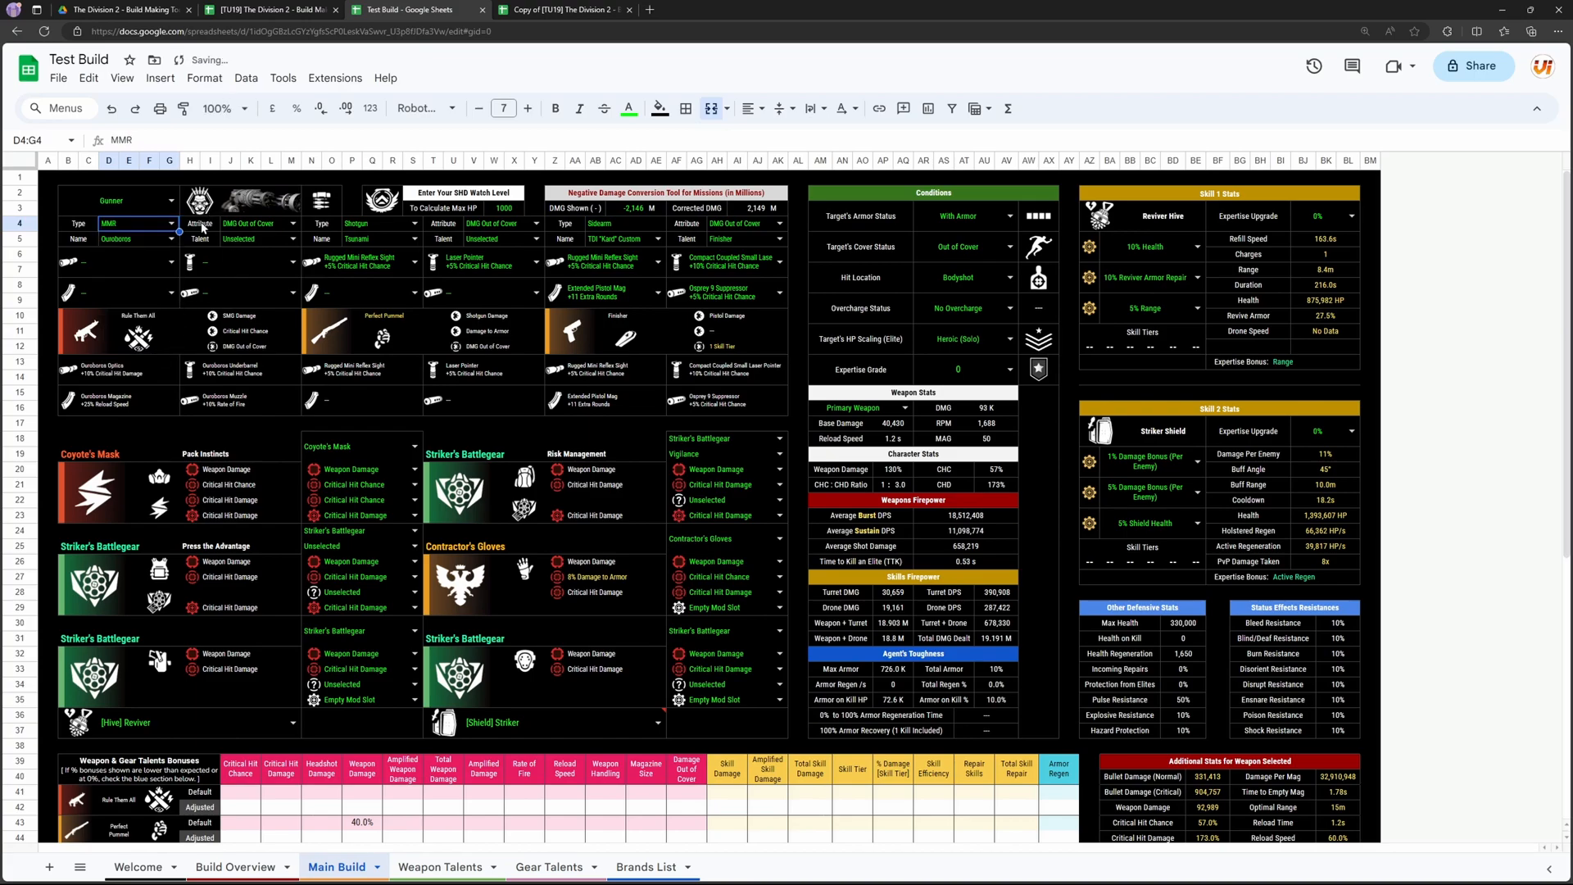
Step: Set the primary weapon's name to The White Death
{"action": "left_click", "coordinate": [157, 238]}
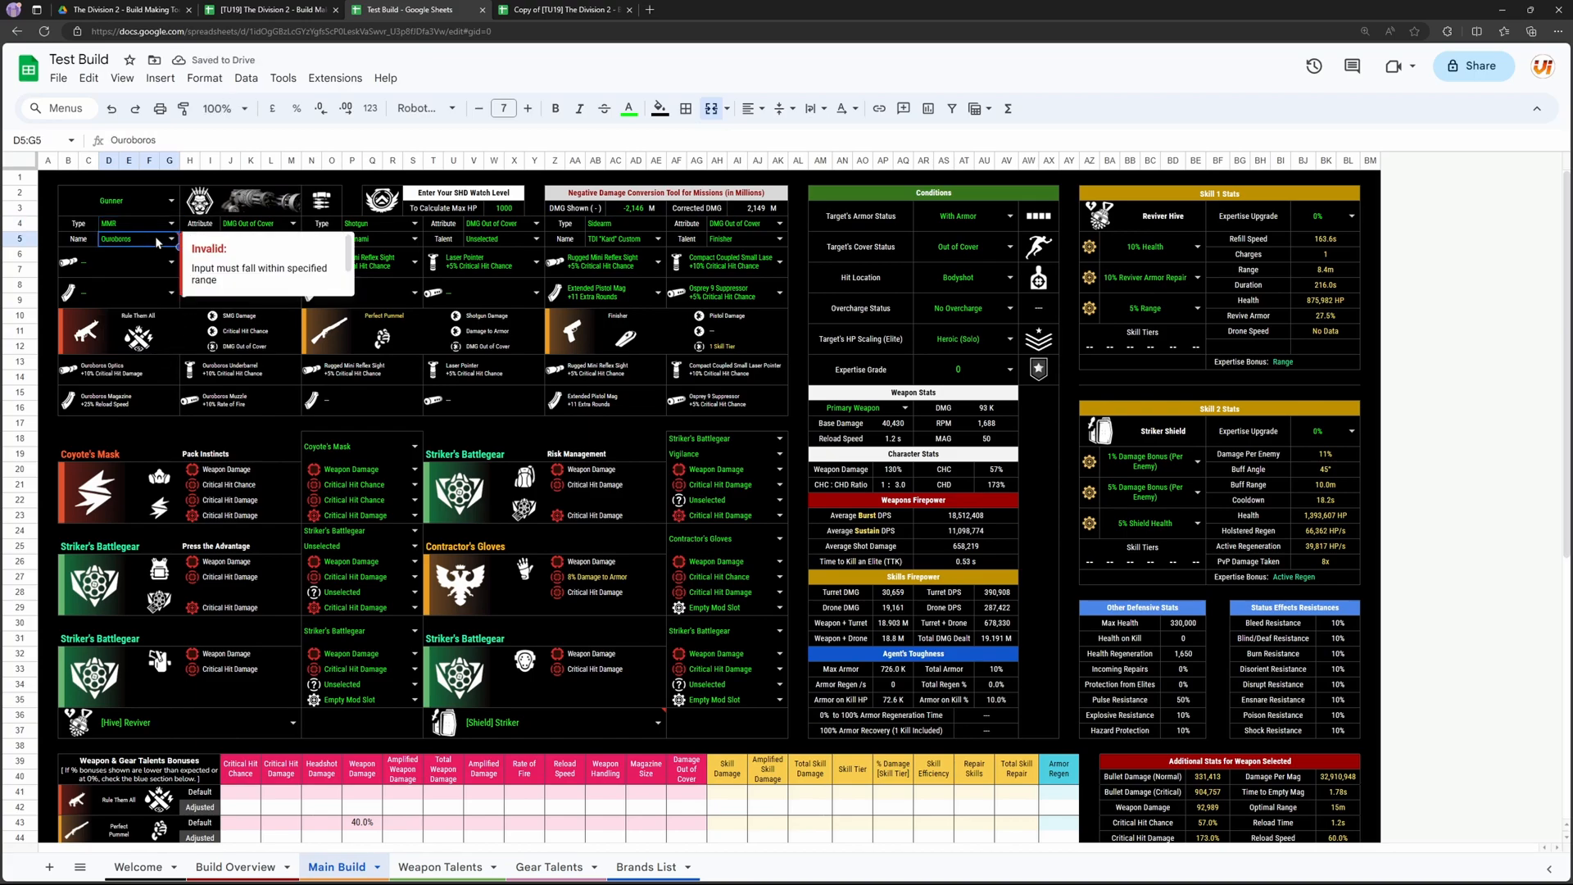
{"action": "left_click", "coordinate": [157, 238]}
{"action": "type", "text": "the w"}
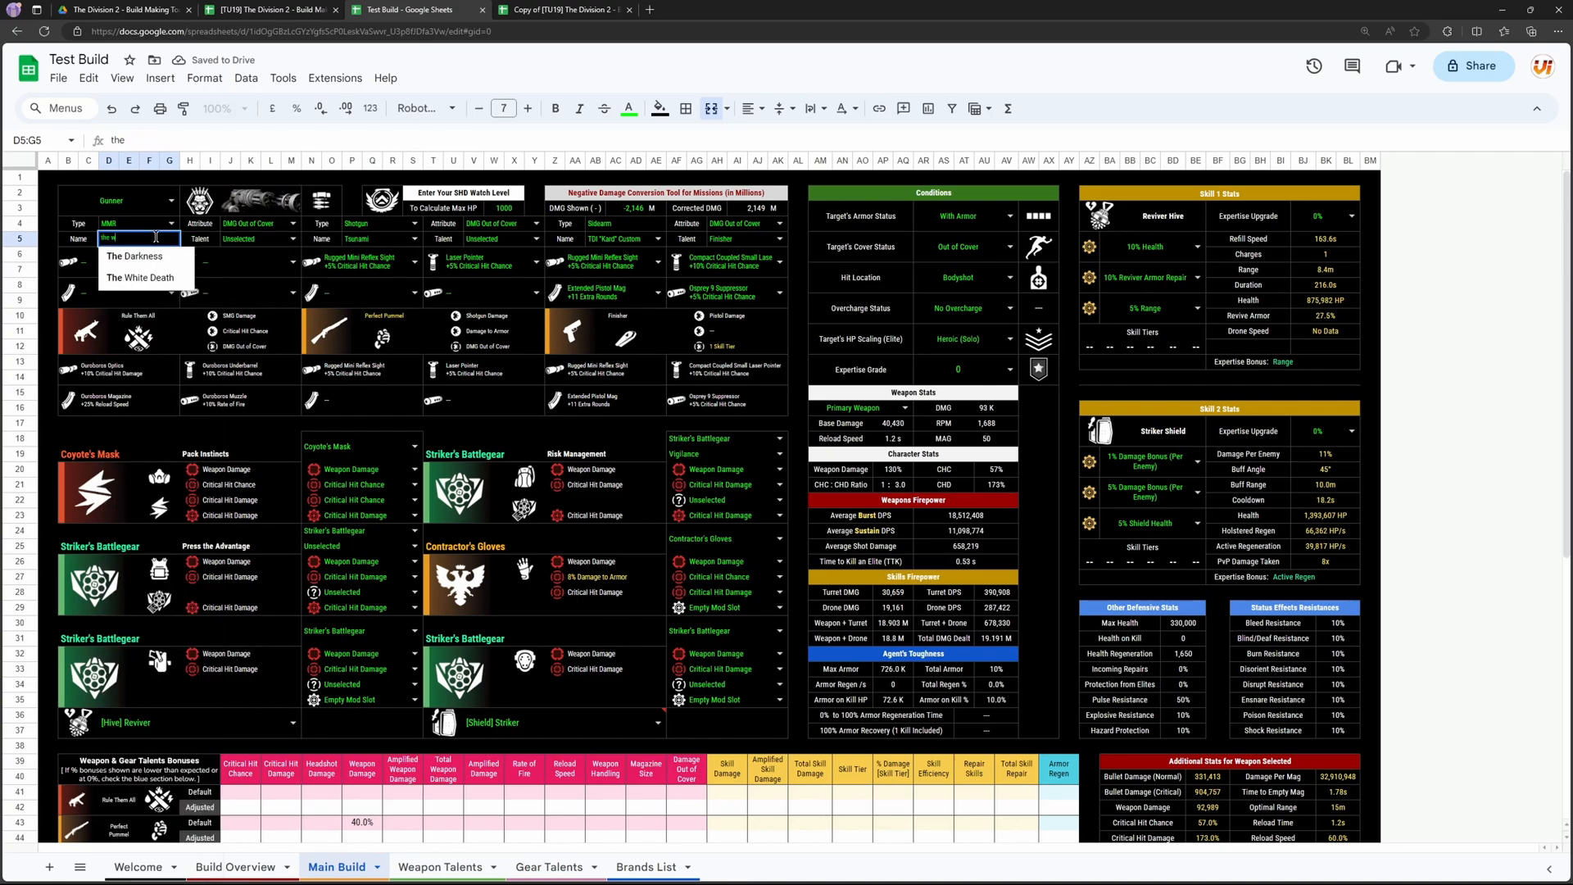
{"action": "left_click", "coordinate": [145, 261]}
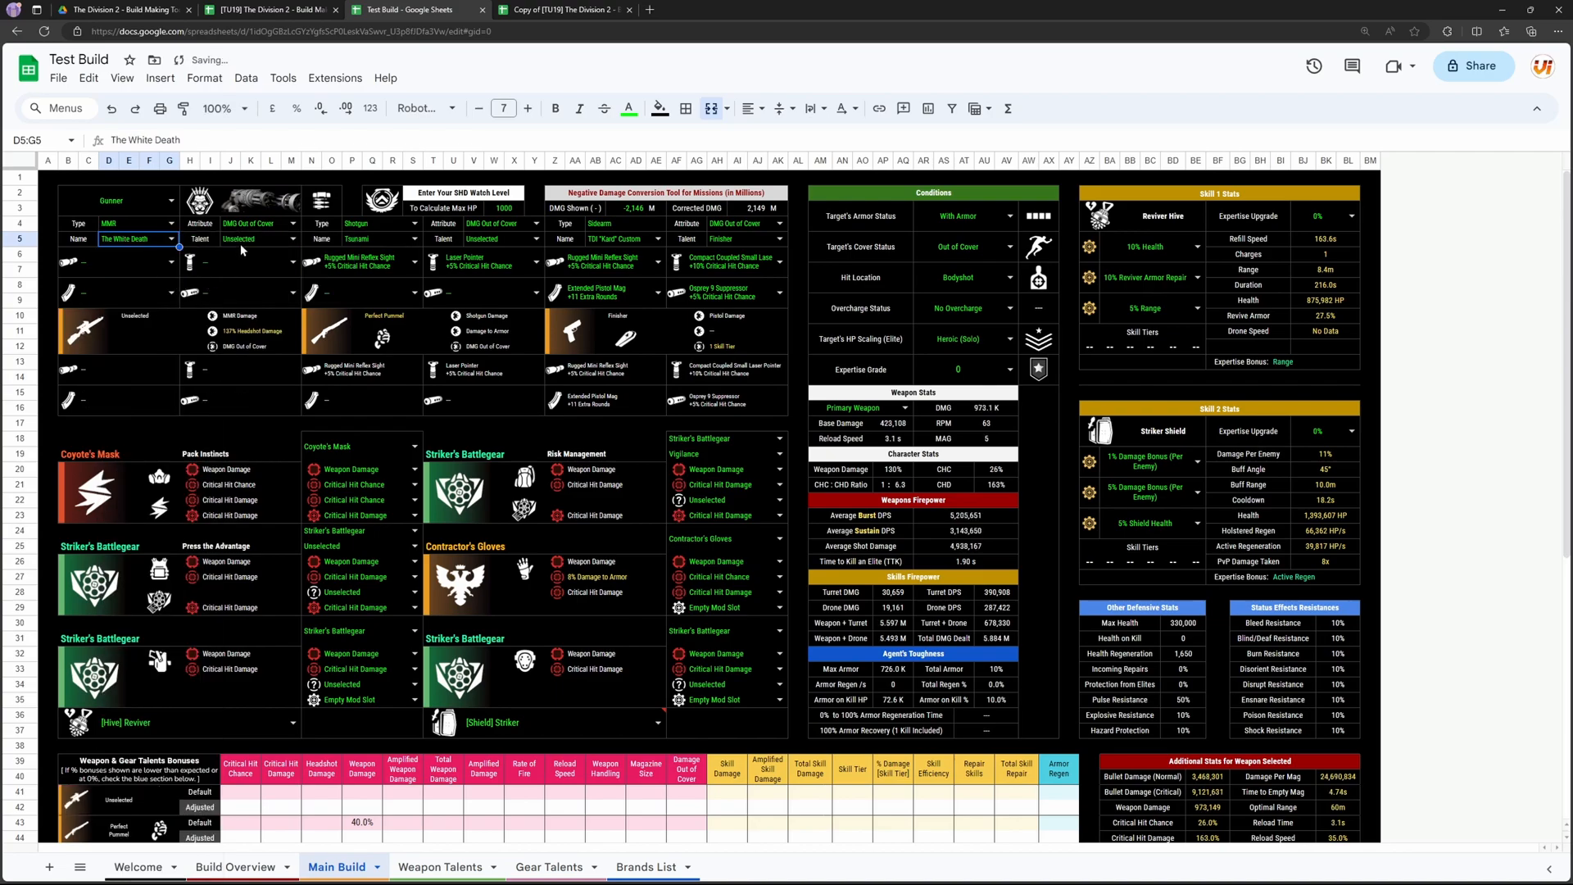
Step: Fit The White Death with the C79 Scope (3.4x) +5% Critical Hit Chance and the Overbalanced Integrated Spring magazine mod
{"action": "left_click", "coordinate": [173, 265]}
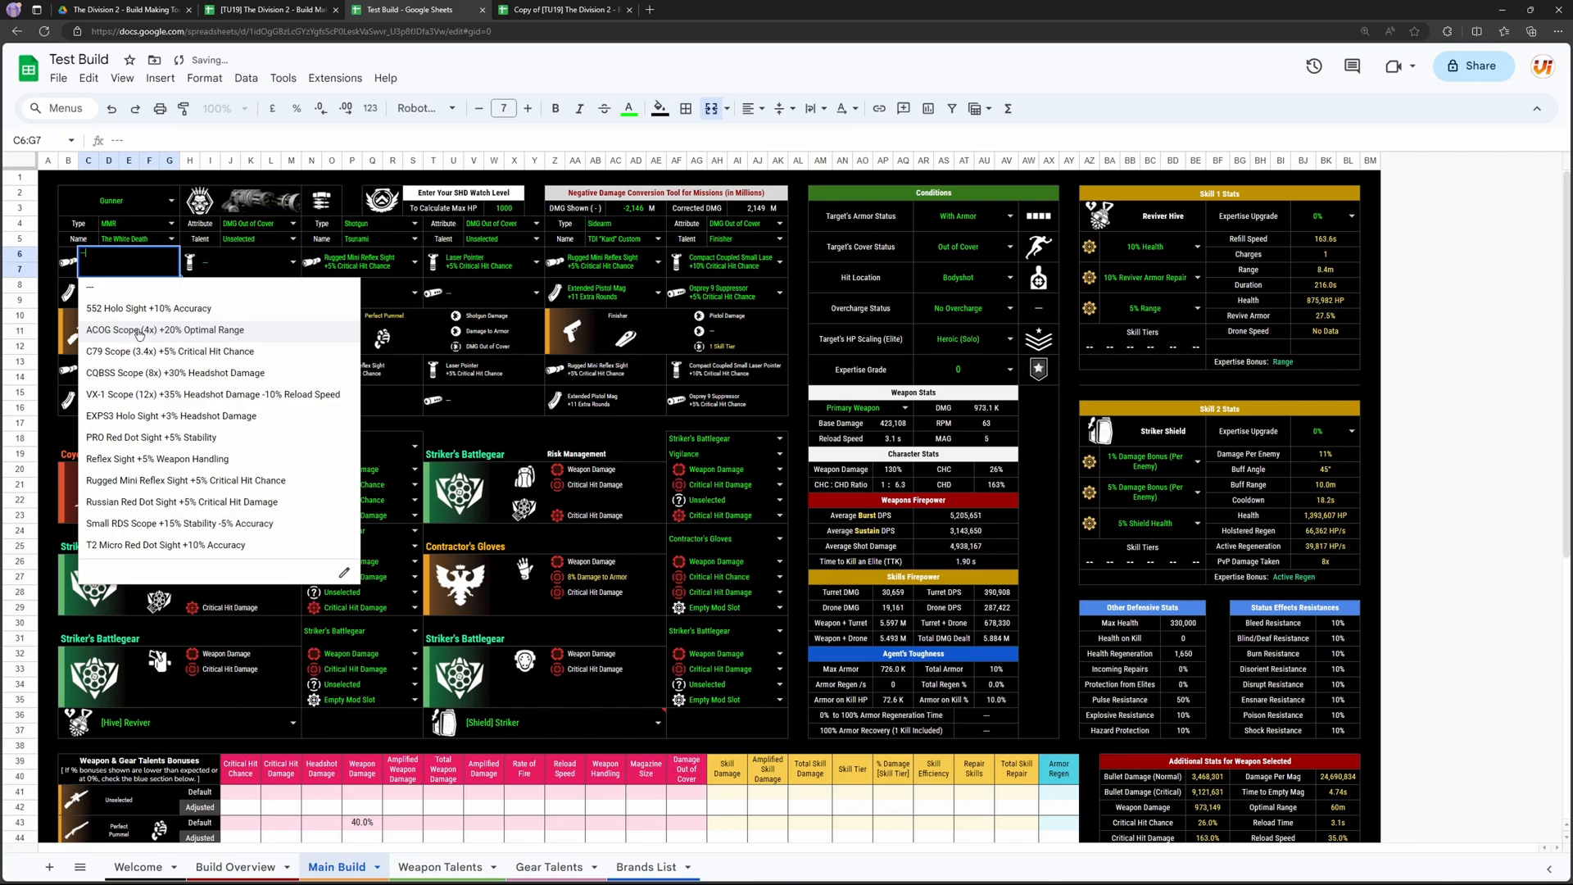
{"action": "left_click", "coordinate": [202, 354]}
{"action": "left_click", "coordinate": [172, 292]}
{"action": "left_click", "coordinate": [180, 360]}
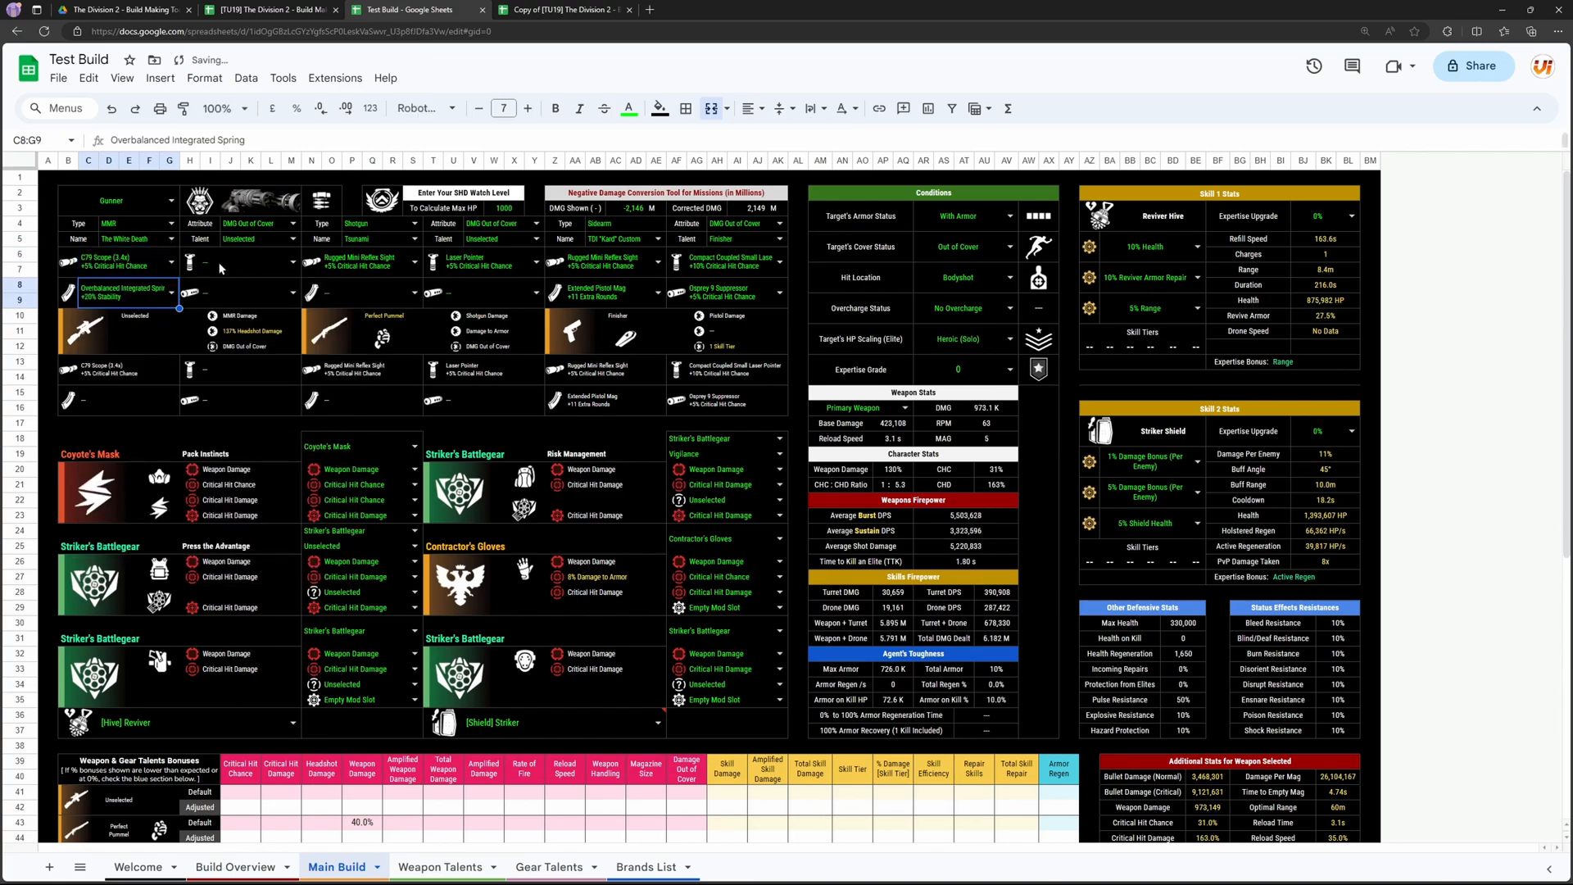
Step: Set the primary weapon's attribute to Health Damage and its talent to Ignited
{"action": "left_click", "coordinate": [233, 267]}
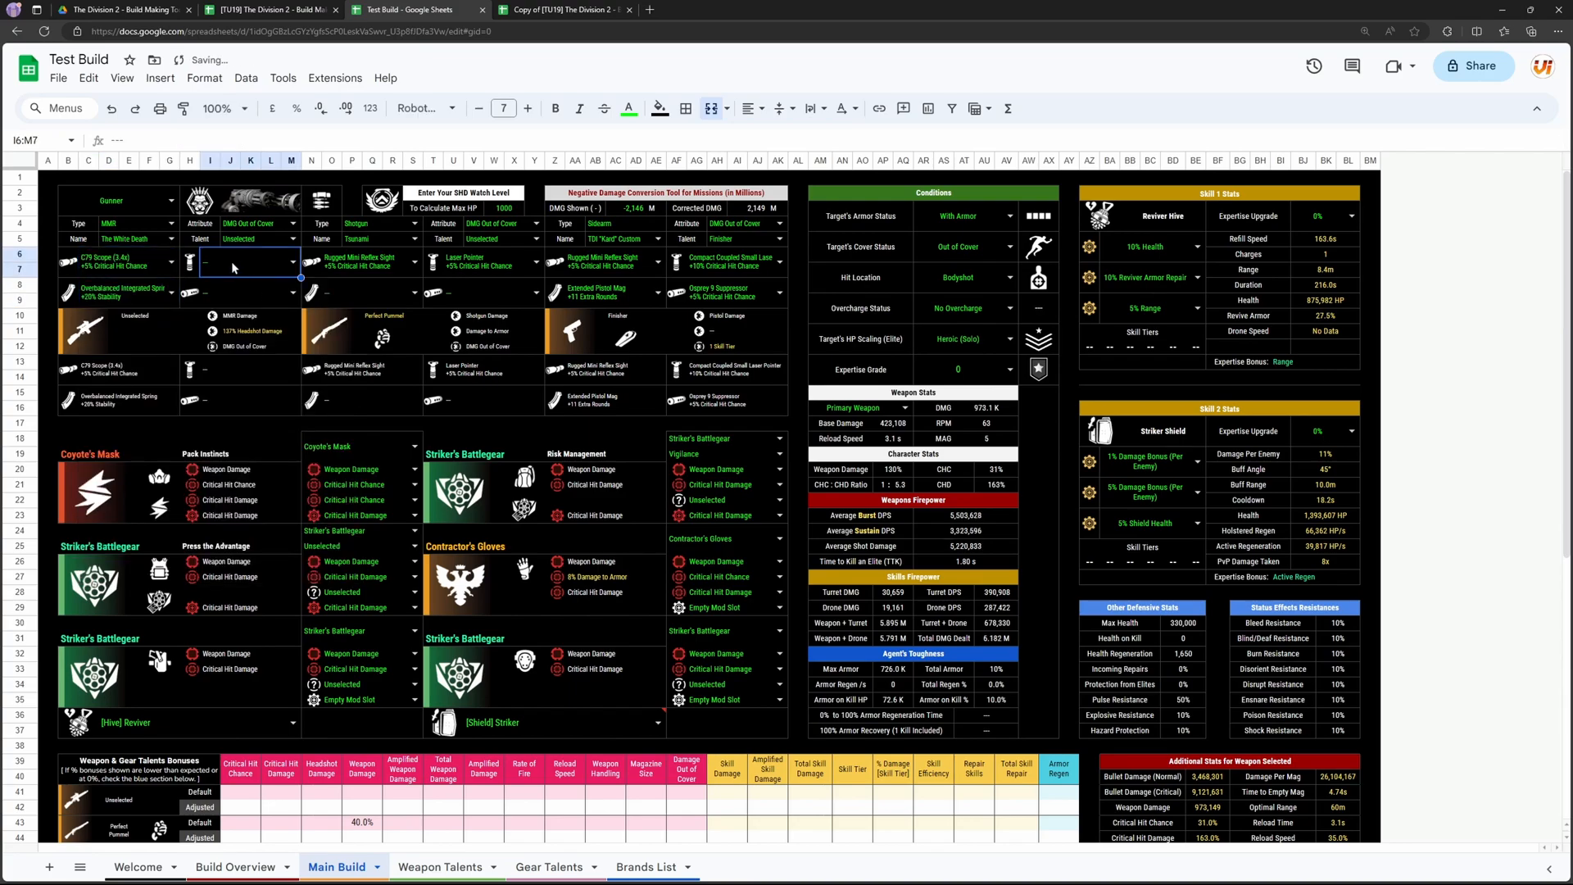
{"action": "left_click", "coordinate": [295, 223]}
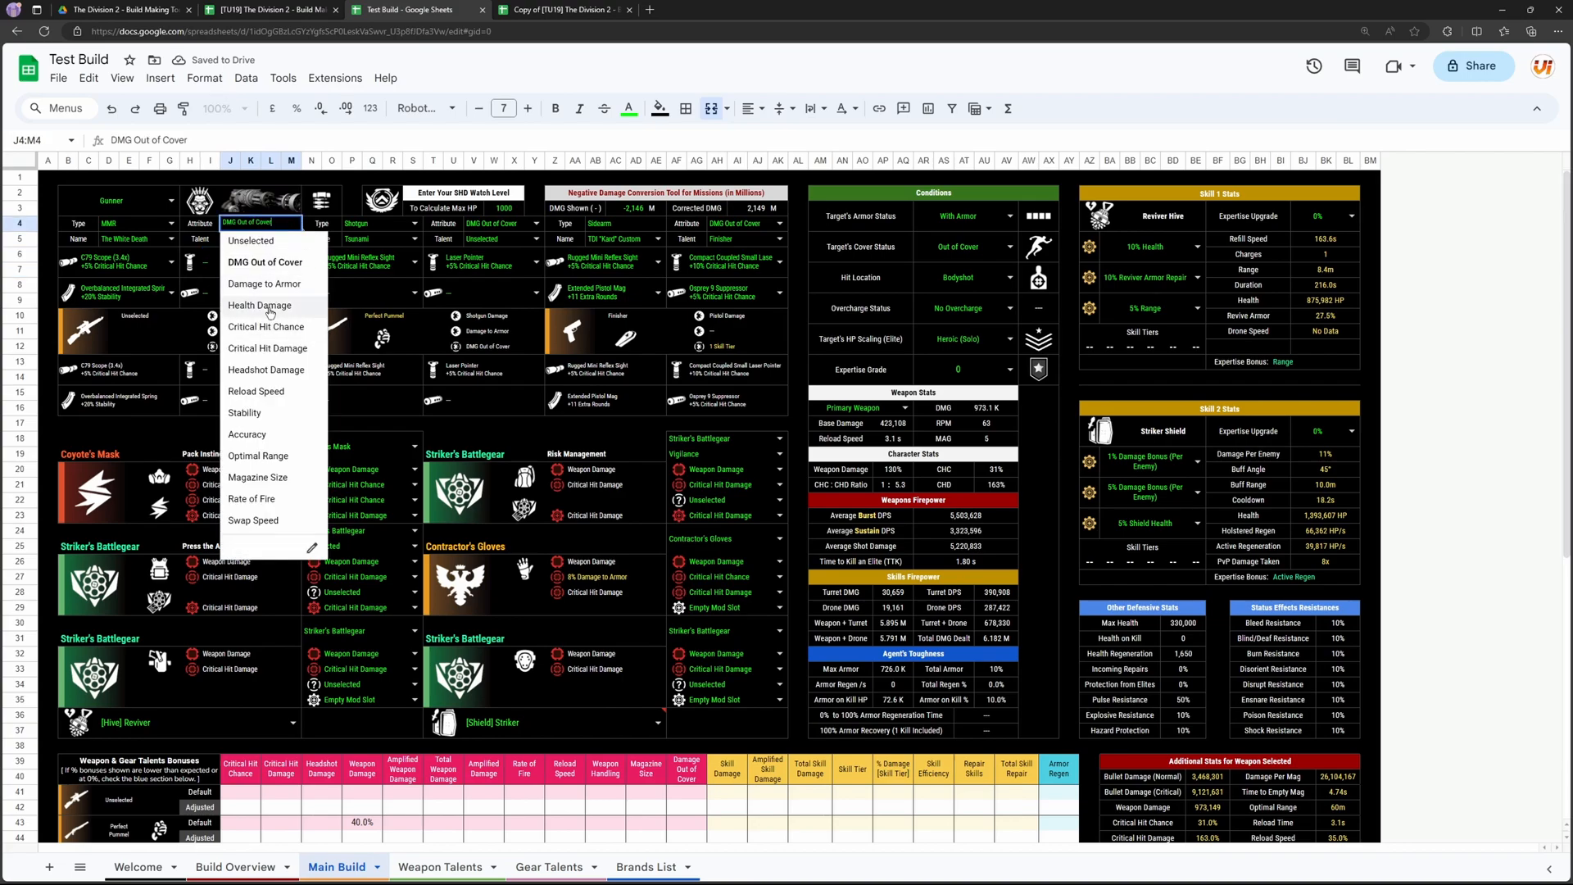
{"action": "left_click", "coordinate": [303, 305]}
{"action": "left_click", "coordinate": [295, 239]}
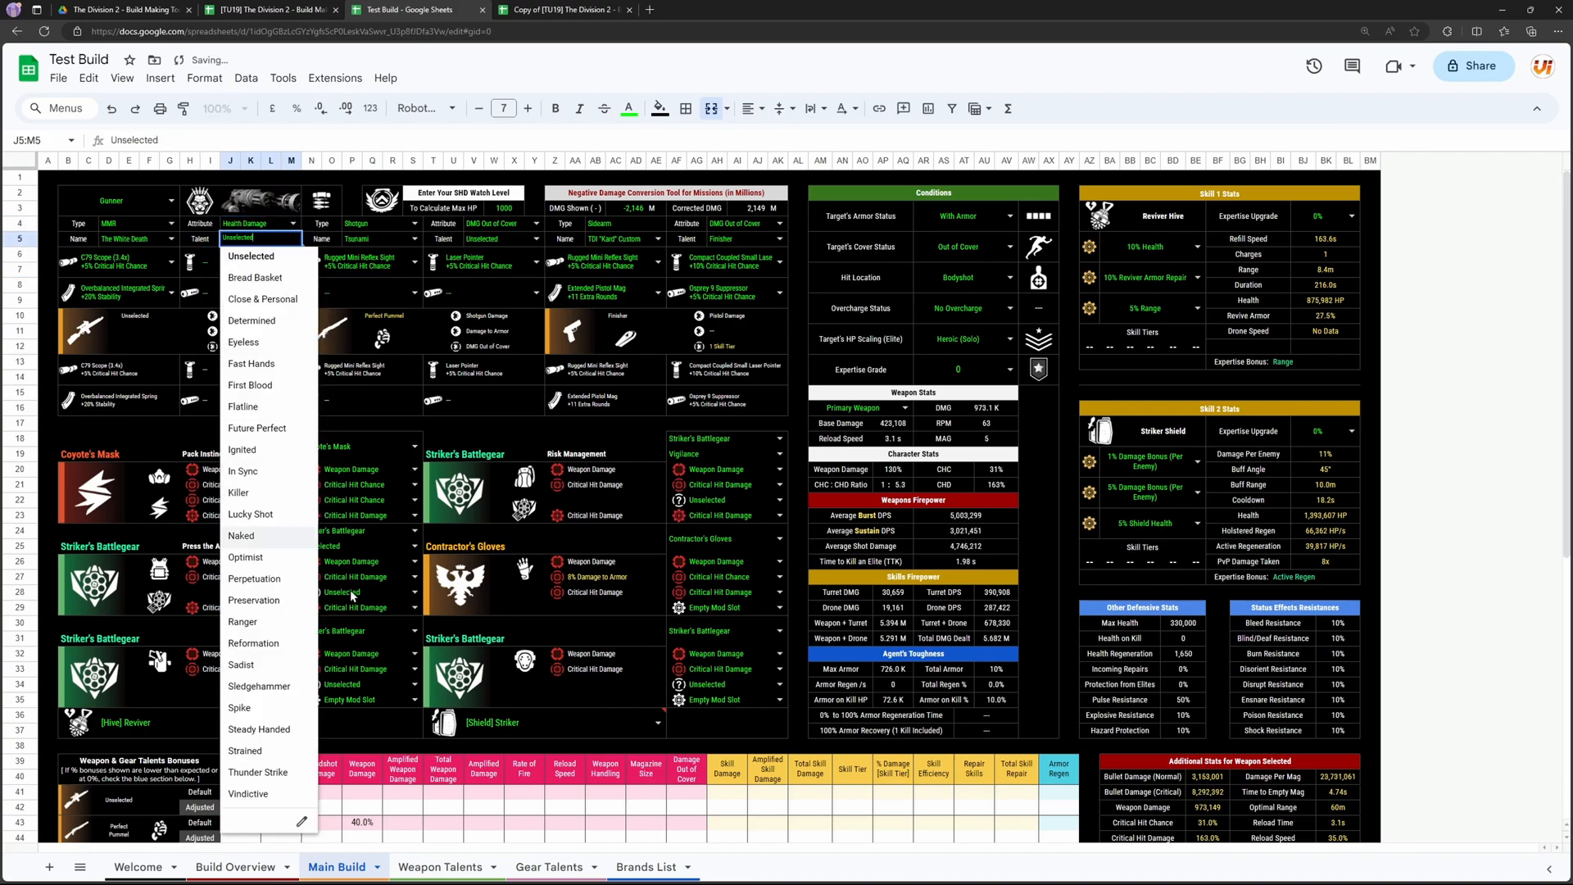
{"action": "left_click", "coordinate": [271, 454]}
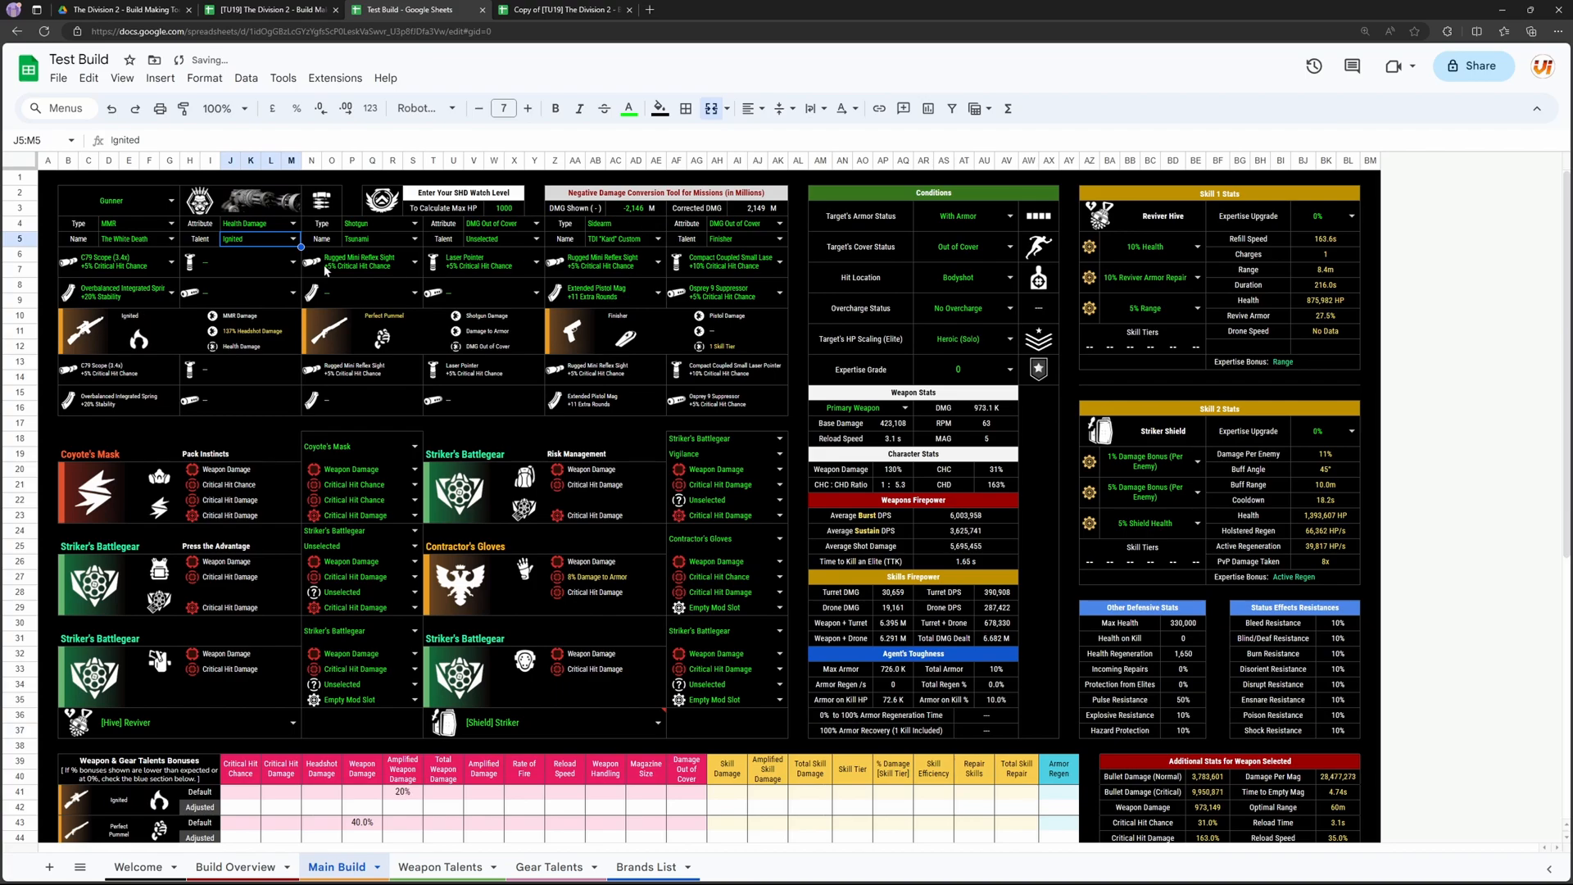
Step: Set the sidearm's name to the symbol-marked variant of the Diceros
{"action": "left_click", "coordinate": [381, 227]}
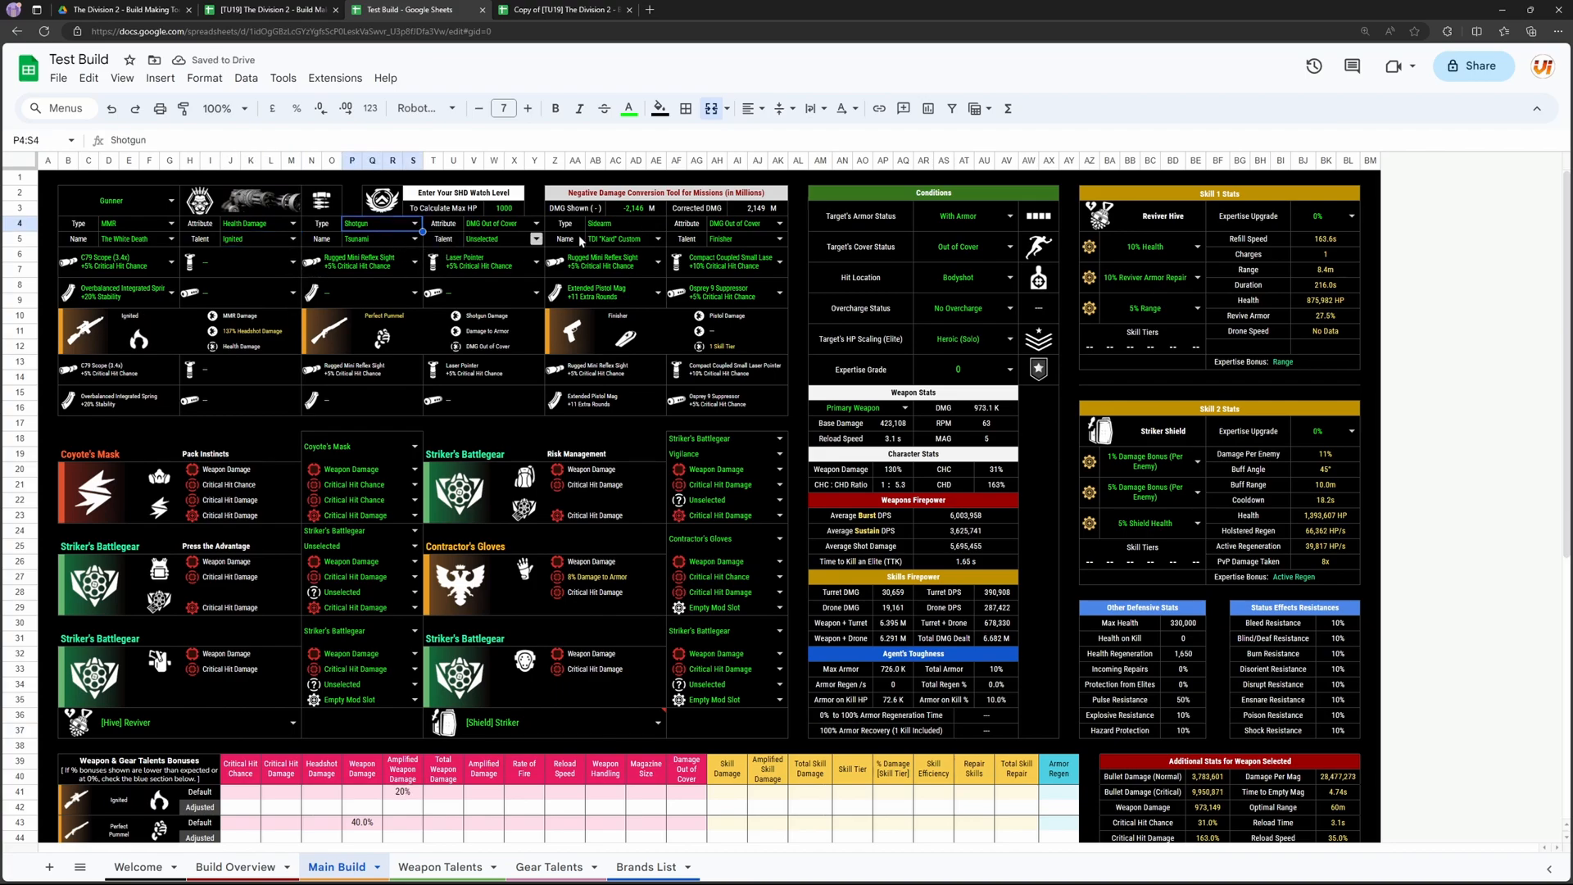
{"action": "left_click", "coordinate": [658, 238]}
{"action": "scroll", "coordinate": [648, 459], "scroll_direction": "down", "scroll_amount": 5}
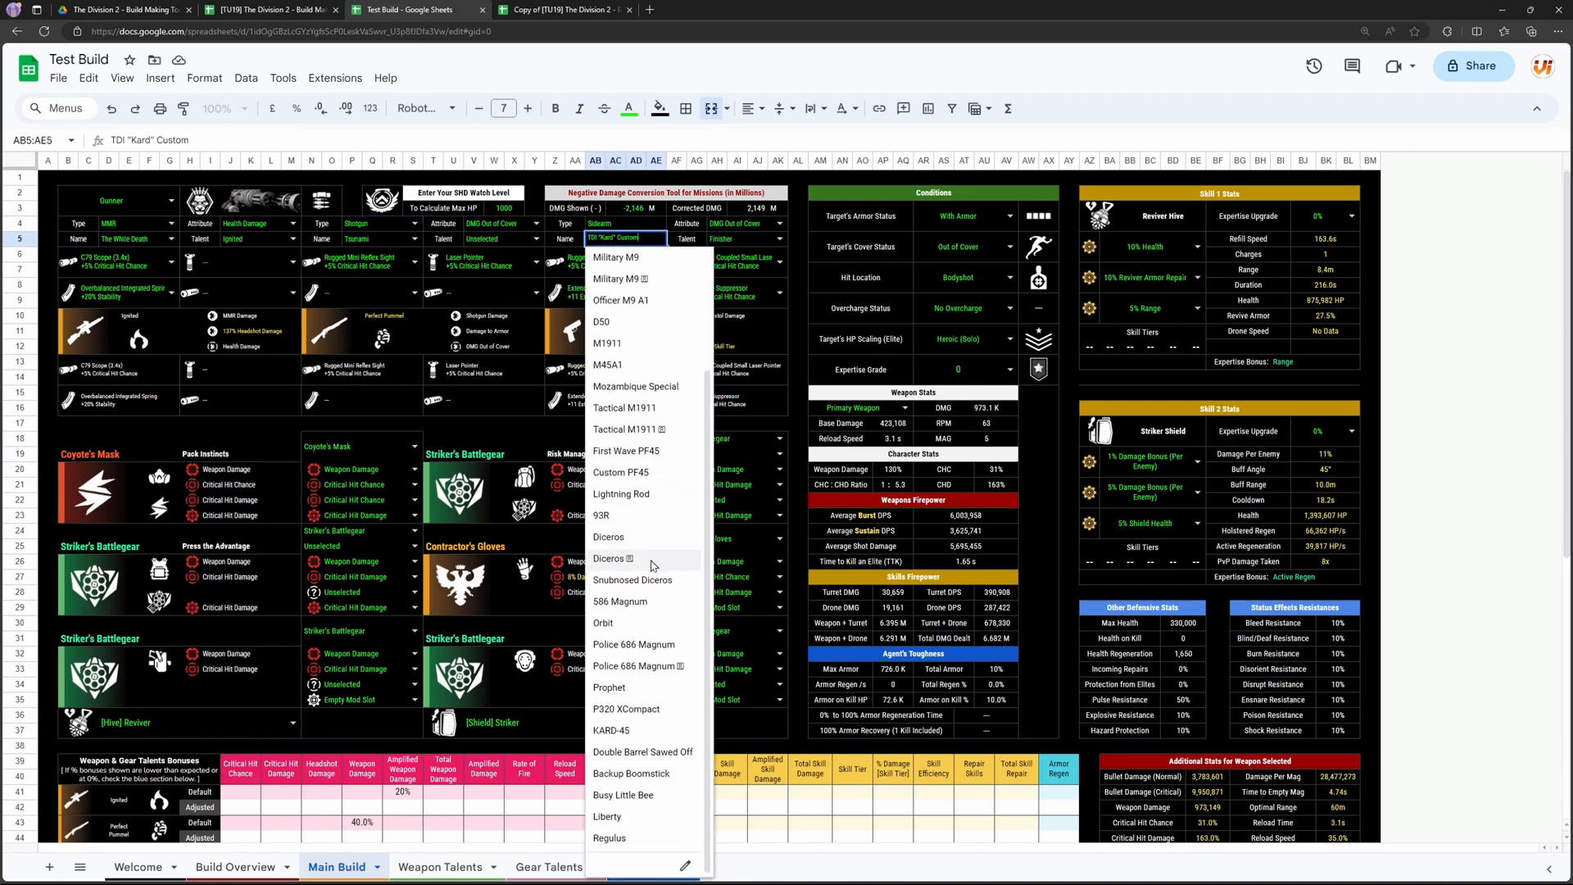
{"action": "left_click", "coordinate": [647, 563]}
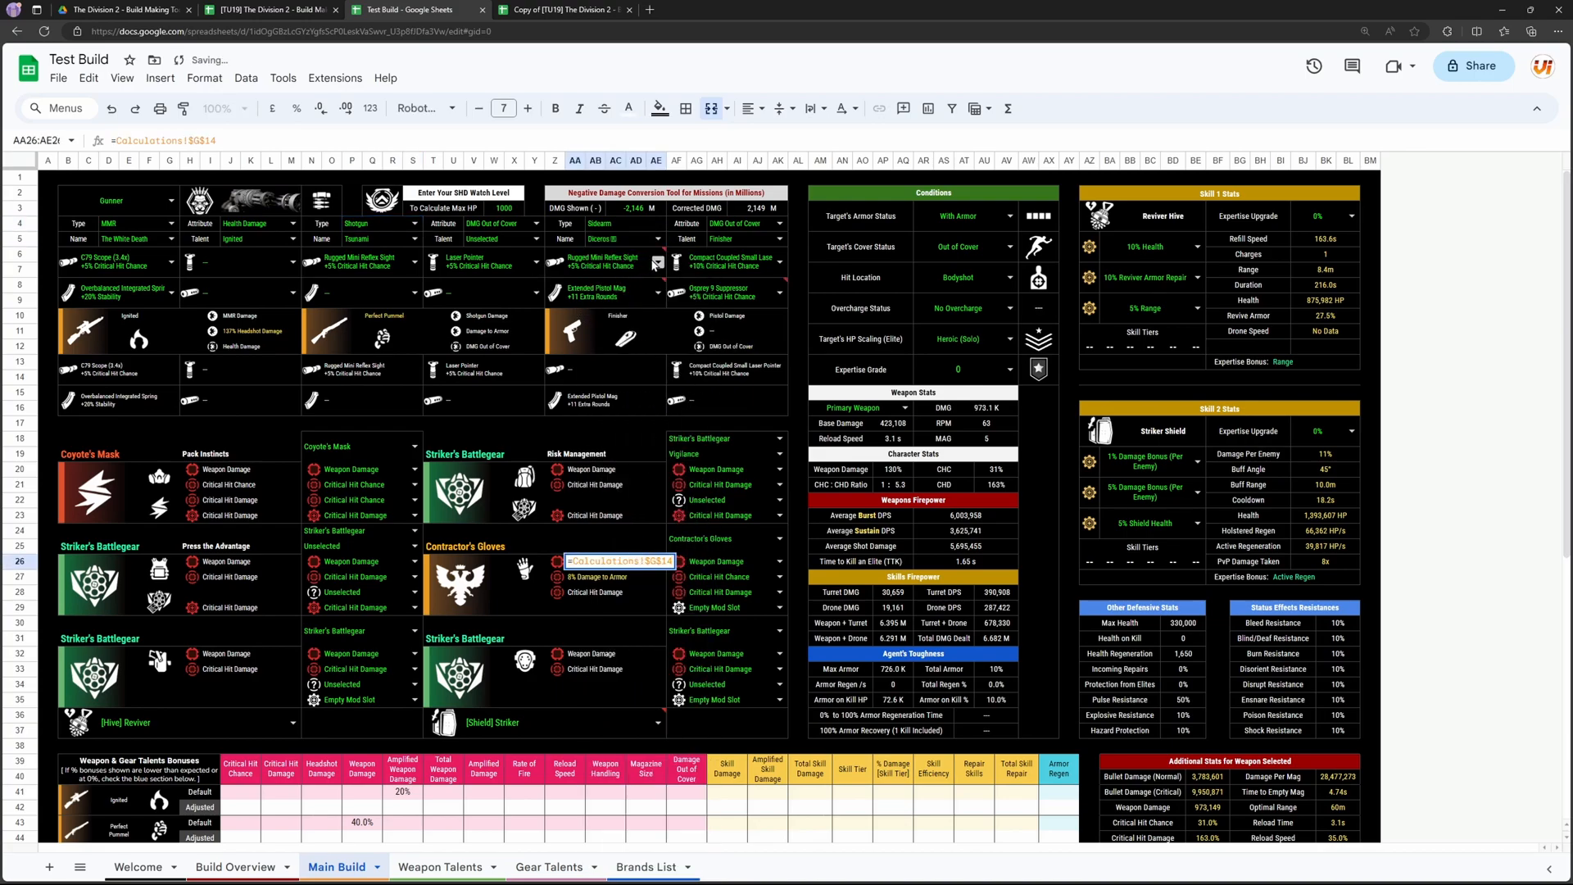
Step: Clear the sidearm's optic mod and set its magazine mod to Speed Loading Revolver Drum
{"action": "mouse_move", "coordinate": [663, 254]}
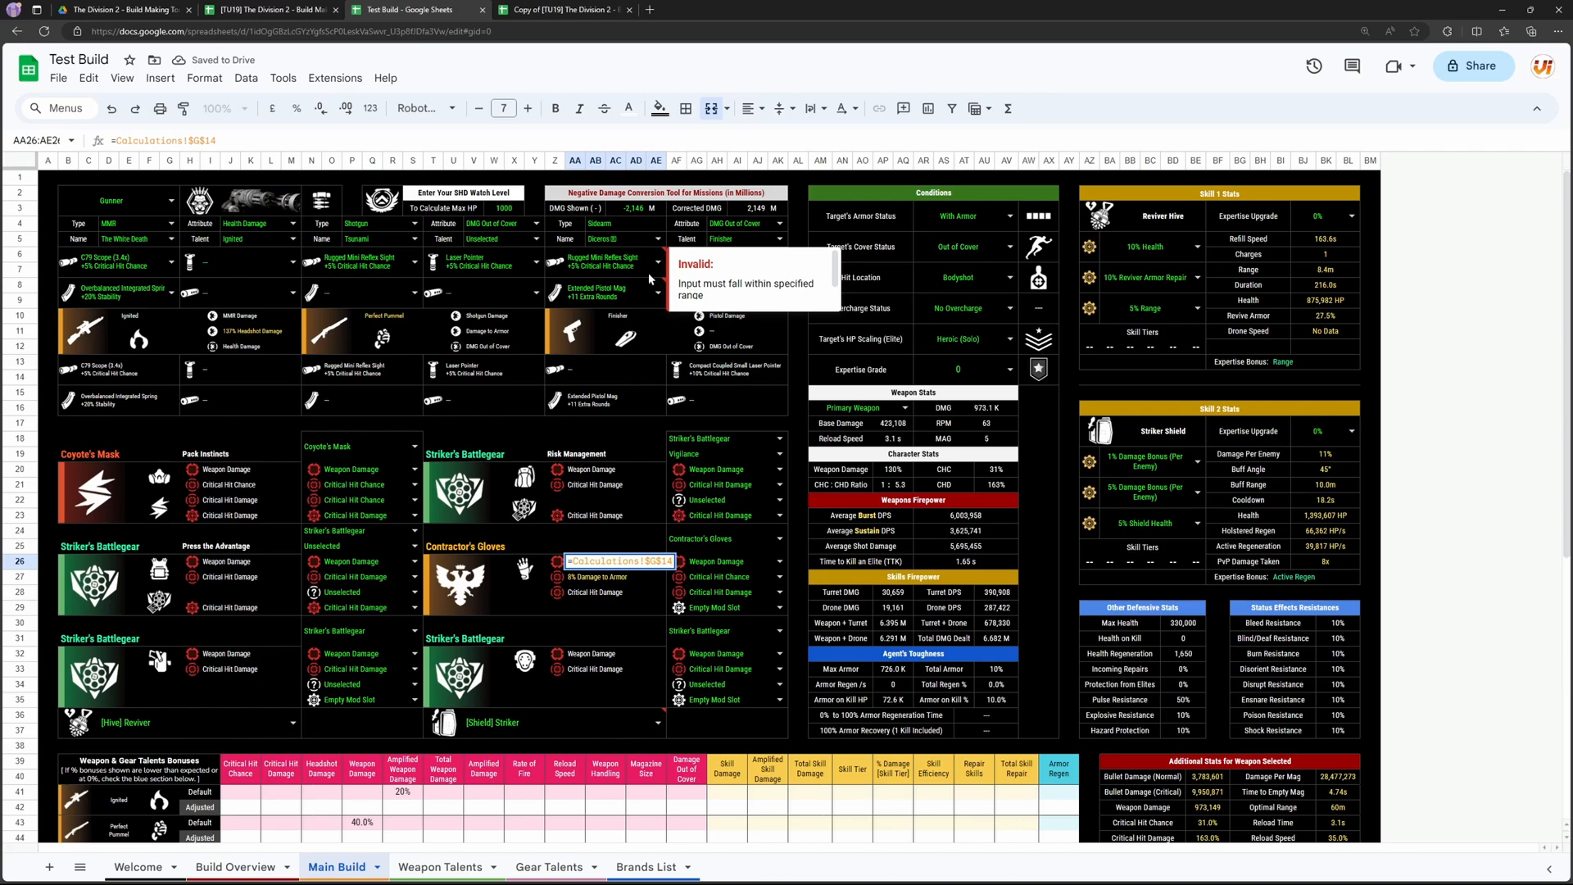
{"action": "left_click", "coordinate": [642, 297]}
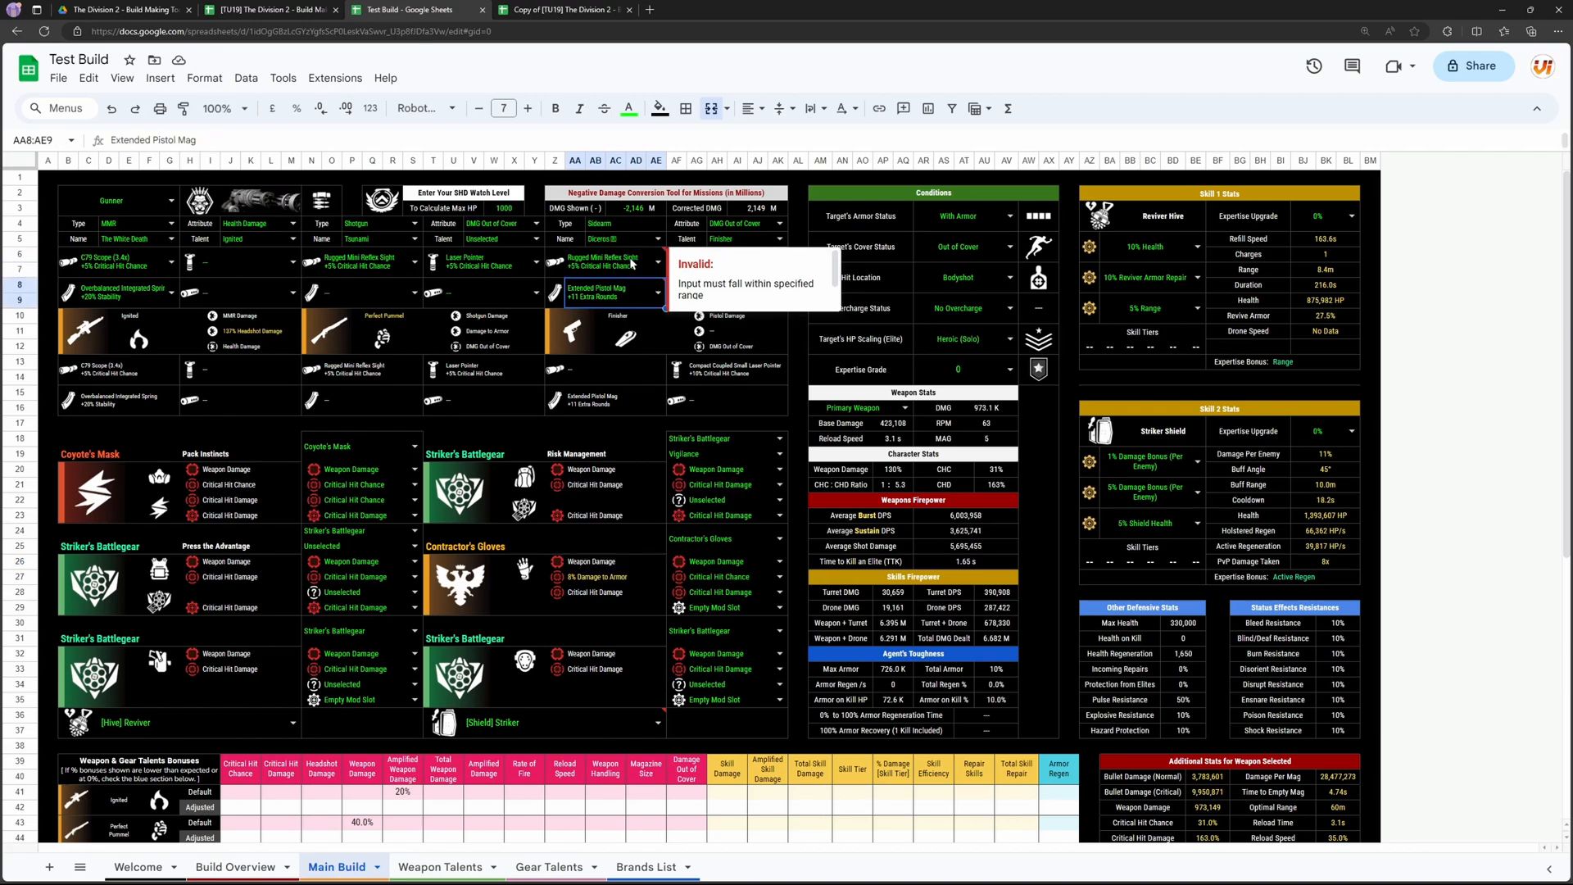
{"action": "left_click", "coordinate": [631, 268]}
{"action": "left_click", "coordinate": [633, 293]}
{"action": "left_click", "coordinate": [658, 263]}
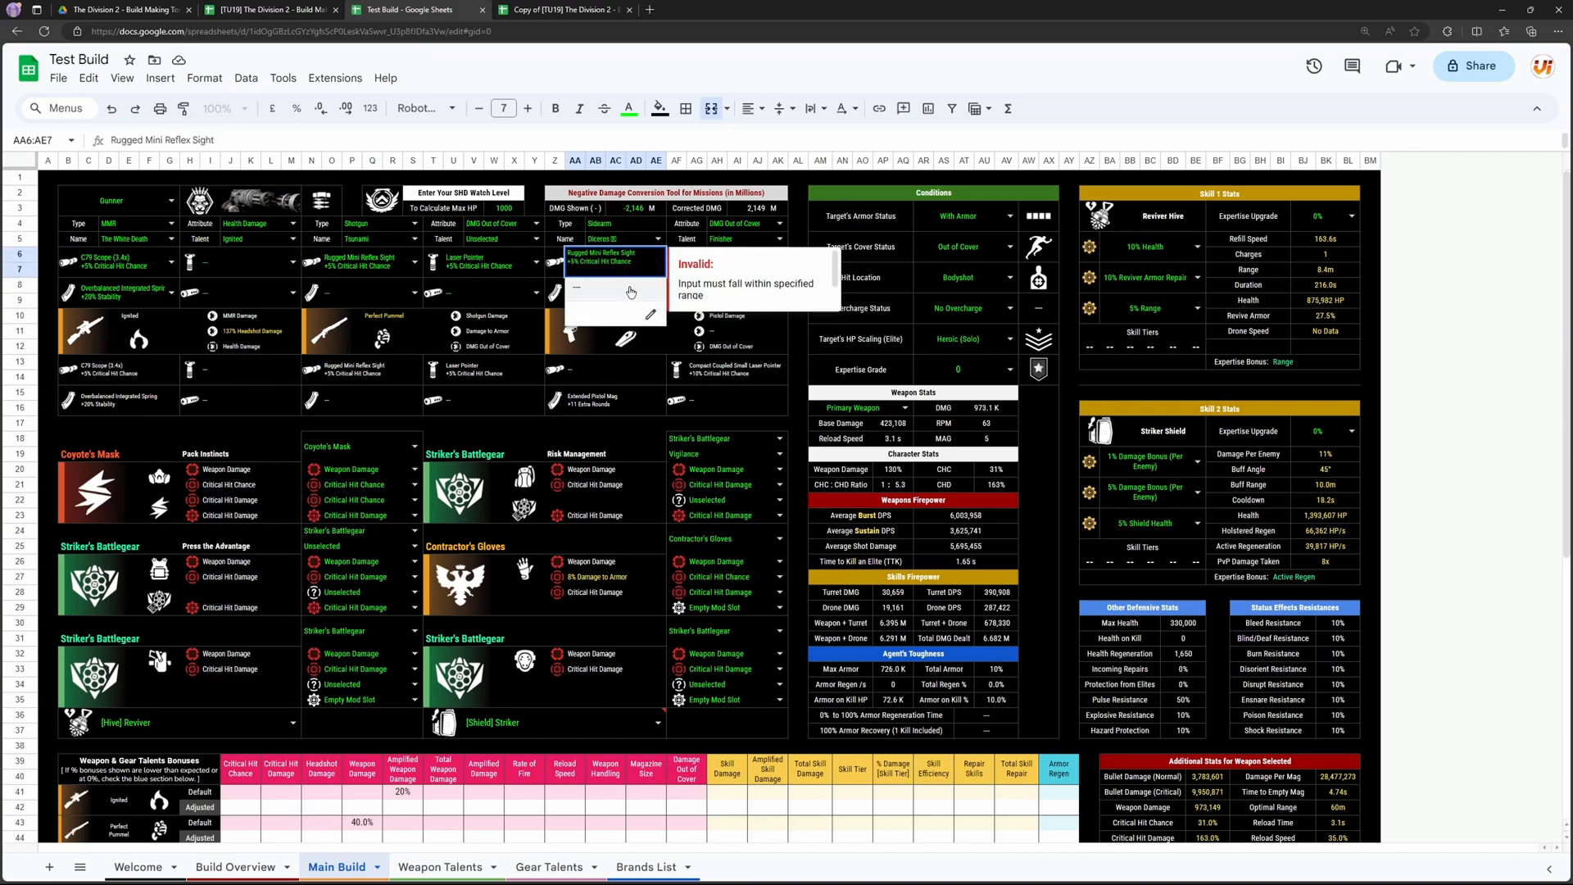
{"action": "left_click", "coordinate": [632, 290]}
{"action": "left_click", "coordinate": [658, 293]}
{"action": "left_click", "coordinate": [675, 338]}
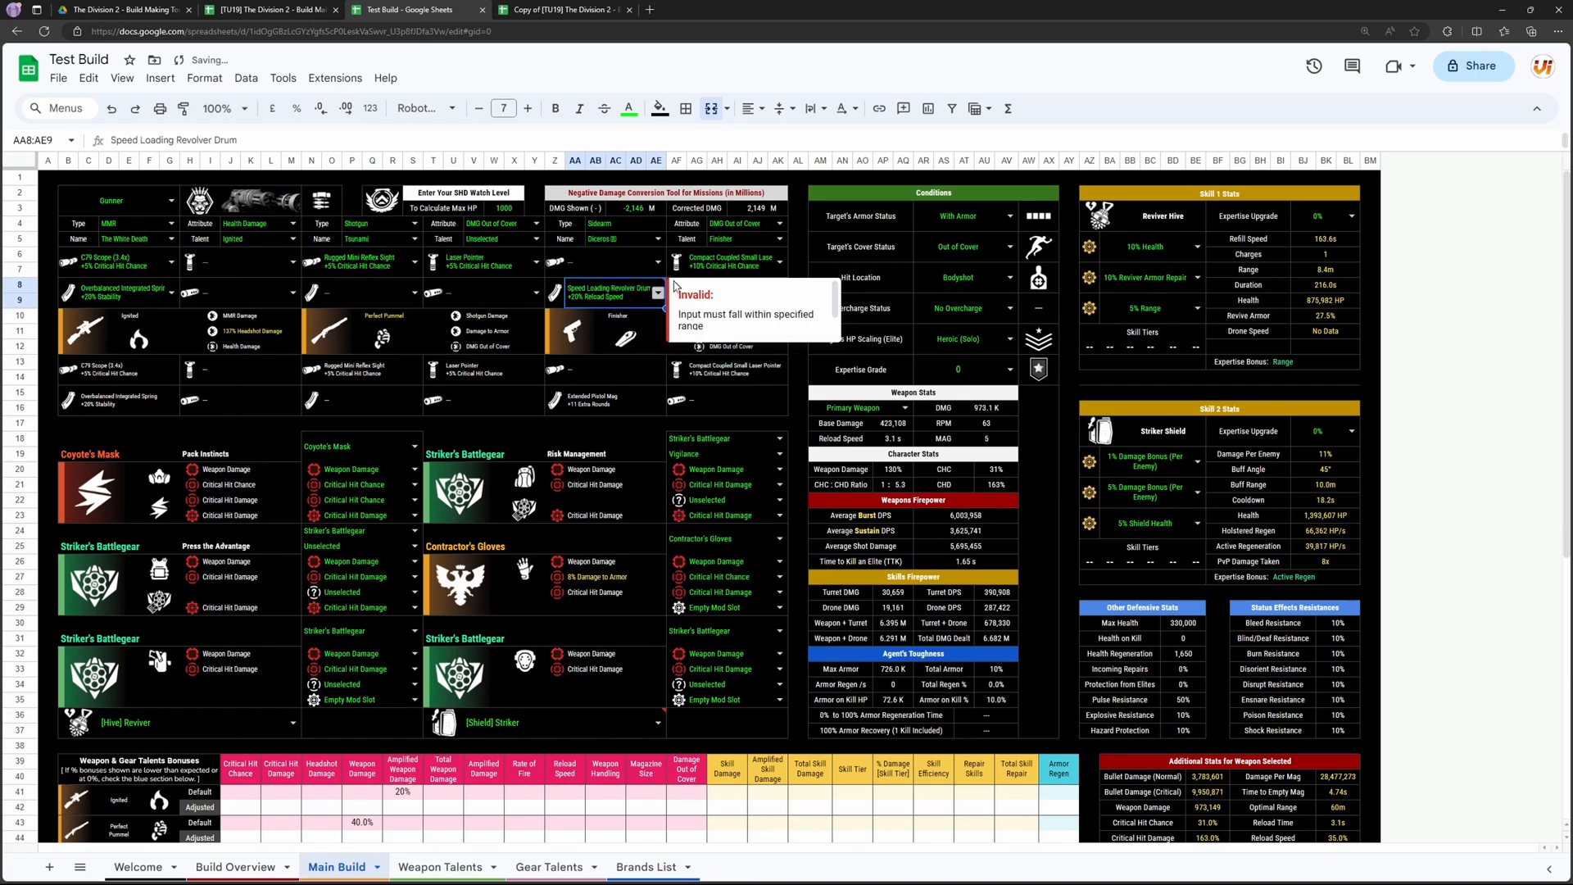
Step: Examine the sidearm's flagged laser pointer and suppressor mods and the gear section below the weapons
{"action": "left_click", "coordinate": [737, 264]}
{"action": "mouse_move", "coordinate": [775, 299]}
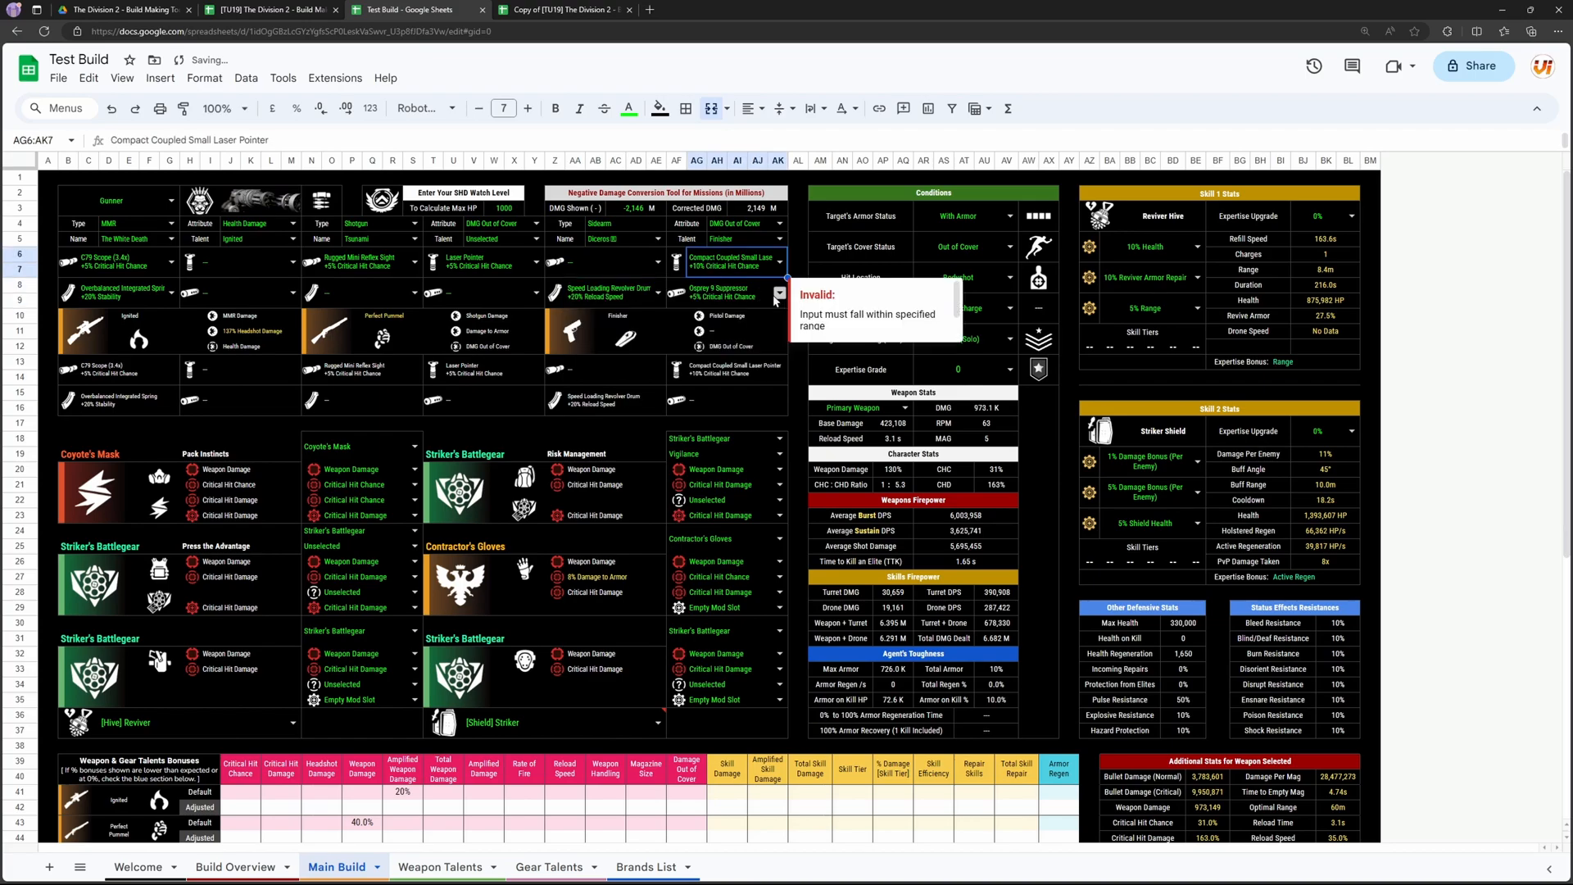
{"action": "scroll", "coordinate": [146, 435], "scroll_direction": "down", "scroll_amount": 1}
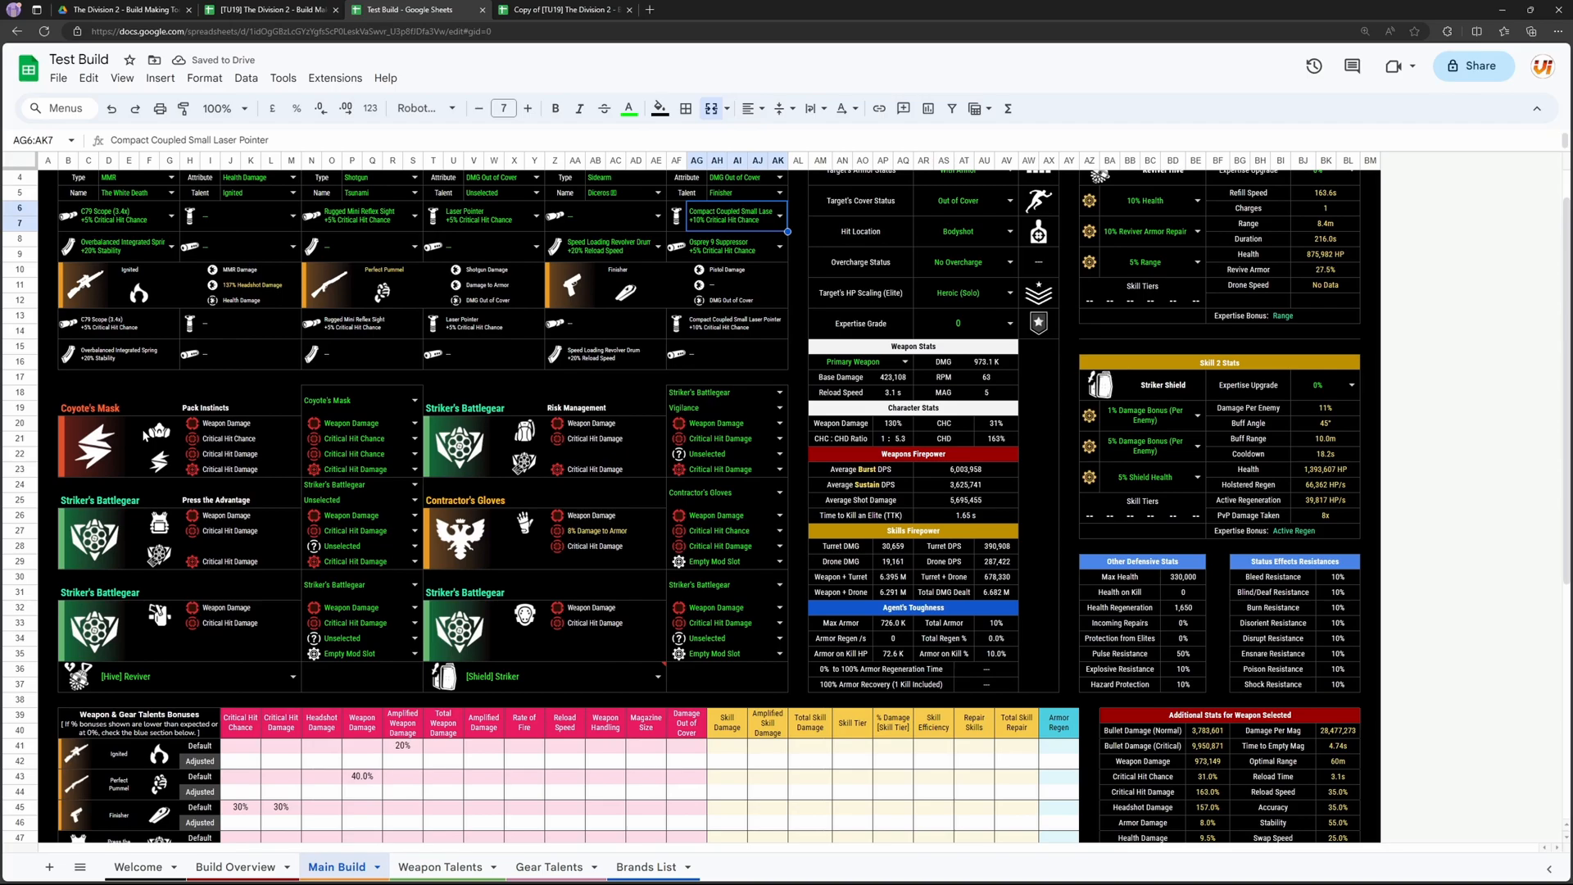
{"action": "scroll", "coordinate": [496, 349], "scroll_direction": "up", "scroll_amount": 1}
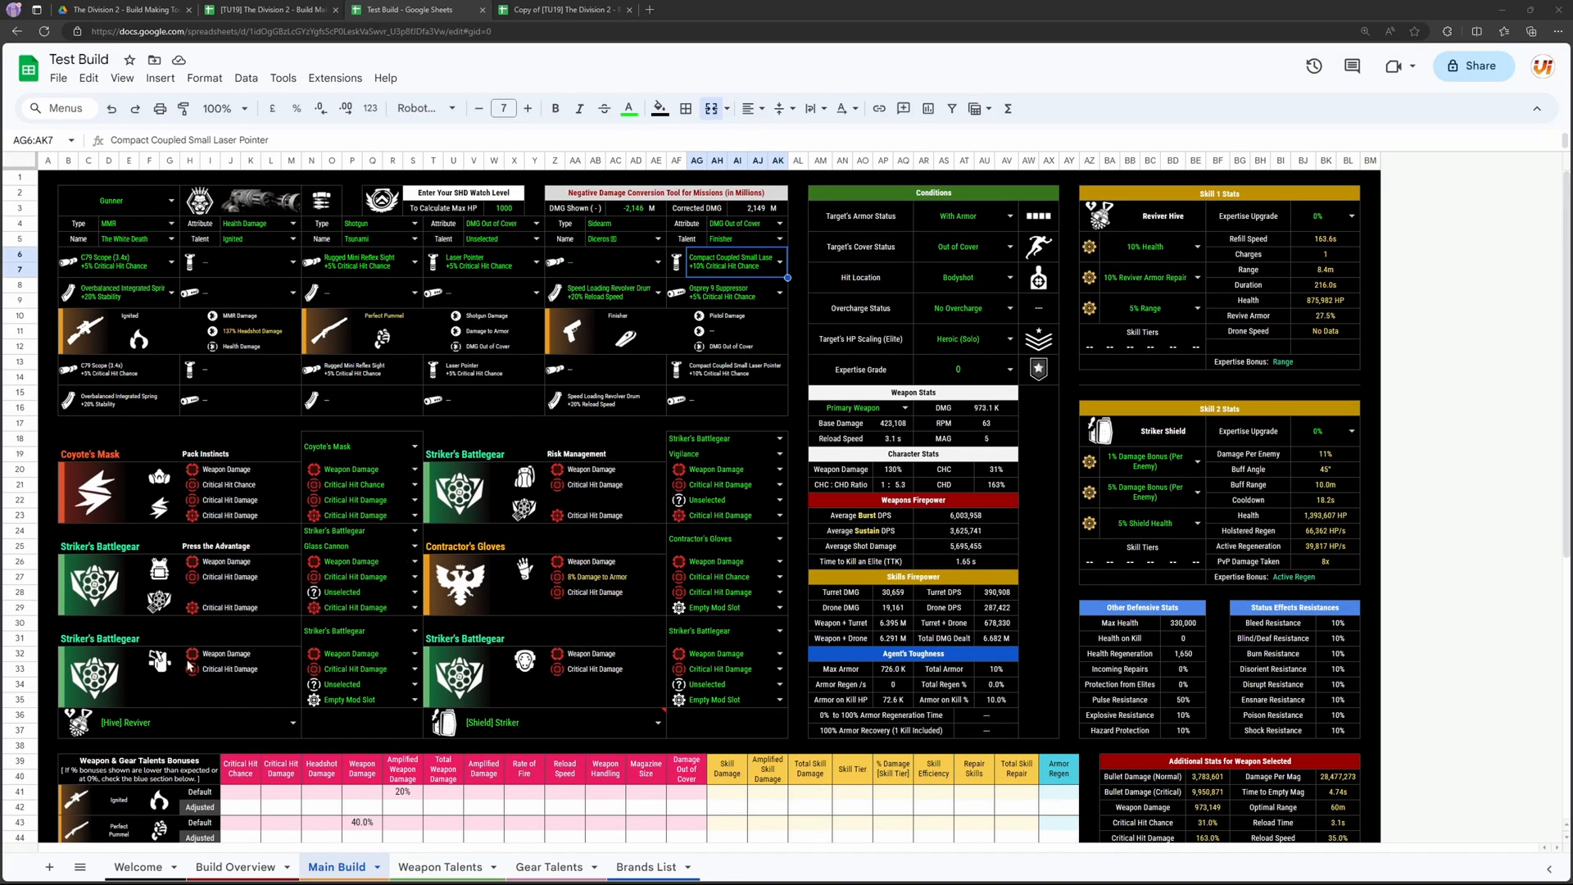
Step: Set the mask's brand to Hana-U Corporation
{"action": "left_click", "coordinate": [413, 446]}
{"action": "scroll", "coordinate": [373, 655], "scroll_direction": "down", "scroll_amount": 3}
{"action": "left_click", "coordinate": [375, 718]}
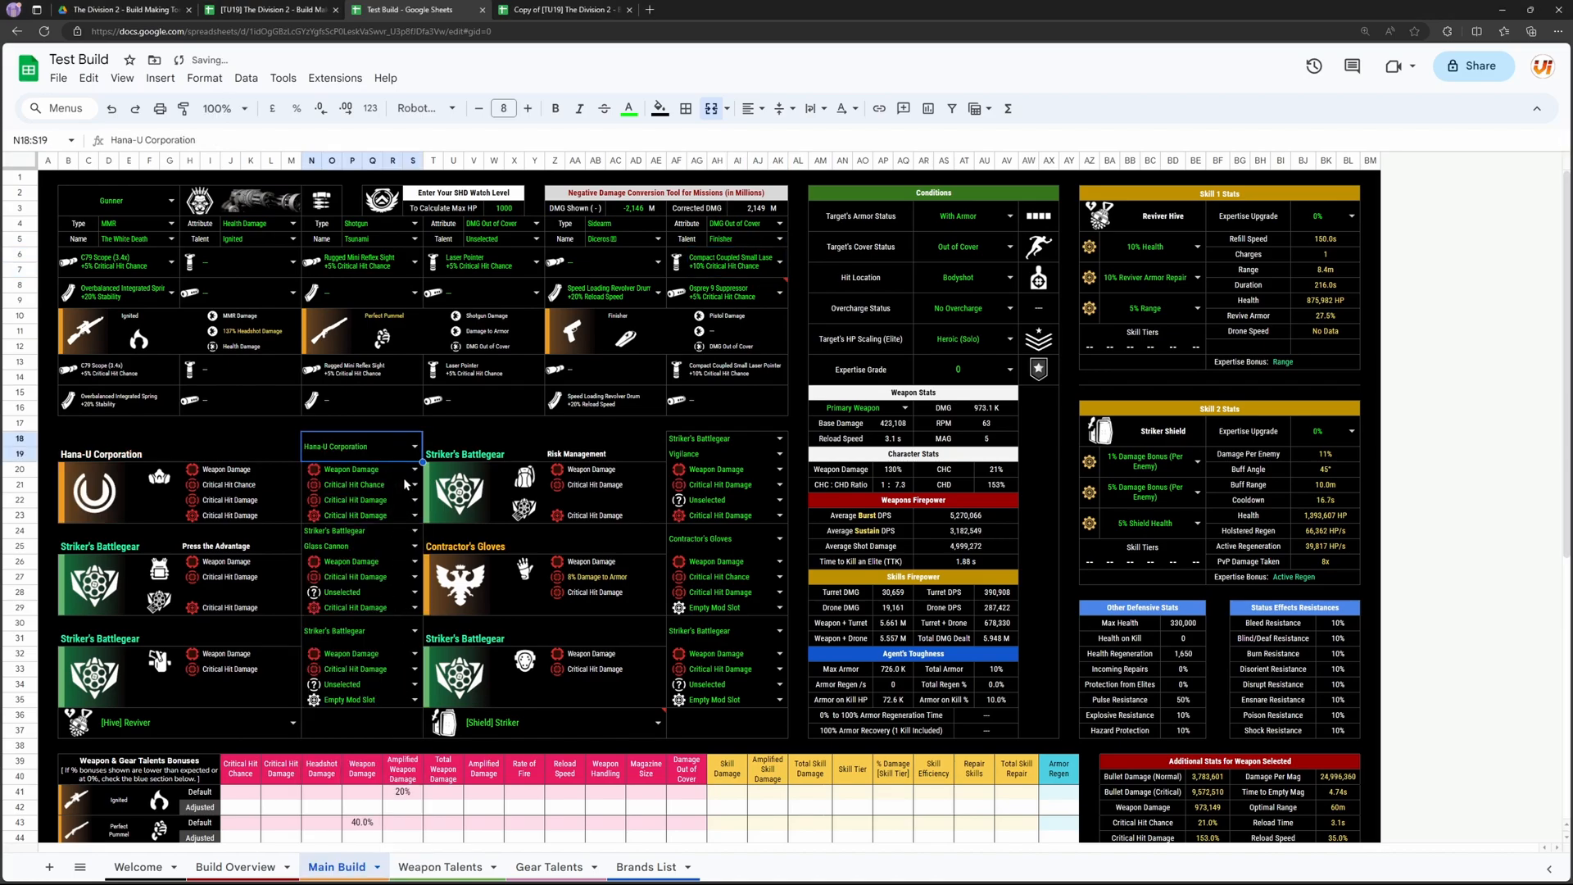
Step: Set the Hana-U mask's core attribute to Armor and its second attribute to Armor Regen HP/s
{"action": "left_click", "coordinate": [414, 470]}
{"action": "left_click", "coordinate": [396, 530]}
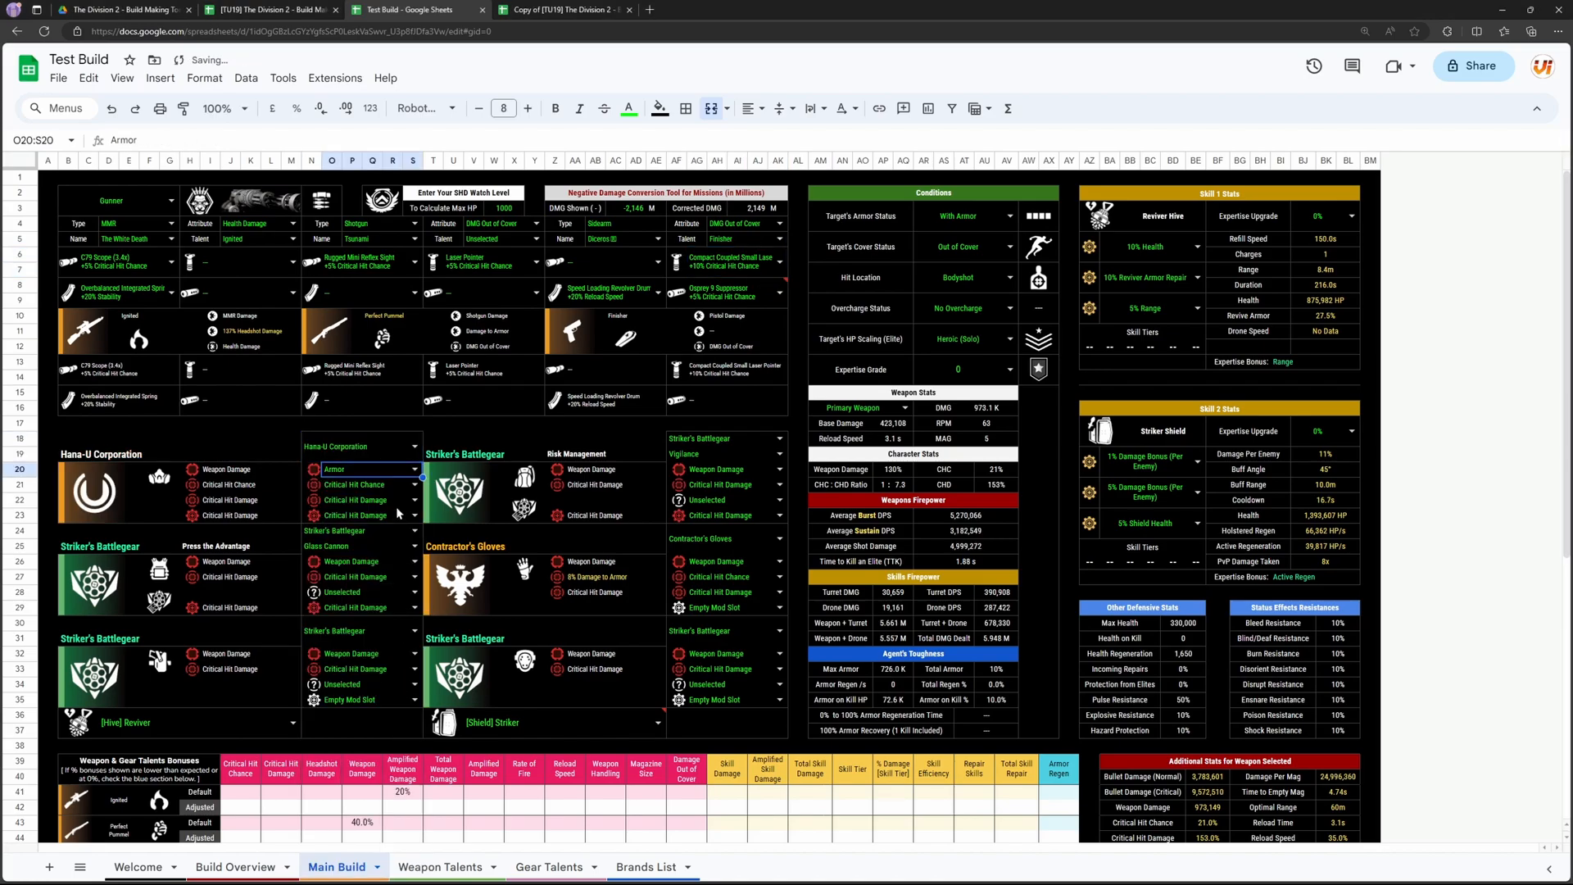
{"action": "left_click", "coordinate": [410, 485]}
{"action": "left_click", "coordinate": [373, 610]}
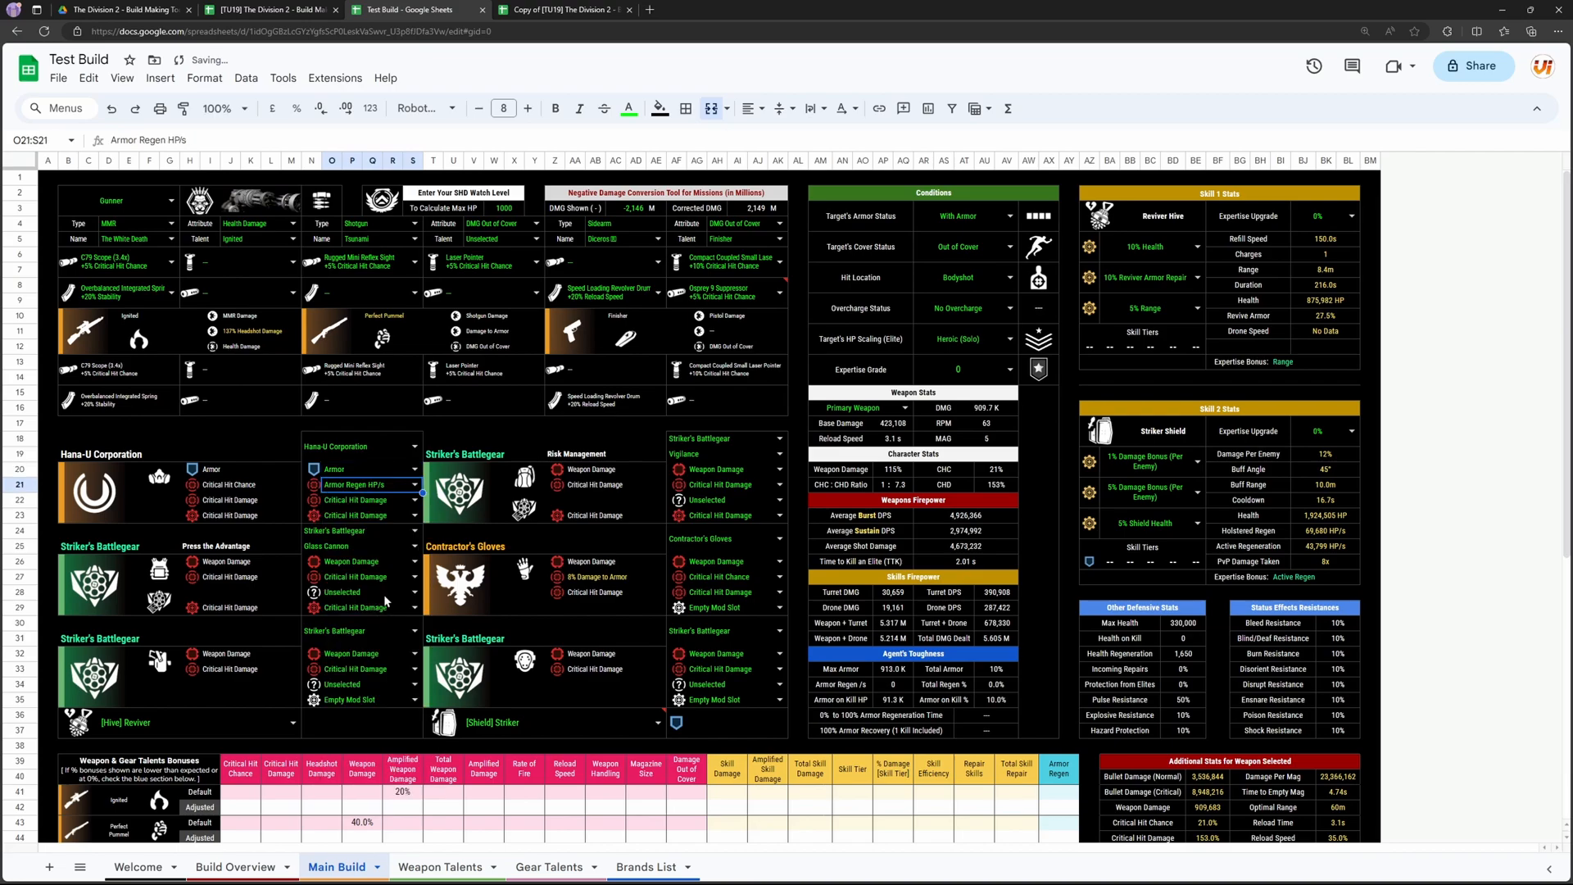
Step: Replace the chest piece with Collector
{"action": "left_click", "coordinate": [390, 533]}
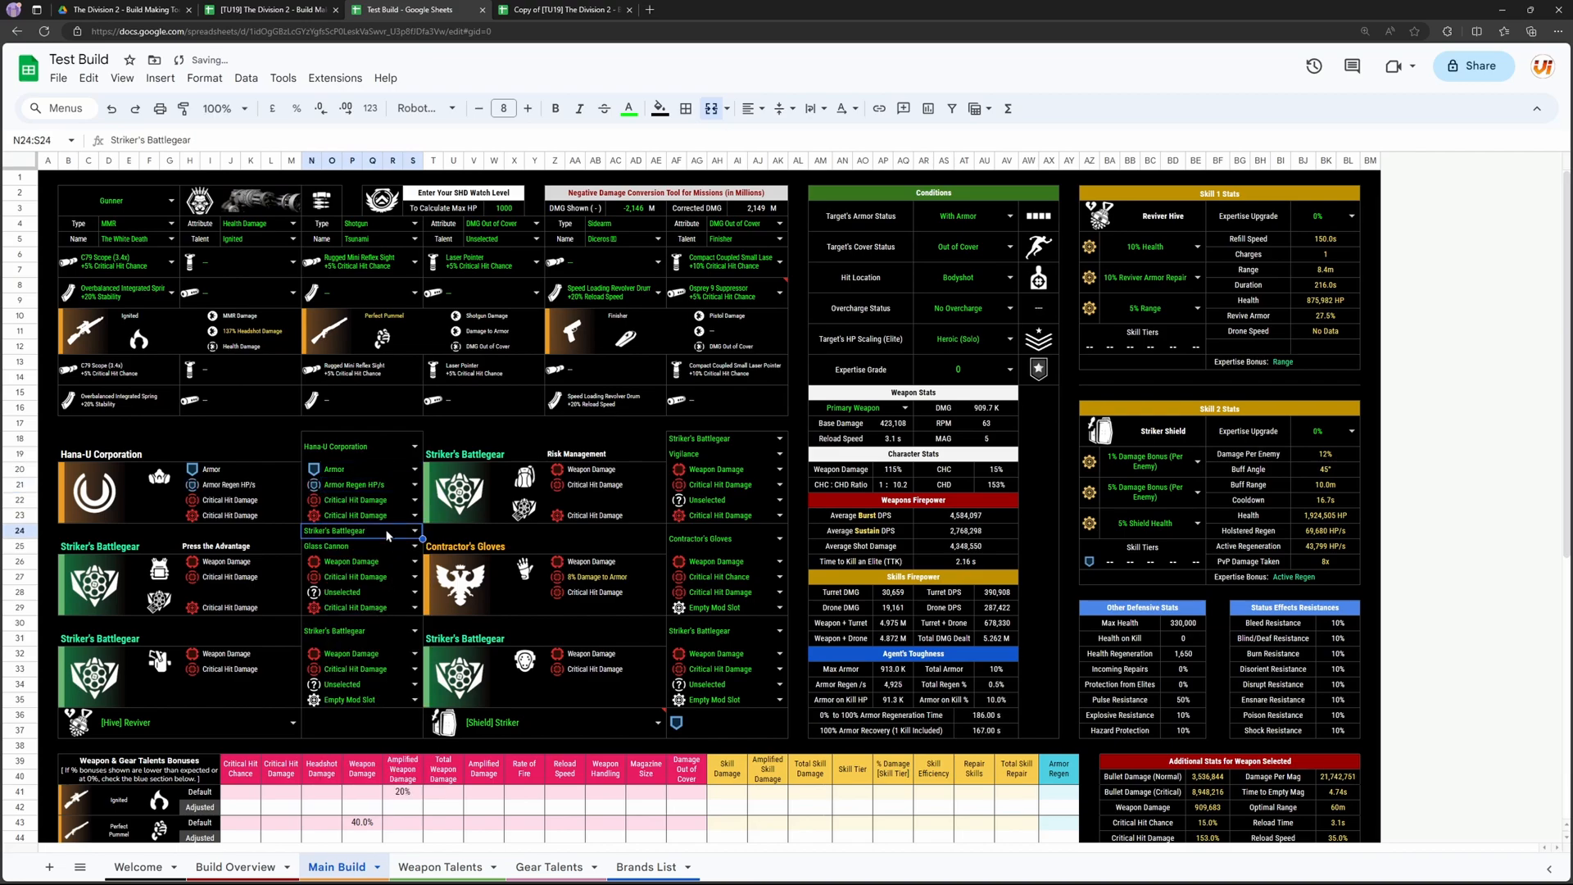
{"action": "type", "text": "coll"}
{"action": "left_click", "coordinate": [328, 548]}
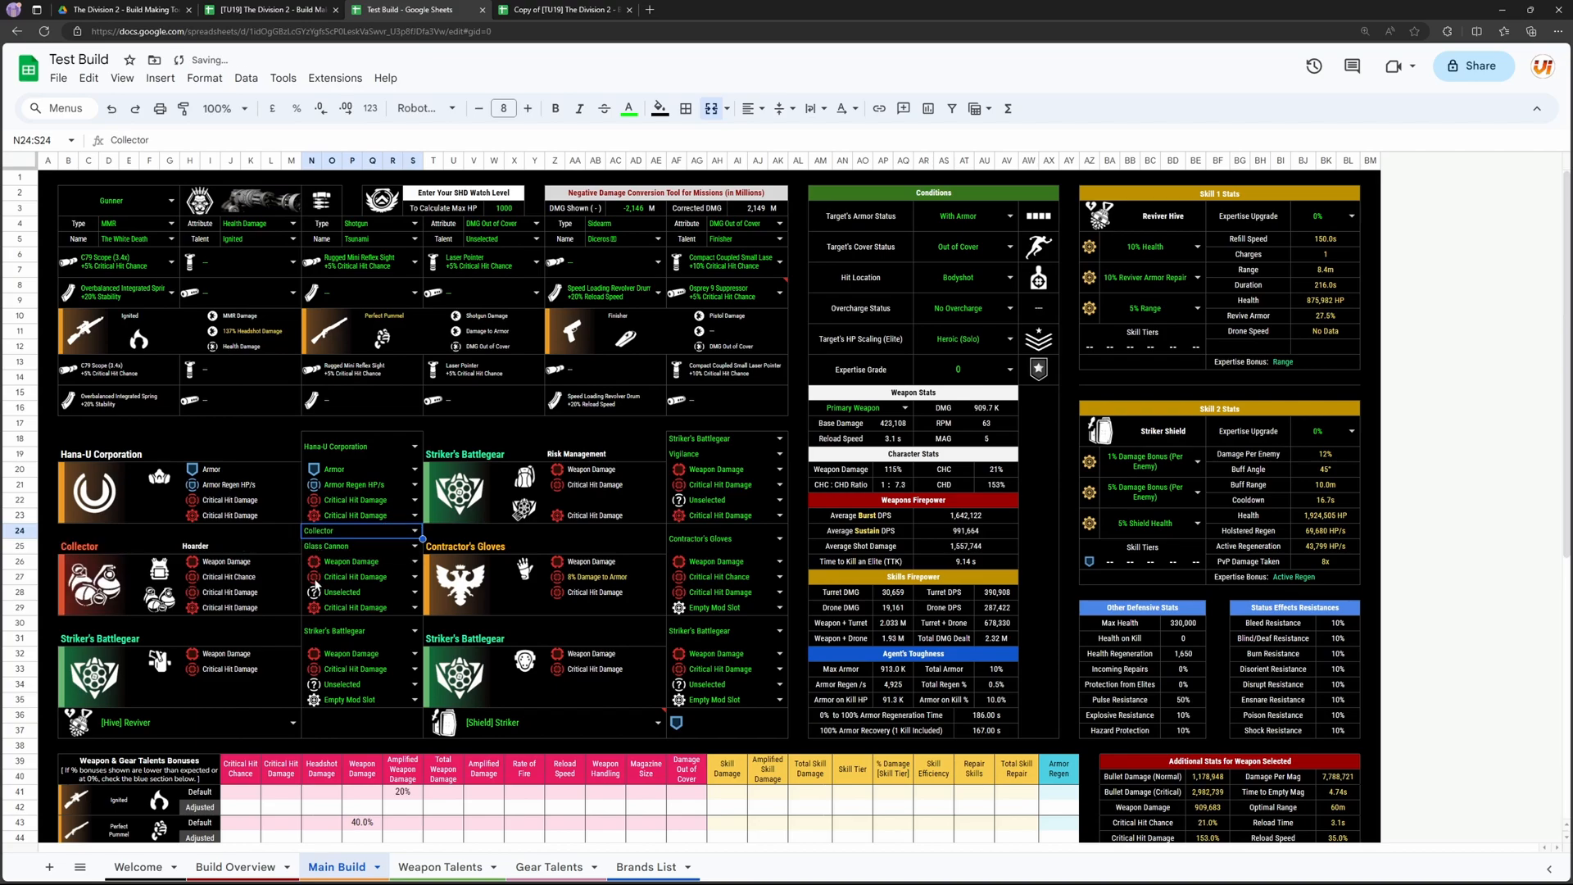
Step: Check the Collector chest piece's attribute rows and set its core attribute to Armor
{"action": "left_click_drag", "start_coordinate": [104, 576], "coordinate": [220, 606]}
{"action": "left_click", "coordinate": [231, 565]}
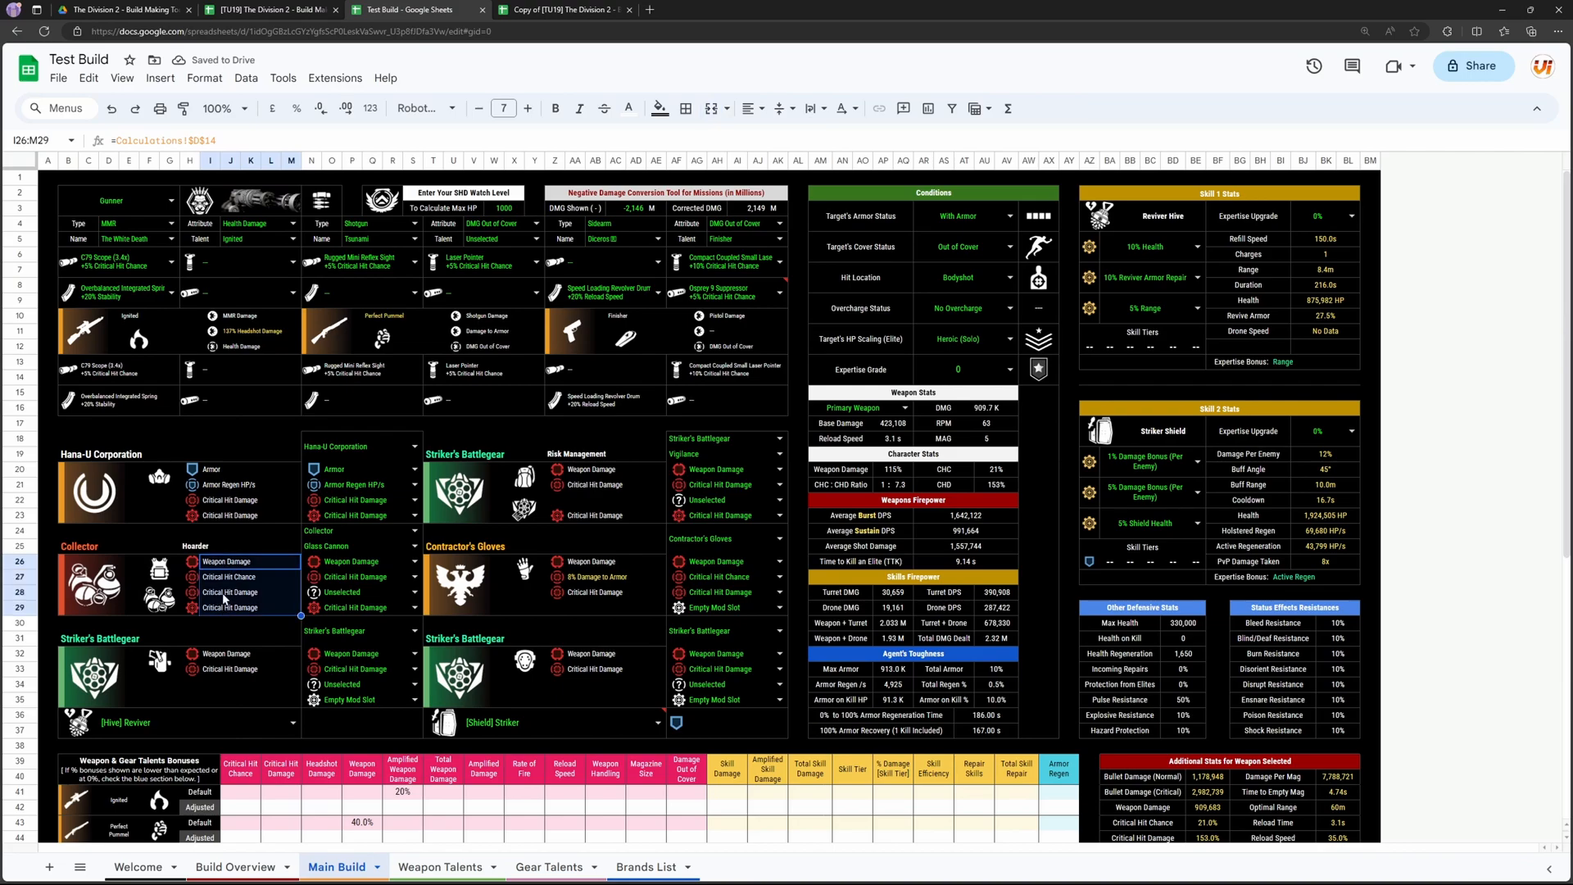
{"action": "left_click", "coordinate": [223, 565]}
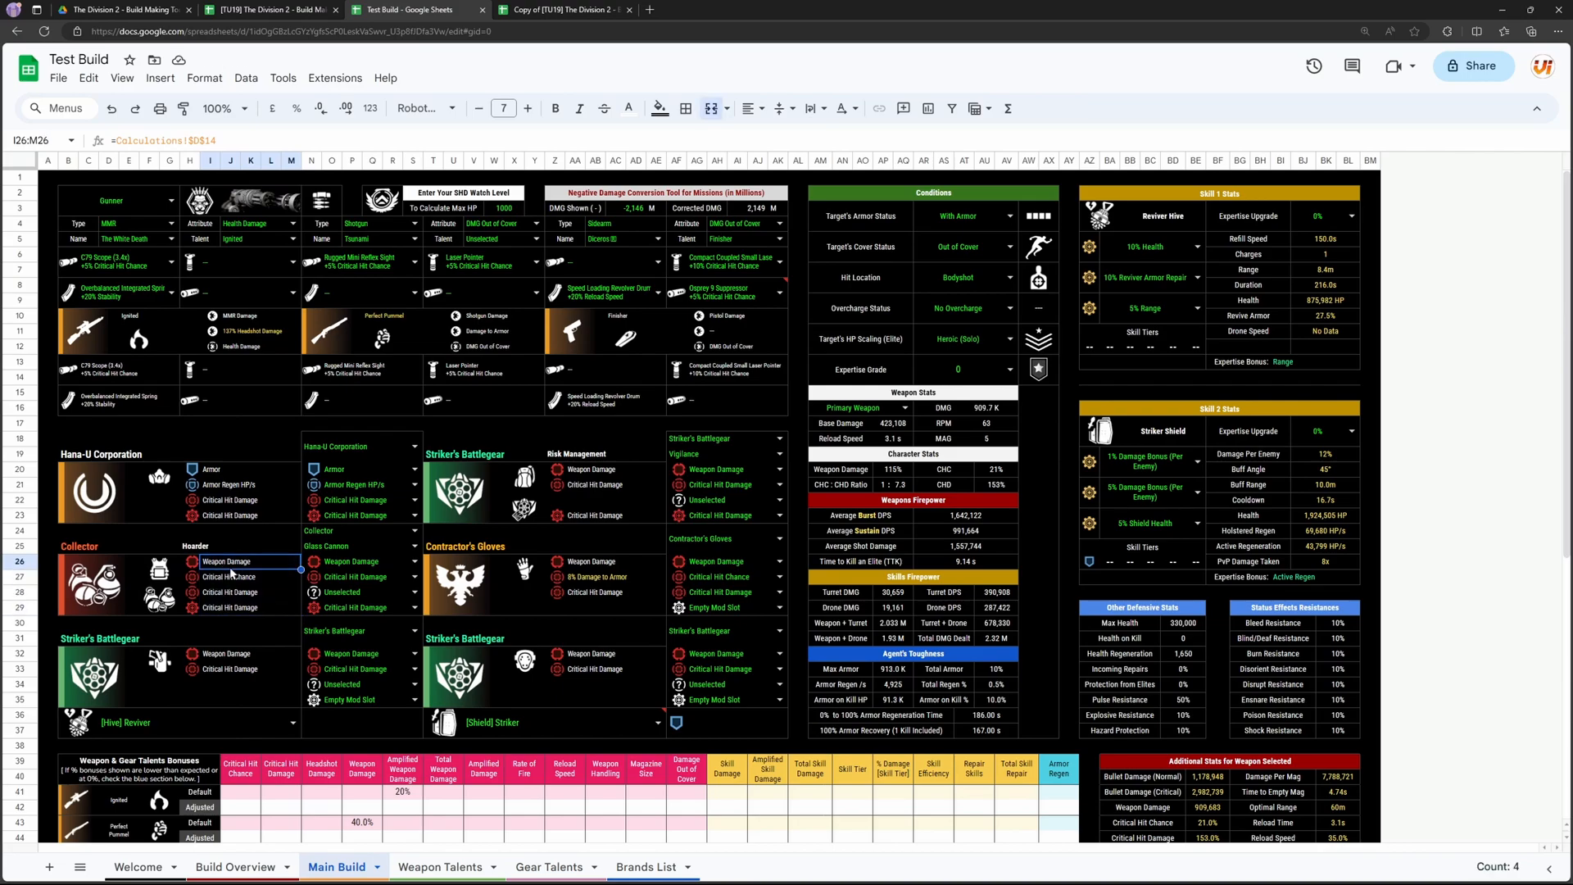
{"action": "left_click", "coordinate": [402, 564]}
{"action": "left_click", "coordinate": [397, 577]}
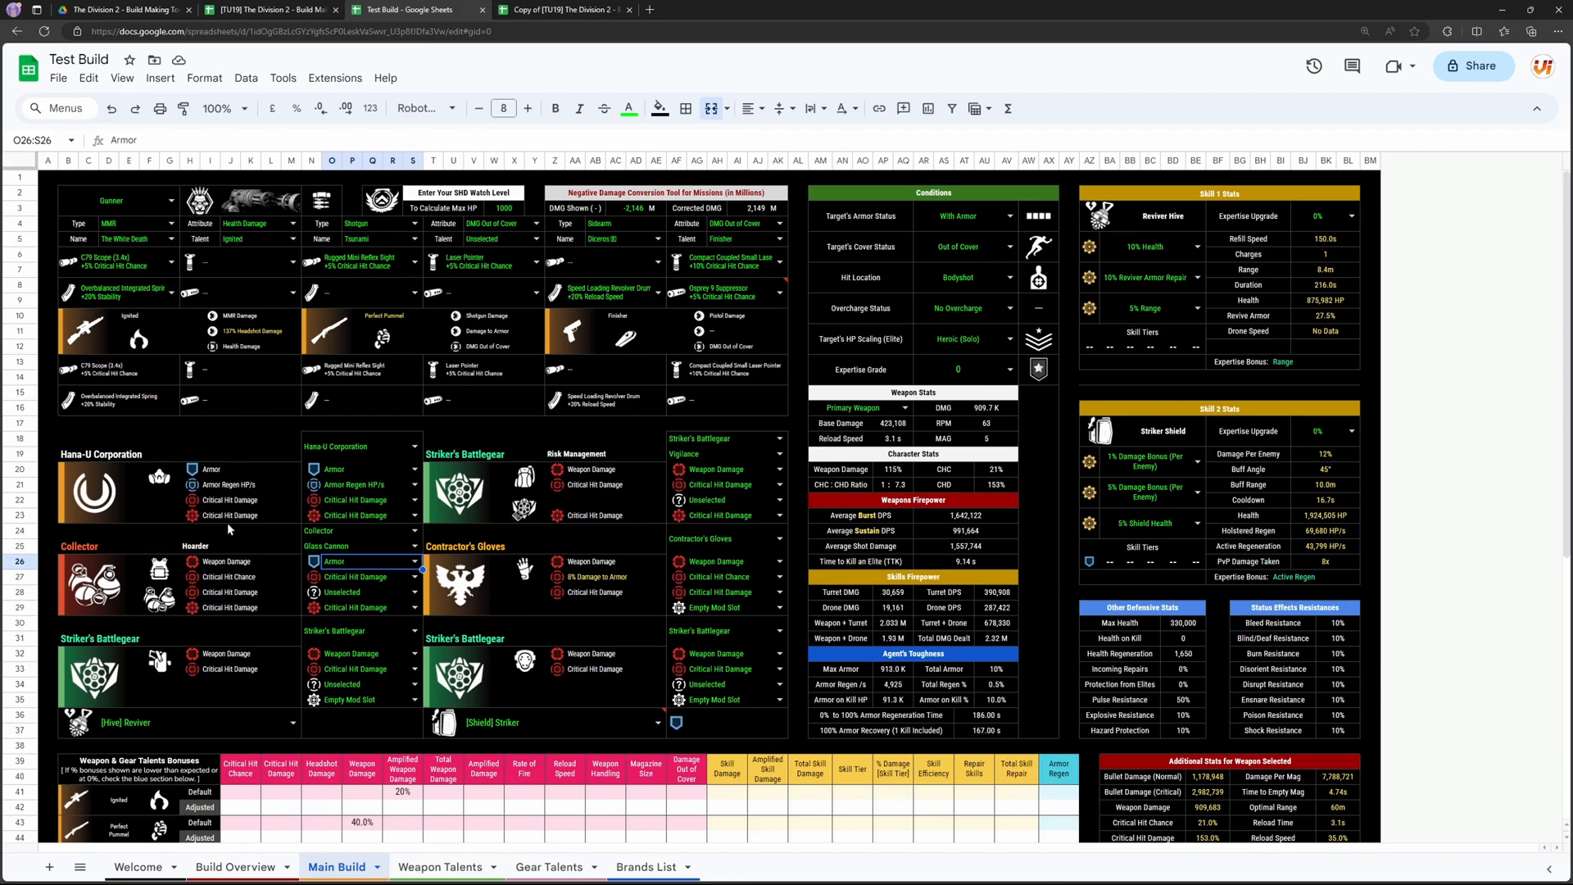
{"action": "left_click", "coordinate": [744, 453]}
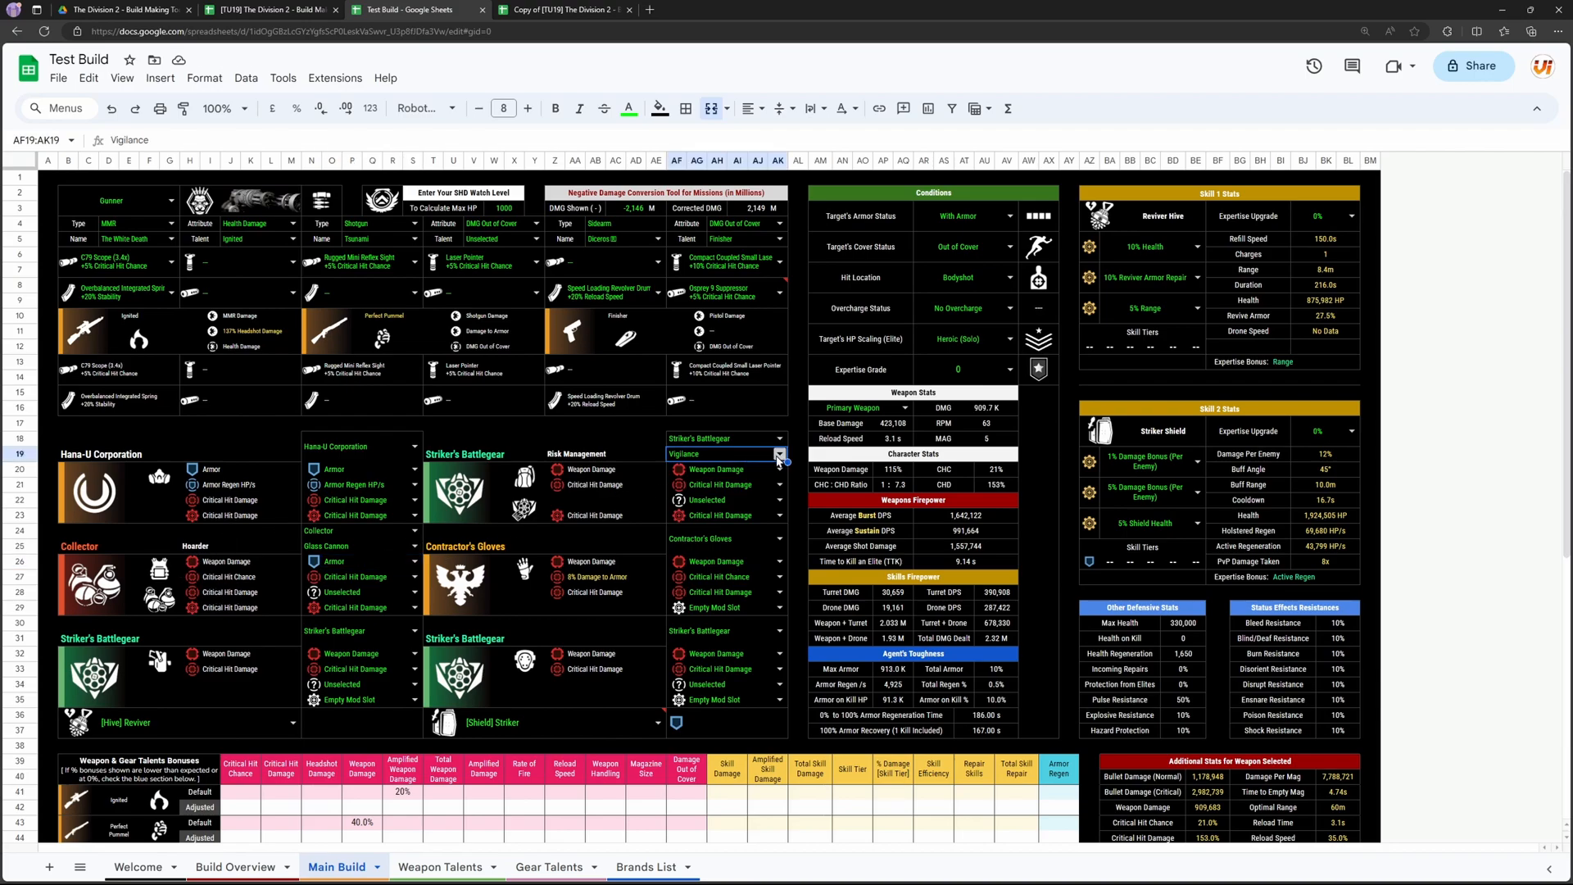
{"action": "left_click", "coordinate": [779, 453]}
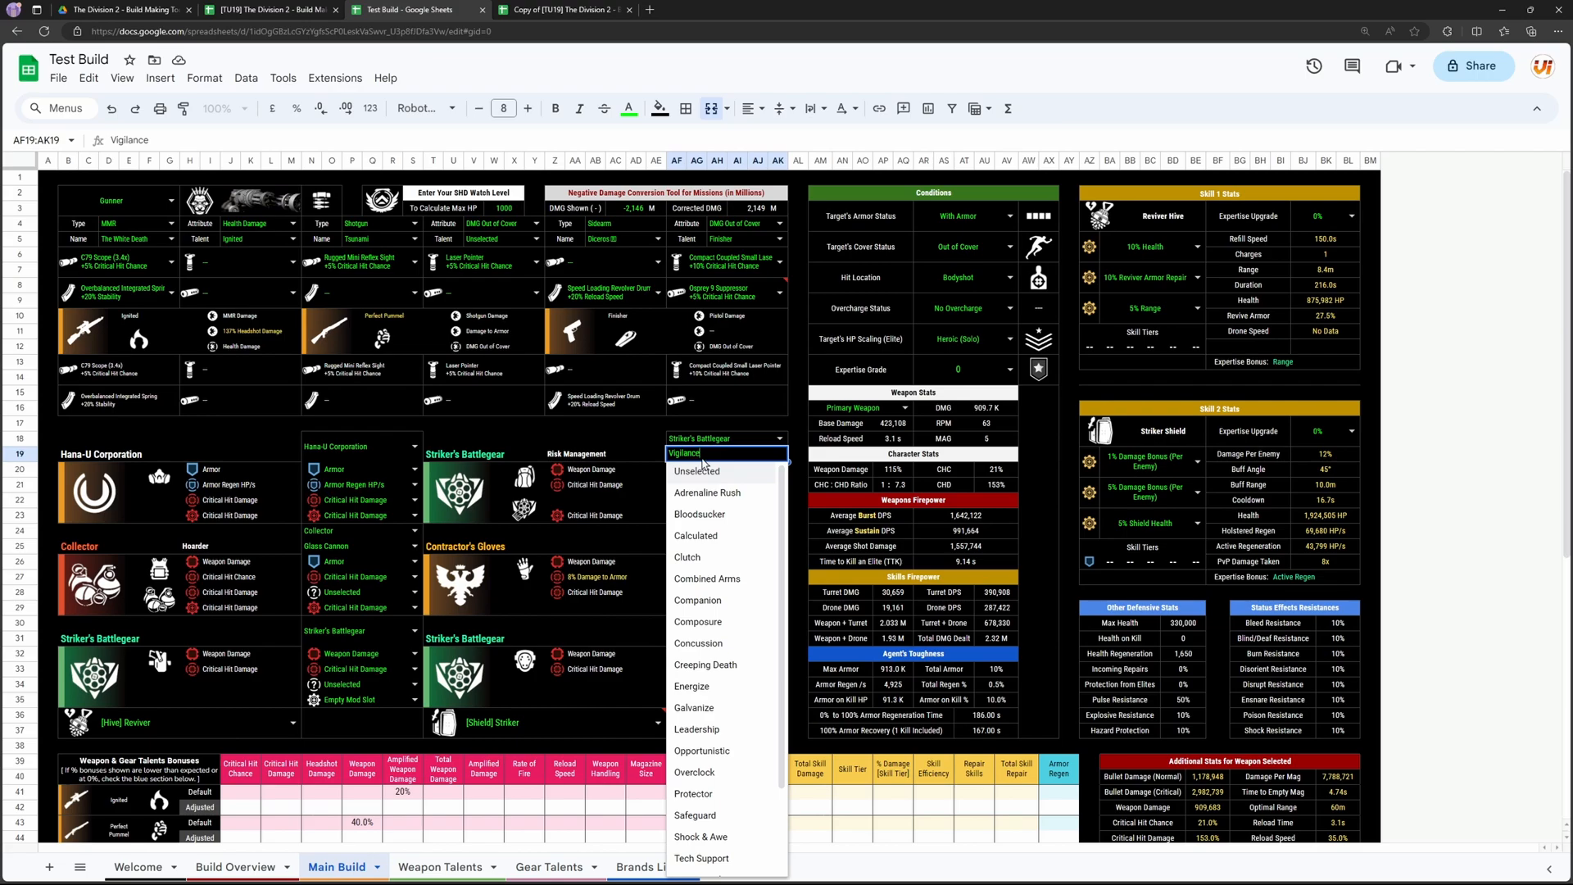
{"action": "left_click", "coordinate": [623, 474]}
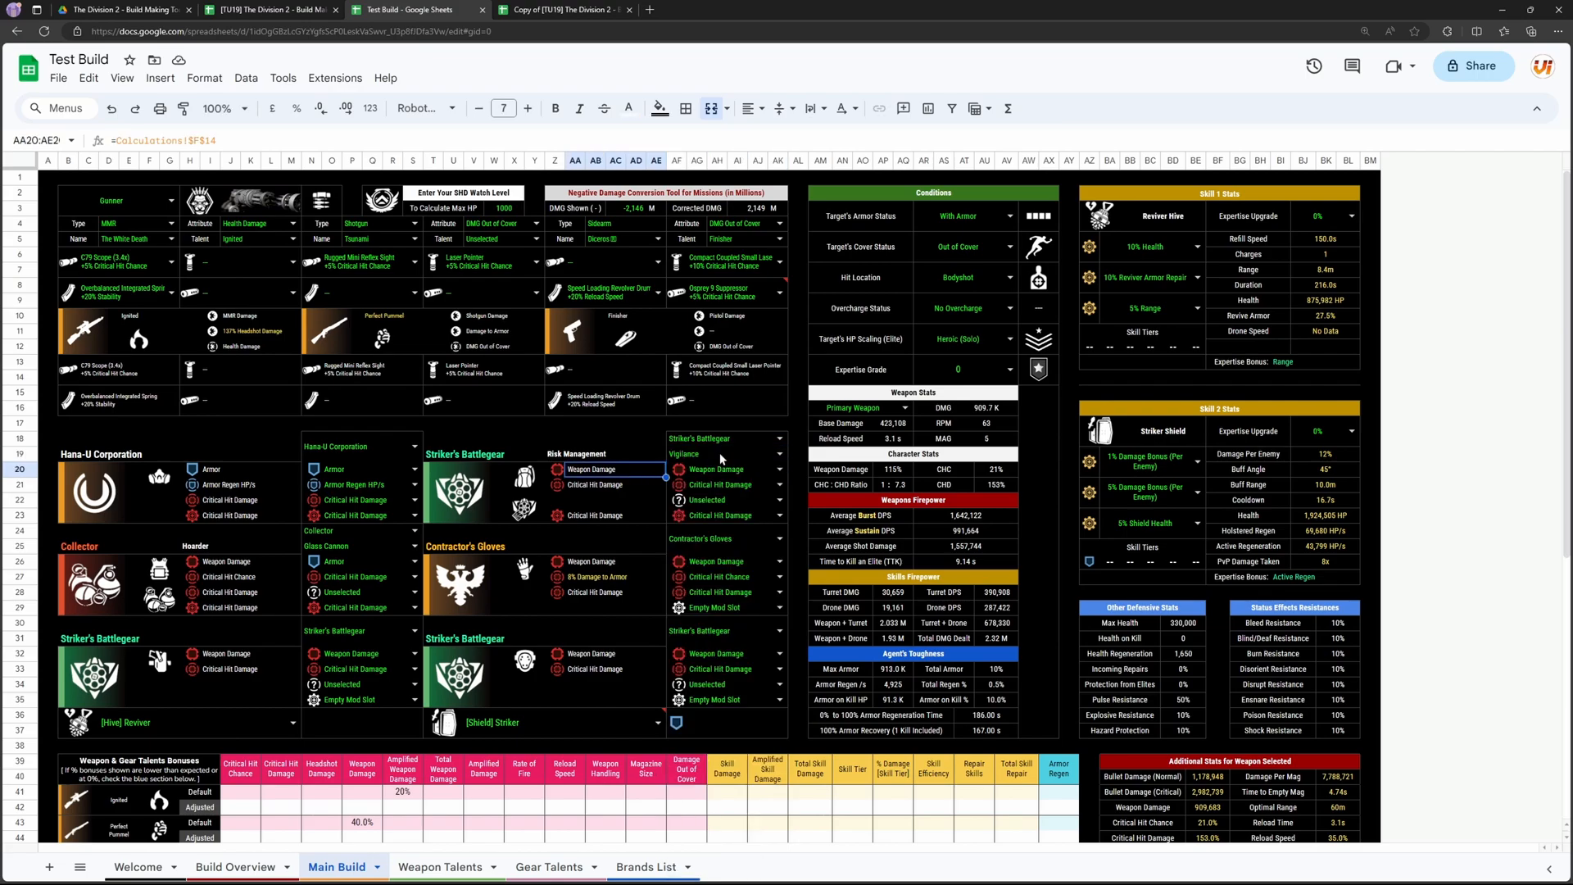
{"action": "left_click", "coordinate": [479, 496]}
Step: Set the backpack's brand to Electrique
{"action": "left_click", "coordinate": [782, 441]}
{"action": "scroll", "coordinate": [713, 574], "scroll_direction": "down", "scroll_amount": 4}
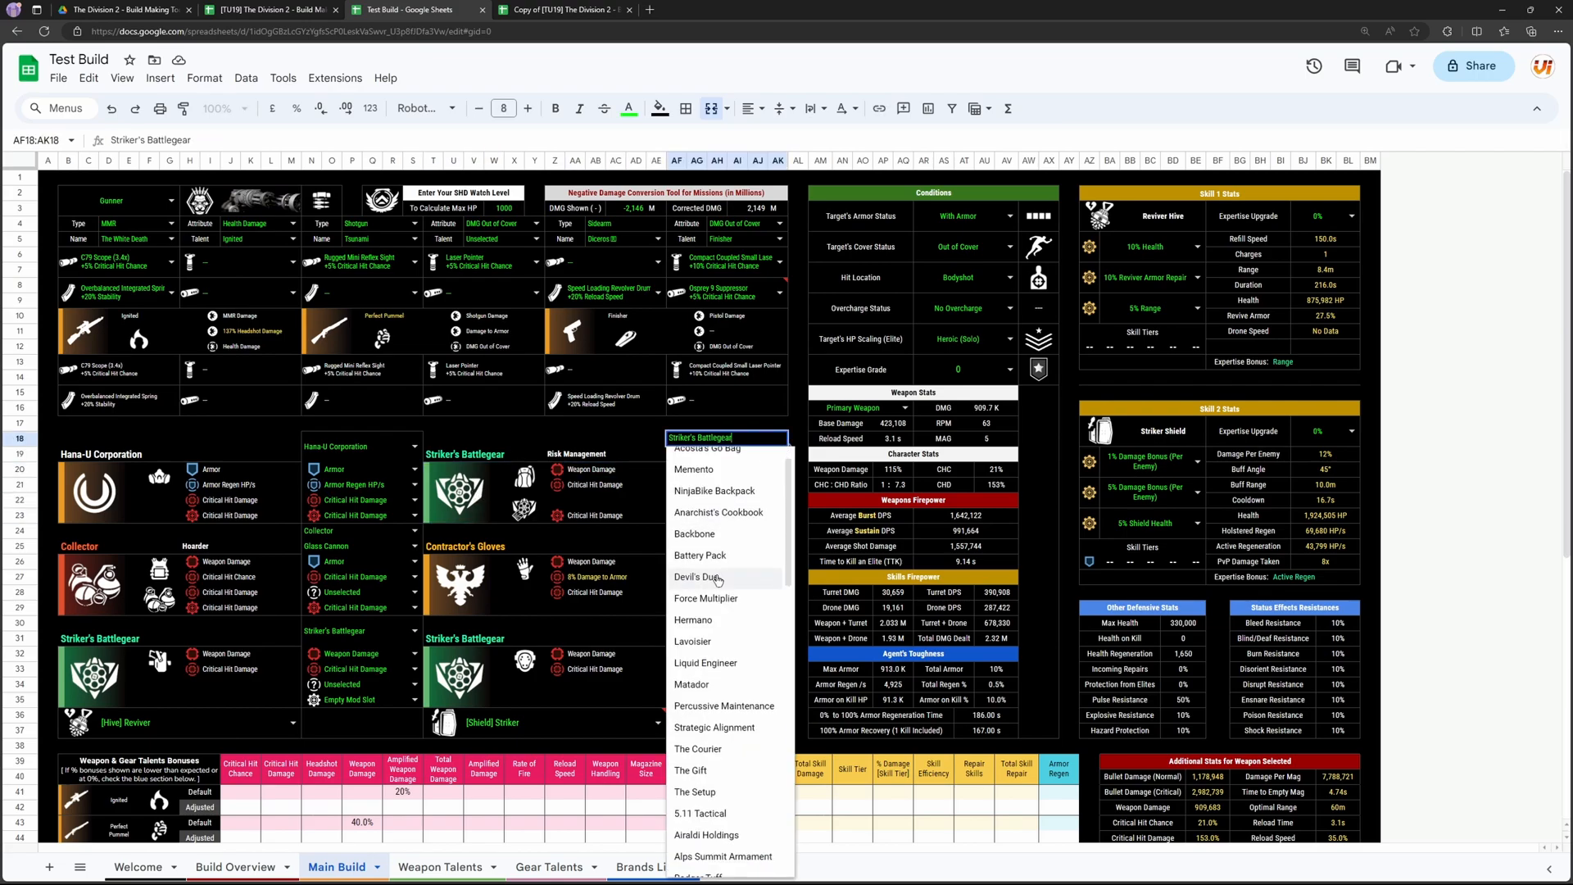
{"action": "left_click", "coordinate": [735, 782]}
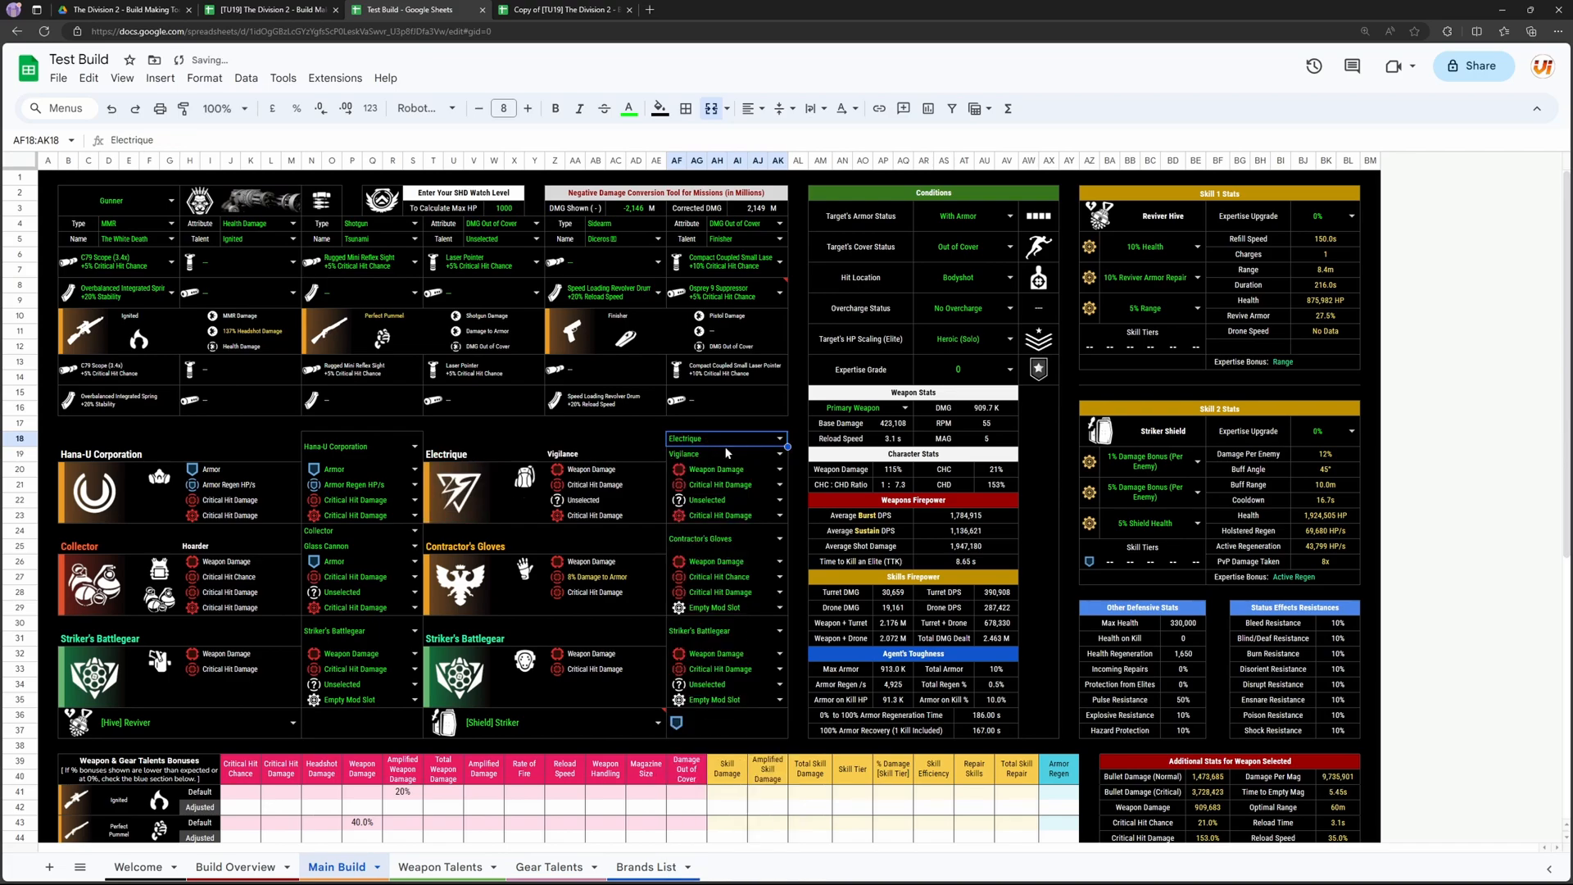
Step: Check the Electrique backpack's icons and talent and set its unselected attribute to Skill Damage
{"action": "left_click", "coordinate": [498, 483]}
{"action": "left_click", "coordinate": [557, 510]}
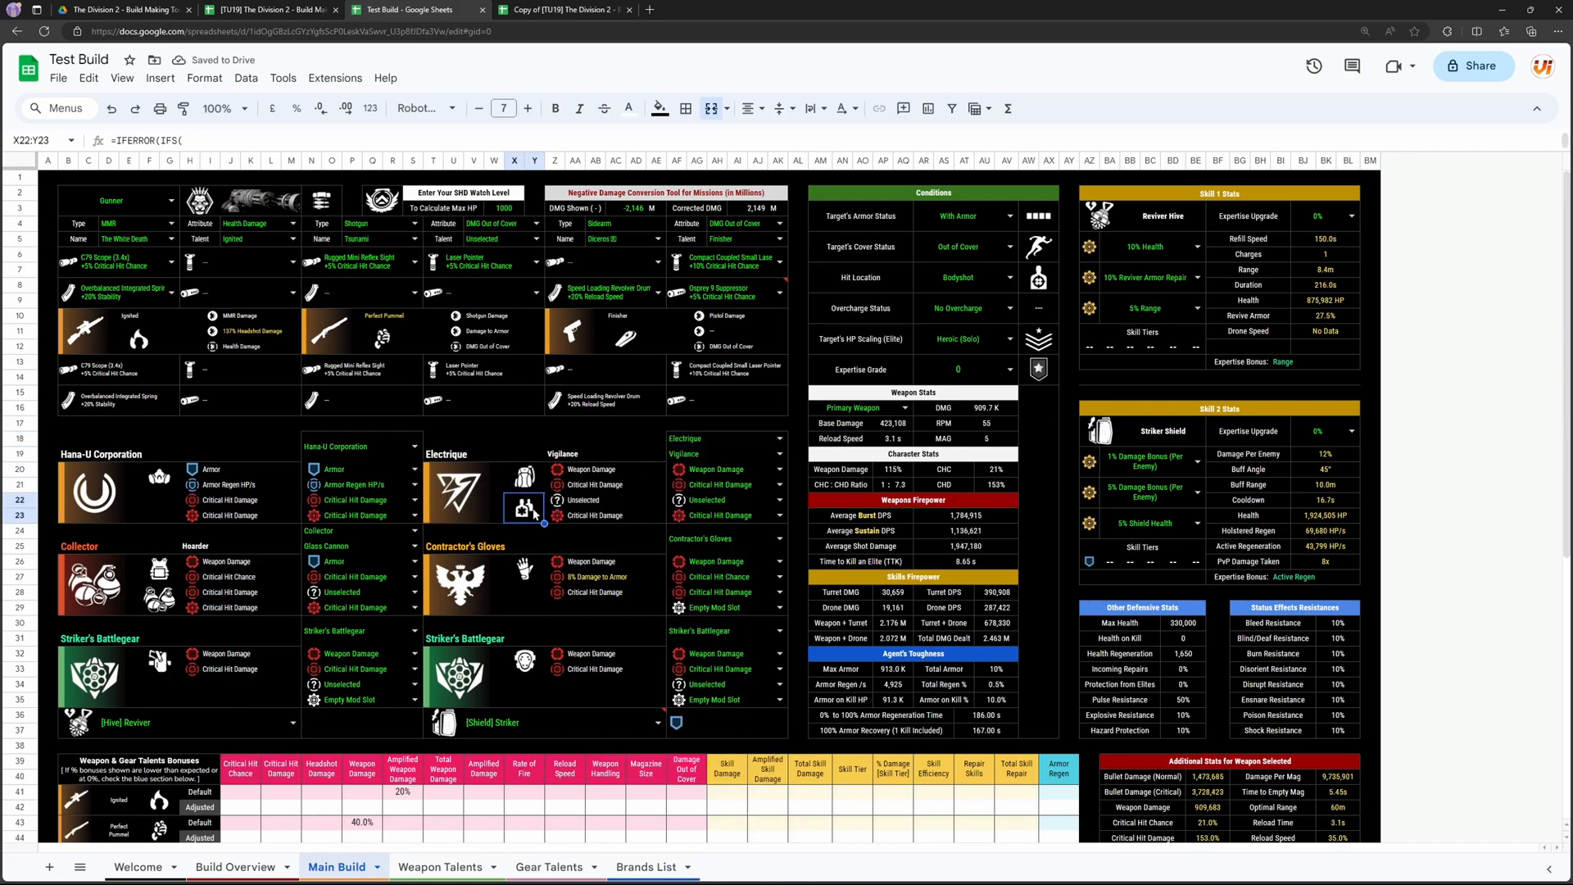
{"action": "left_click", "coordinate": [709, 455]}
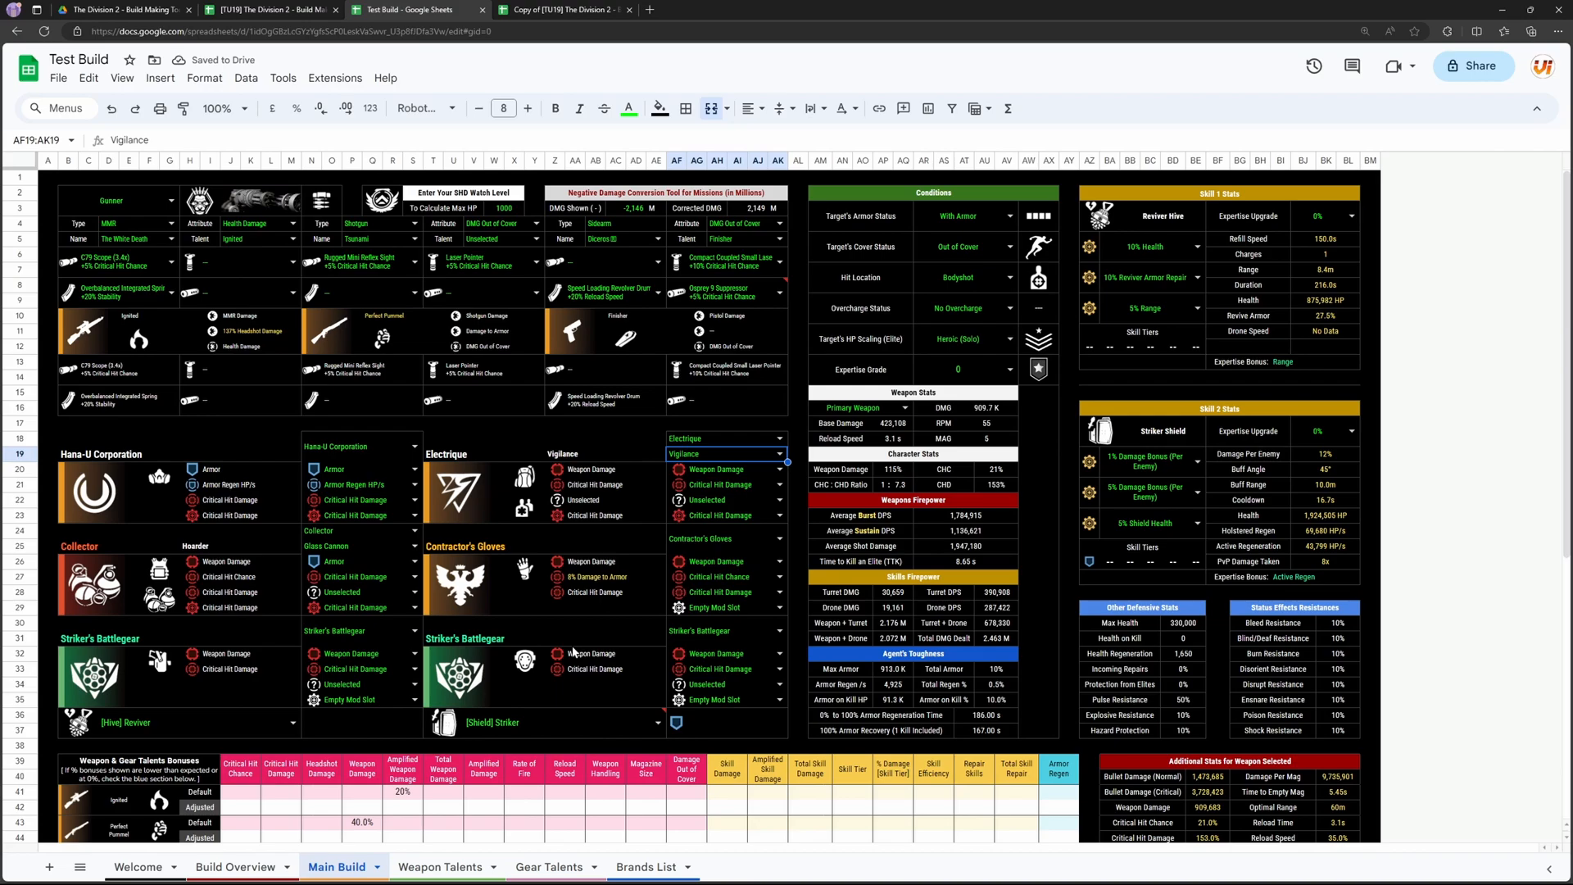
{"action": "left_click", "coordinate": [779, 500]}
{"action": "left_click", "coordinate": [722, 711]}
{"action": "left_click", "coordinate": [483, 603]}
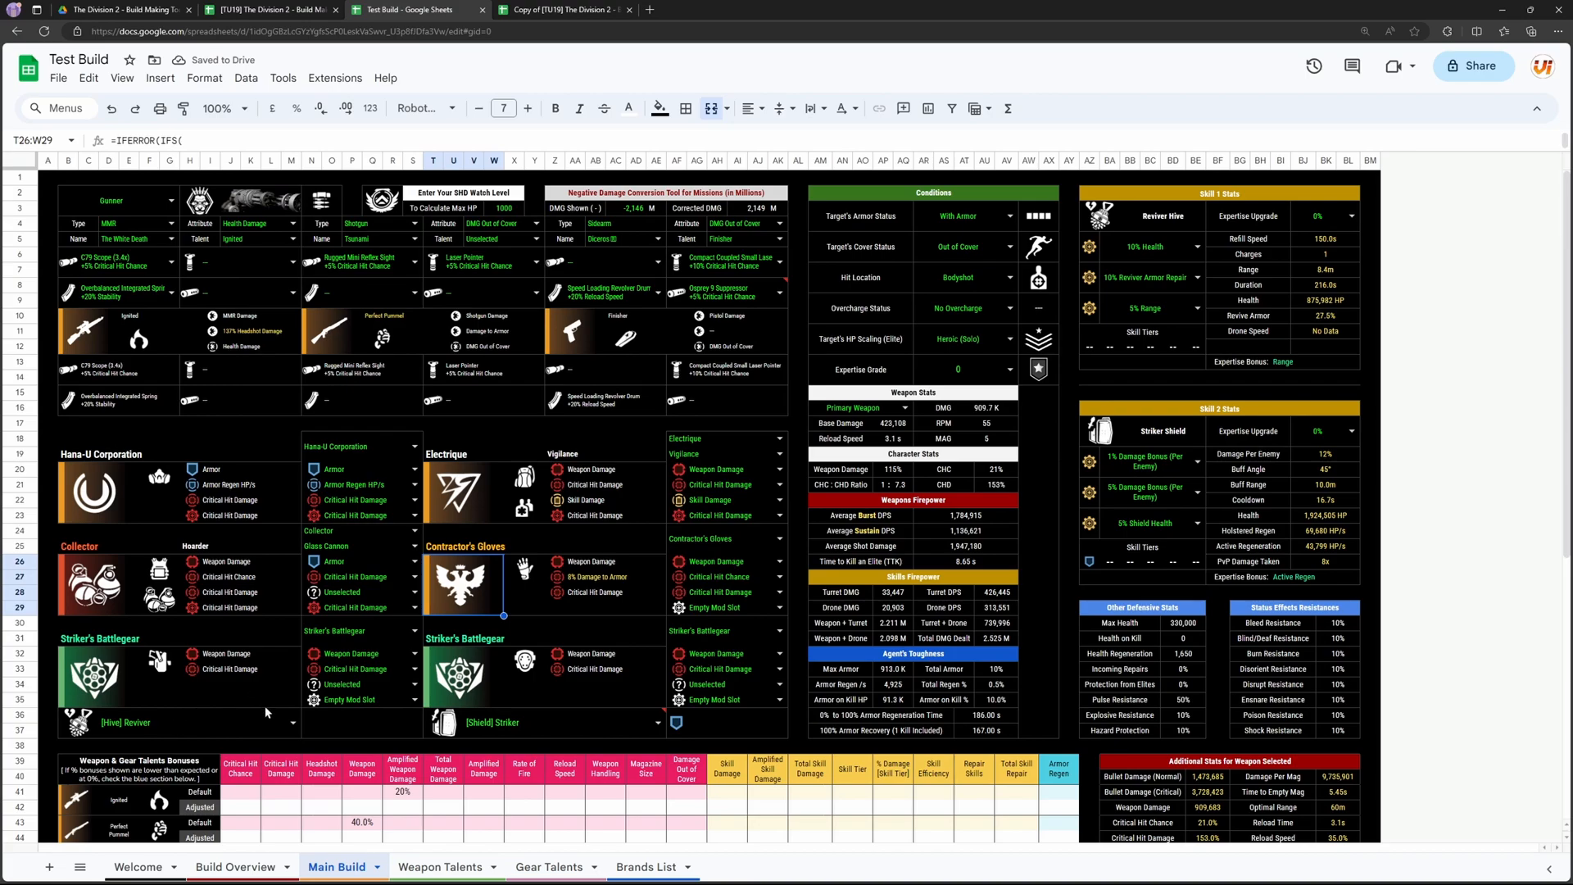
Step: Set the first skill to [Pulse] Banshee
{"action": "left_click", "coordinate": [293, 730]}
{"action": "scroll", "coordinate": [209, 787], "scroll_direction": "down", "scroll_amount": 5}
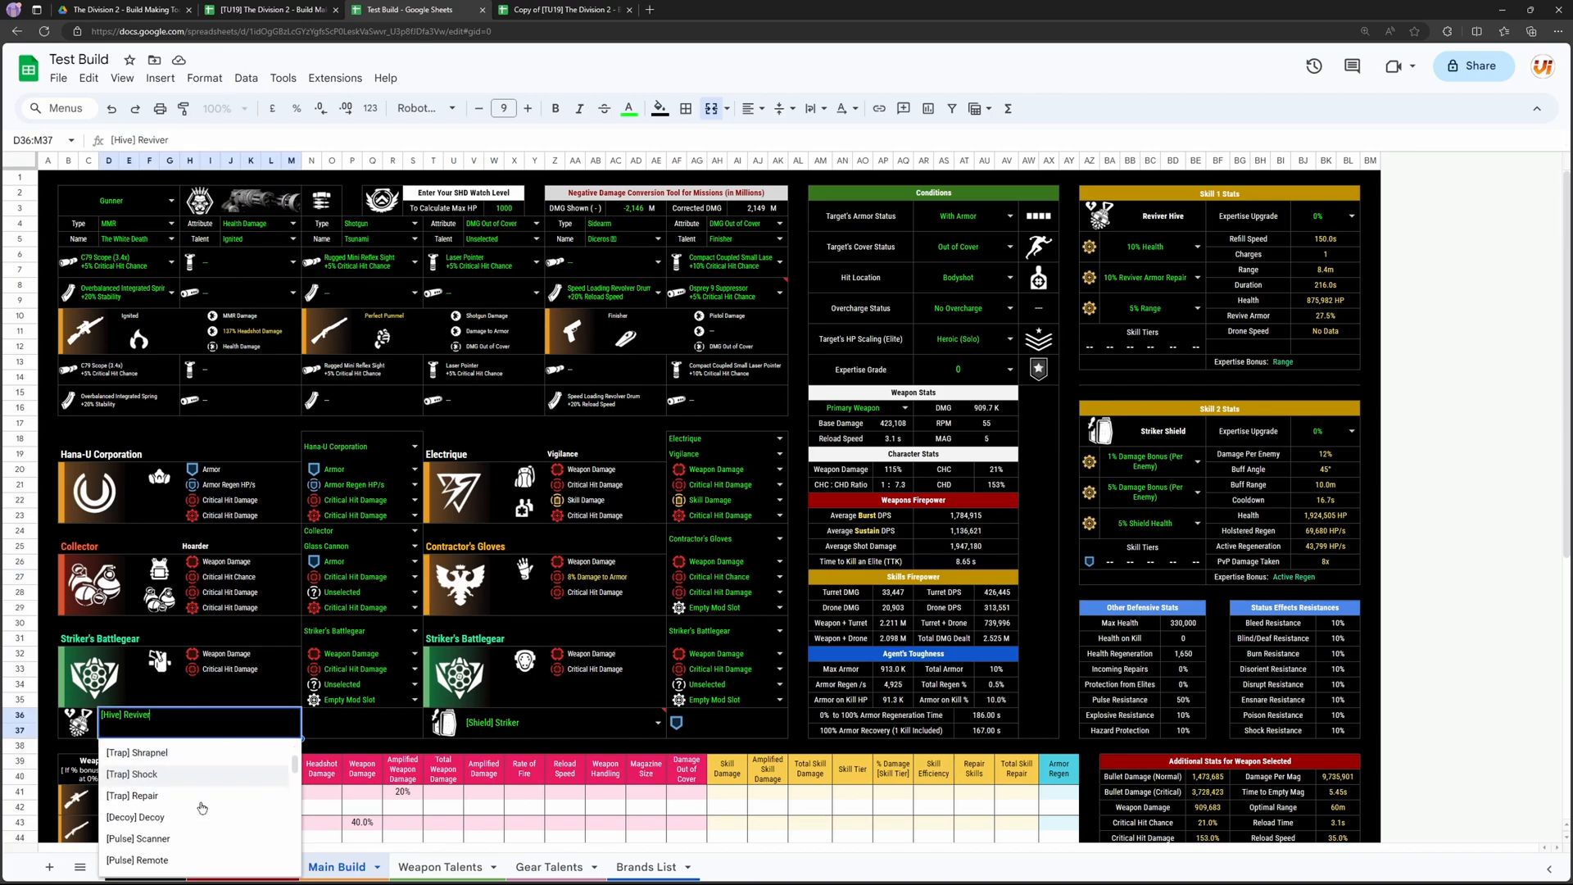
{"action": "scroll", "coordinate": [375, 670], "scroll_direction": "down", "scroll_amount": 2}
{"action": "scroll", "coordinate": [375, 671], "scroll_direction": "down", "scroll_amount": 1}
{"action": "scroll", "coordinate": [196, 795], "scroll_direction": "down", "scroll_amount": 1}
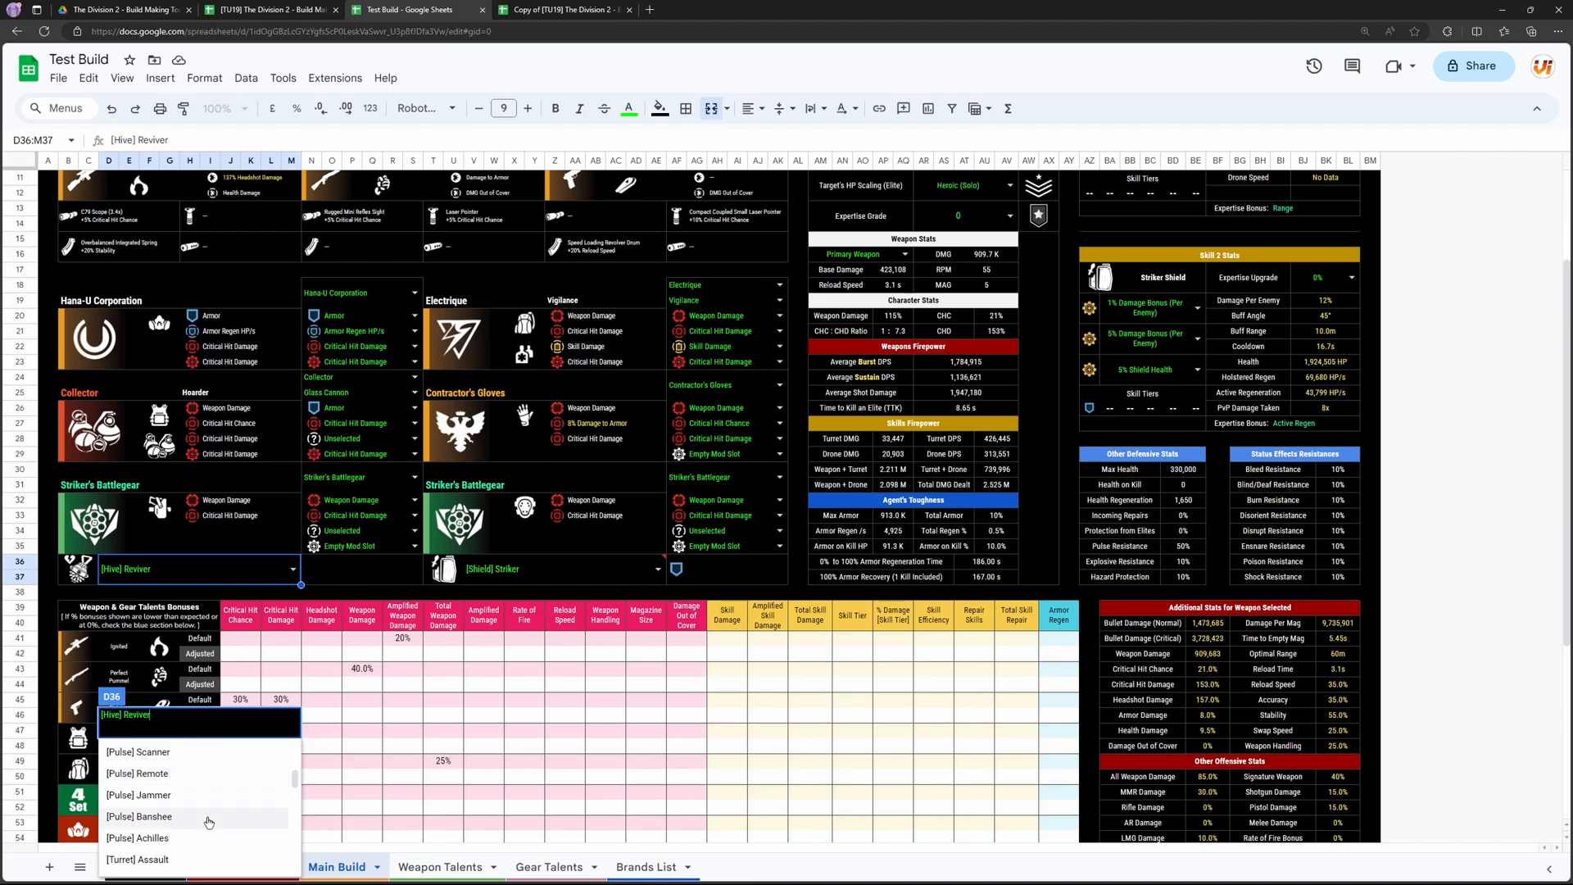
{"action": "left_click", "coordinate": [209, 817]}
{"action": "scroll", "coordinate": [243, 720], "scroll_direction": "up", "scroll_amount": 5}
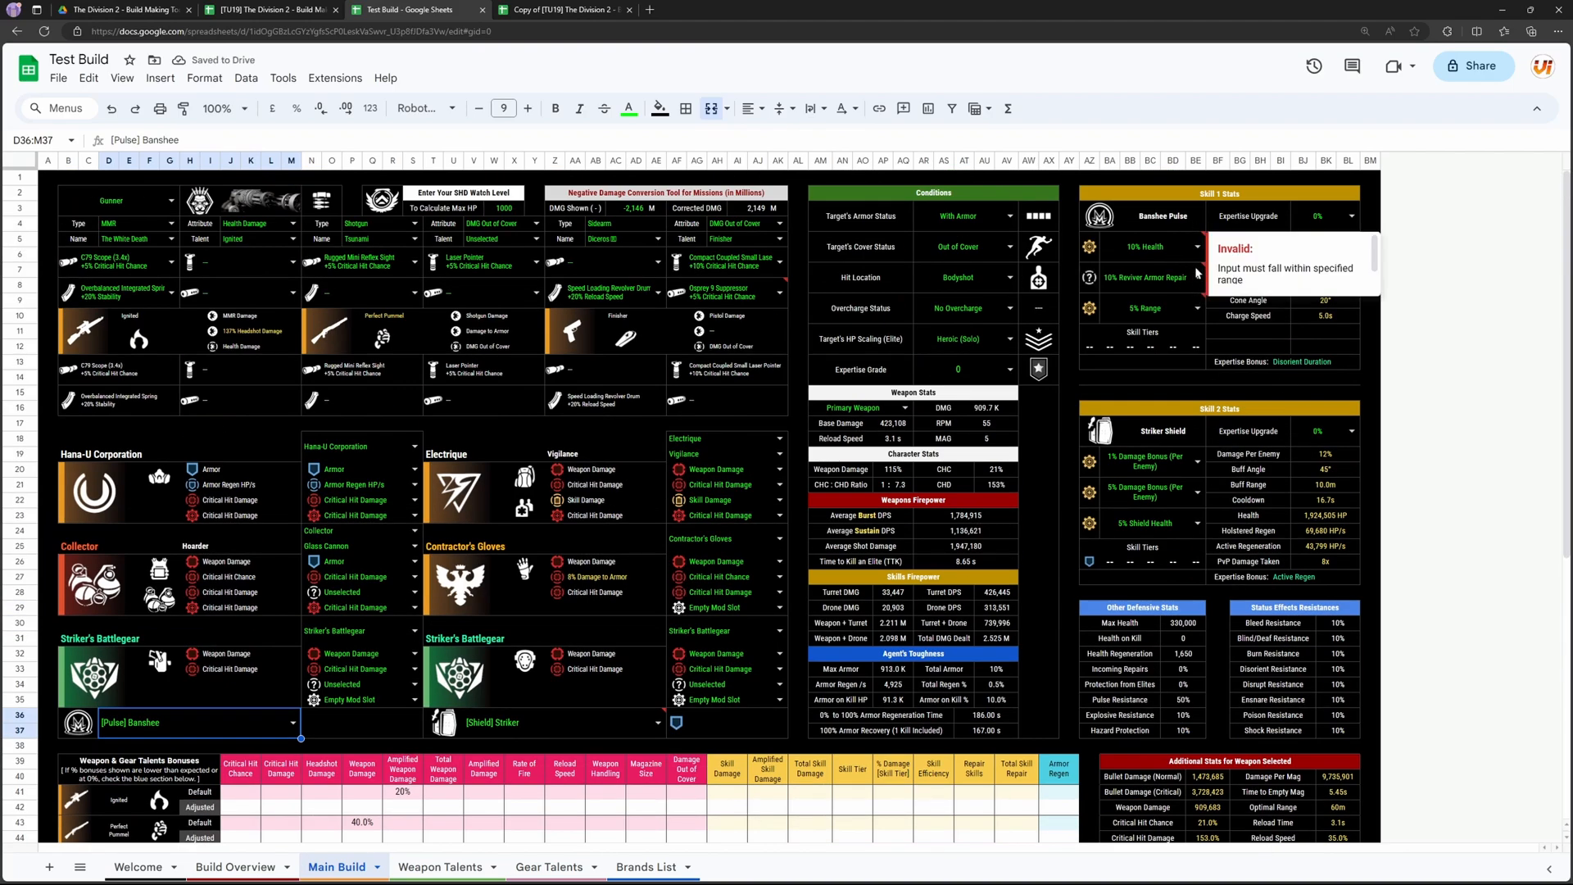
Step: Set the Banshee Pulse's three mods to 10% Radius, No Mod Slot and 6% Skill Haste
{"action": "left_click", "coordinate": [1197, 246]}
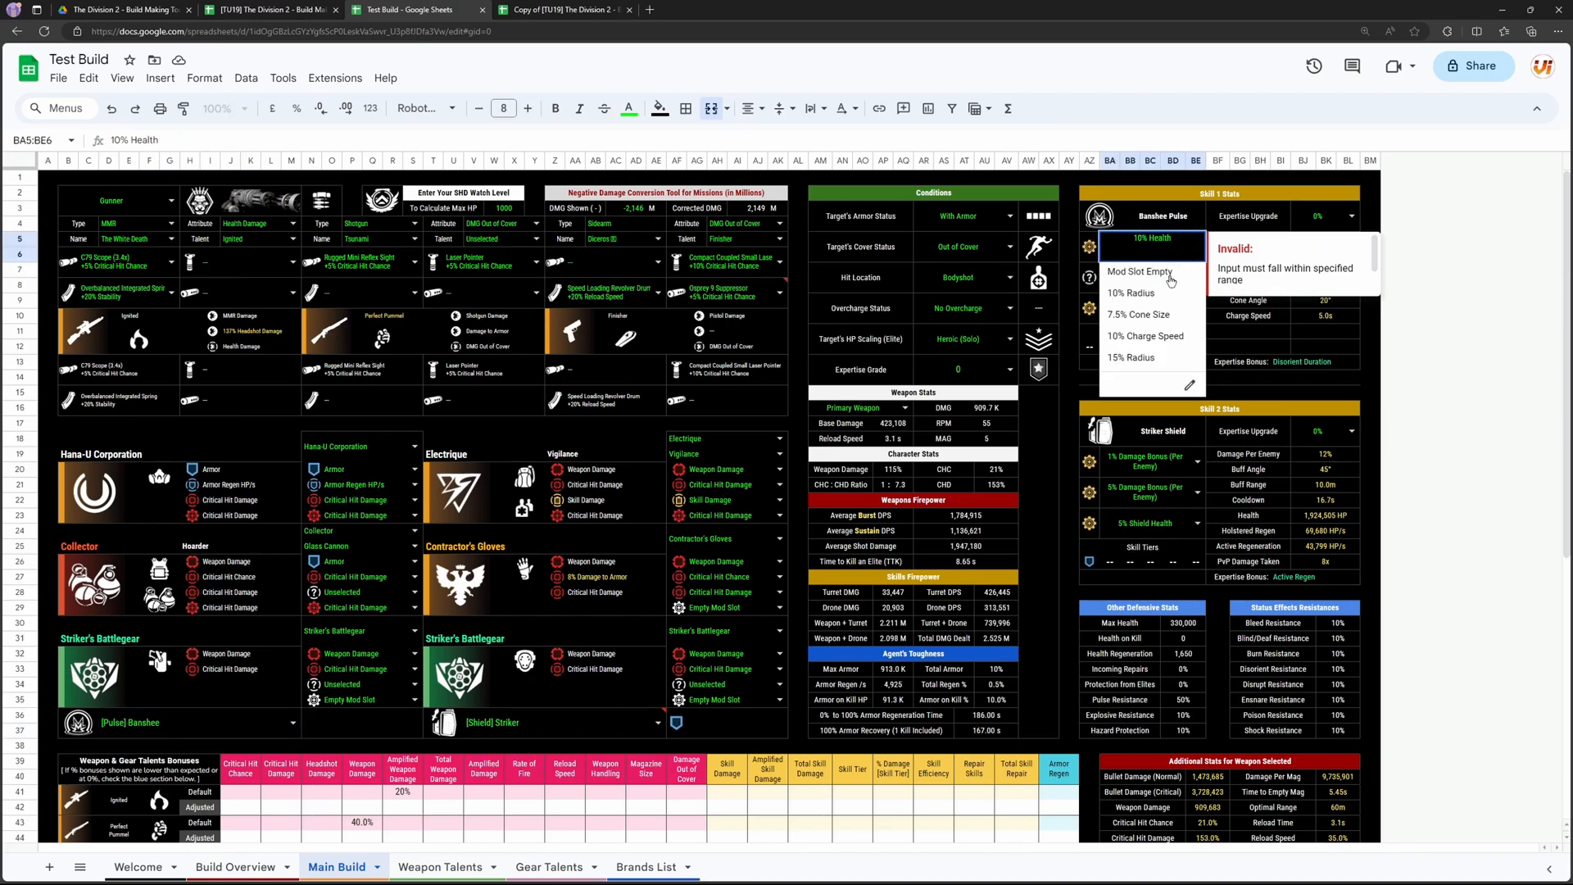
{"action": "left_click", "coordinate": [1147, 295]}
{"action": "left_click", "coordinate": [1197, 277]}
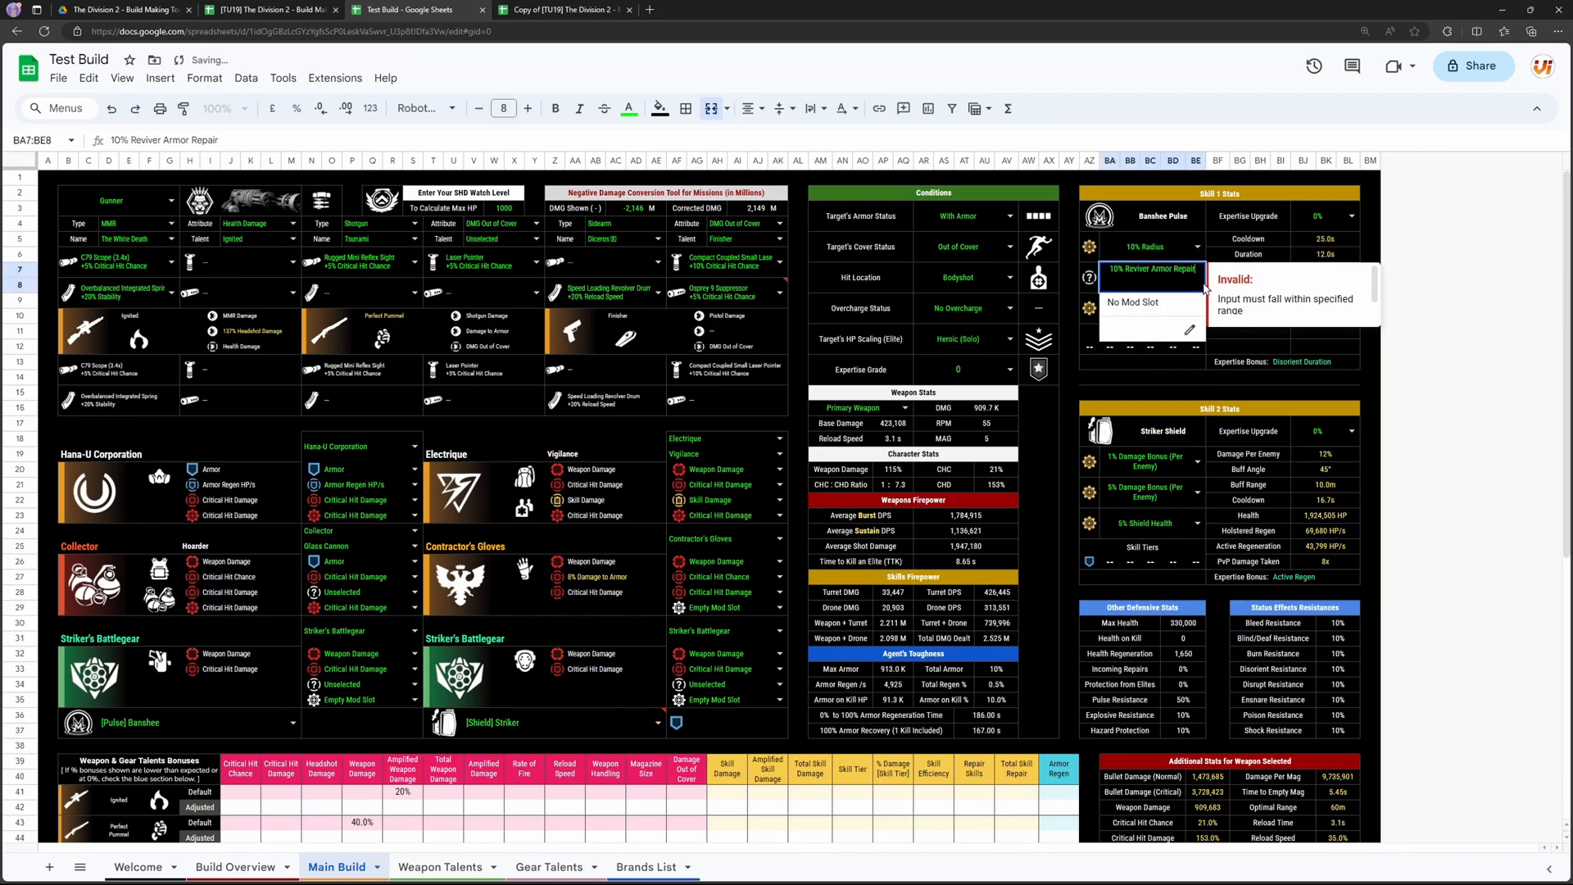
{"action": "left_click", "coordinate": [1143, 313]}
{"action": "left_click", "coordinate": [1197, 308]}
{"action": "left_click", "coordinate": [1178, 353]}
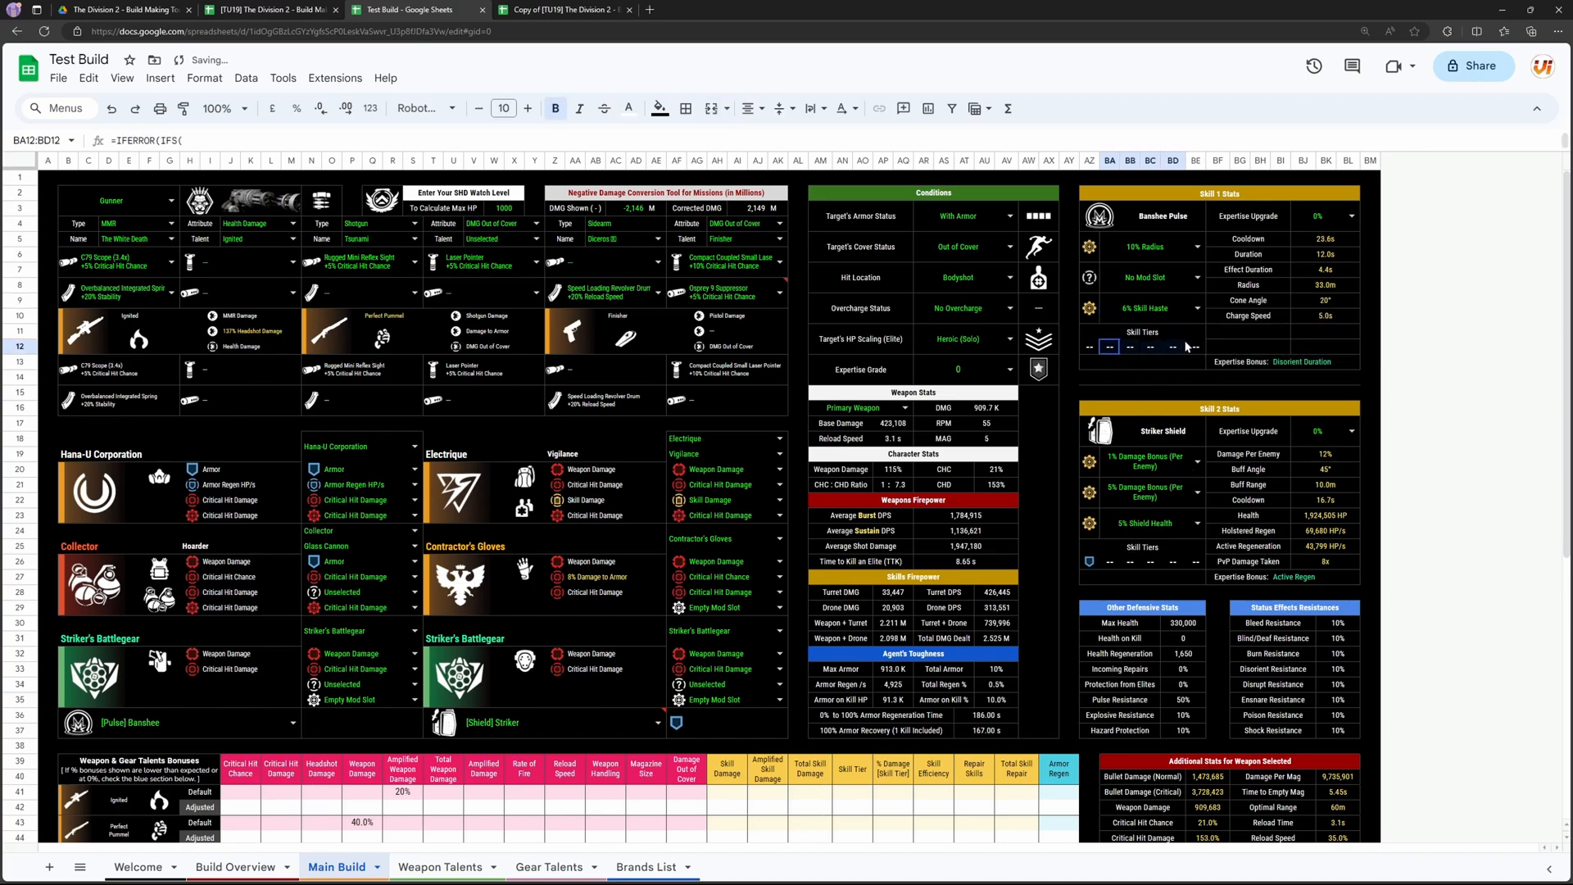
{"action": "left_click", "coordinate": [1151, 377]}
Step: Set the Banshee Pulse's Expertise Upgrade to 15% and the Expertise Grade condition to 14
{"action": "left_click_drag", "start_coordinate": [1332, 244], "coordinate": [1323, 321]}
{"action": "left_click", "coordinate": [1256, 351]}
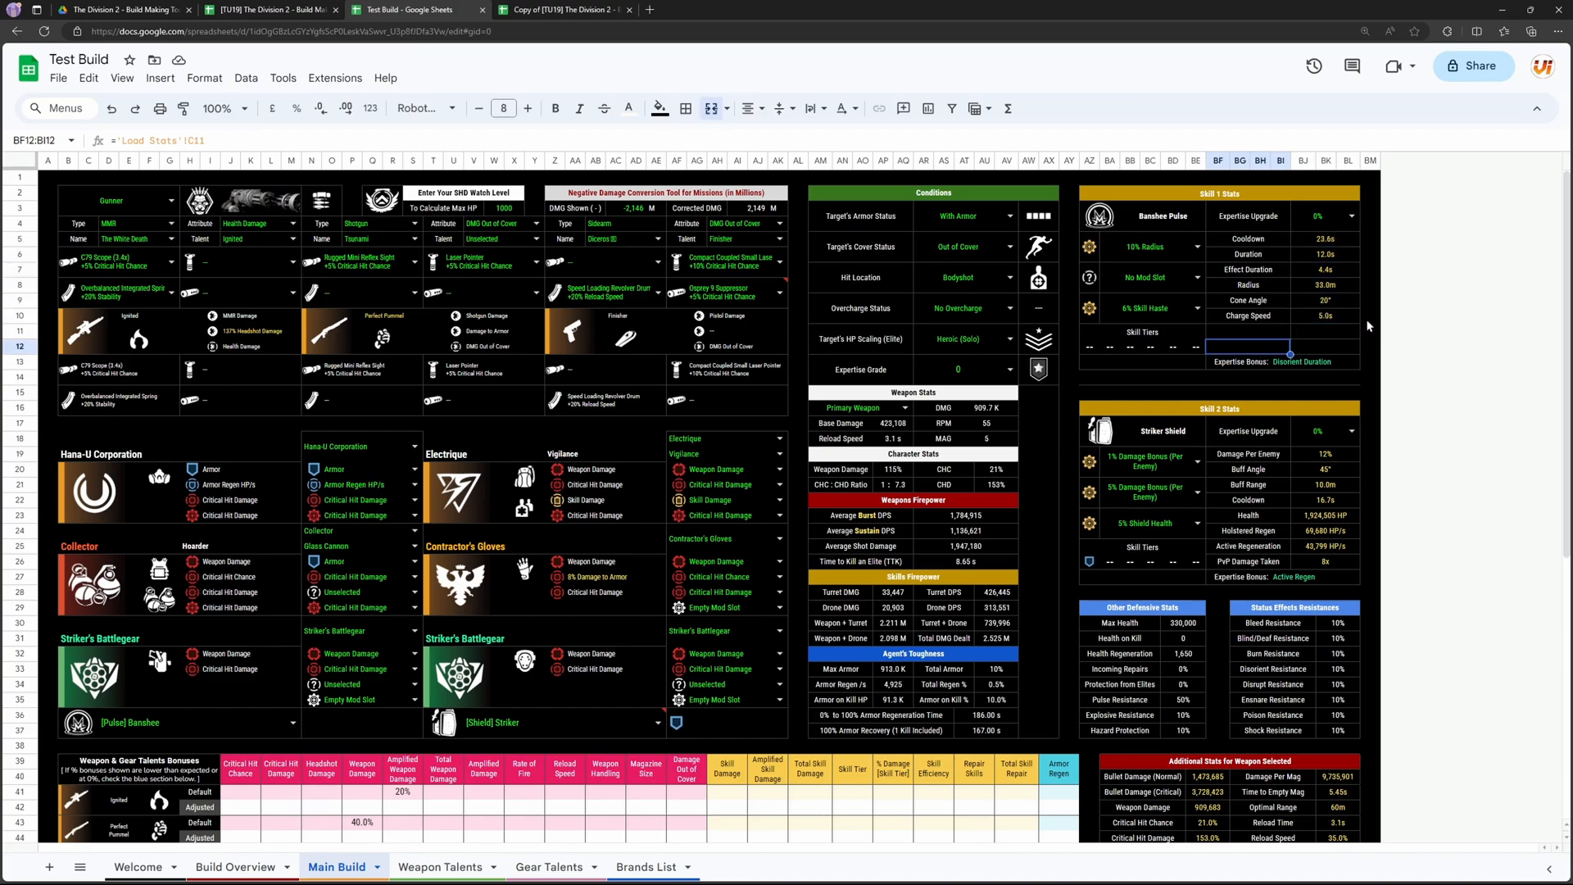
{"action": "left_click", "coordinate": [1352, 216]}
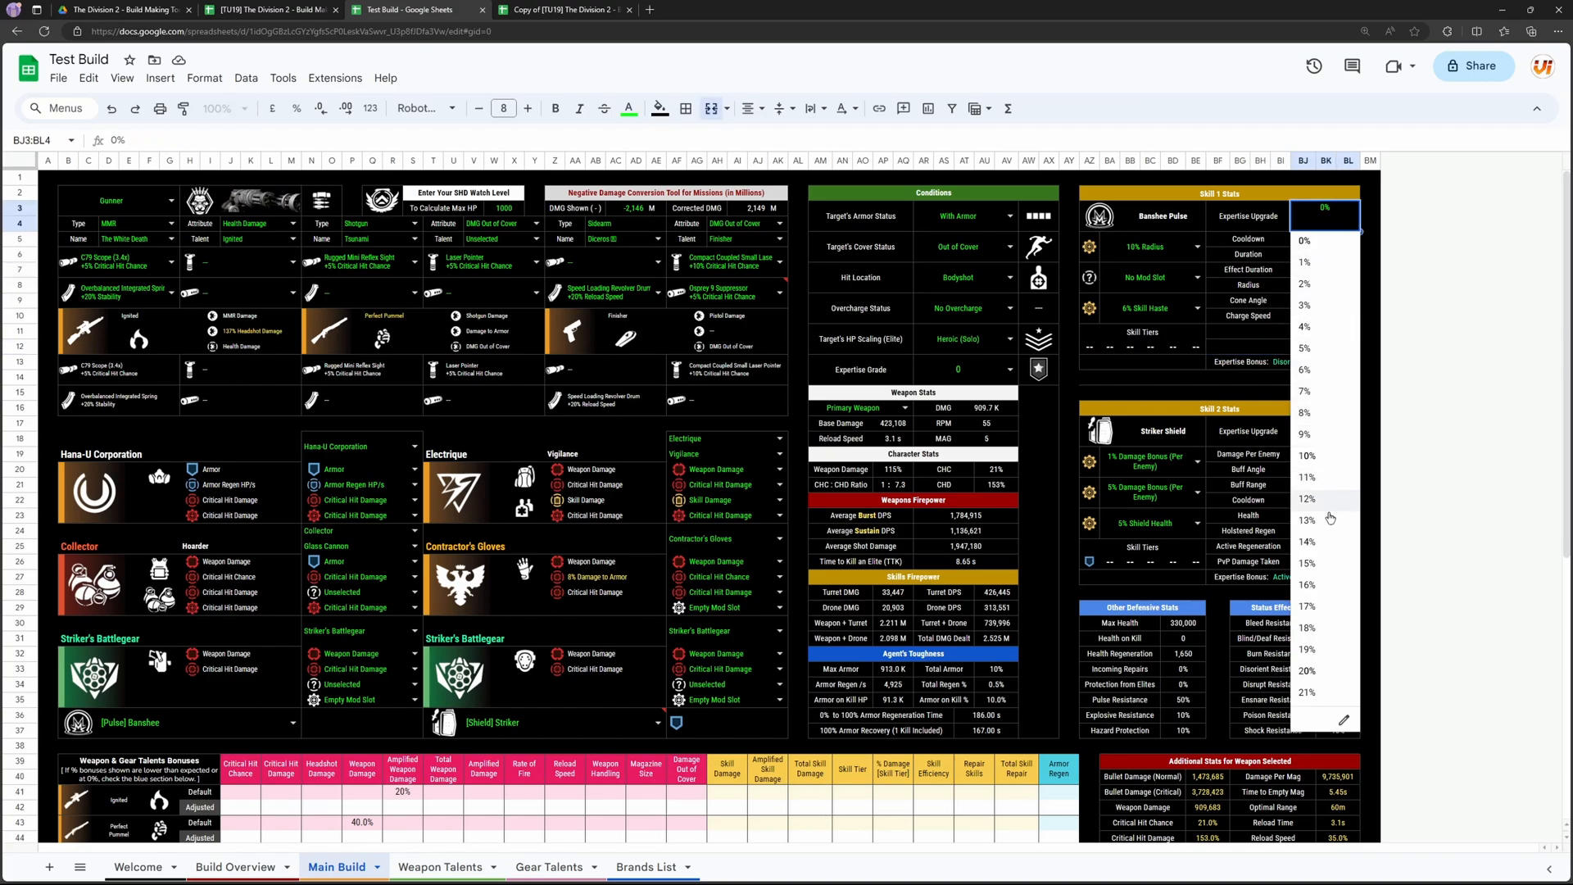
{"action": "left_click", "coordinate": [1326, 566]}
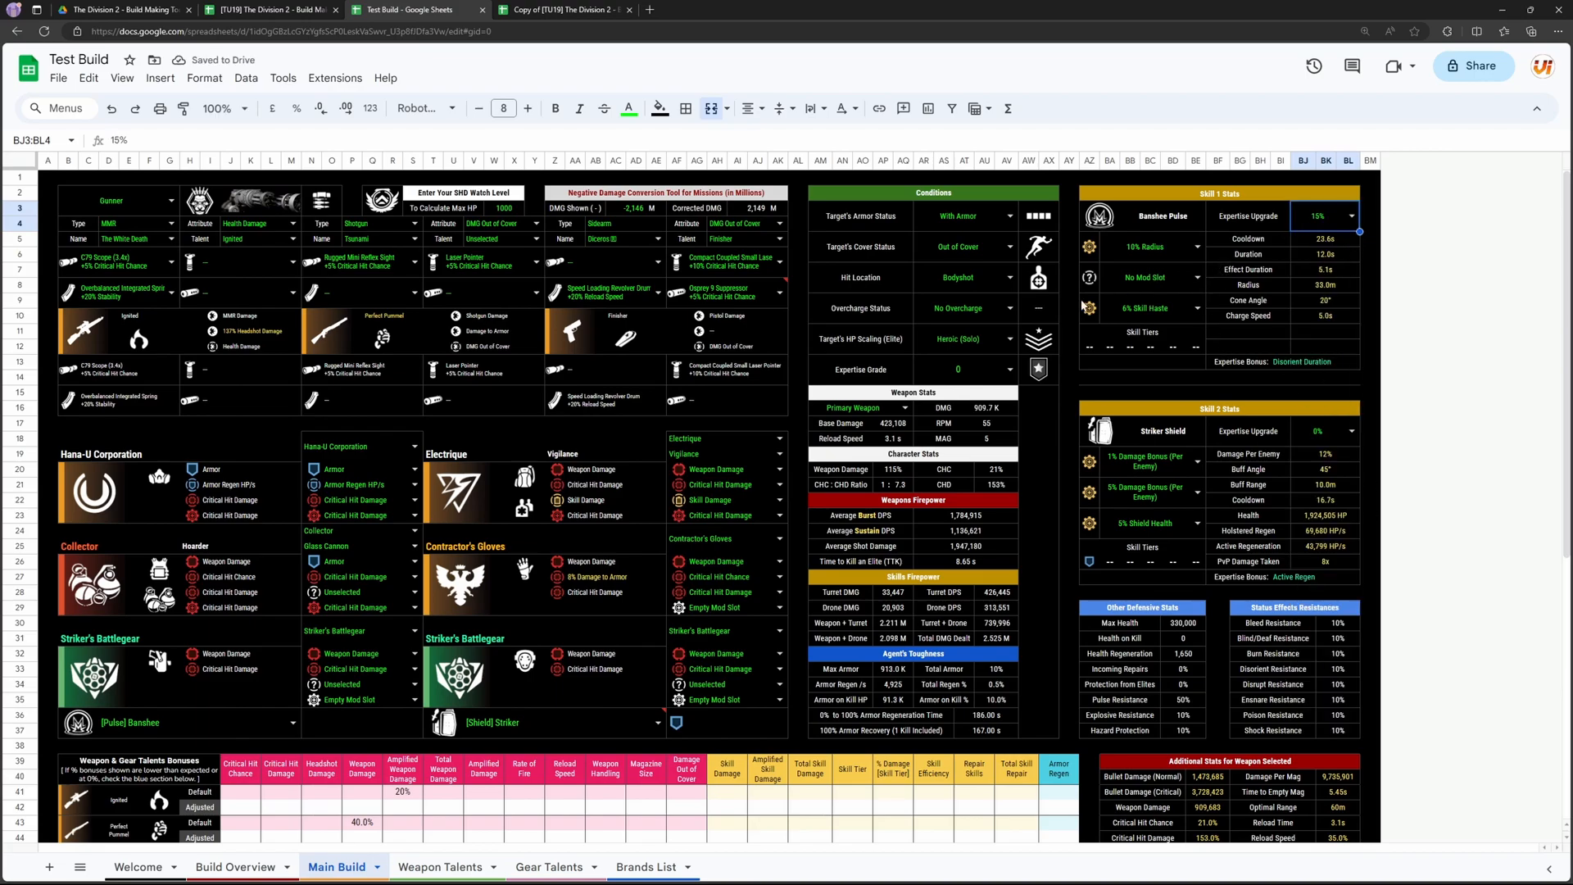
{"action": "left_click", "coordinate": [1008, 370]}
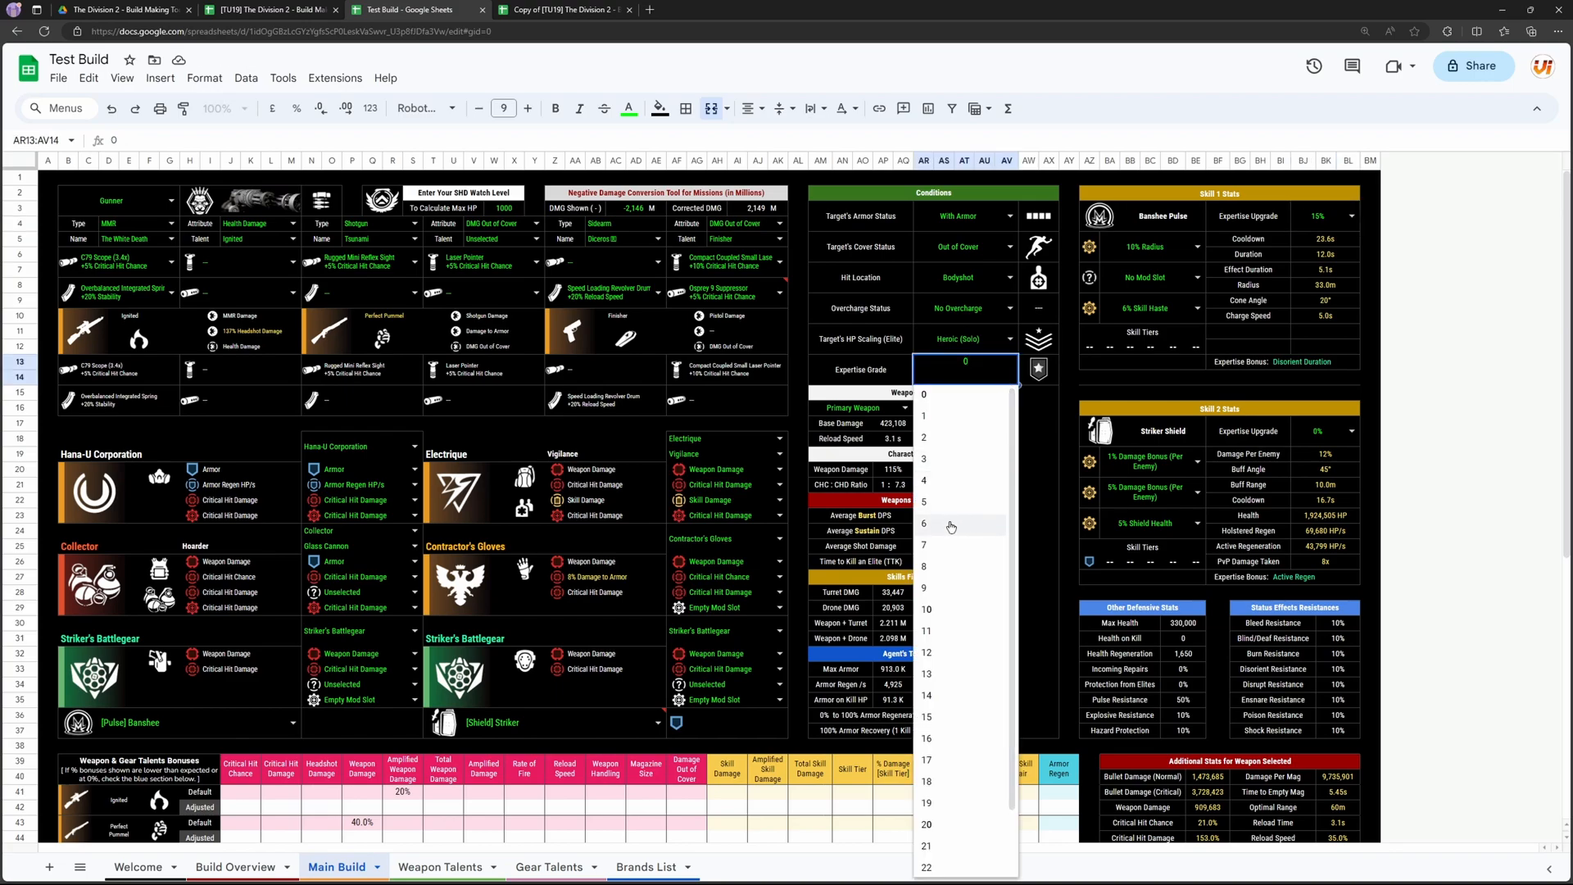
{"action": "left_click", "coordinate": [953, 631]}
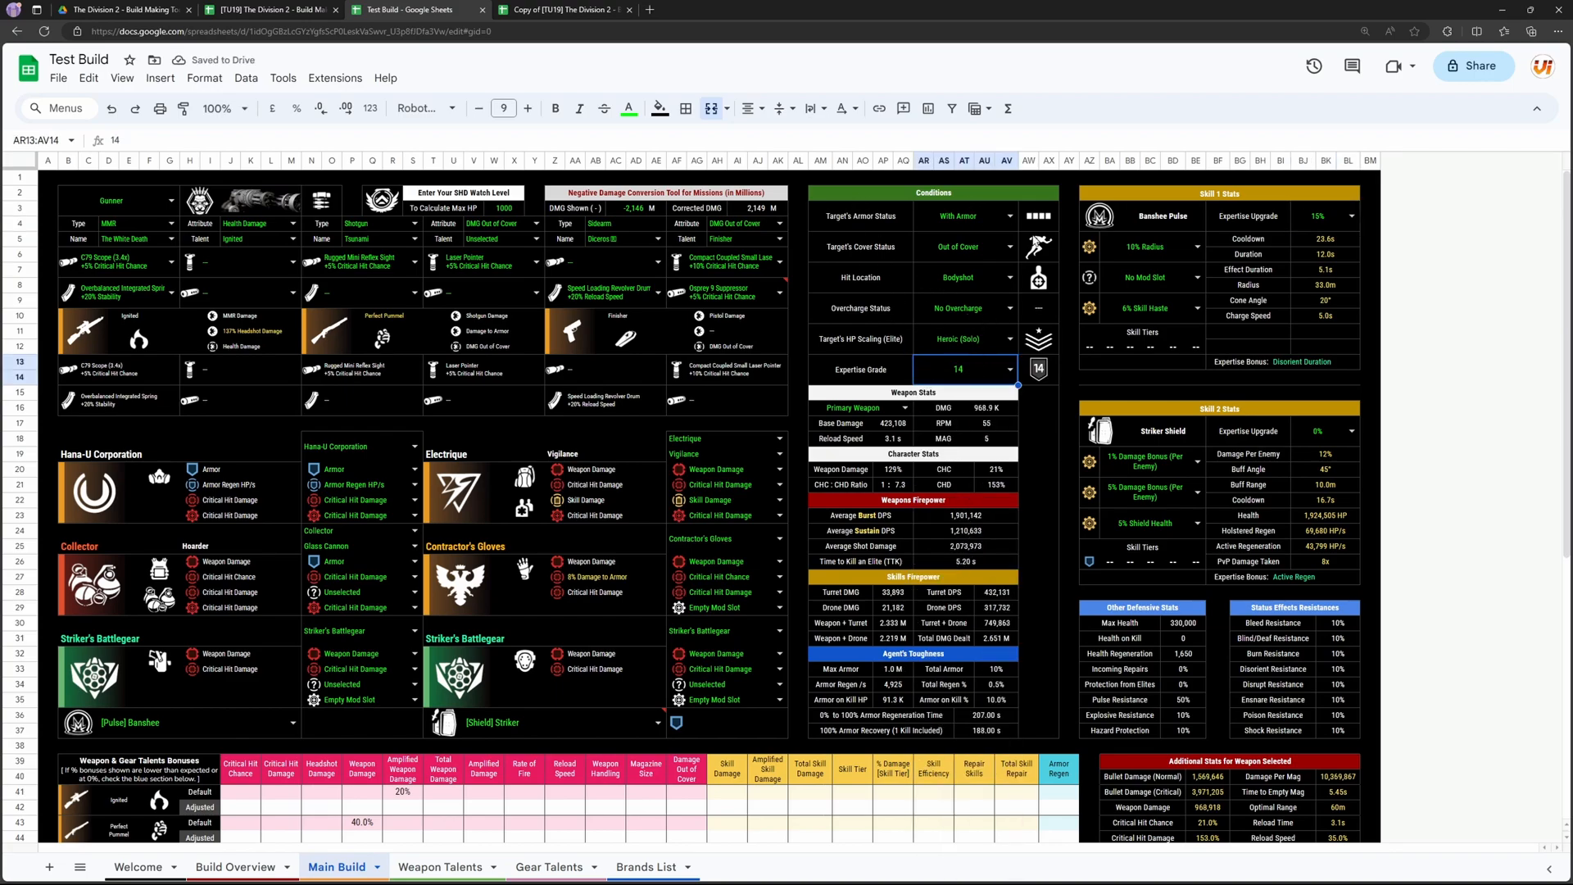
Step: Examine the options for the target's armor status, cover status and HP scaling, plus the hit location and overcharge conditions
{"action": "left_click", "coordinate": [1012, 218]}
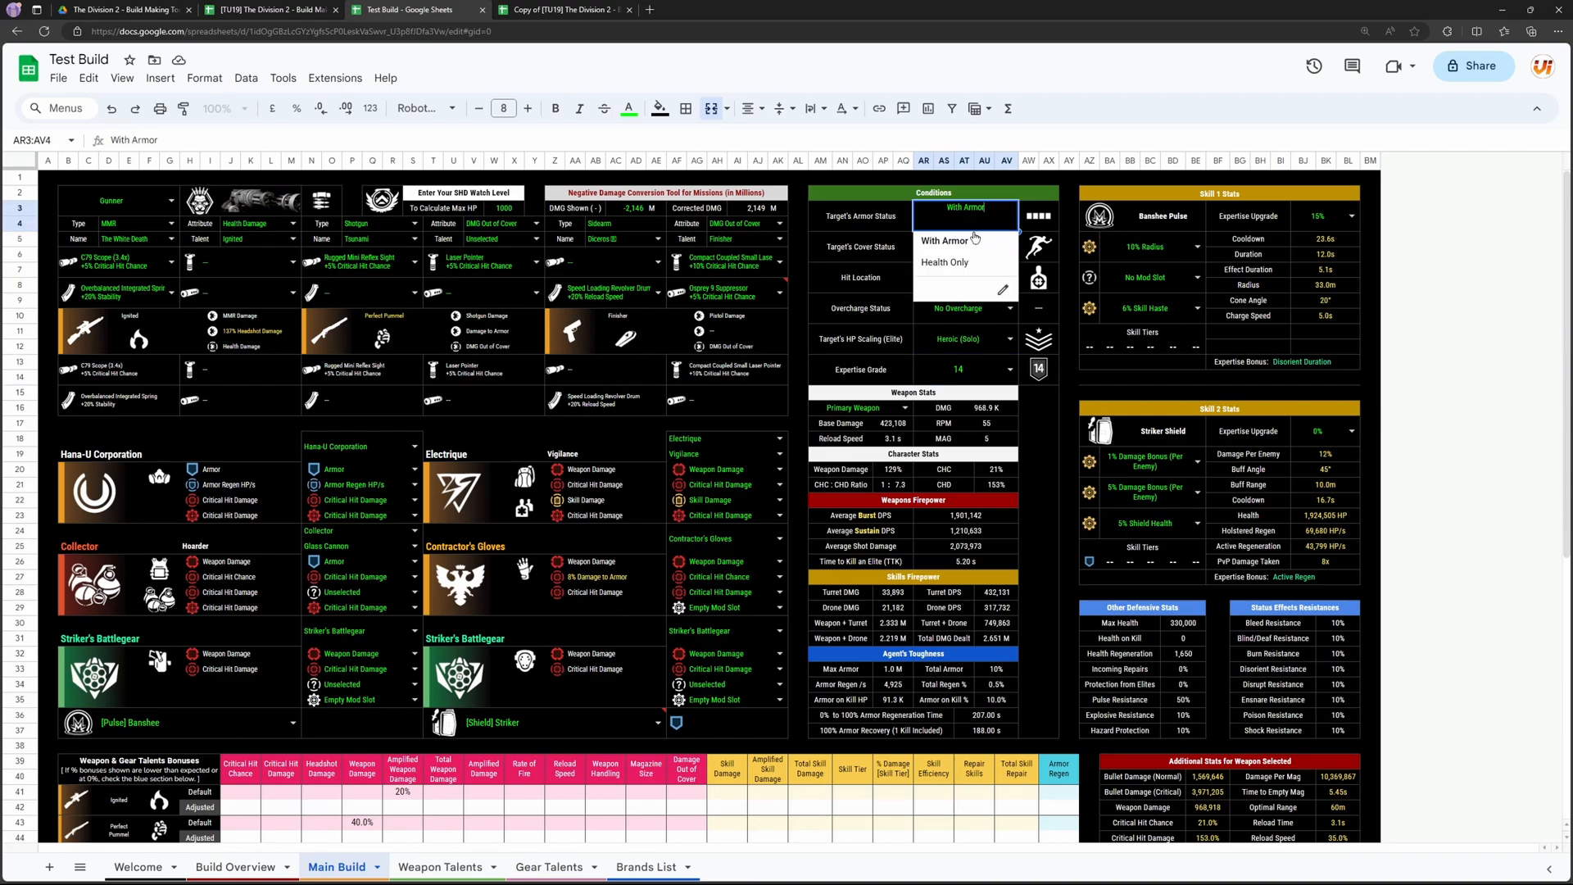
{"action": "left_click", "coordinate": [904, 261]}
{"action": "left_click", "coordinate": [1013, 247]}
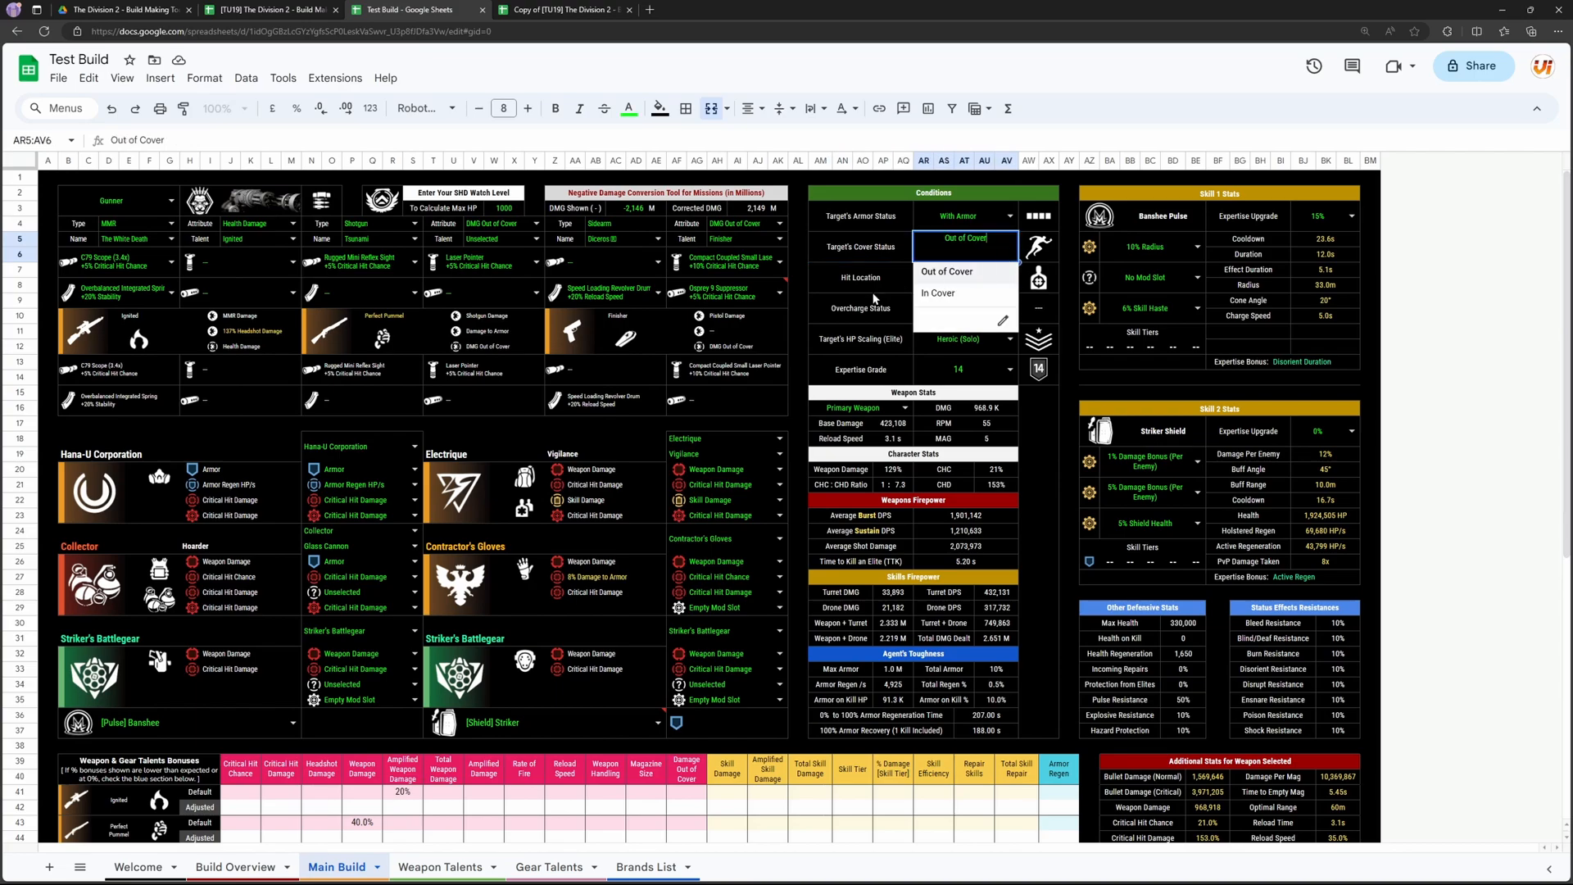
{"action": "left_click", "coordinate": [878, 304]}
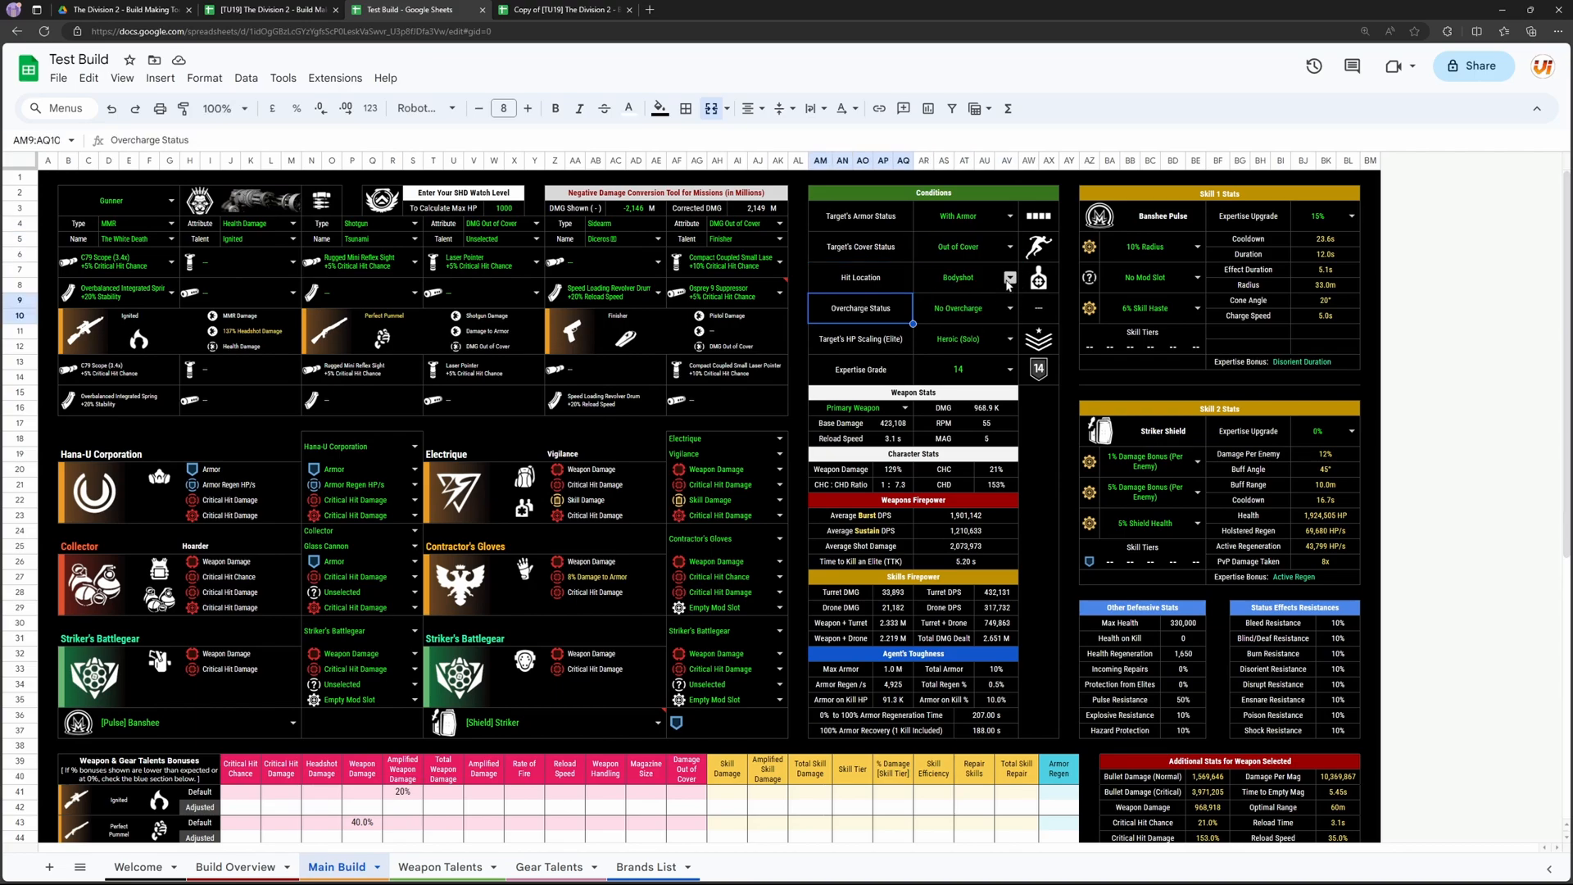
{"action": "left_click", "coordinate": [950, 313]}
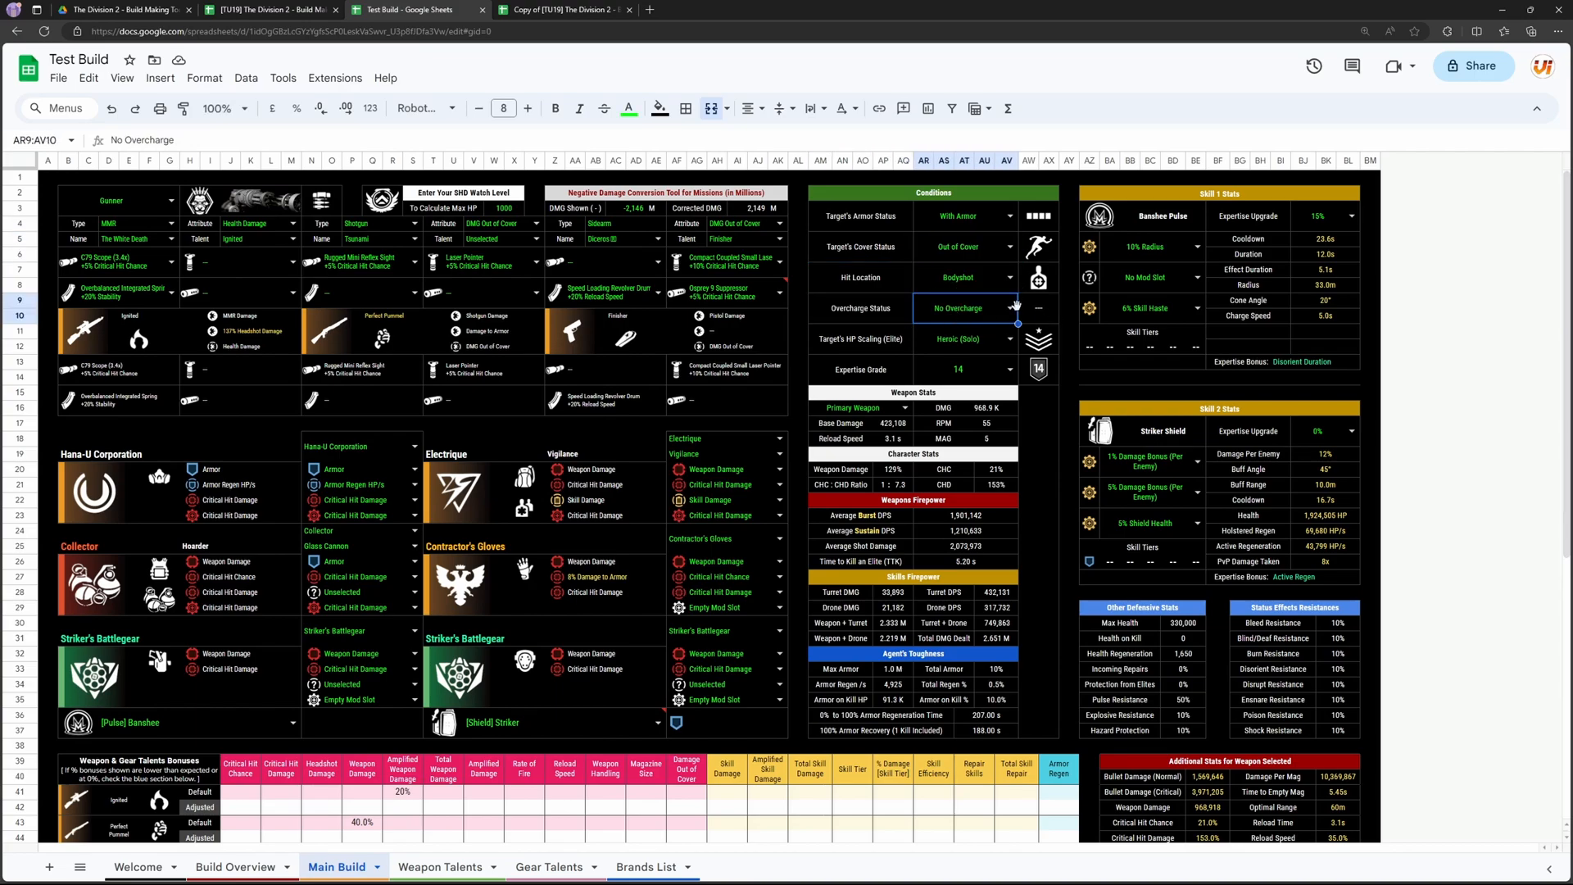
{"action": "left_click", "coordinate": [1011, 344]}
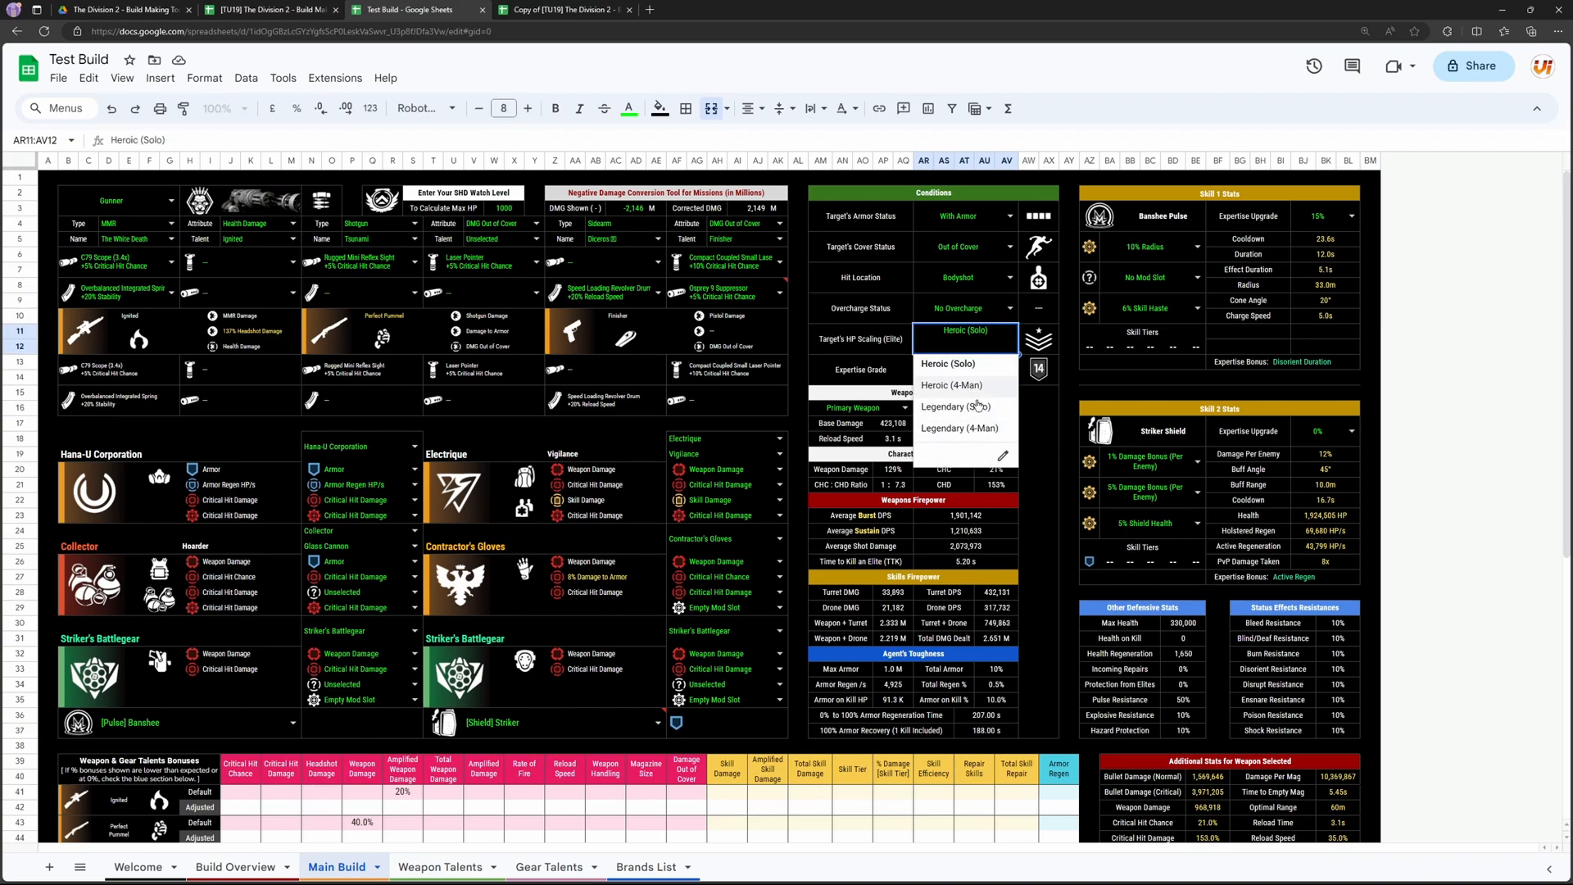
{"action": "left_click", "coordinate": [853, 408]}
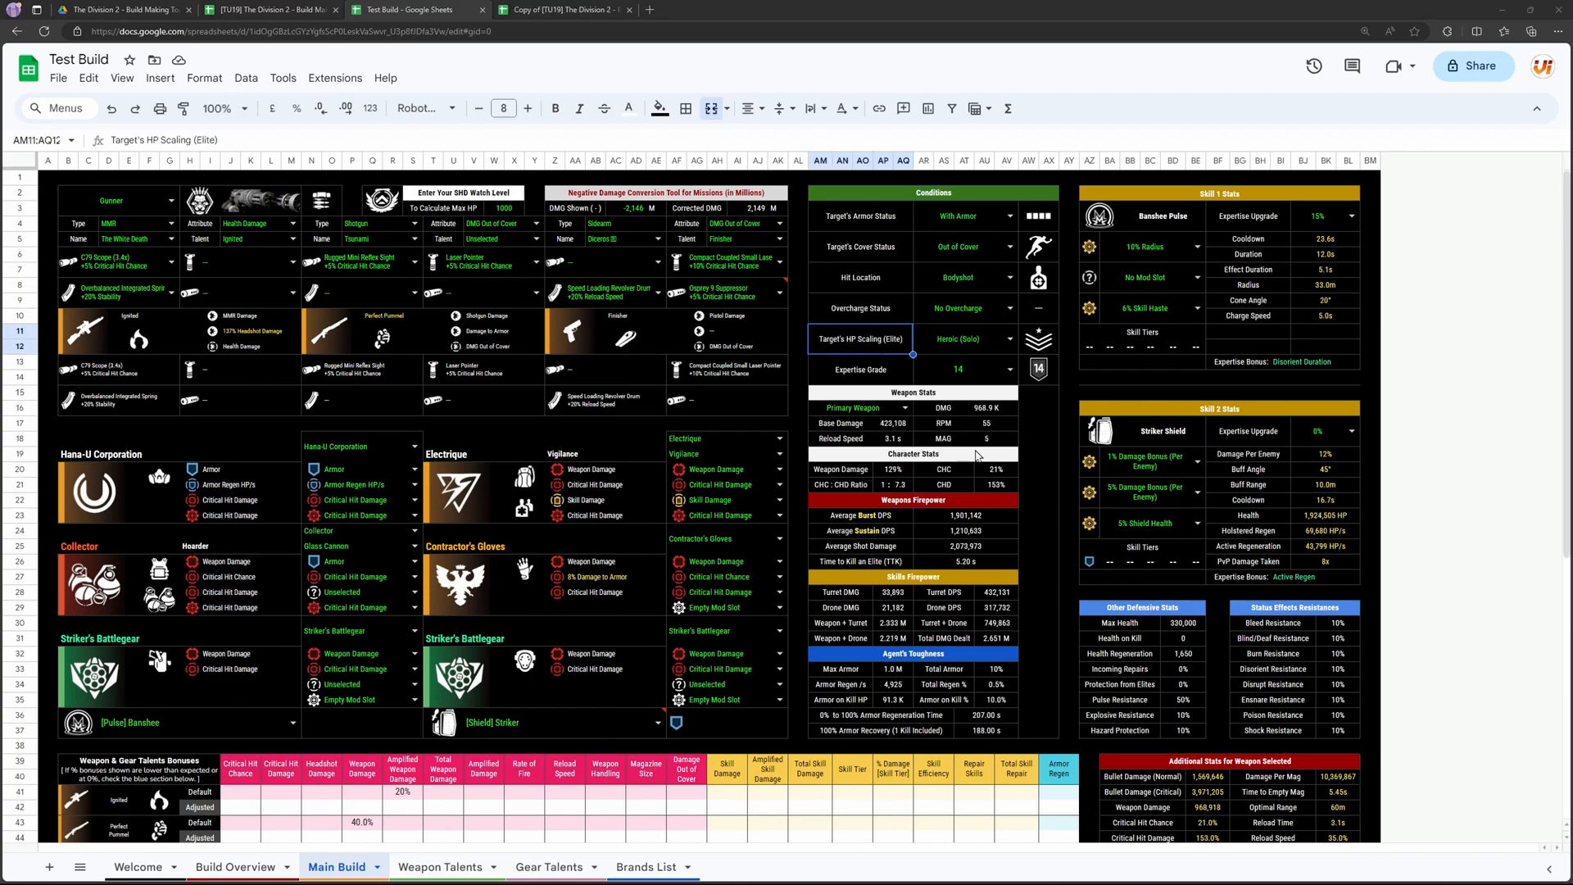
Step: Check the weapon stats for Secondary Weapon, and leave the weapon selection on Sidearm
{"action": "left_click", "coordinate": [965, 516]}
{"action": "left_click", "coordinate": [905, 407]}
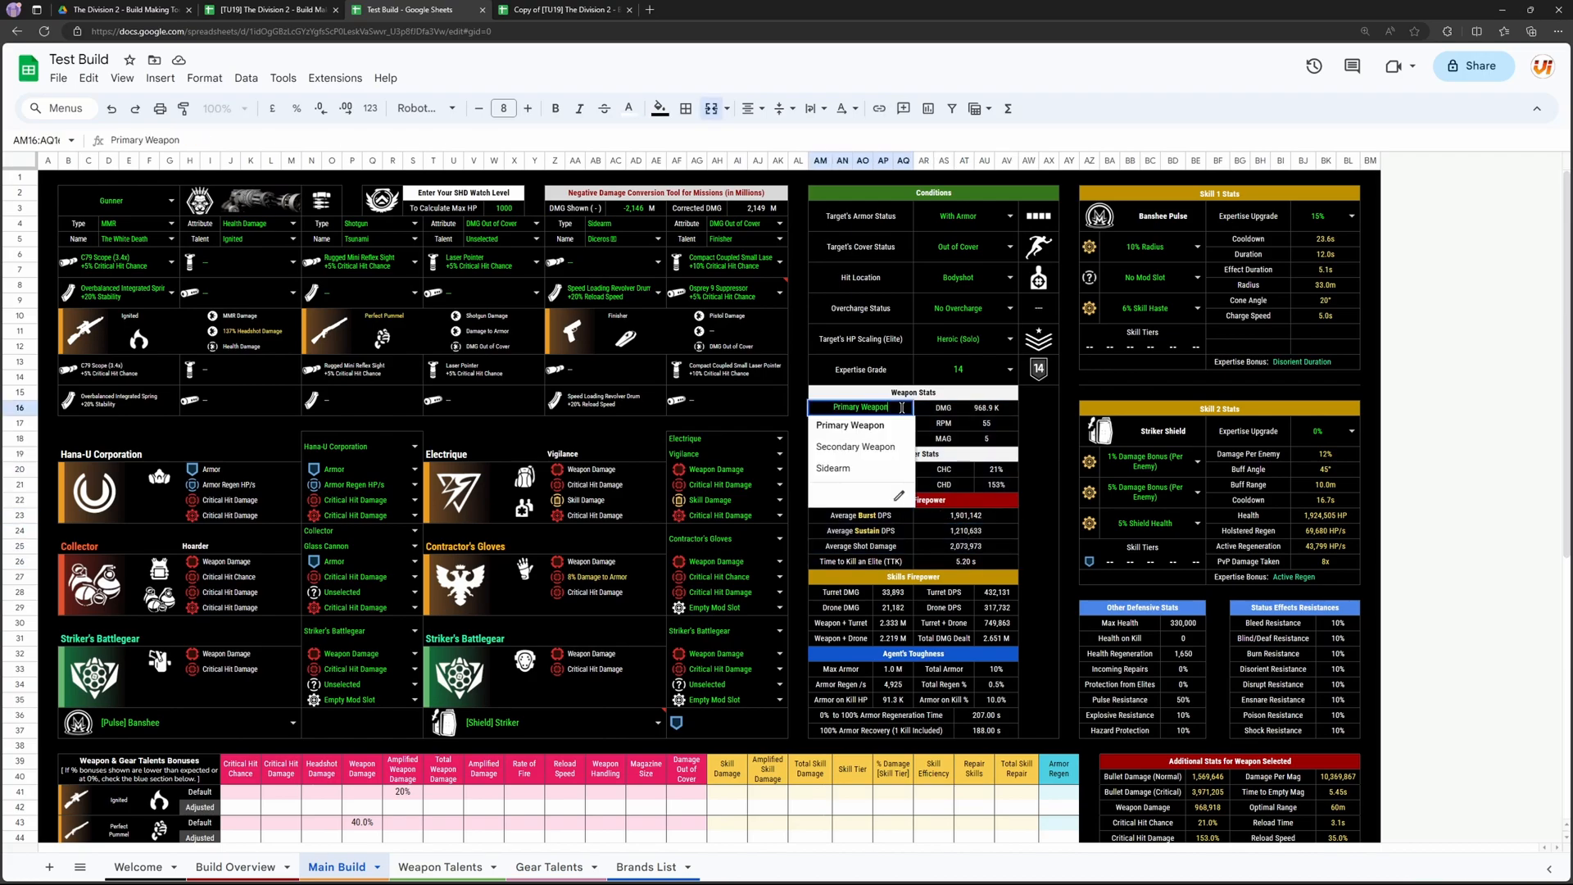
{"action": "left_click", "coordinate": [872, 448]}
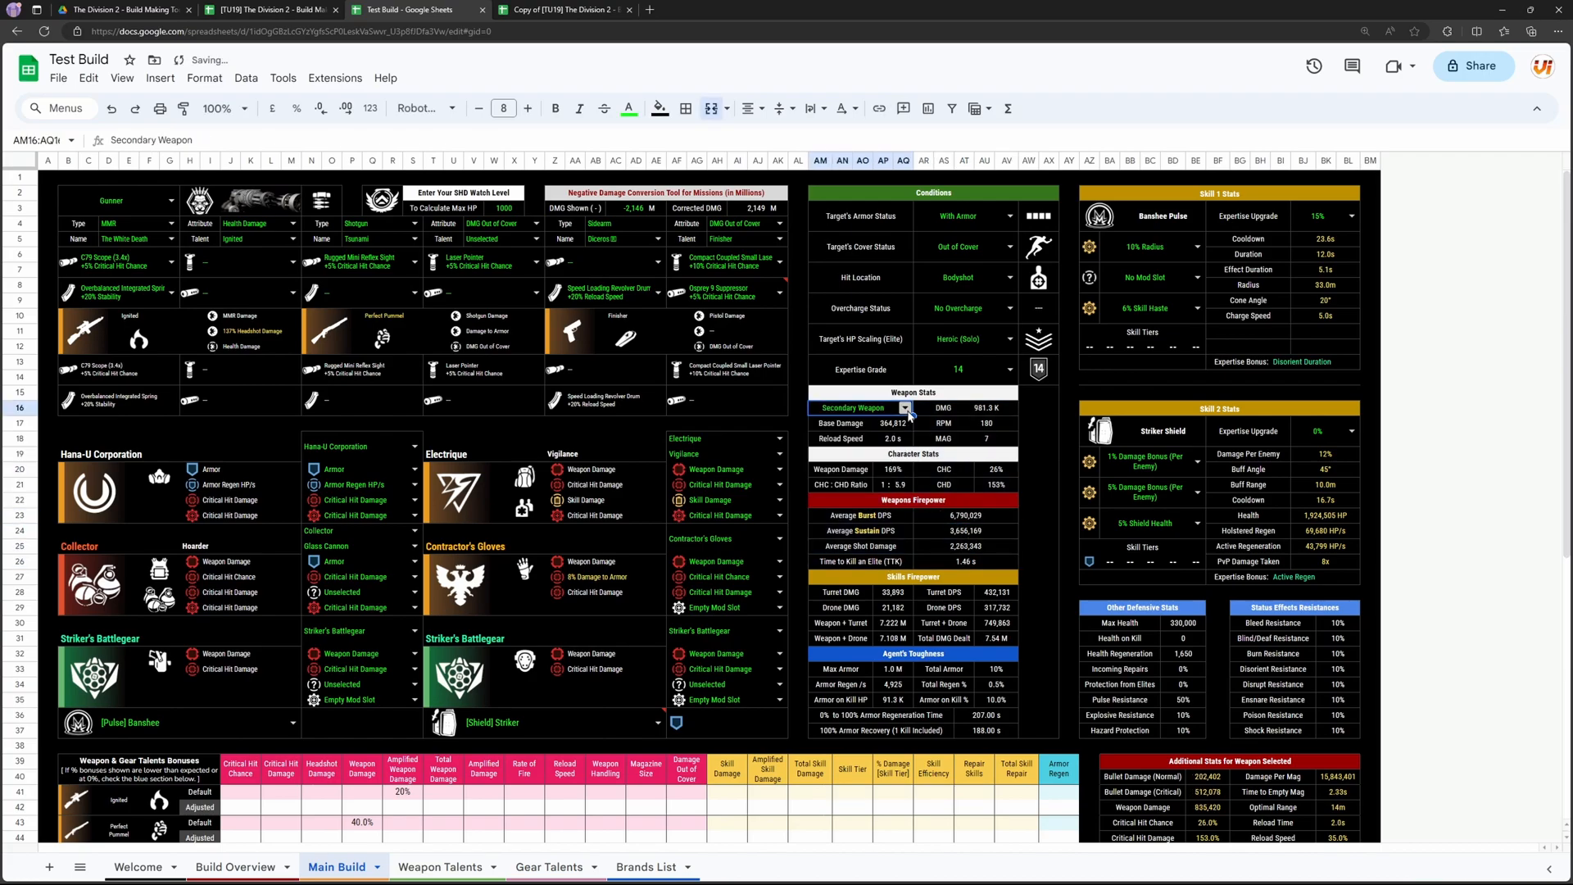
{"action": "left_click", "coordinate": [904, 410]}
{"action": "left_click", "coordinate": [873, 469]}
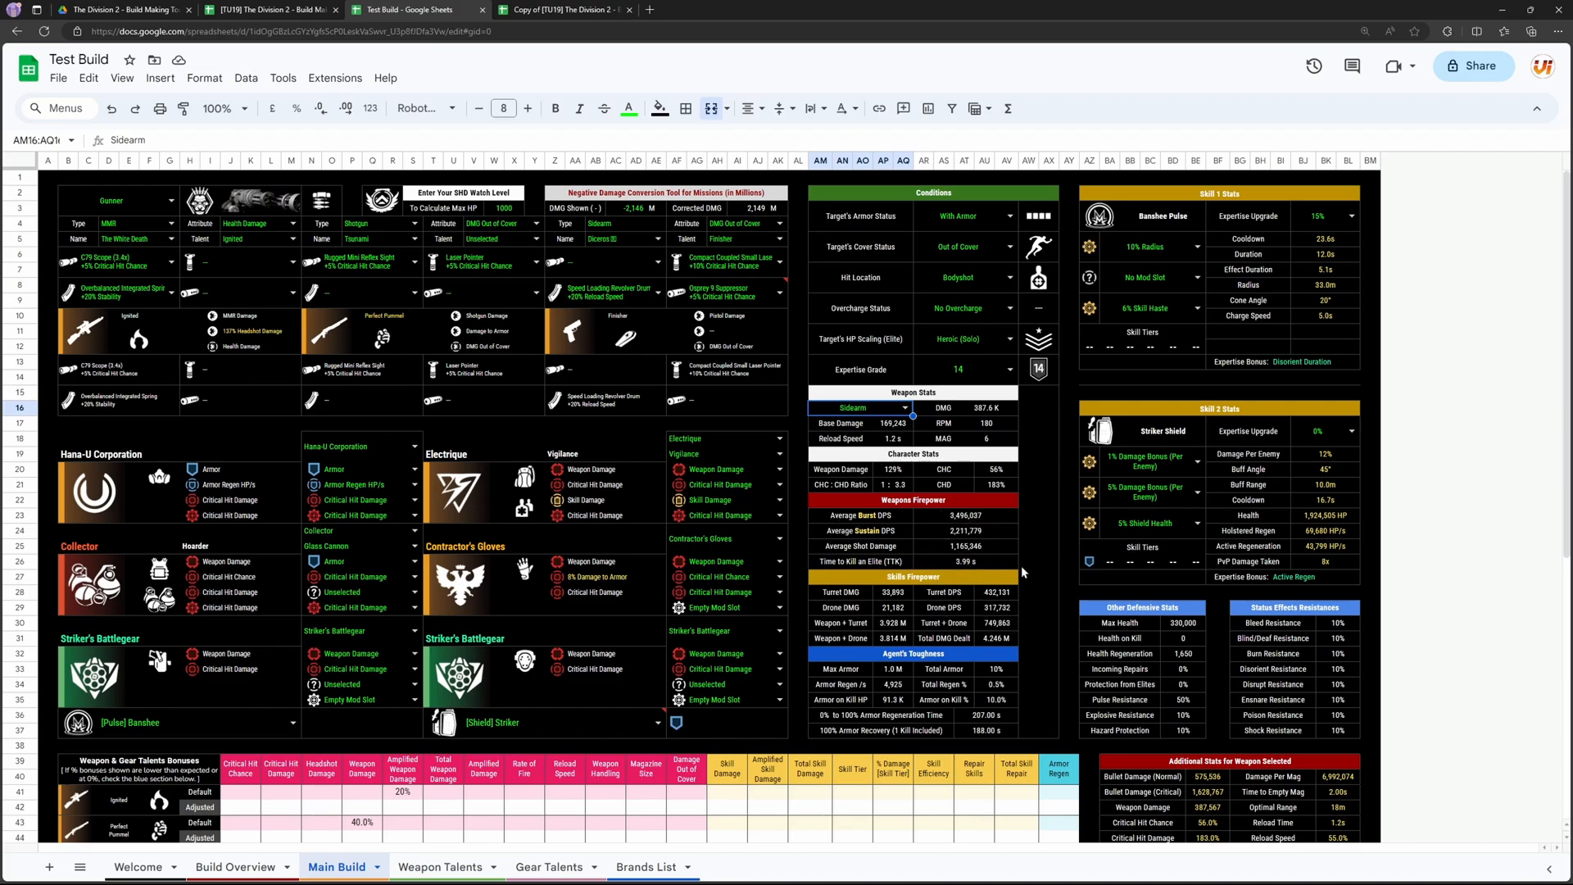
Step: Examine the additional stats for the selected weapon, including normal and critical bullet damage, and the other offensive and utility stats
{"action": "scroll", "coordinate": [838, 435], "scroll_direction": "down", "scroll_amount": 3}
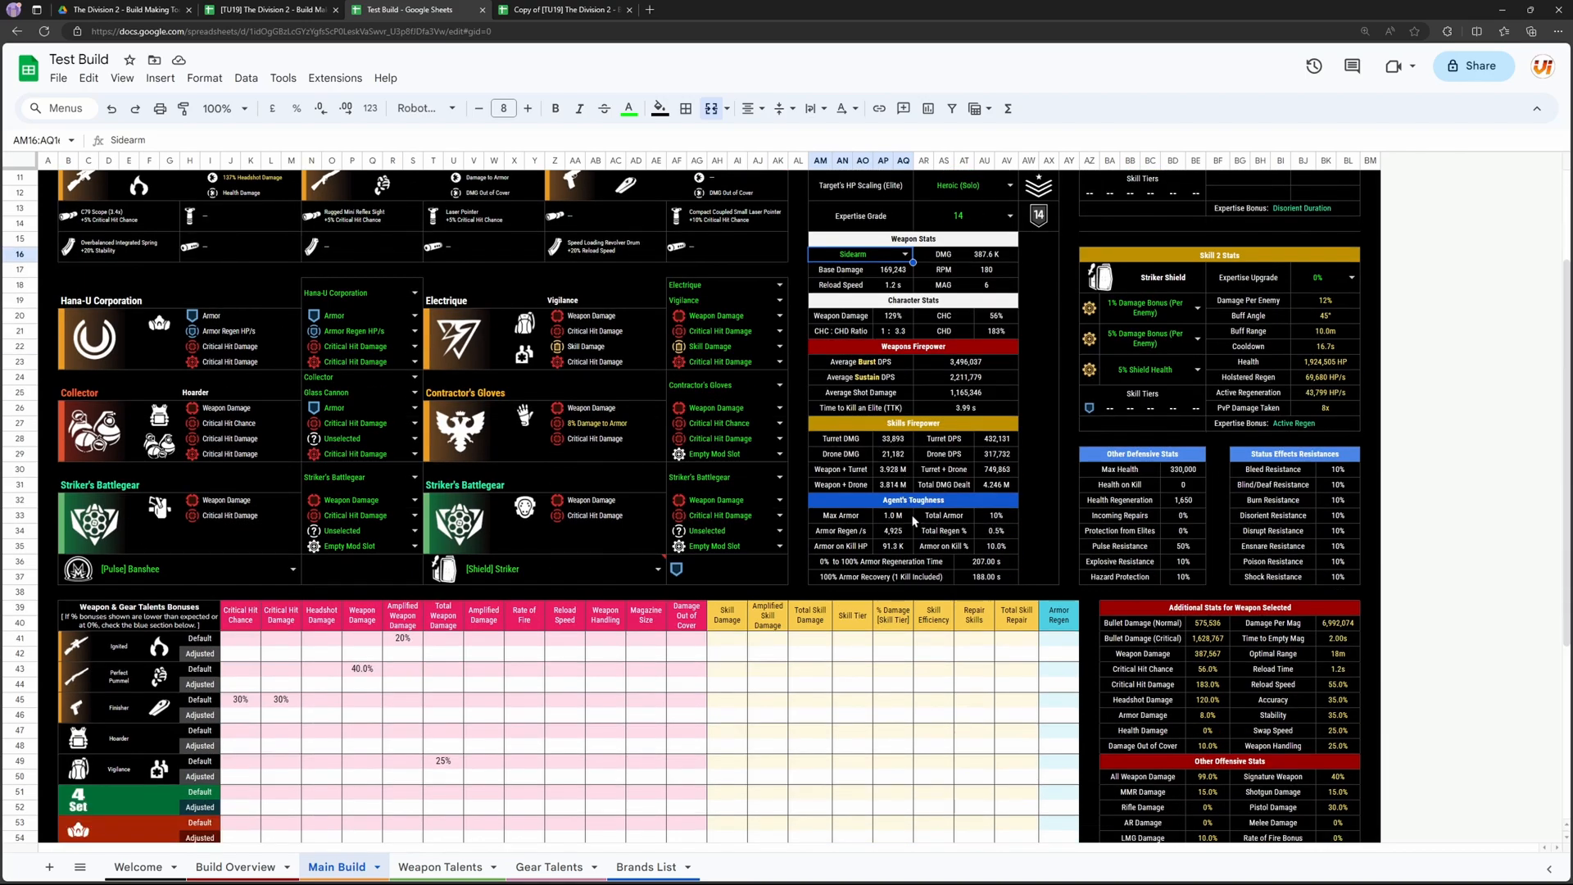
{"action": "scroll", "coordinate": [1319, 456], "scroll_direction": "down", "scroll_amount": 3}
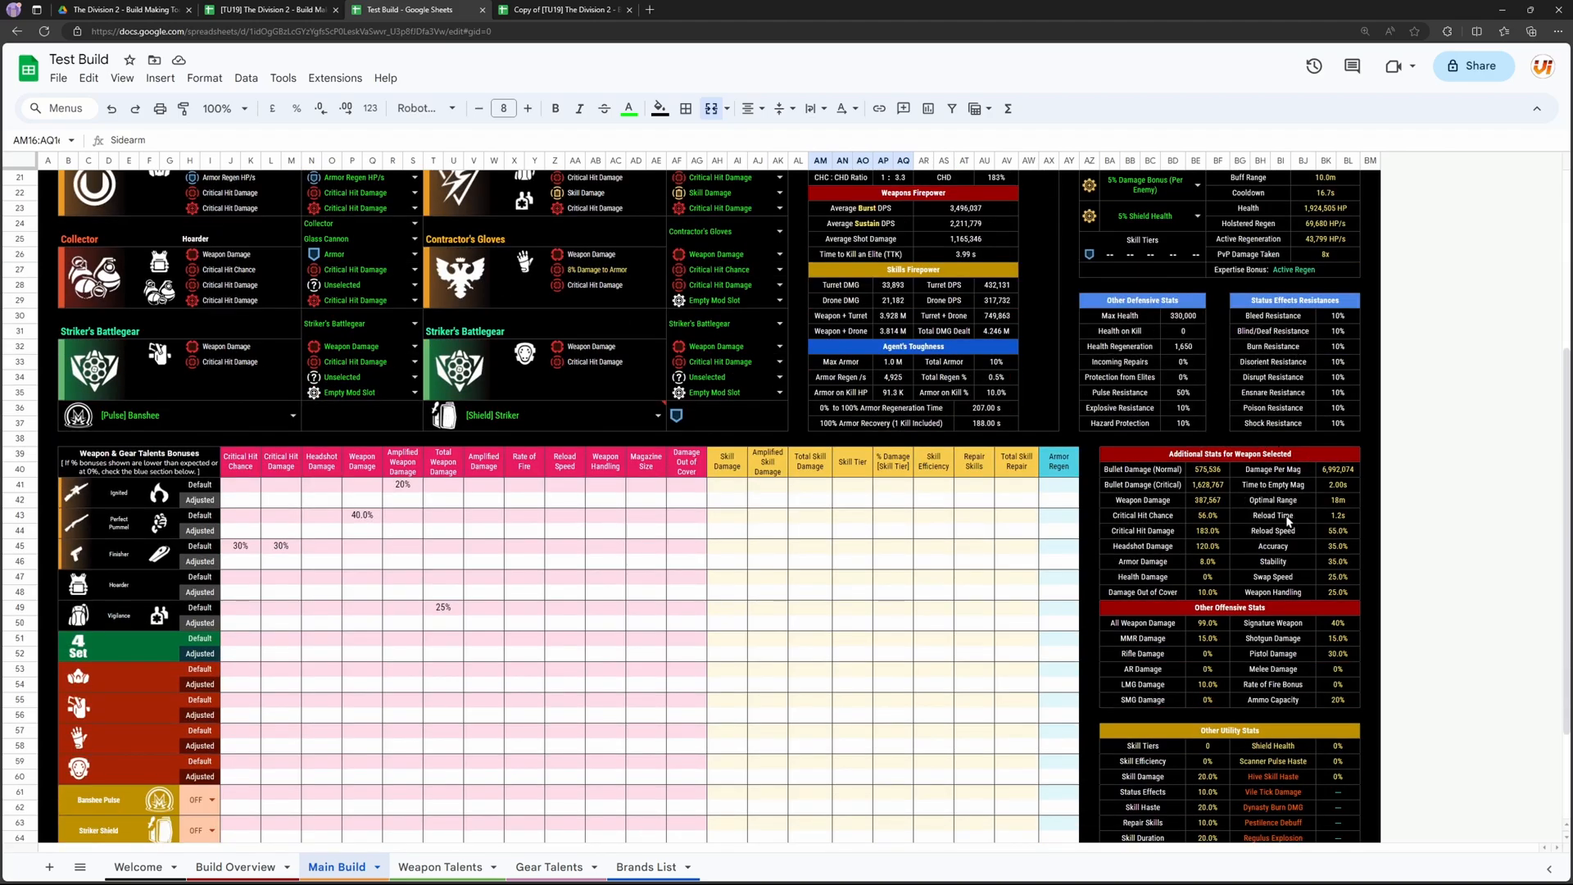
{"action": "scroll", "coordinate": [1256, 532], "scroll_direction": "down", "scroll_amount": 1}
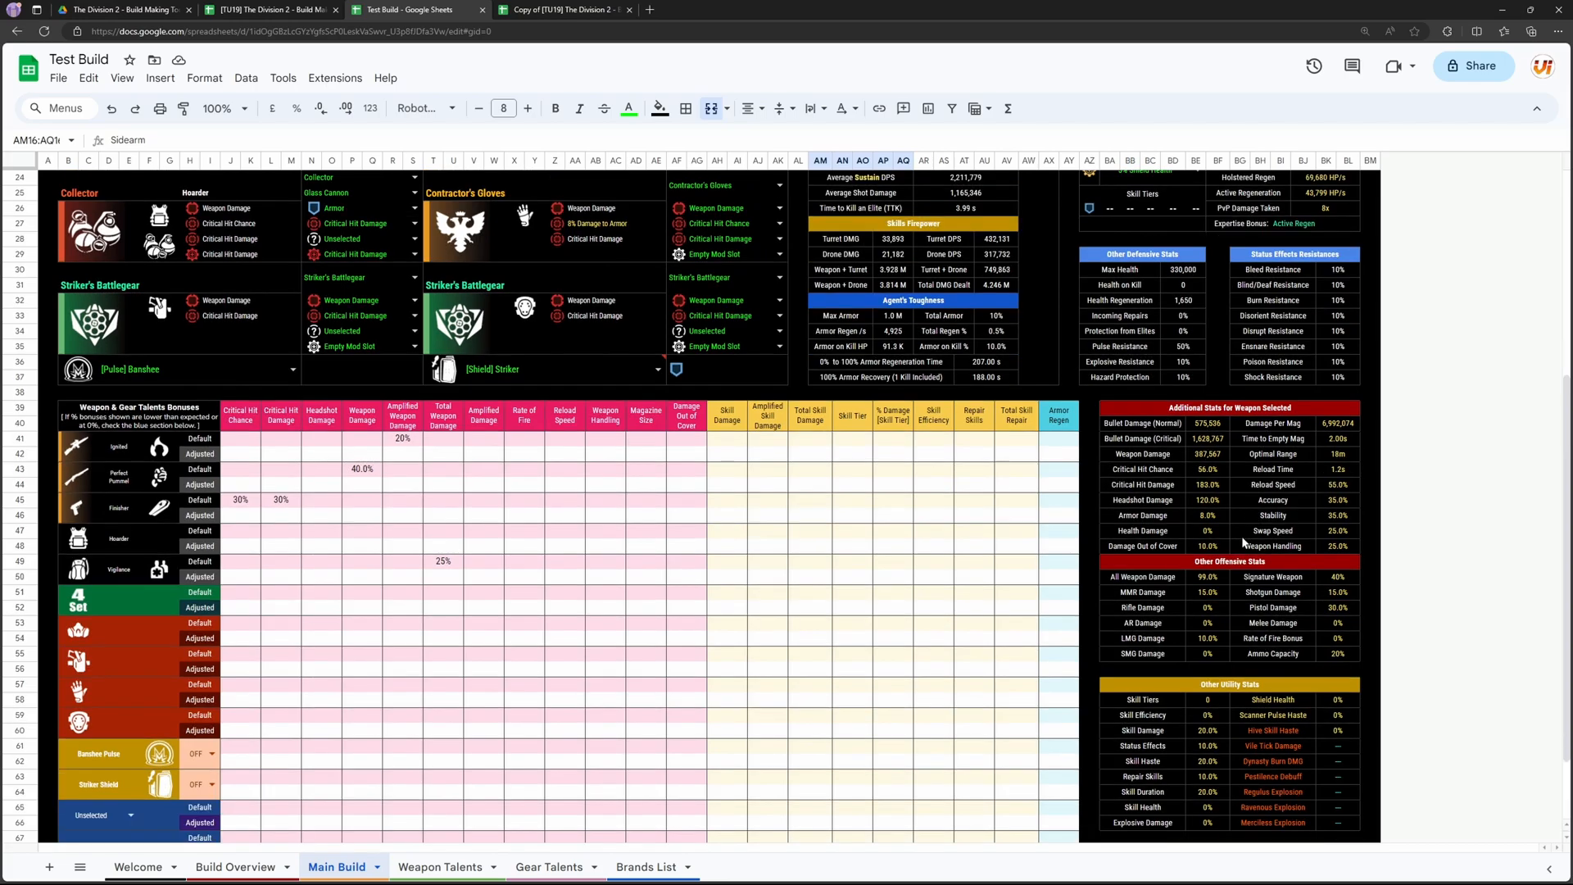
{"action": "scroll", "coordinate": [1216, 485], "scroll_direction": "up", "scroll_amount": 1}
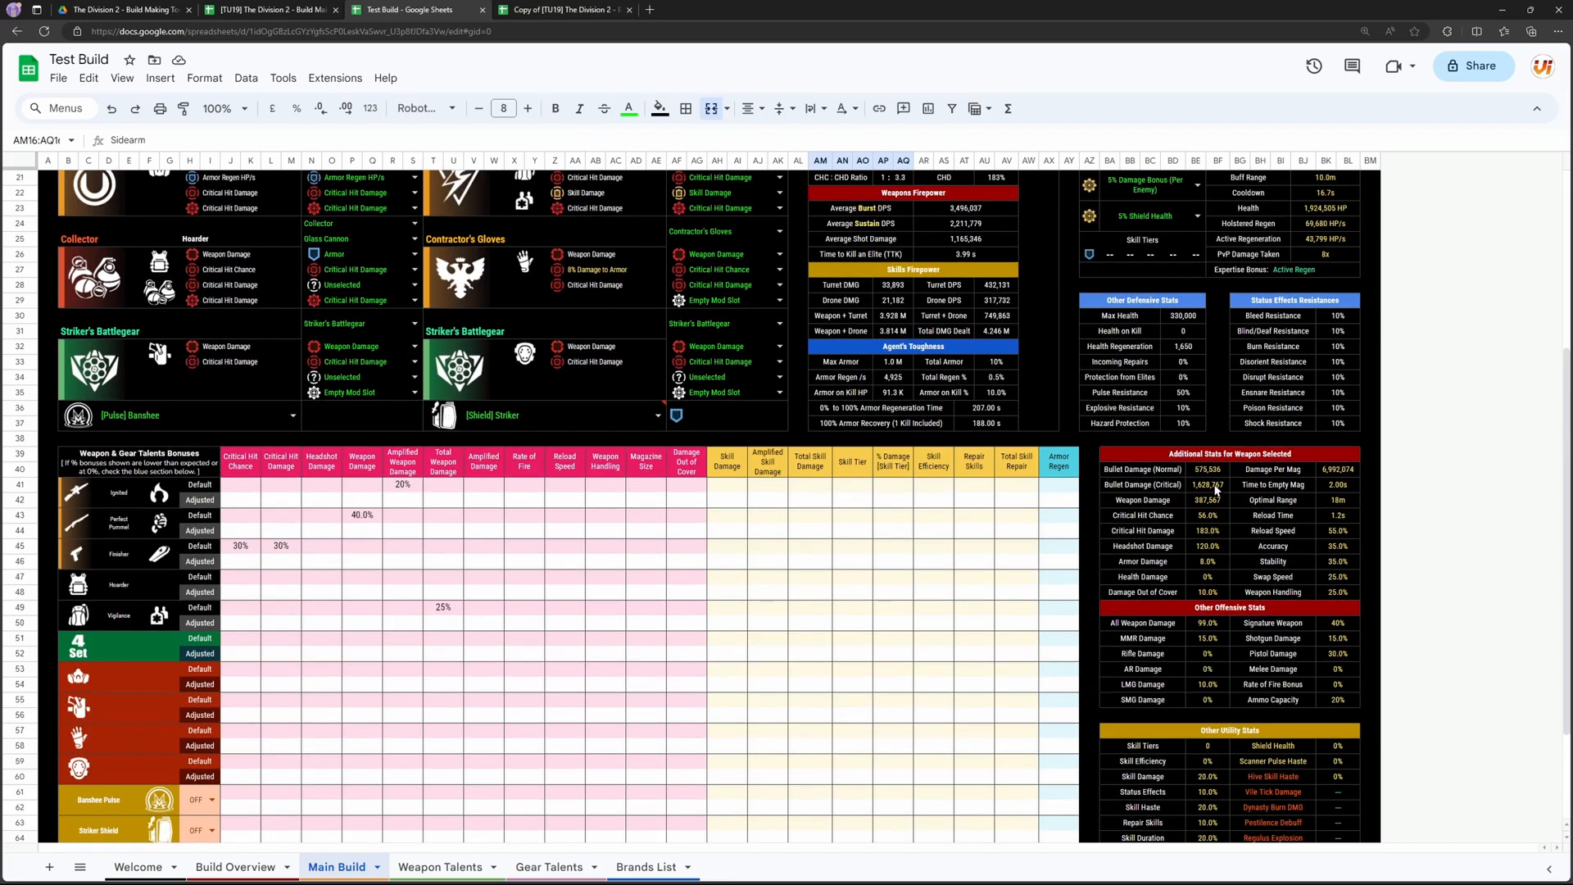
{"action": "left_click", "coordinate": [1207, 473]}
{"action": "left_click", "coordinate": [1211, 489]}
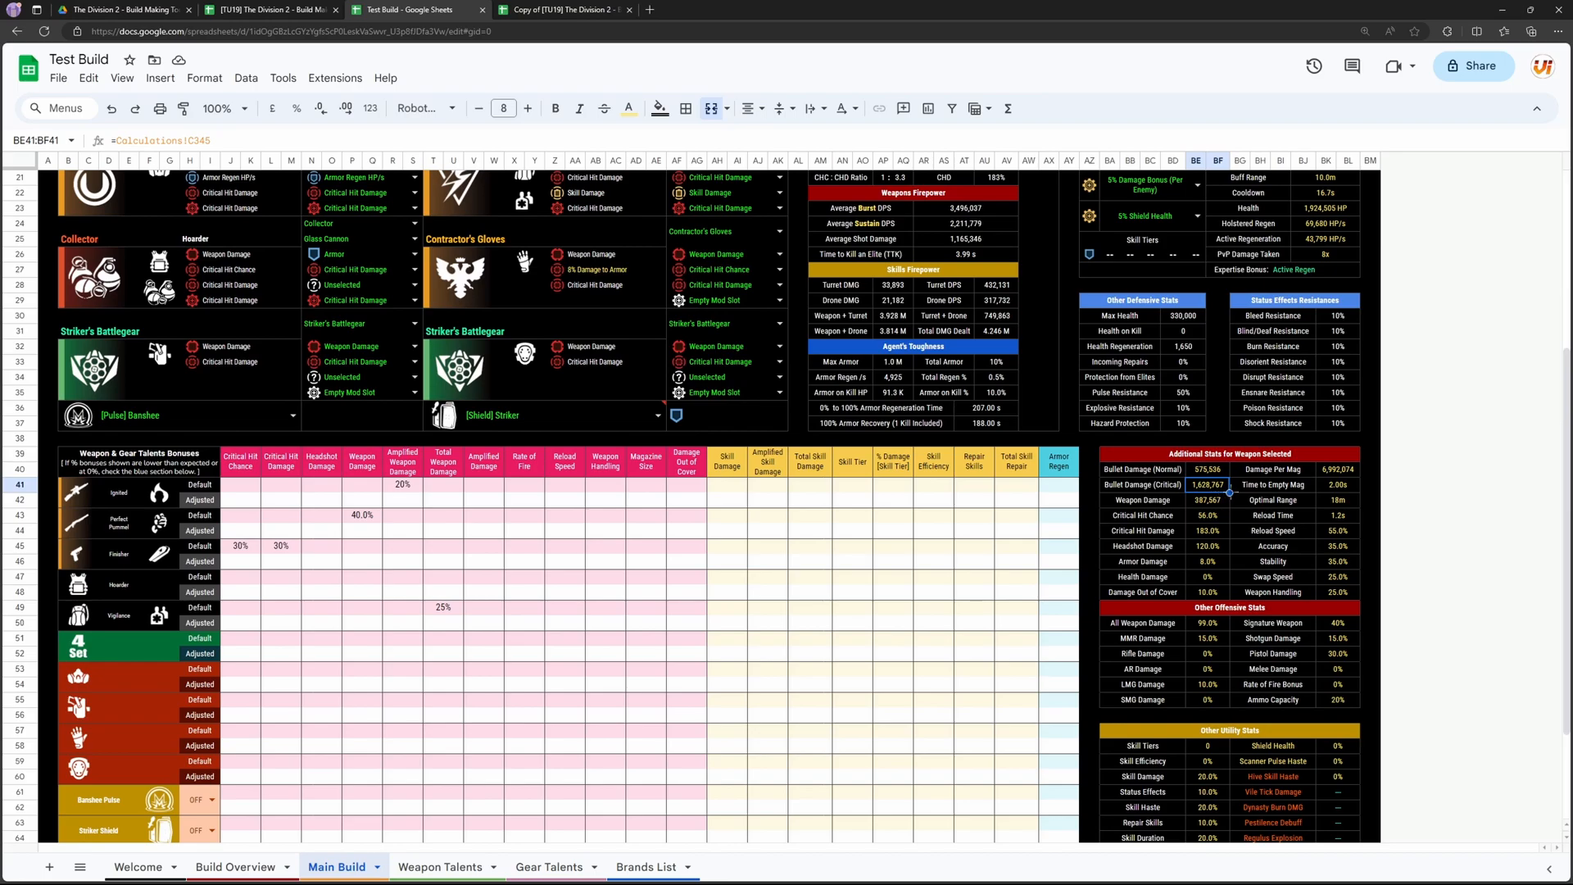
{"action": "scroll", "coordinate": [1232, 494], "scroll_direction": "up", "scroll_amount": 2}
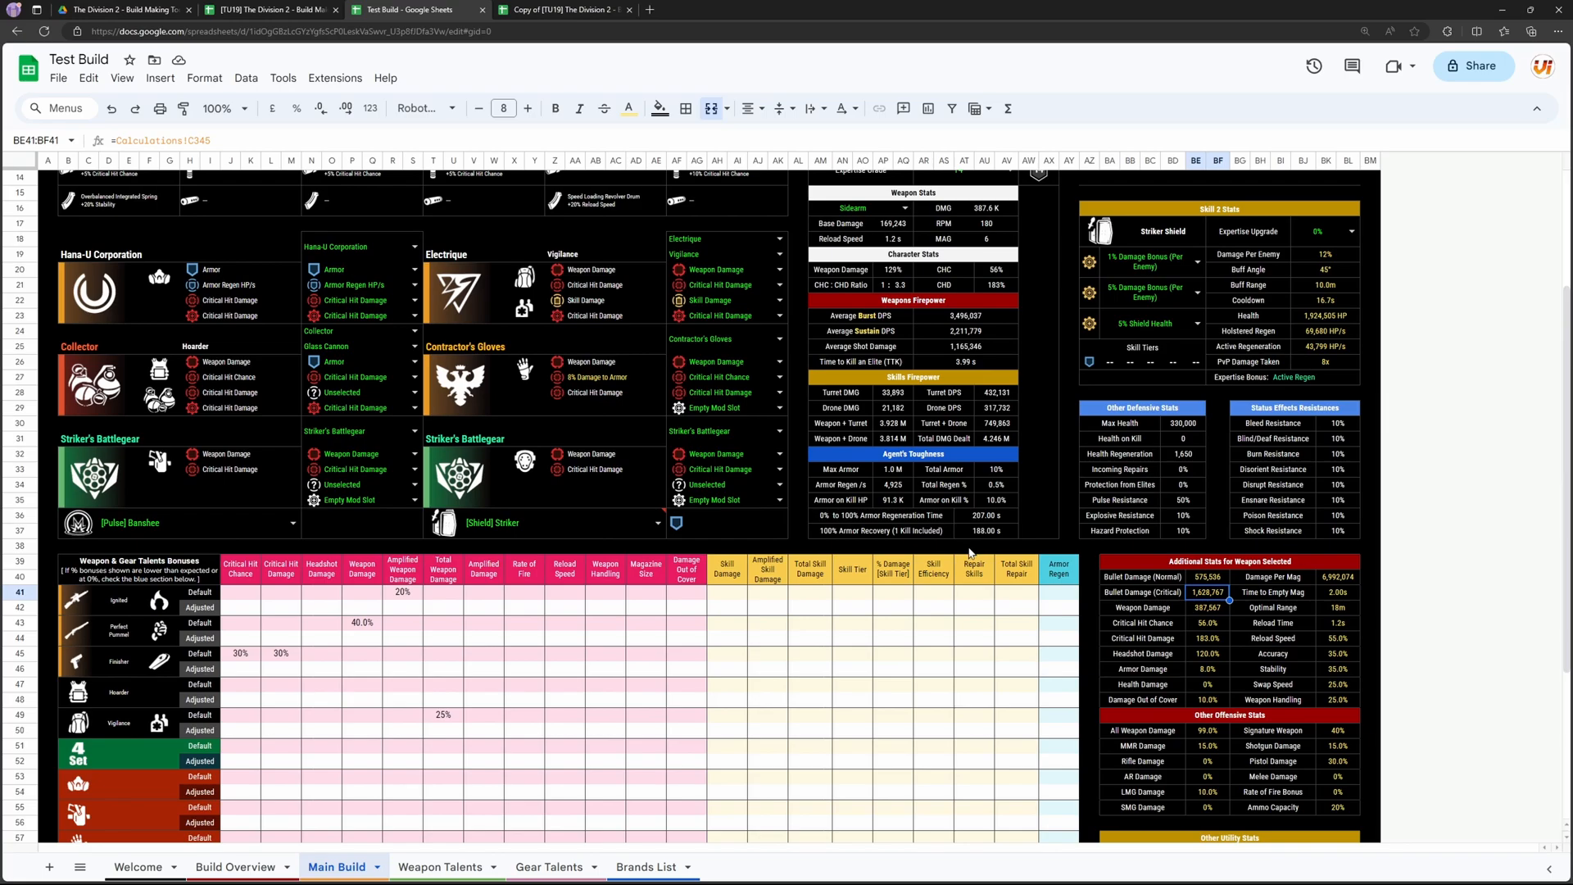
{"action": "scroll", "coordinate": [1192, 645], "scroll_direction": "down", "scroll_amount": 1}
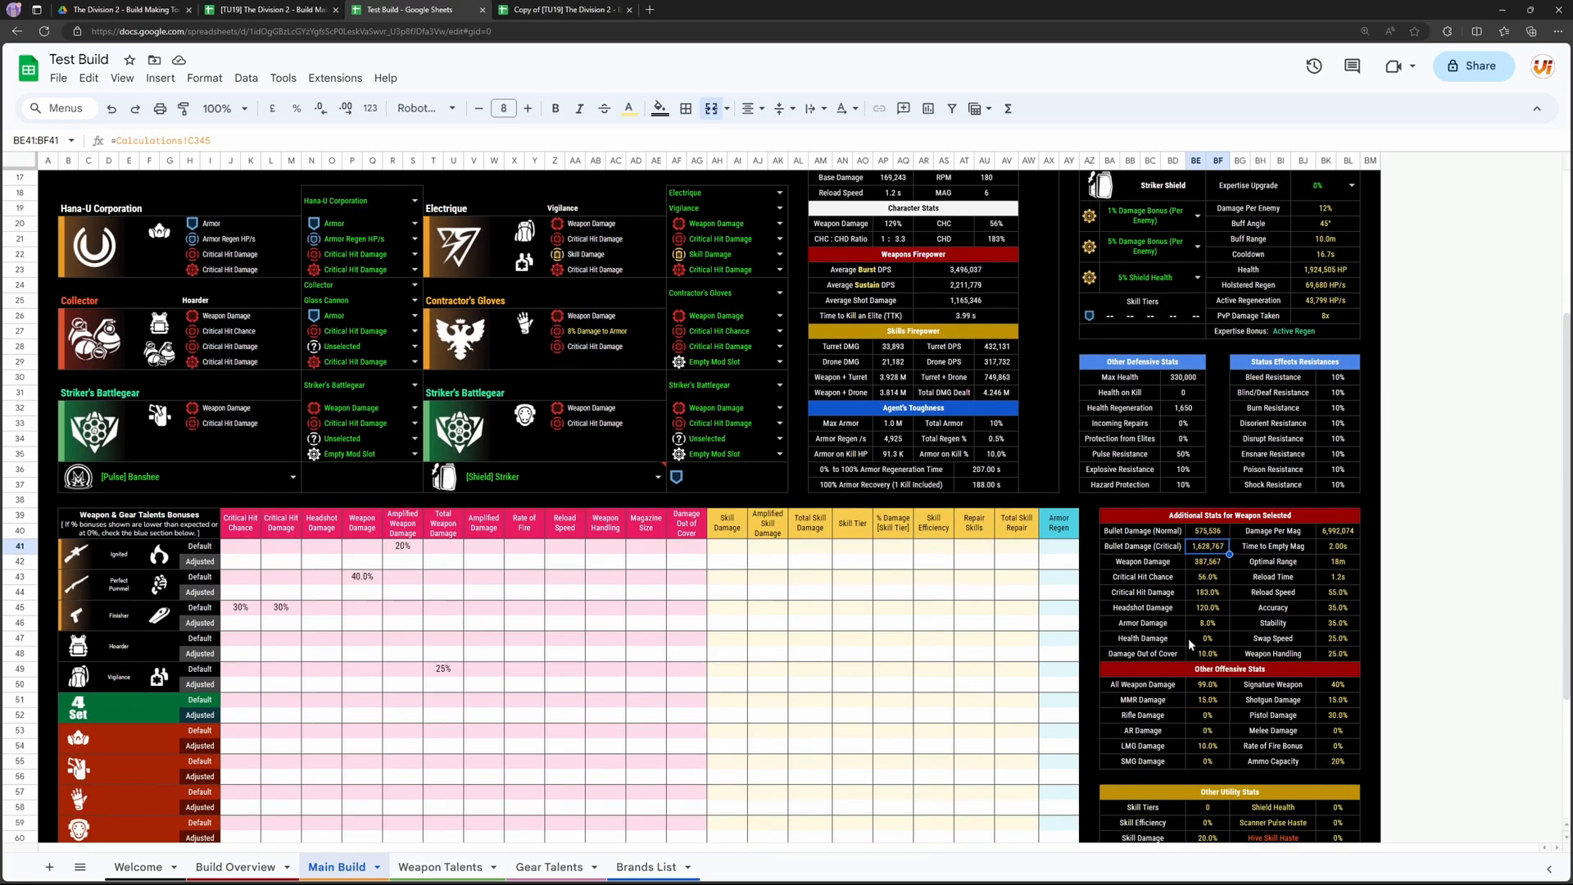
{"action": "scroll", "coordinate": [748, 508], "scroll_direction": "up", "scroll_amount": 3}
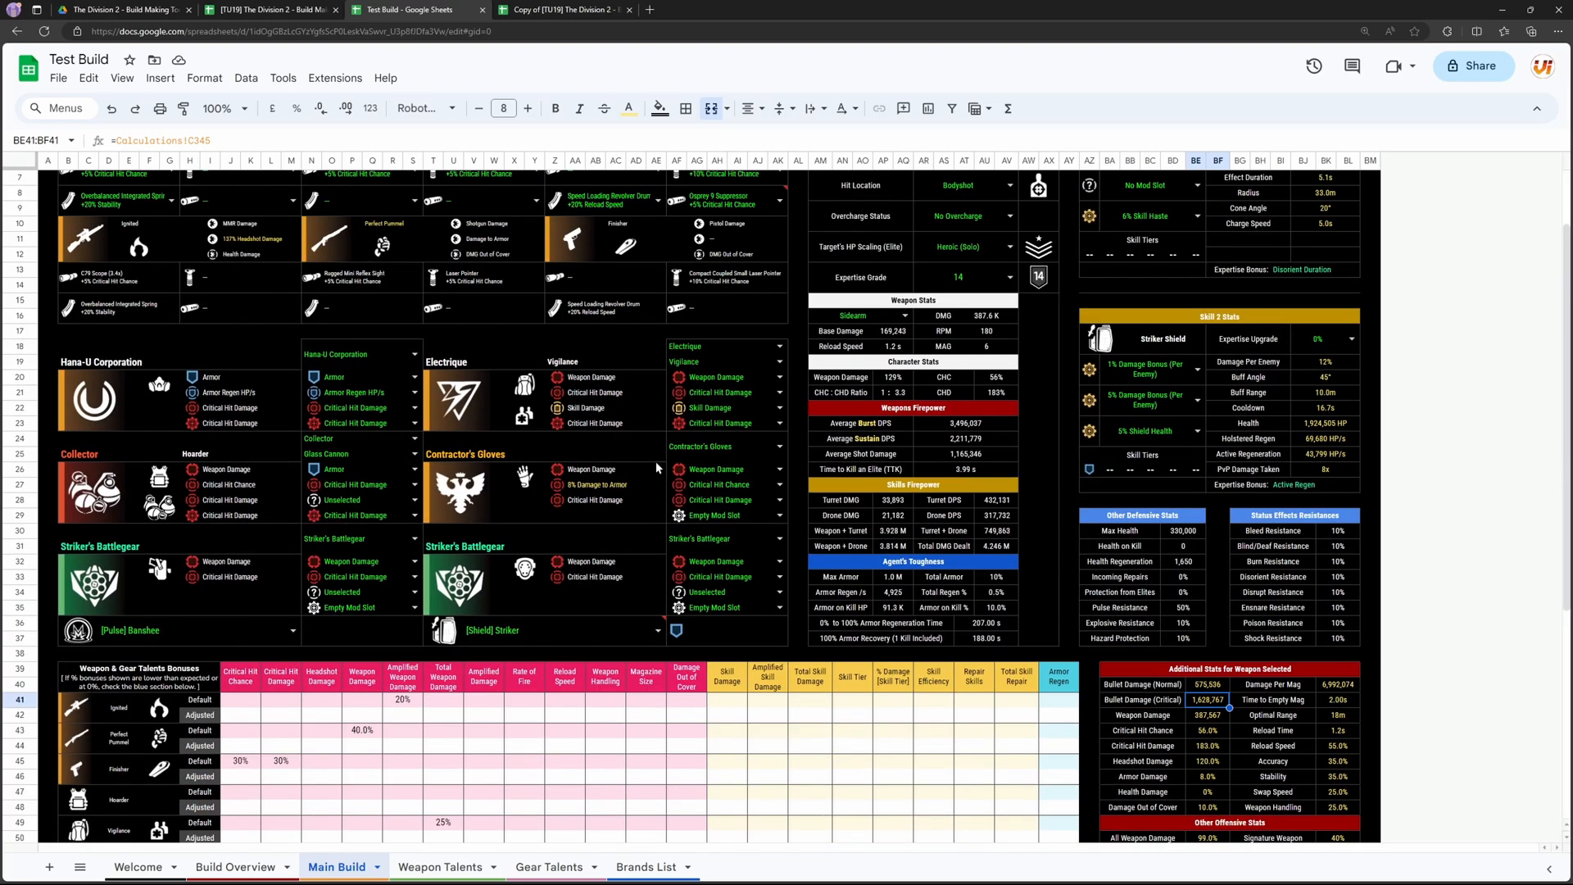
Step: Examine the Weapon & Gear Talents Bonuses table and compare its entries with the equipped weapons' talents
{"action": "scroll", "coordinate": [1362, 636], "scroll_direction": "down", "scroll_amount": 2}
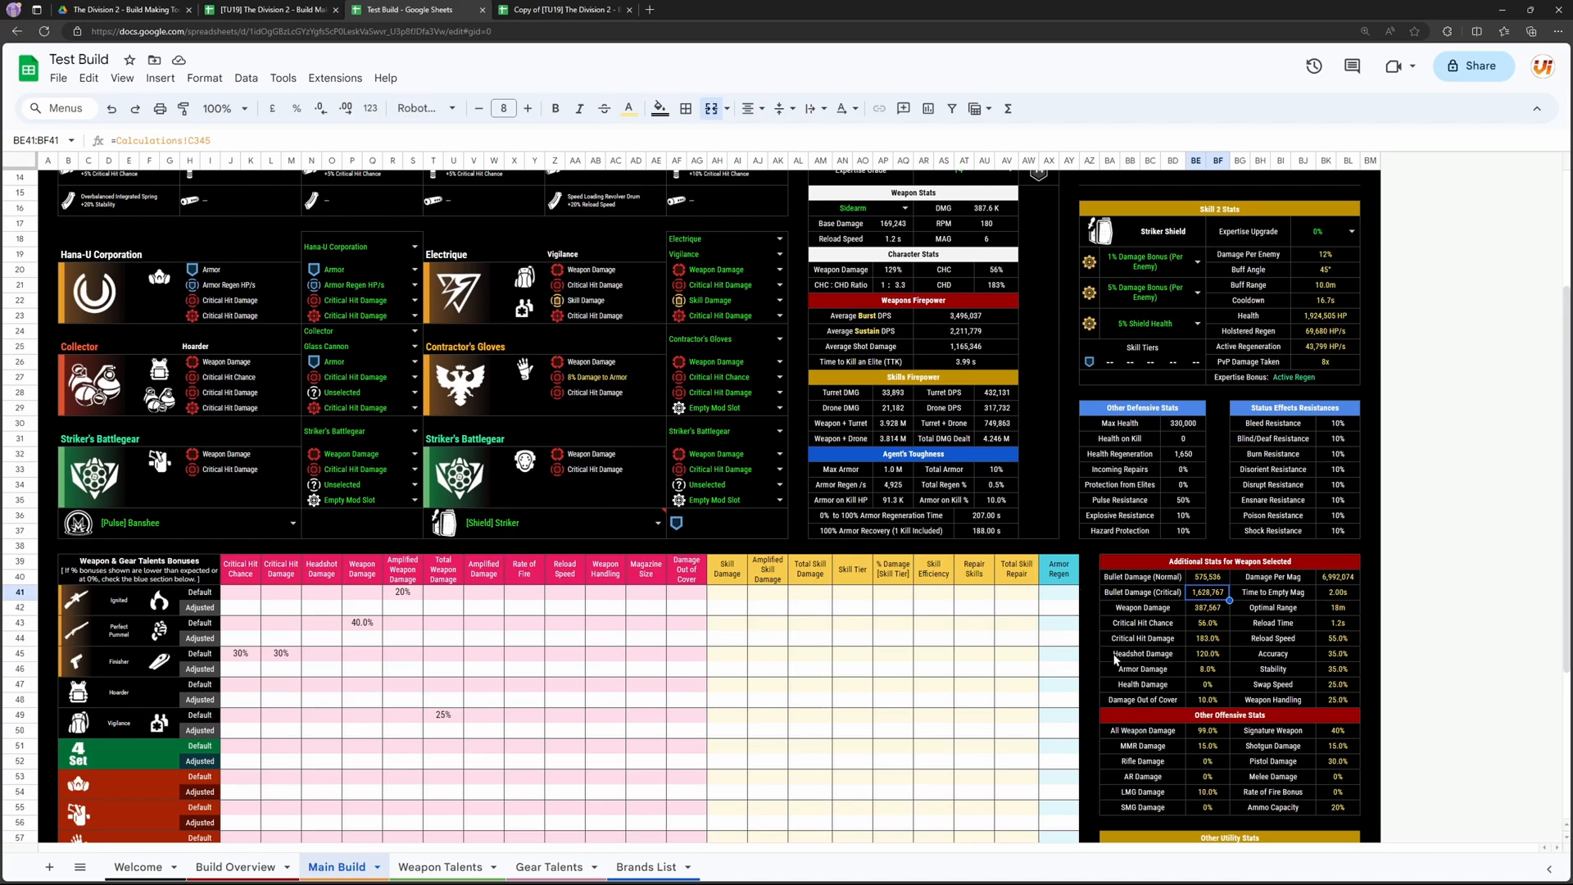
{"action": "scroll", "coordinate": [1013, 599], "scroll_direction": "down", "scroll_amount": 1}
{"action": "scroll", "coordinate": [996, 578], "scroll_direction": "down", "scroll_amount": 4}
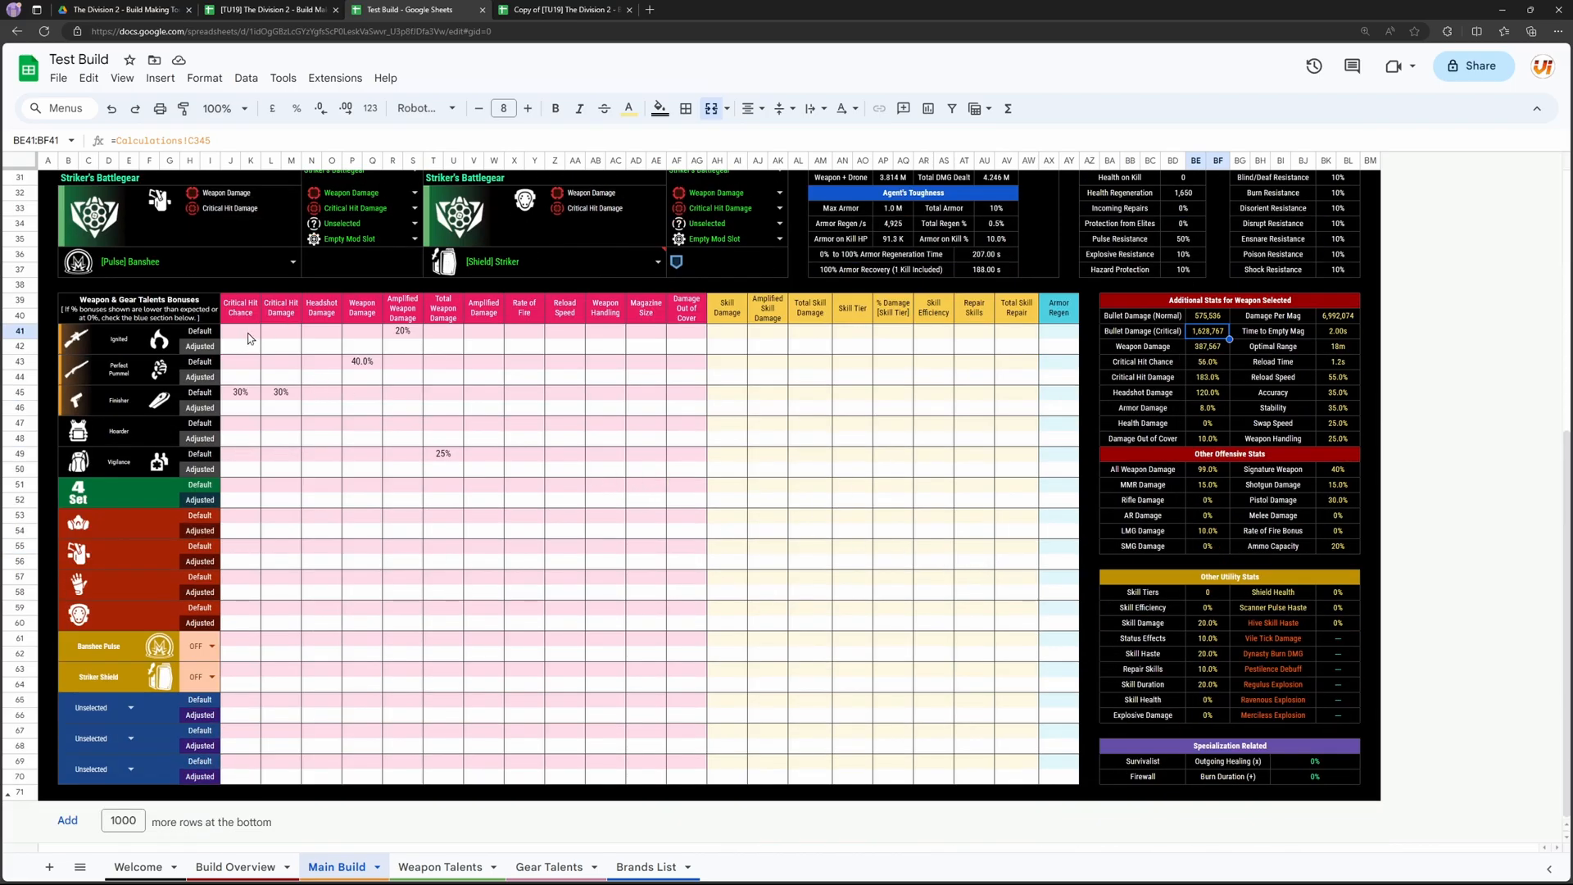
{"action": "scroll", "coordinate": [360, 361], "scroll_direction": "up", "scroll_amount": 8}
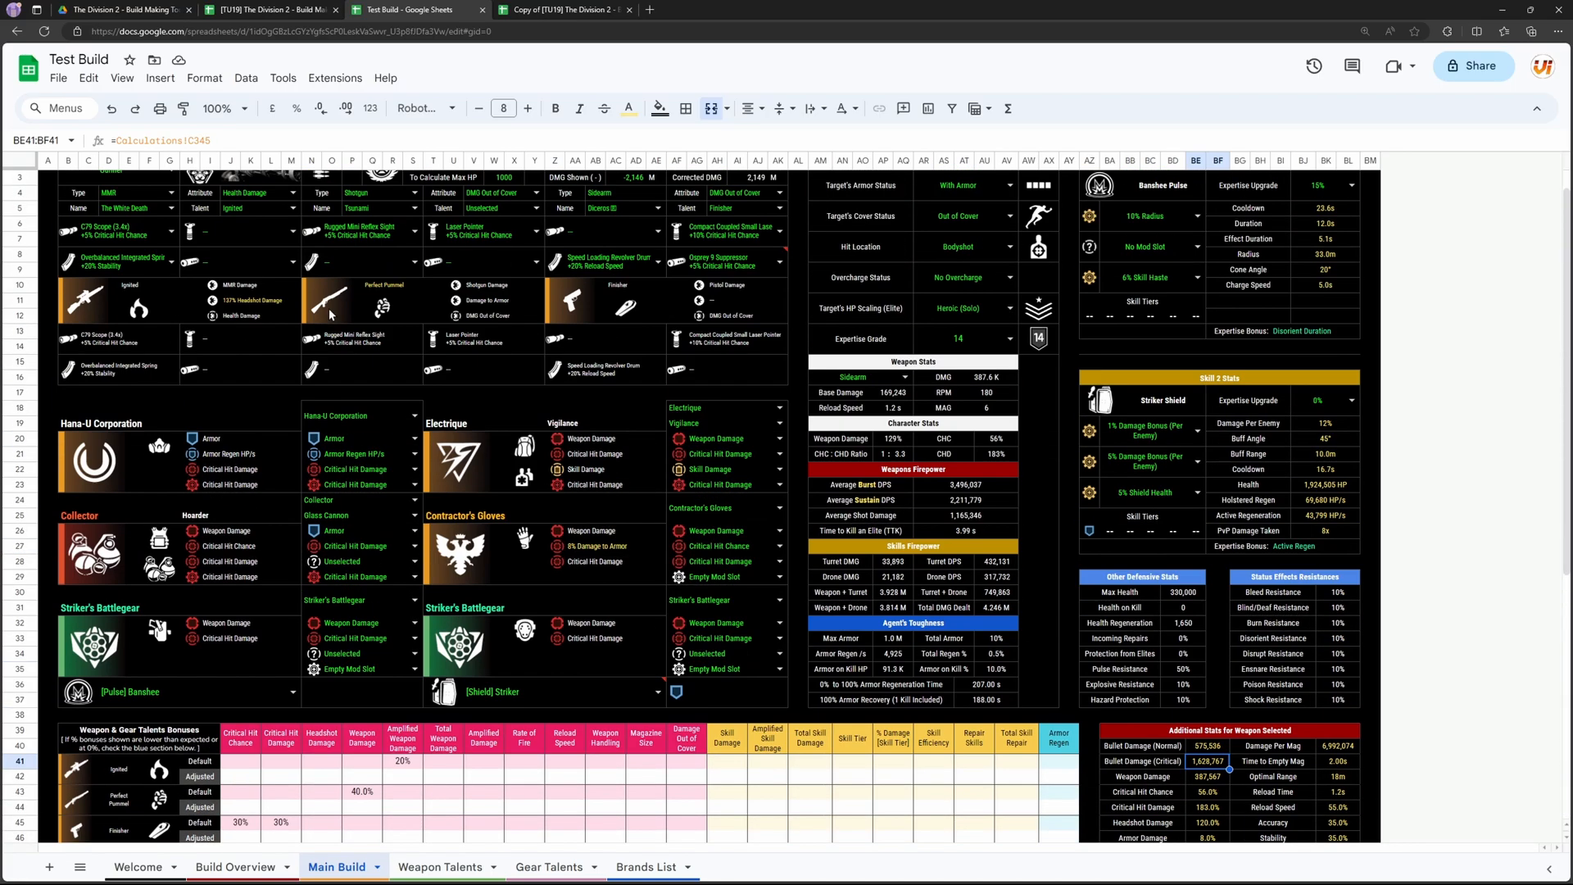
{"action": "scroll", "coordinate": [405, 471], "scroll_direction": "down", "scroll_amount": 8}
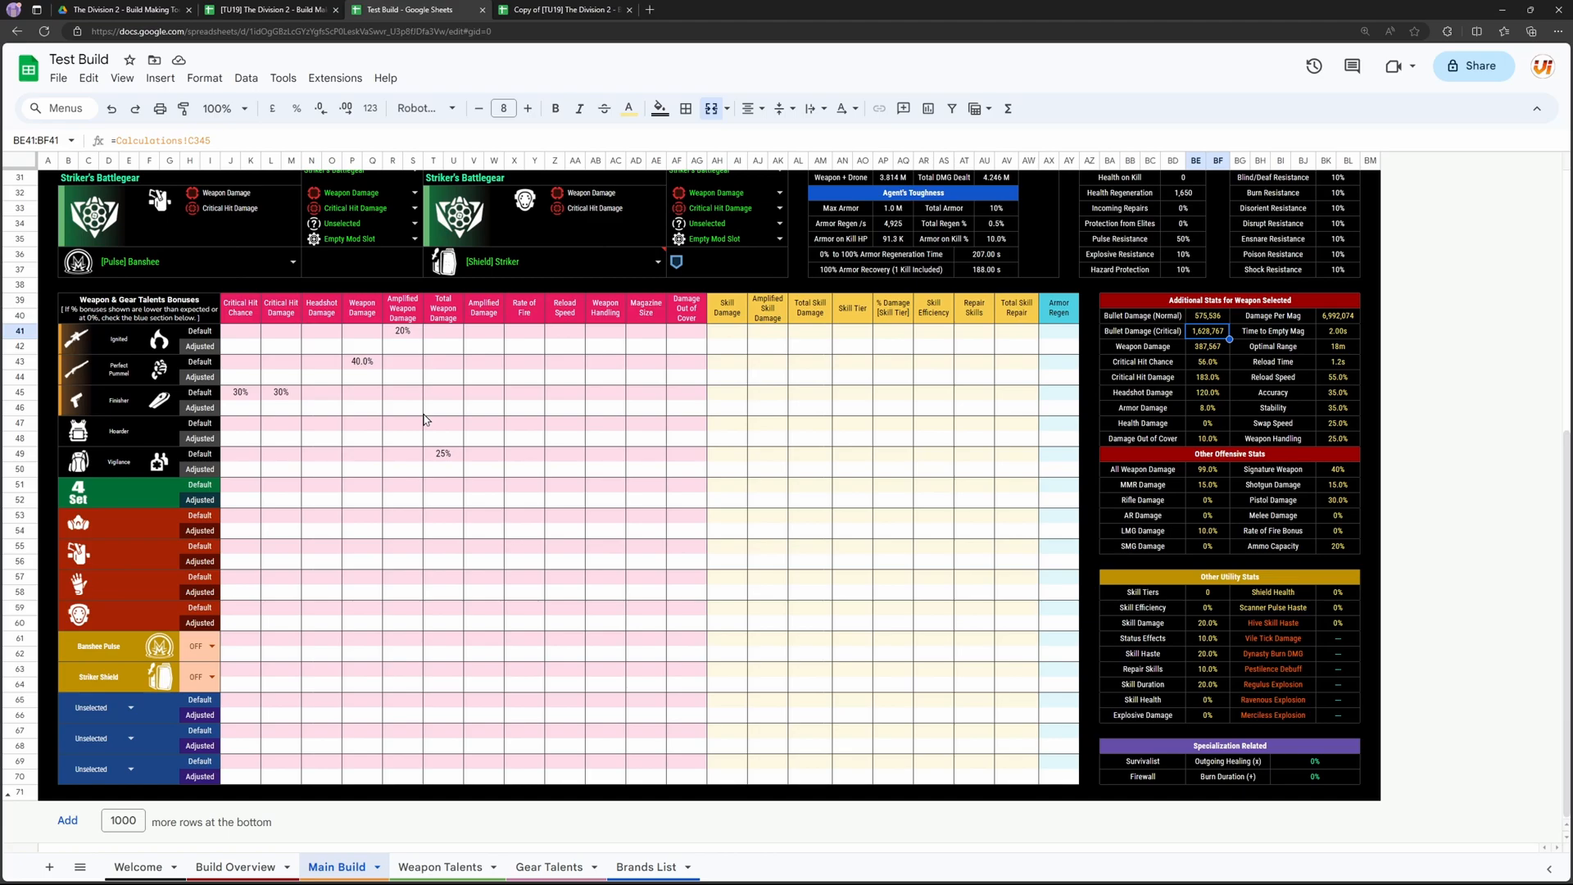
{"action": "scroll", "coordinate": [446, 401], "scroll_direction": "up", "scroll_amount": 10}
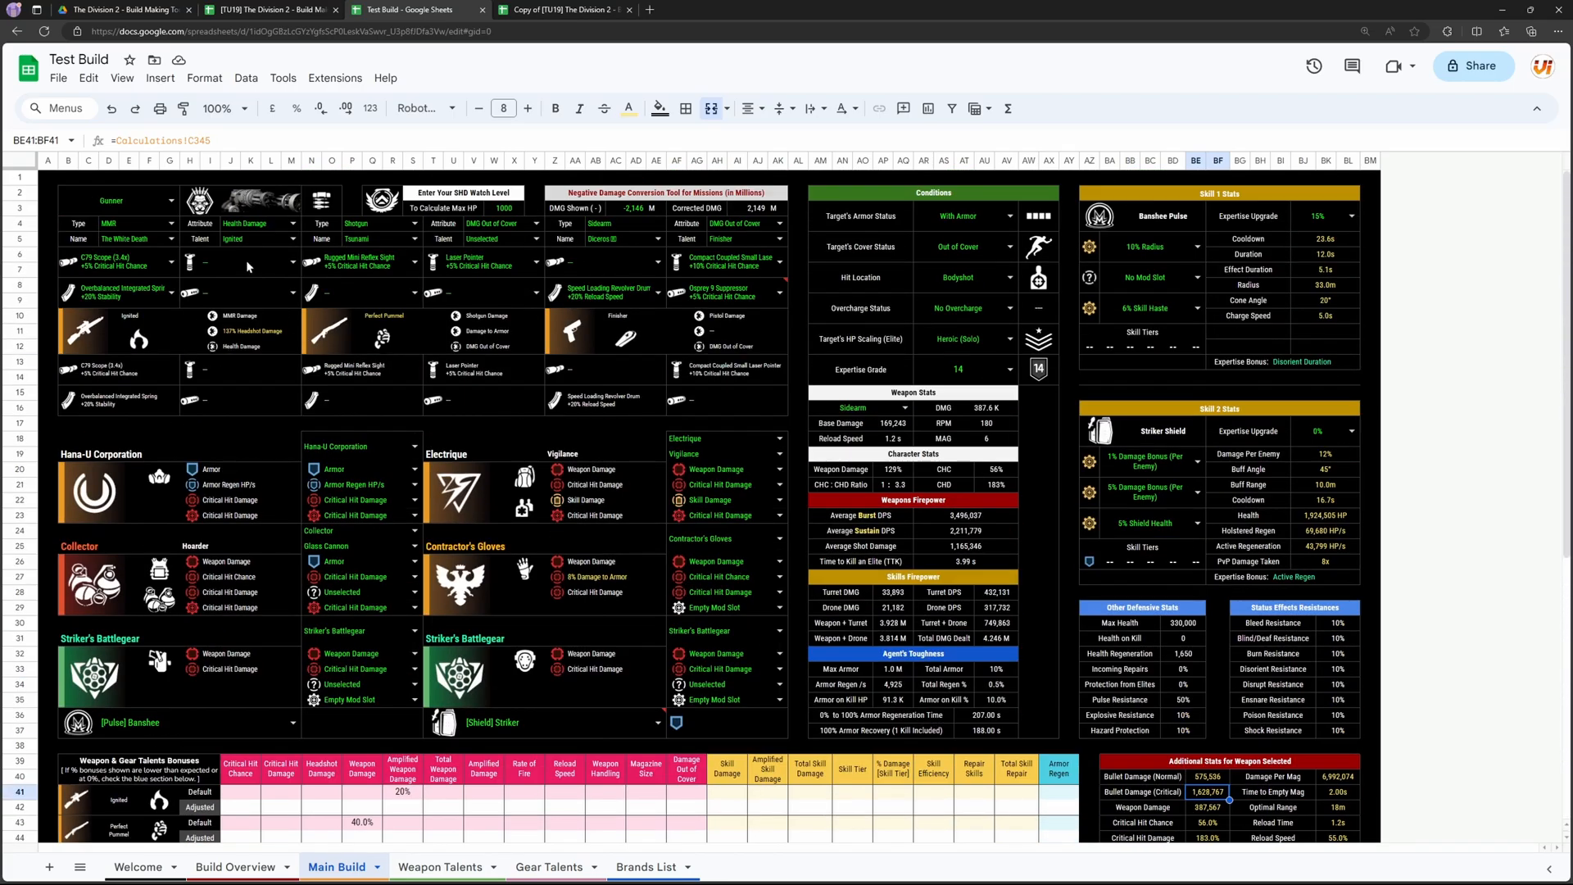
{"action": "scroll", "coordinate": [185, 290], "scroll_direction": "down", "scroll_amount": 5}
{"action": "scroll", "coordinate": [168, 277], "scroll_direction": "up", "scroll_amount": 5}
{"action": "scroll", "coordinate": [152, 346], "scroll_direction": "down", "scroll_amount": 8}
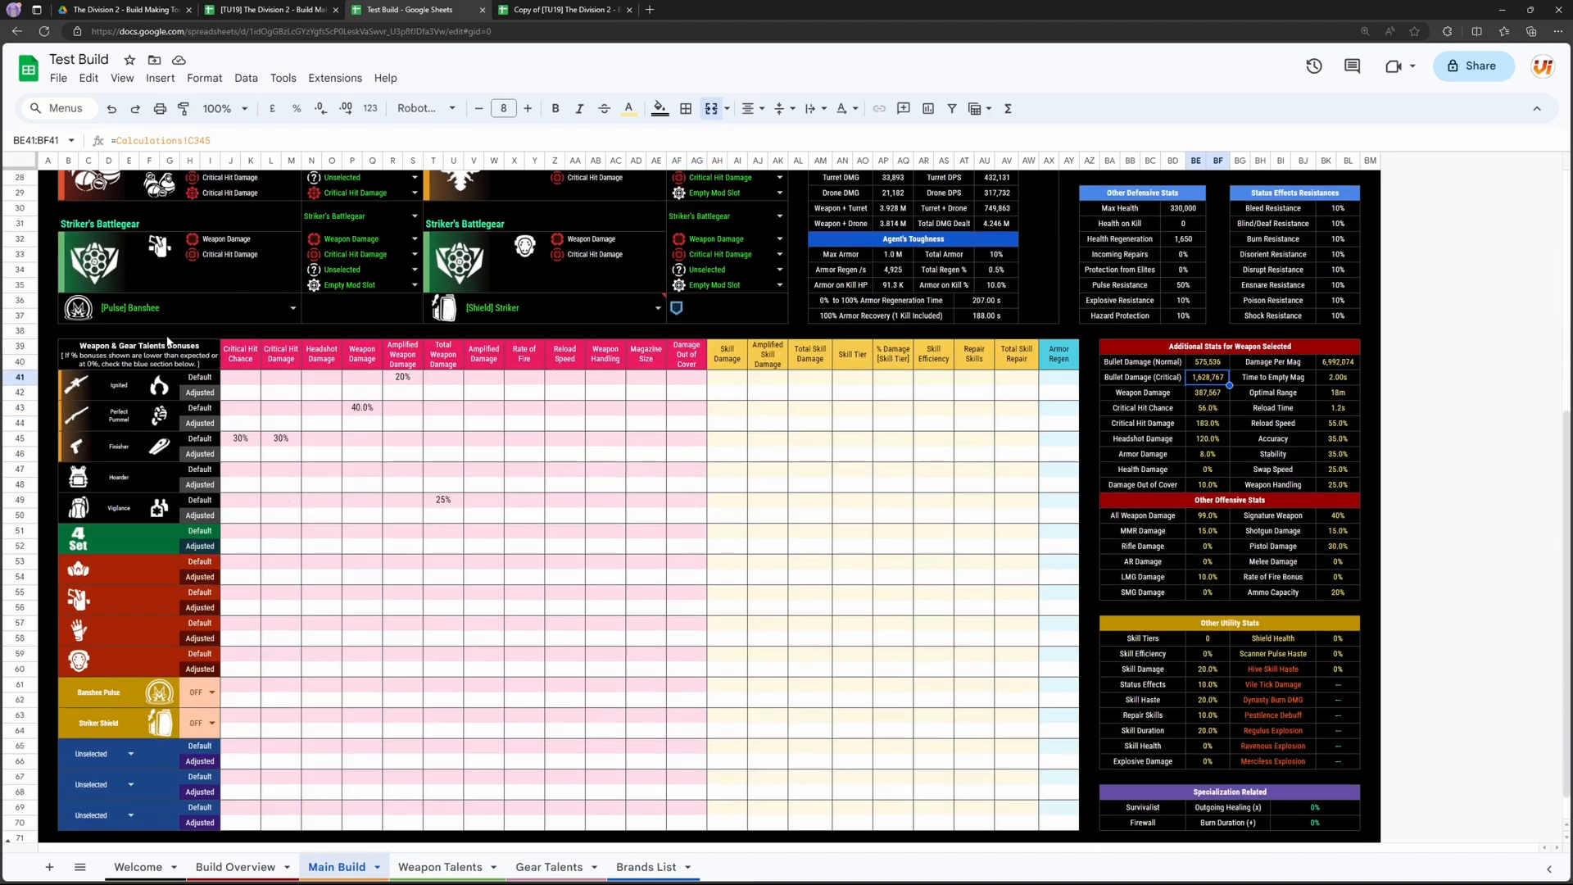
{"action": "scroll", "coordinate": [518, 442], "scroll_direction": "down", "scroll_amount": 1}
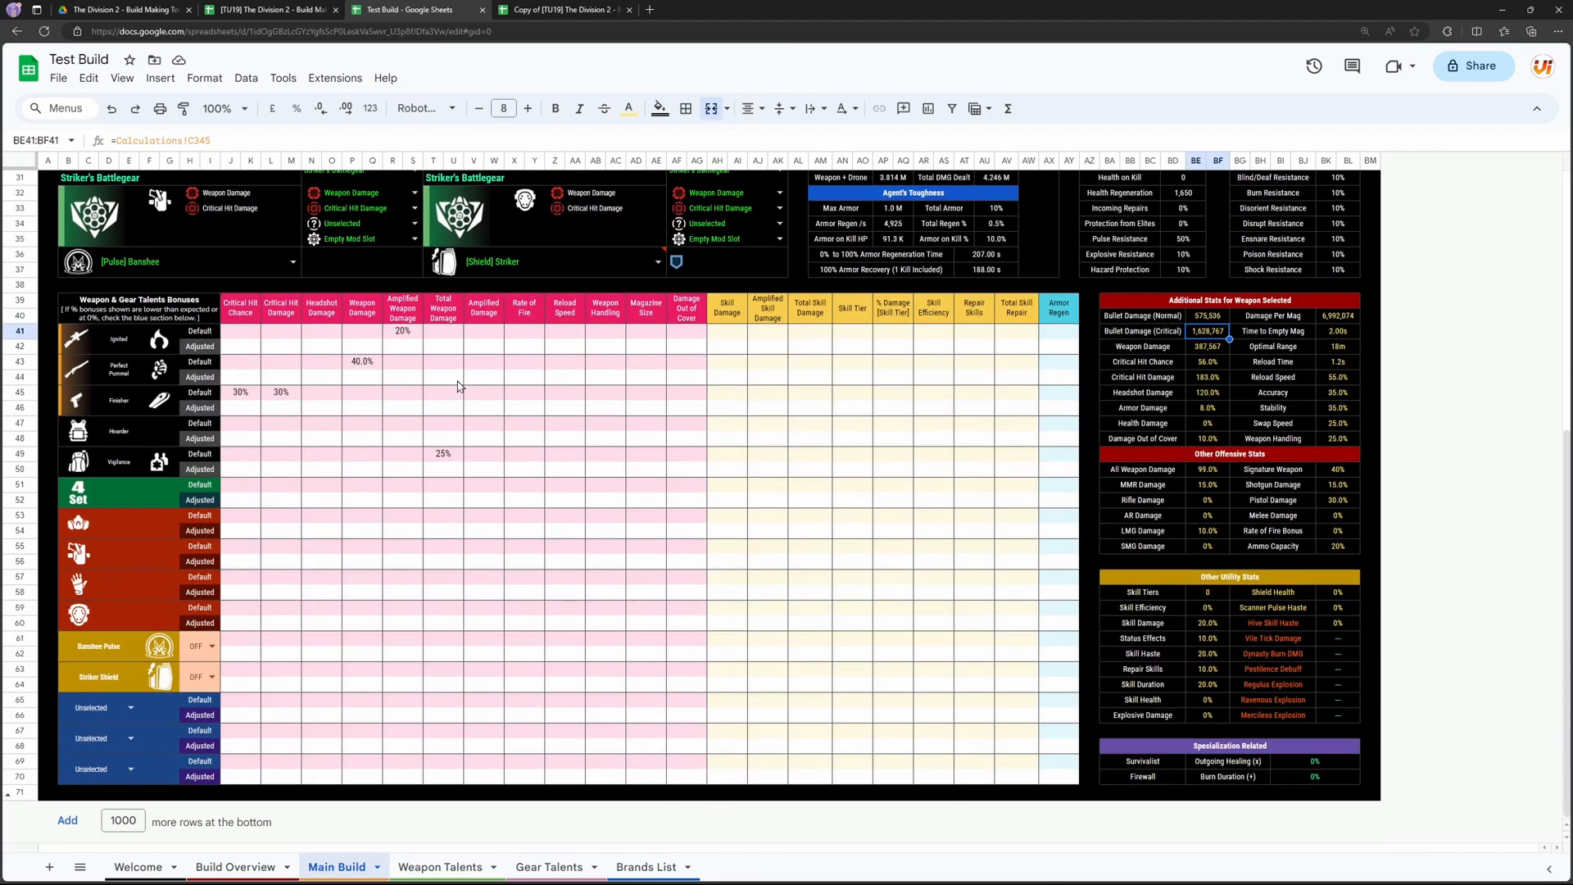
Step: Check Ignited's default bonus and select its Adjusted cell under Amplified Weapon Damage
{"action": "left_click", "coordinate": [410, 333]}
{"action": "left_click", "coordinate": [150, 344]}
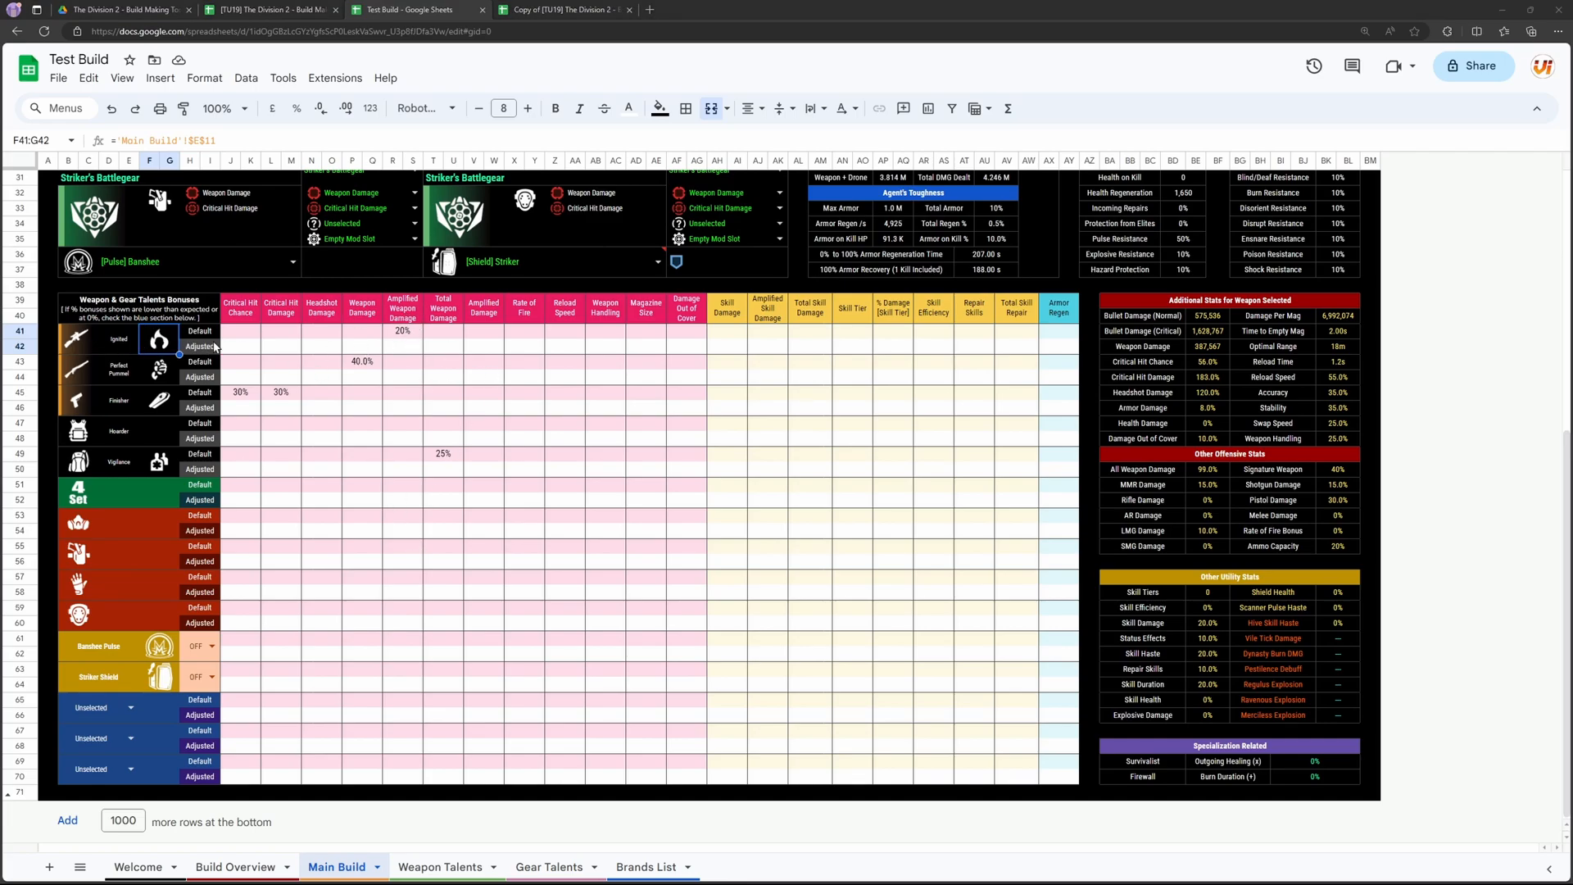
{"action": "left_click", "coordinate": [215, 377]}
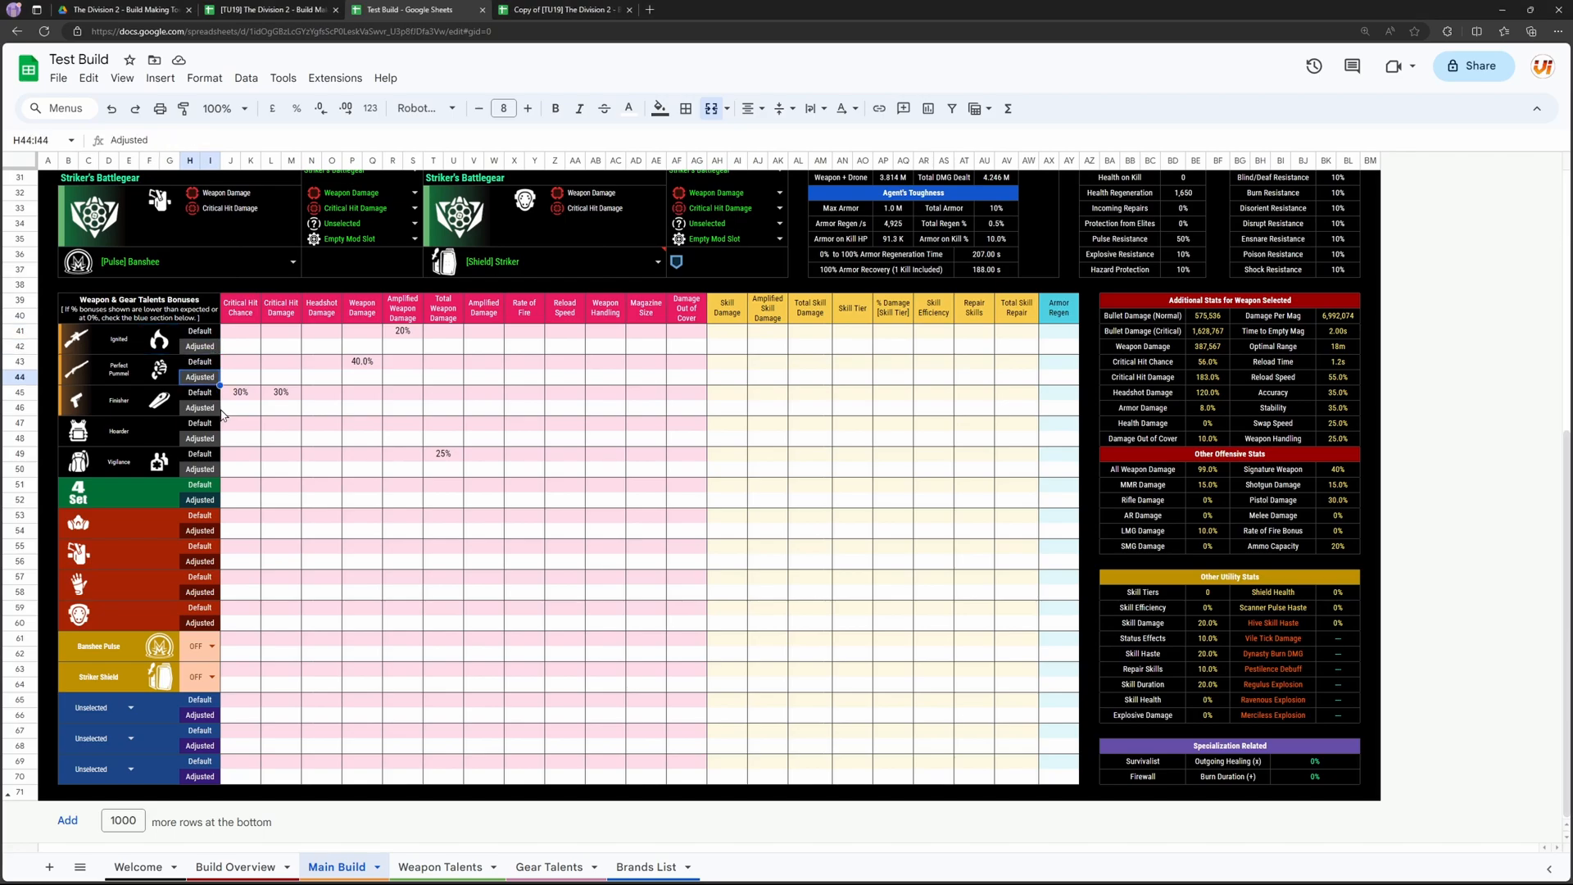
{"action": "left_click", "coordinate": [399, 347]}
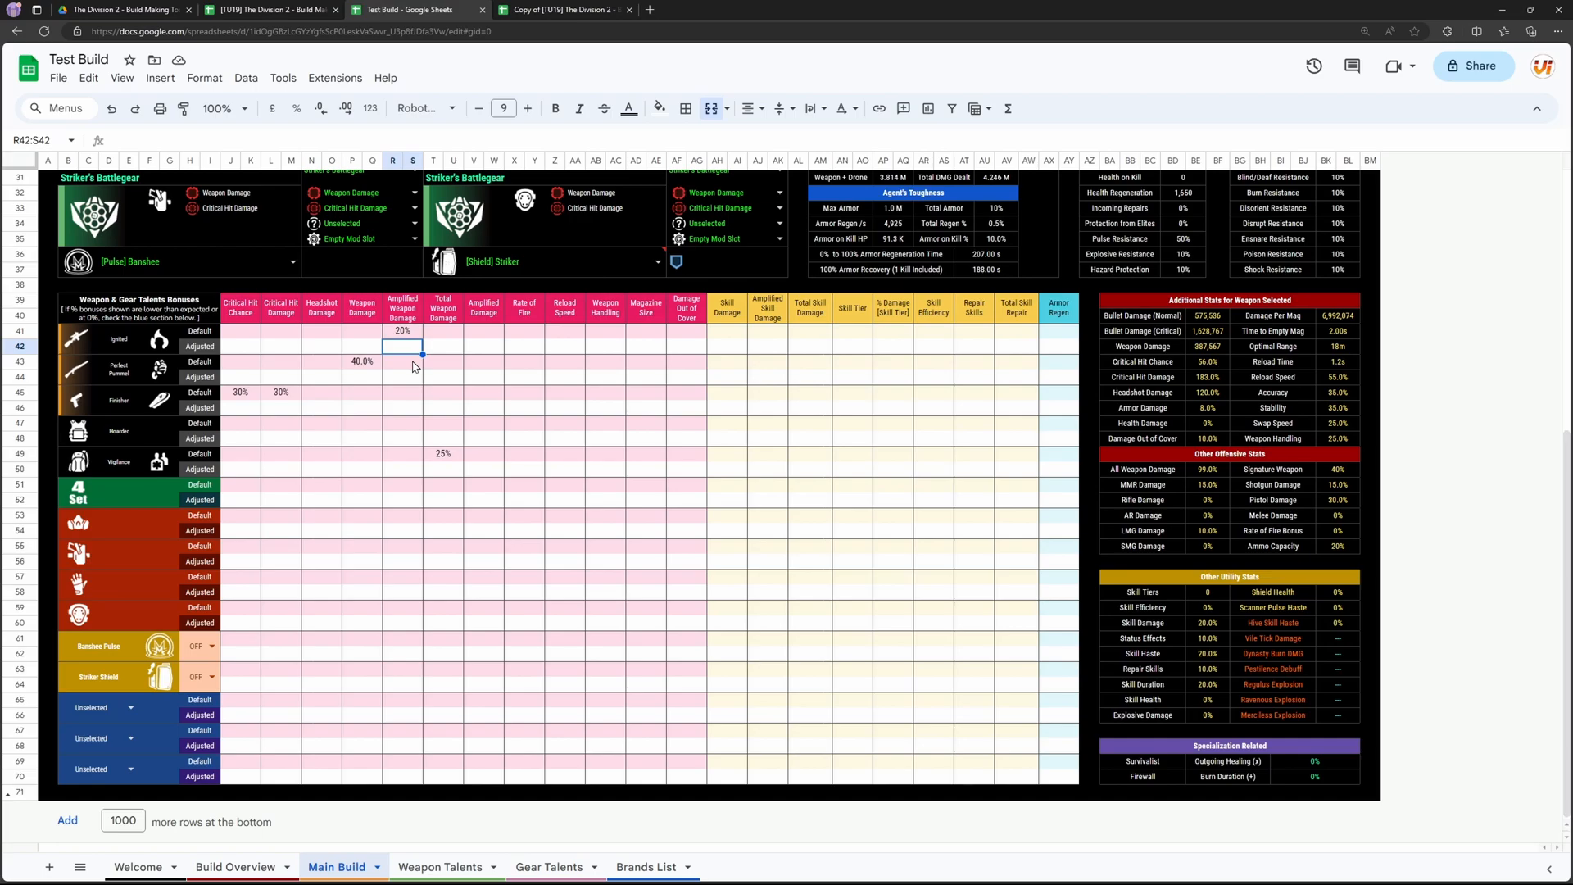
Step: Set Ignited's adjusted Amplified Weapon Damage to 0%, and clear that adjusted value again
{"action": "type", "text": "0"}
{"action": "left_click", "coordinate": [414, 367]}
{"action": "scroll", "coordinate": [287, 373], "scroll_direction": "up", "scroll_amount": 10}
{"action": "scroll", "coordinate": [234, 302], "scroll_direction": "down", "scroll_amount": 10}
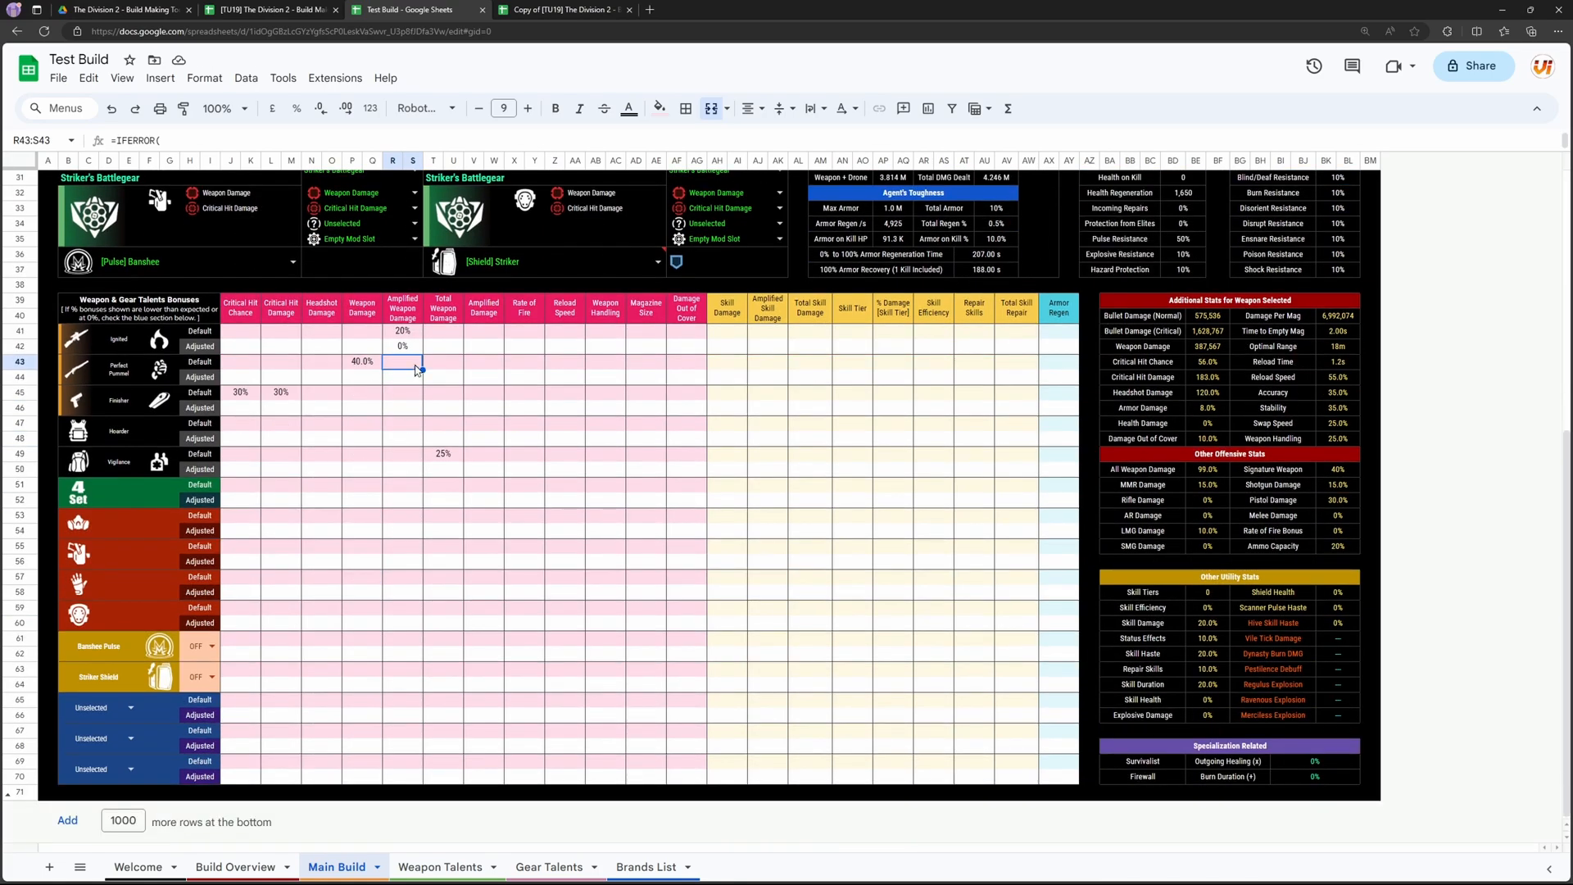
{"action": "left_click", "coordinate": [407, 346]}
{"action": "key", "text": "Delete"}
Step: Replace the Collector chest piece and the Hana-U Corporation mask with Striker's Battlegear
{"action": "scroll", "coordinate": [409, 432], "scroll_direction": "up", "scroll_amount": 3}
{"action": "scroll", "coordinate": [409, 431], "scroll_direction": "up", "scroll_amount": 3}
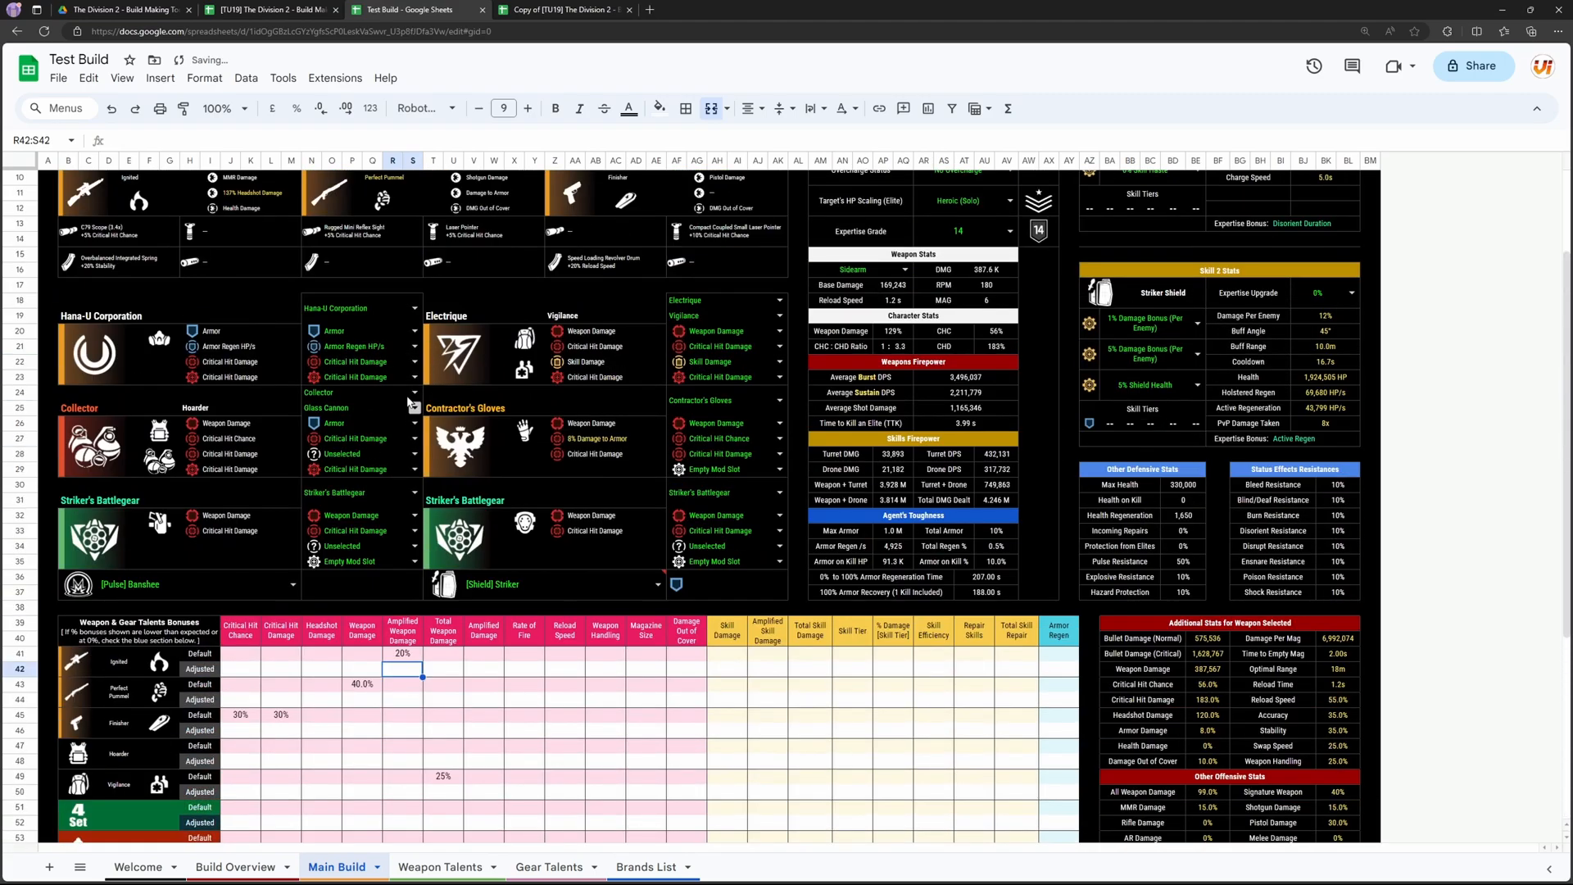
{"action": "left_click", "coordinate": [332, 385]}
{"action": "left_click", "coordinate": [349, 410]}
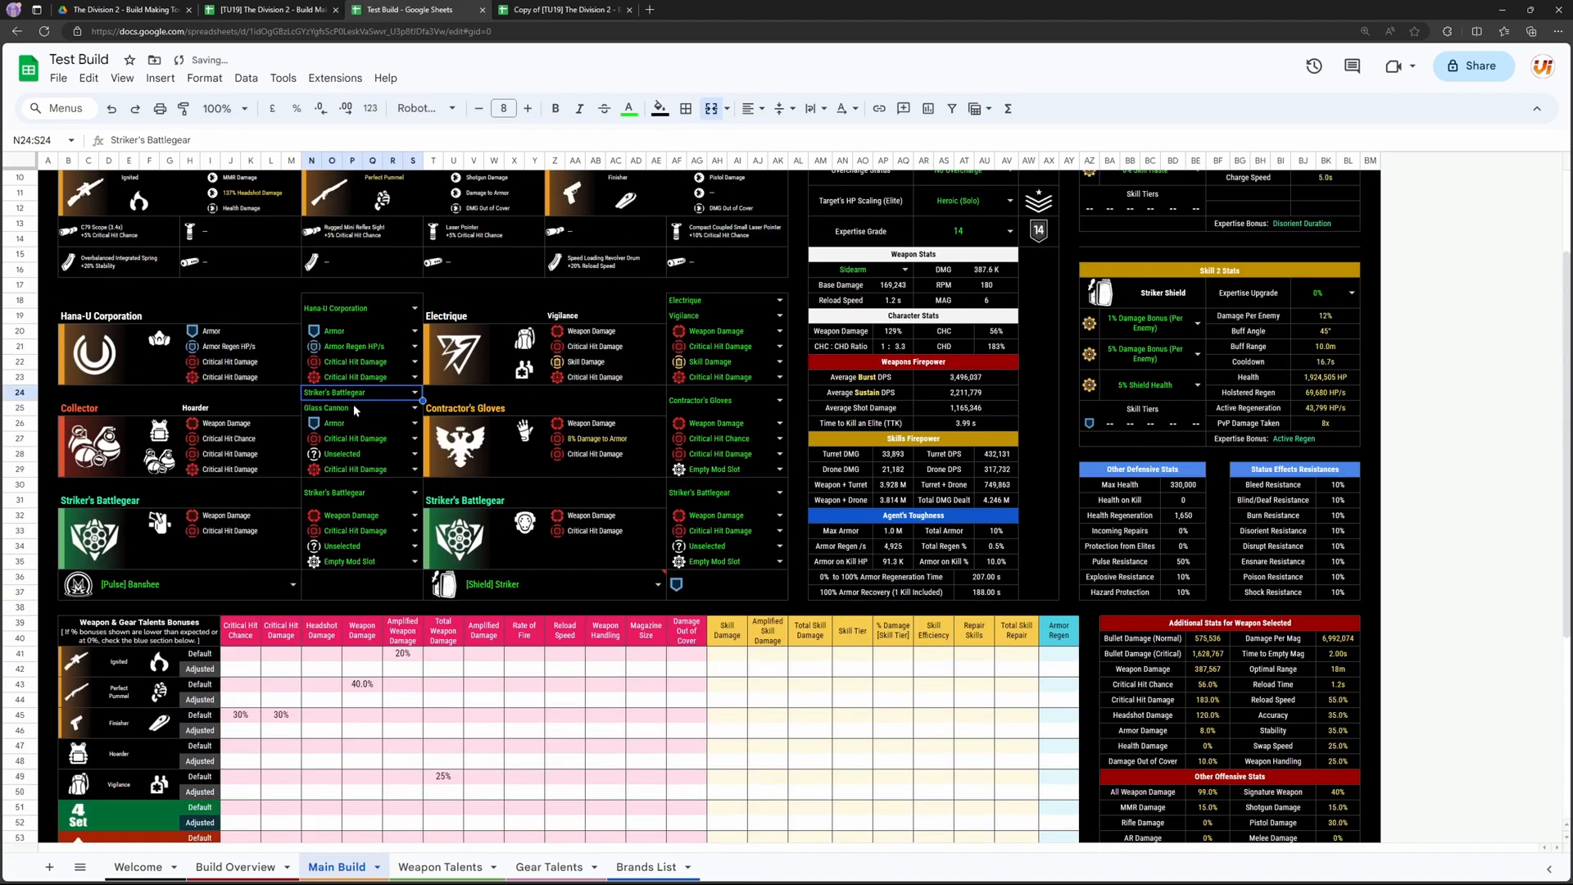
{"action": "left_click", "coordinate": [331, 311]}
{"action": "left_click", "coordinate": [332, 312]}
{"action": "left_click", "coordinate": [345, 338]}
Step: Set the adjusted Amplified Weapon Damage of the four-piece Striker's Gamble bonus to 12%
{"action": "scroll", "coordinate": [385, 461], "scroll_direction": "down", "scroll_amount": 6}
{"action": "left_click", "coordinate": [431, 456]}
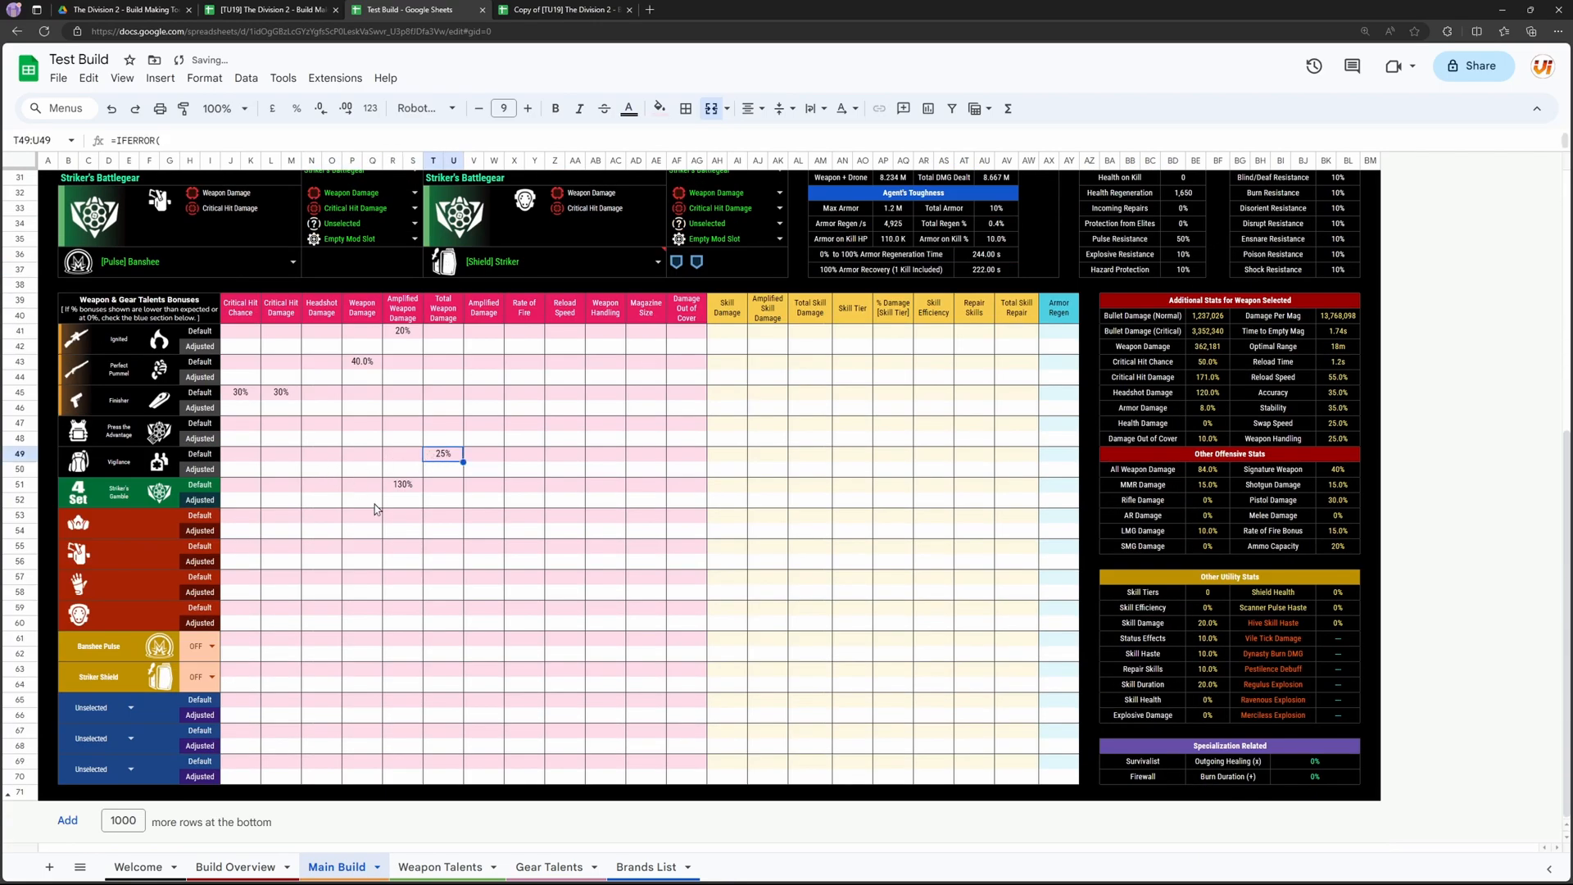
{"action": "left_click", "coordinate": [380, 499]}
{"action": "left_click", "coordinate": [385, 501]}
{"action": "scroll", "coordinate": [382, 504], "scroll_direction": "up", "scroll_amount": 6}
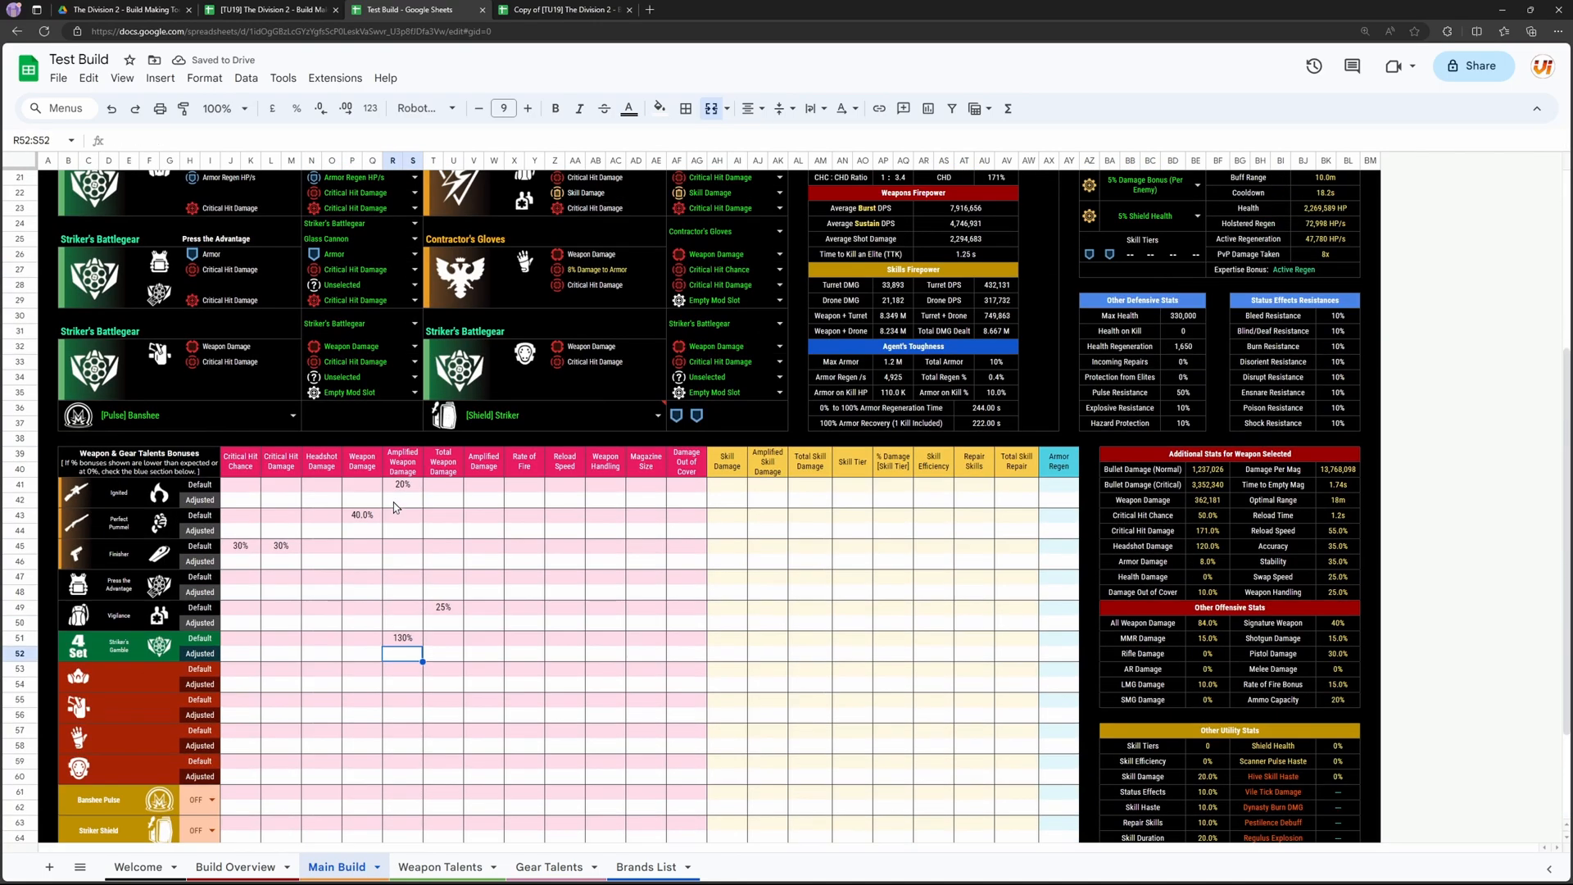
{"action": "scroll", "coordinate": [380, 515], "scroll_direction": "down", "scroll_amount": 6}
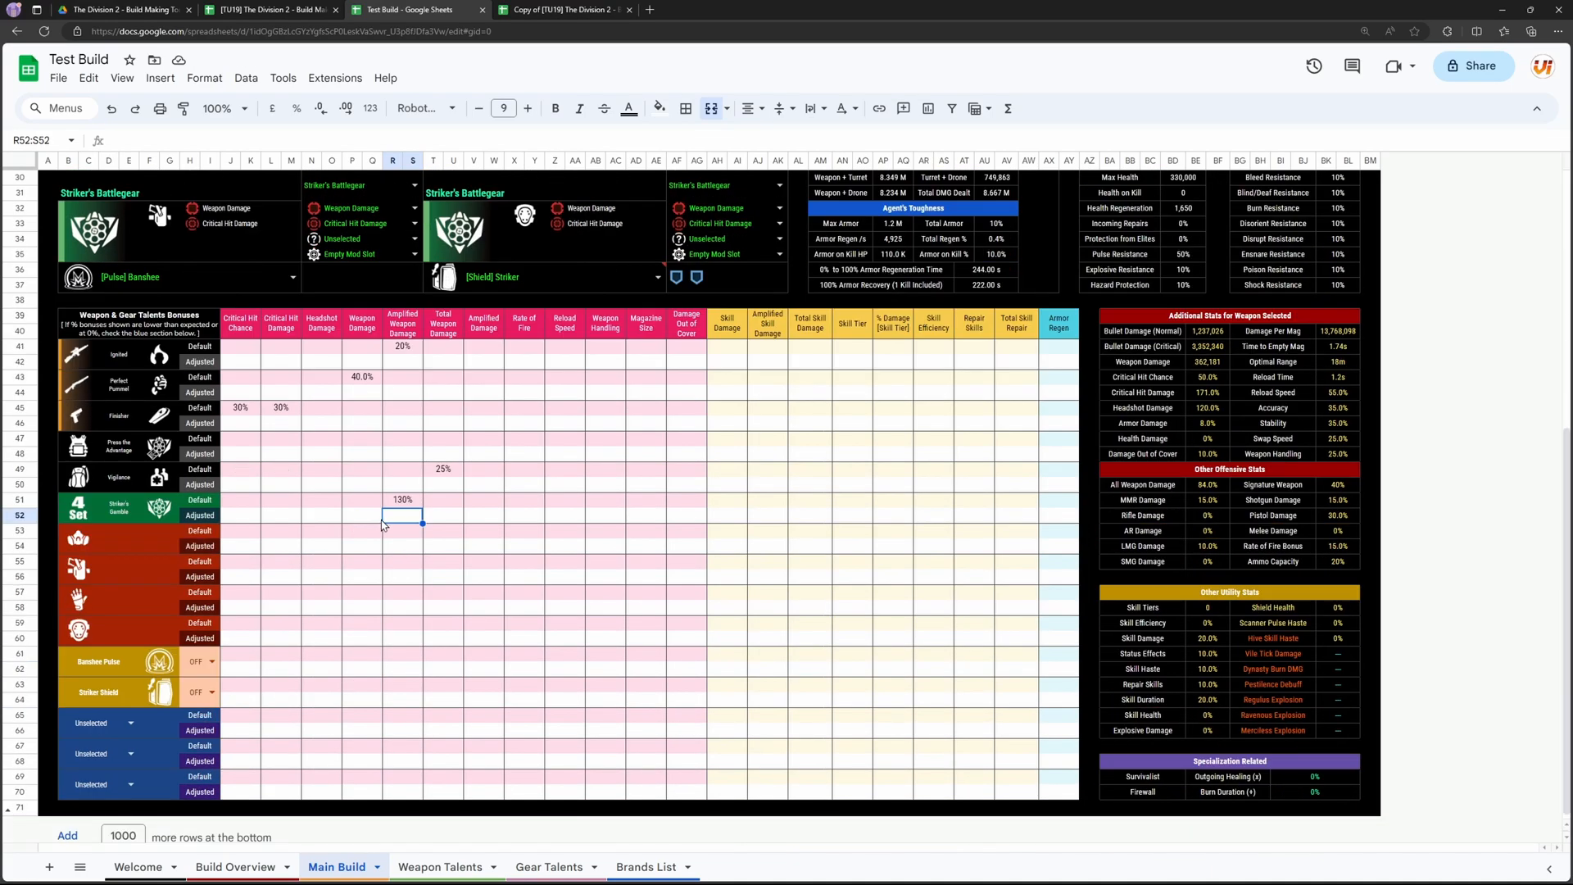
{"action": "type", "text": "12%"}
{"action": "key", "text": "Return"}
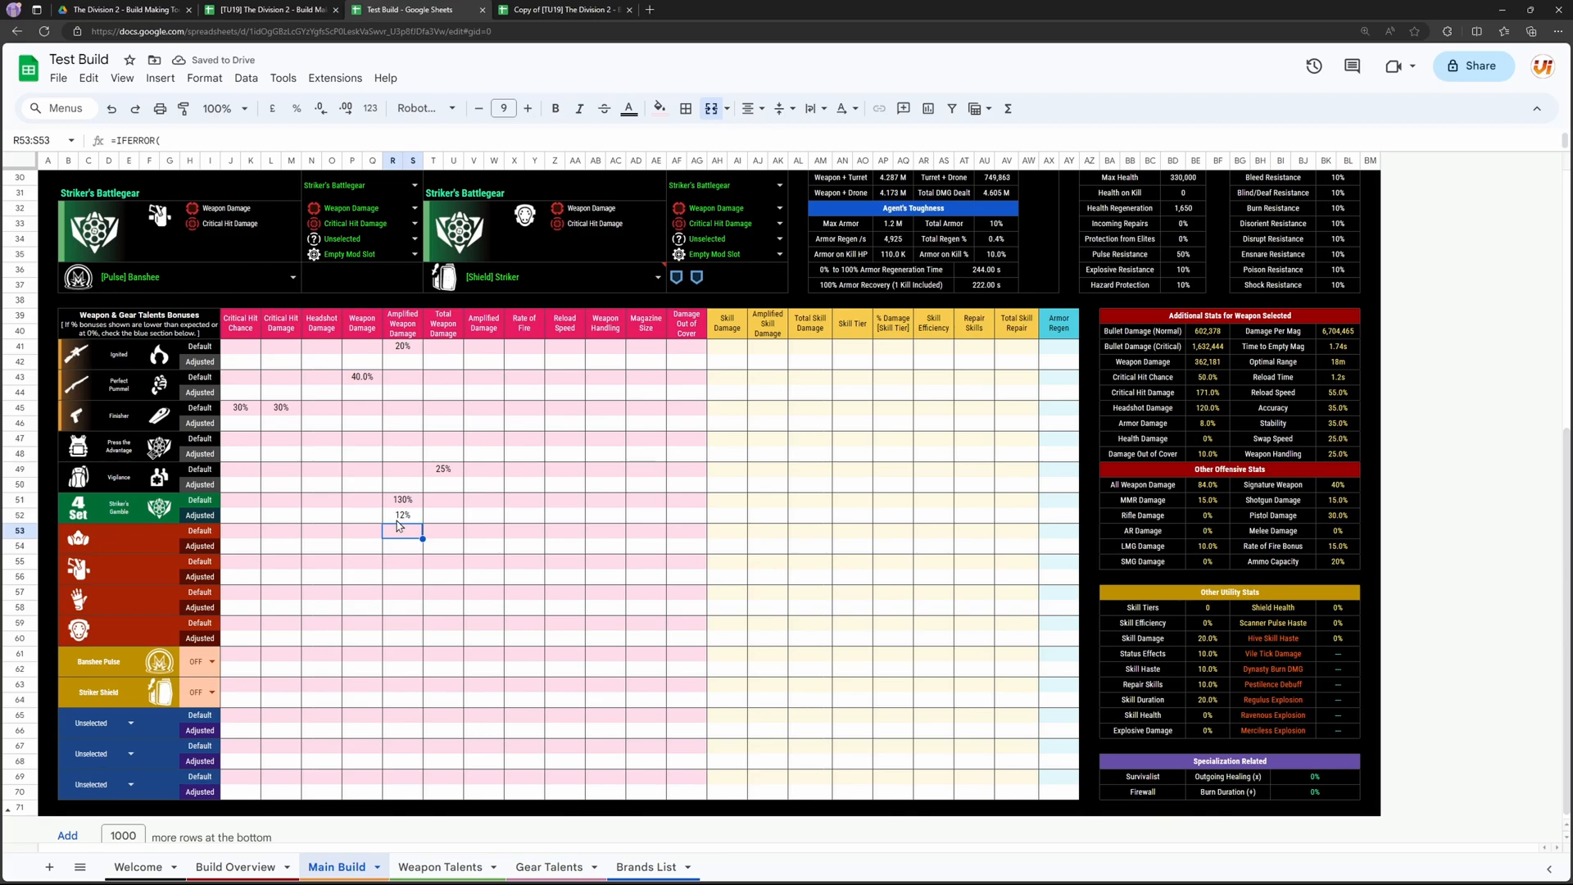
Step: Try 67% as the adjusted Amplified Weapon Damage for Striker's Gamble, and clear the adjusted value again
{"action": "left_click", "coordinate": [402, 522]}
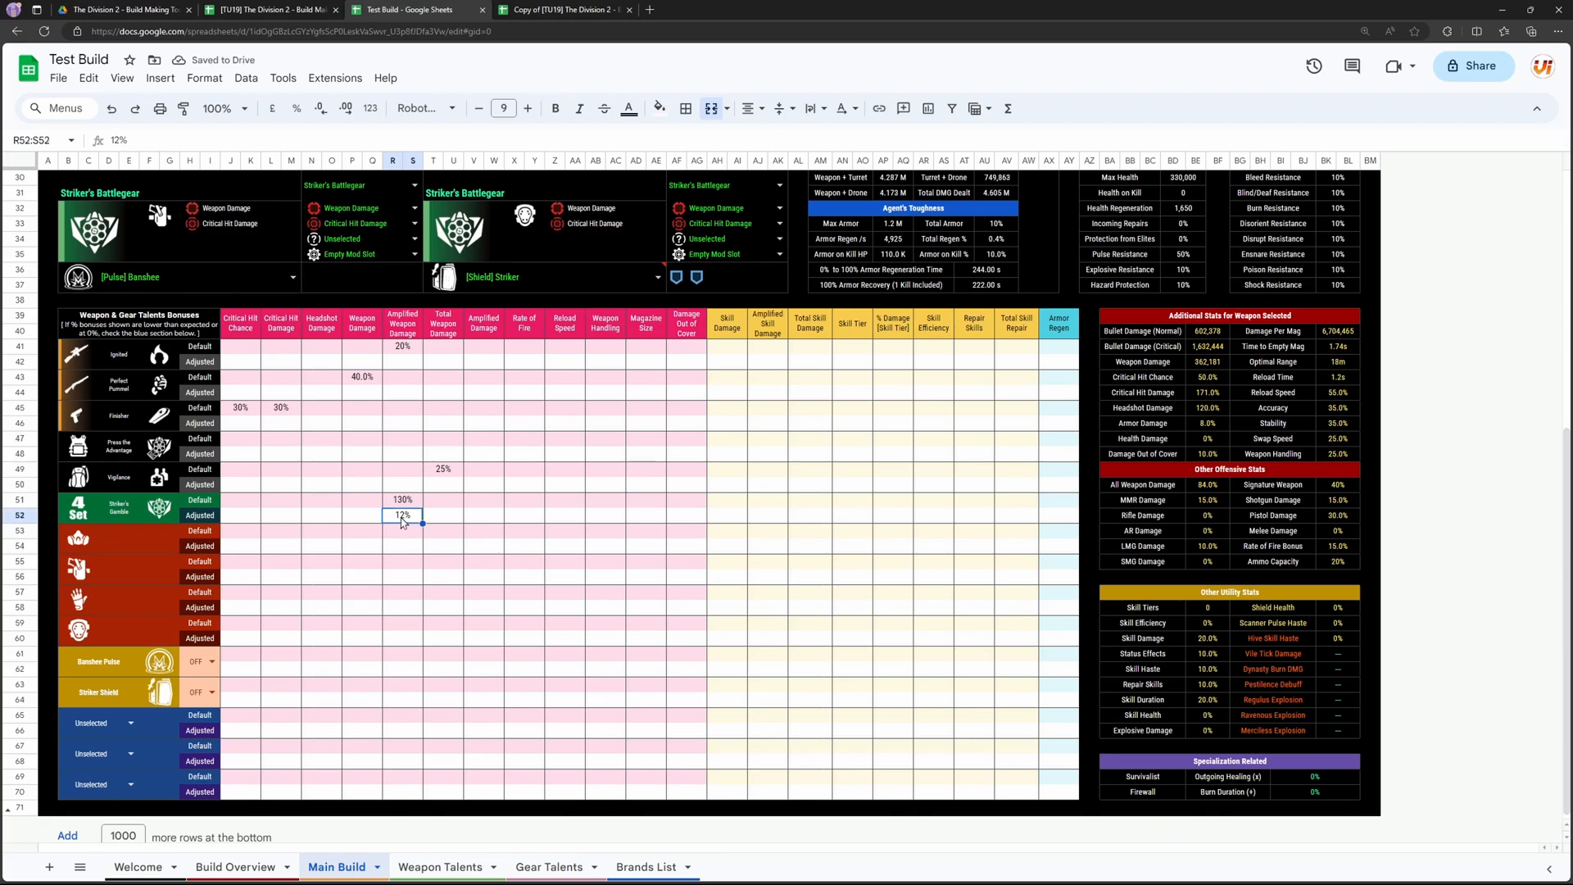
{"action": "type", "text": "67"}
{"action": "key", "text": "Return"}
{"action": "left_click", "coordinate": [472, 517]}
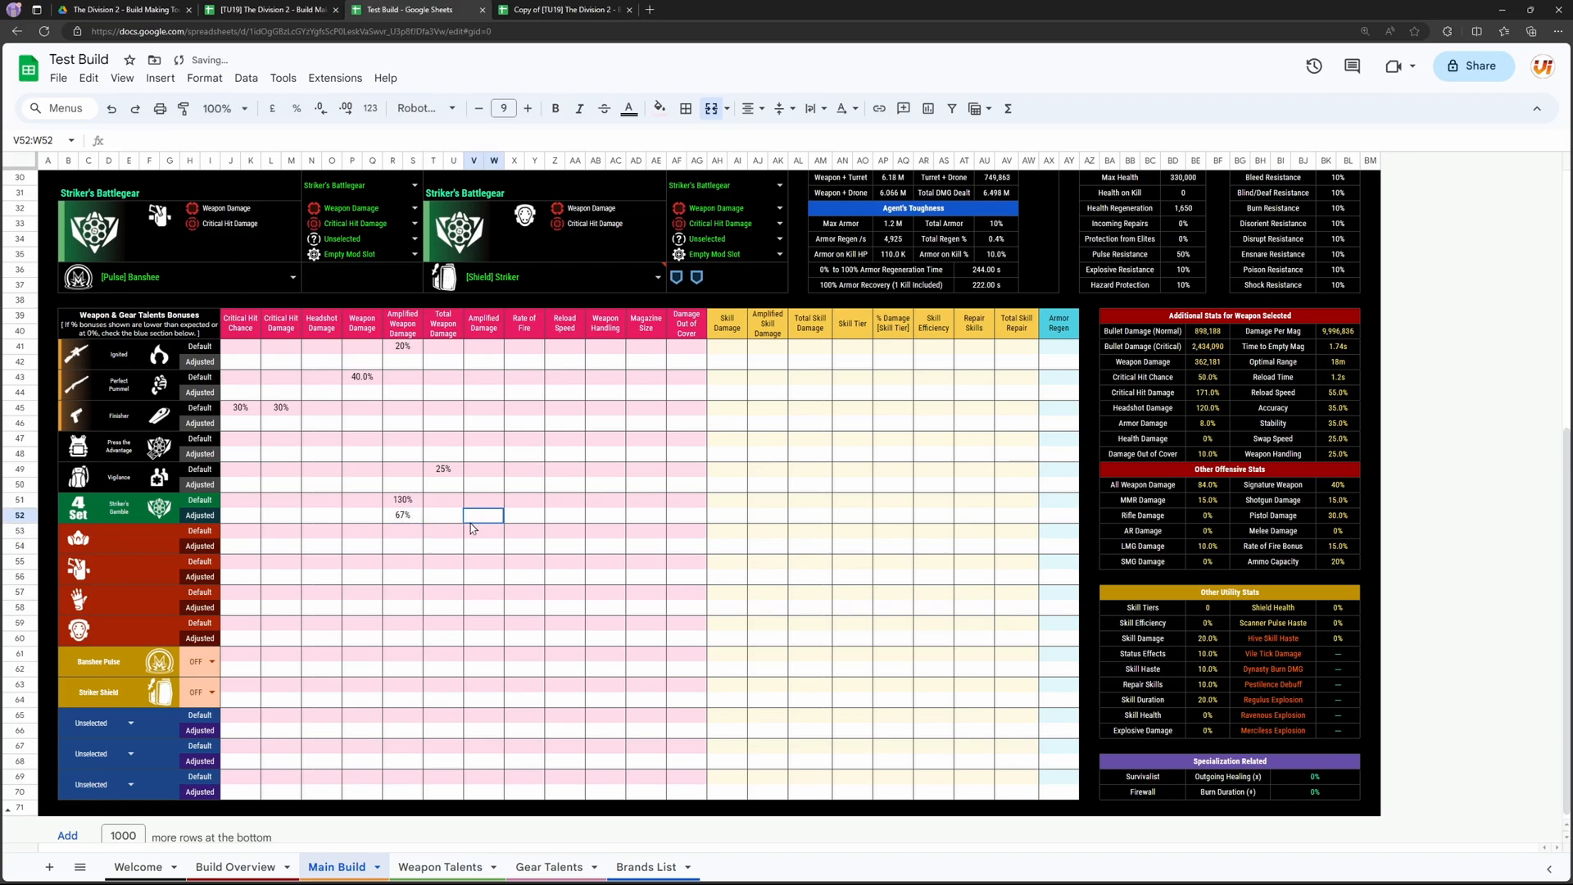
{"action": "left_click", "coordinate": [412, 522]}
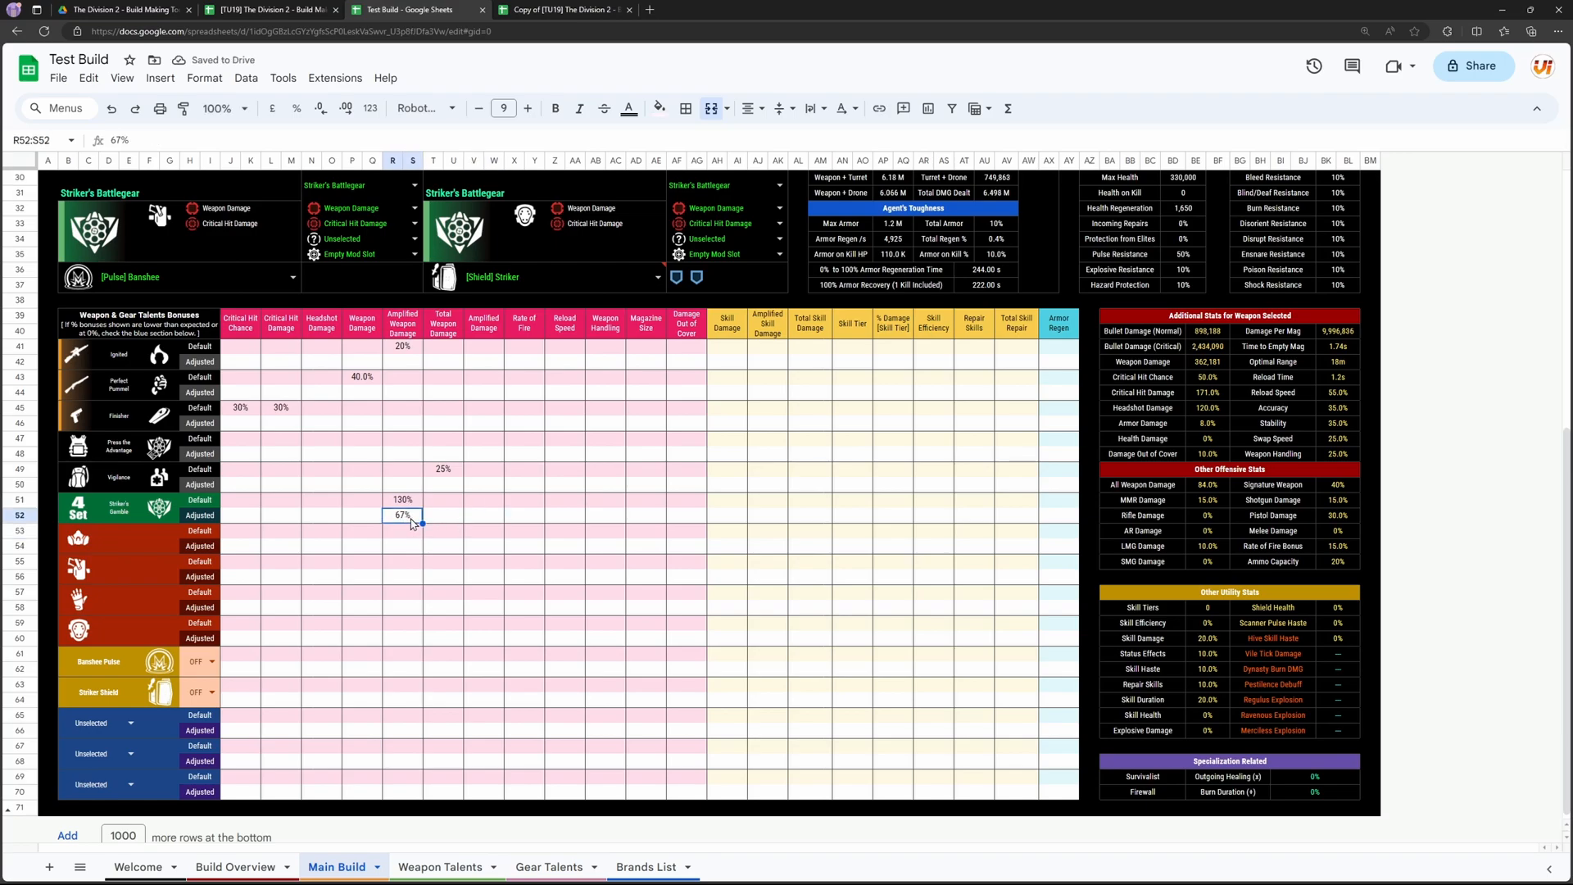
{"action": "key", "text": "Delete"}
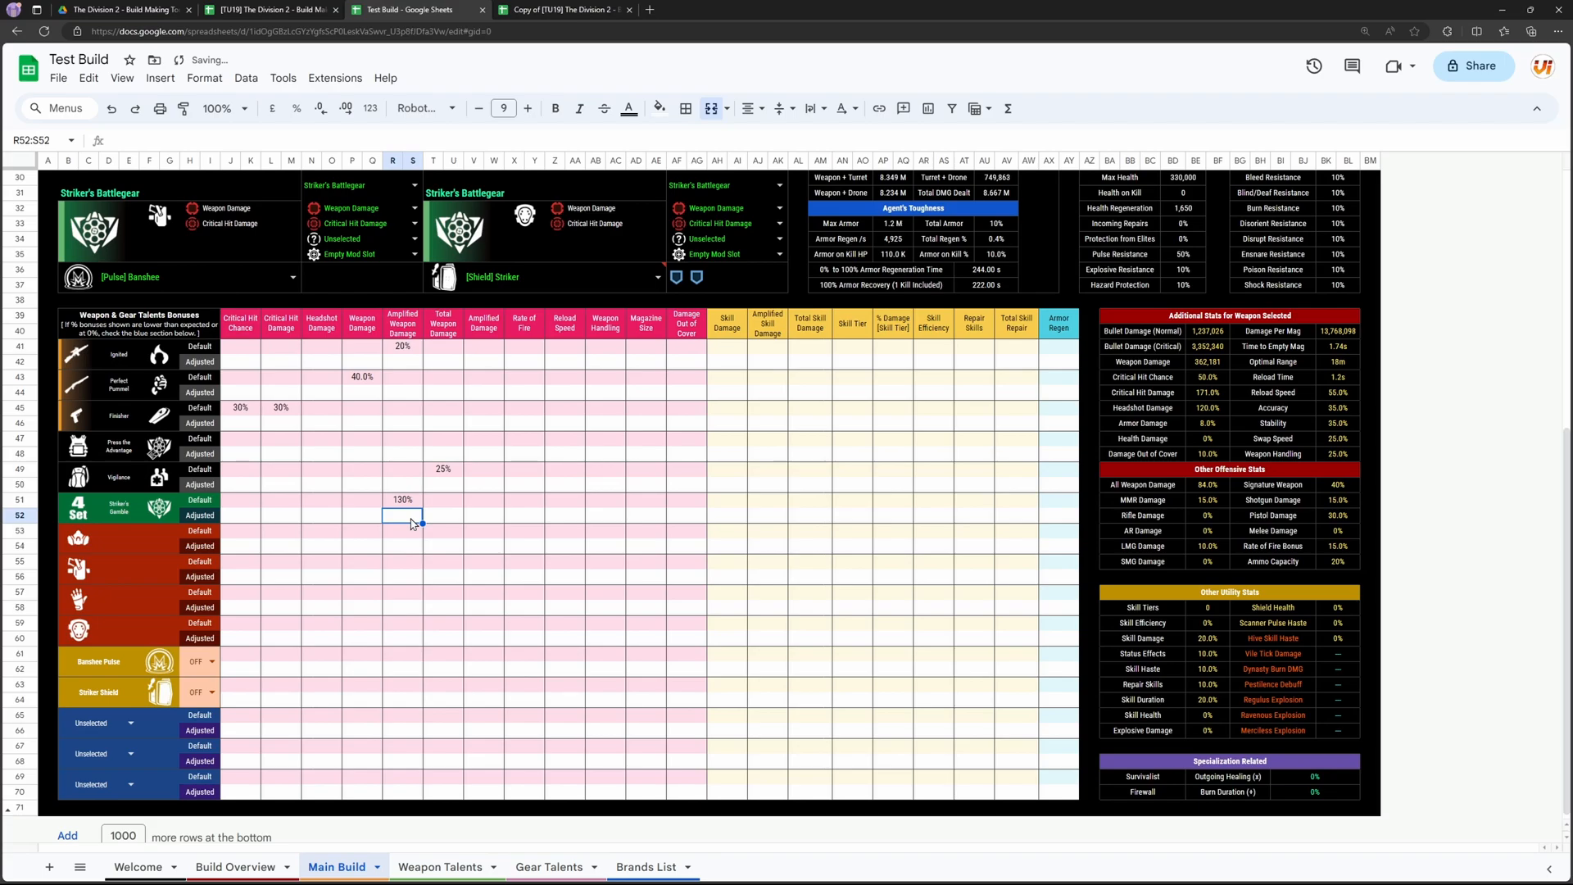
Step: Examine the build's weapons, gear and stats, and compare them with the weapon and skill columns of the talent bonuses table
{"action": "scroll", "coordinate": [412, 521], "scroll_direction": "up", "scroll_amount": 3}
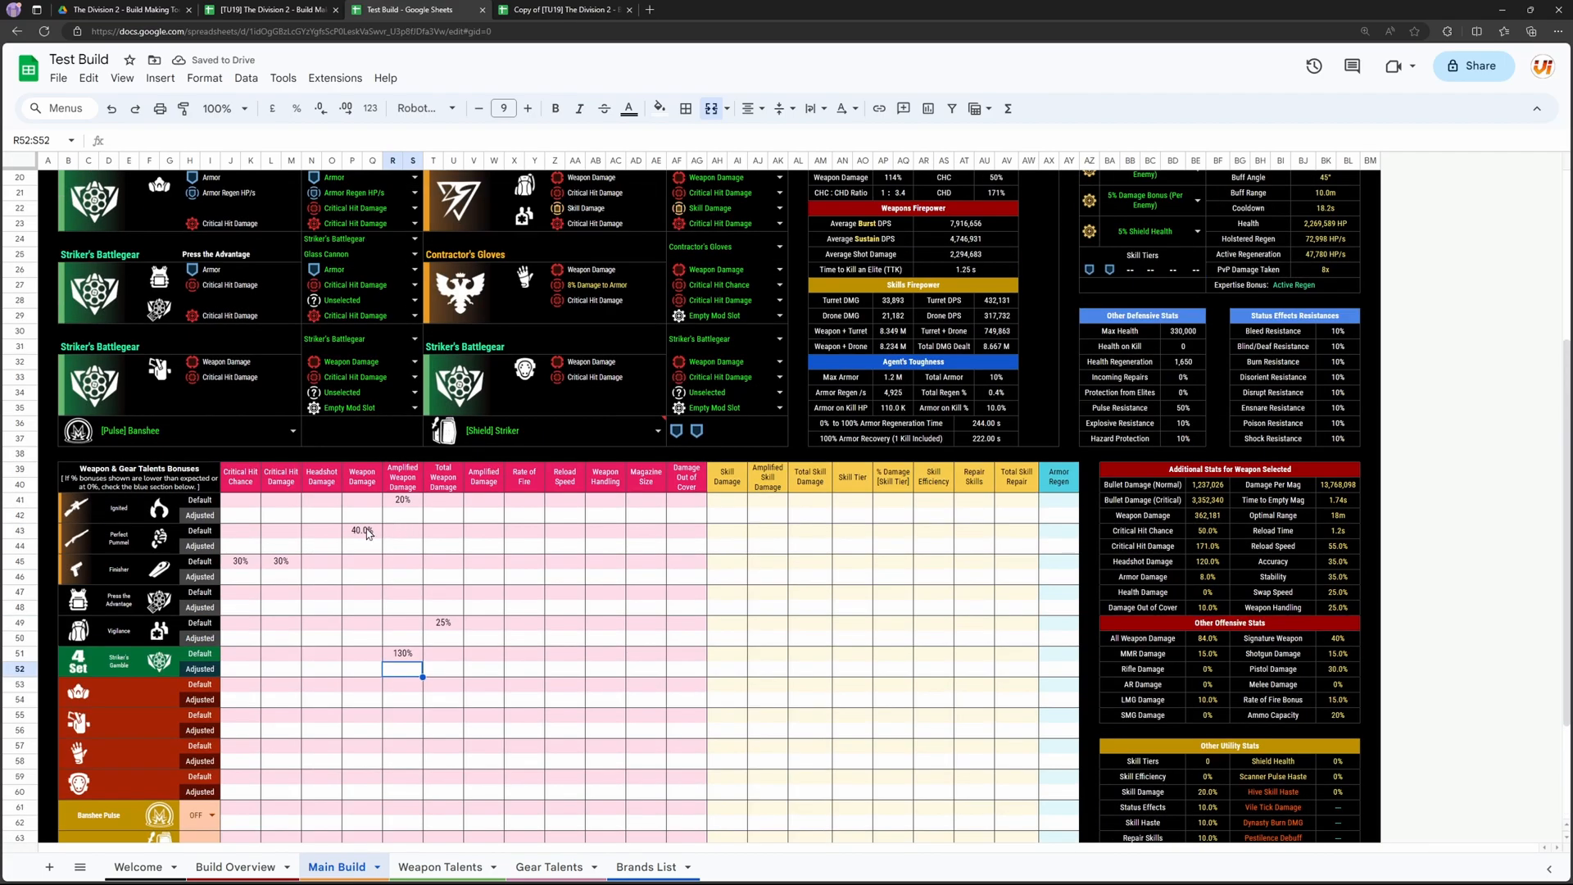
{"action": "scroll", "coordinate": [396, 647], "scroll_direction": "up", "scroll_amount": 3}
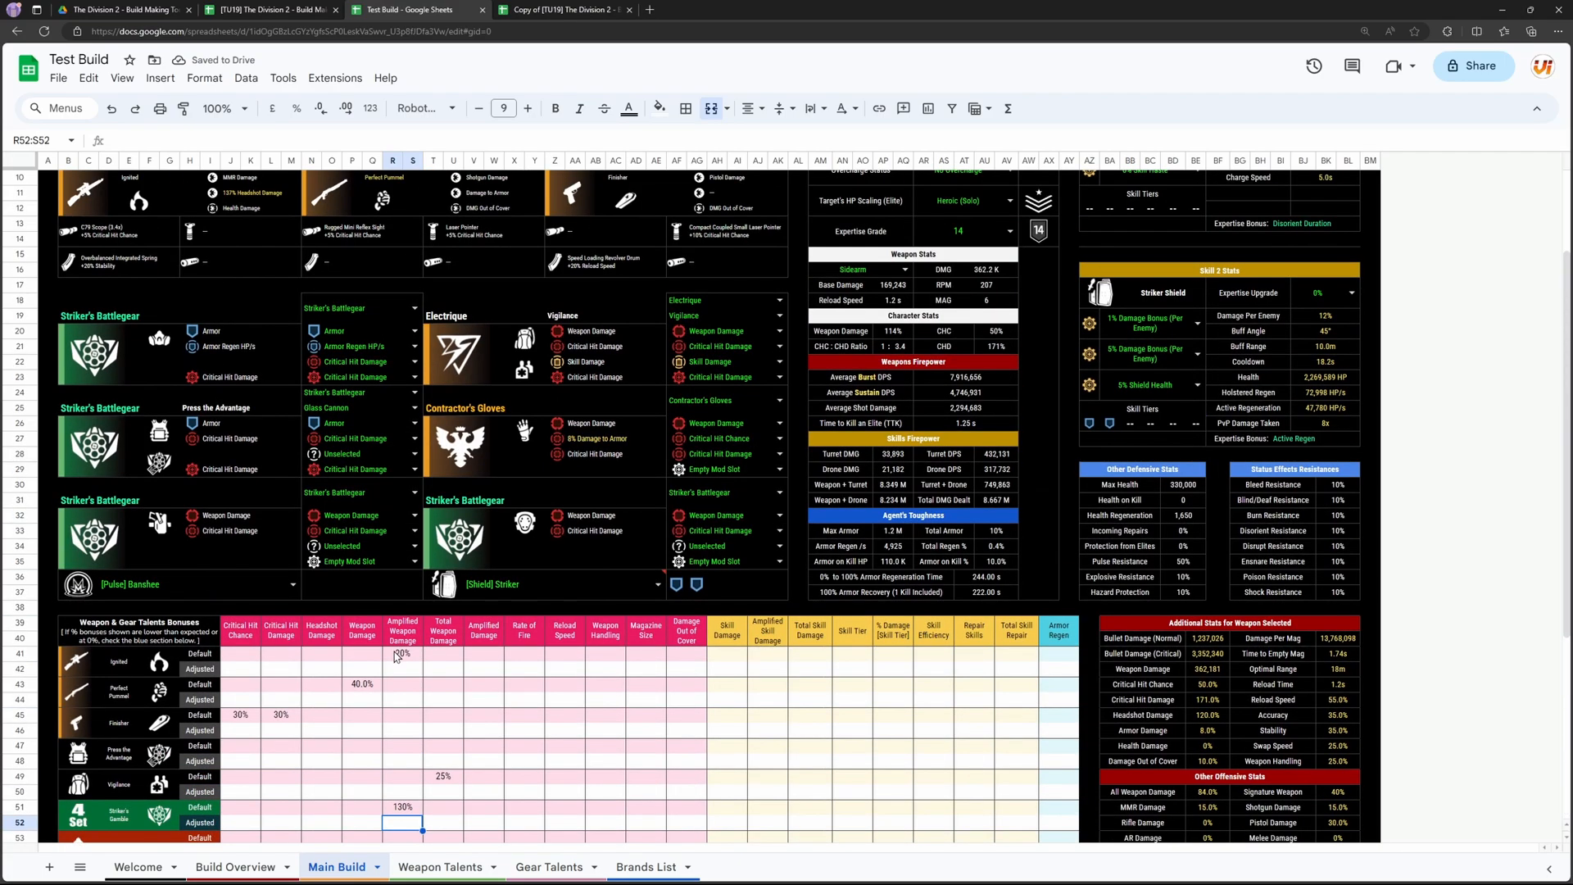
{"action": "scroll", "coordinate": [397, 655], "scroll_direction": "up", "scroll_amount": 3}
{"action": "scroll", "coordinate": [402, 655], "scroll_direction": "down", "scroll_amount": 5}
{"action": "scroll", "coordinate": [492, 504], "scroll_direction": "up", "scroll_amount": 5}
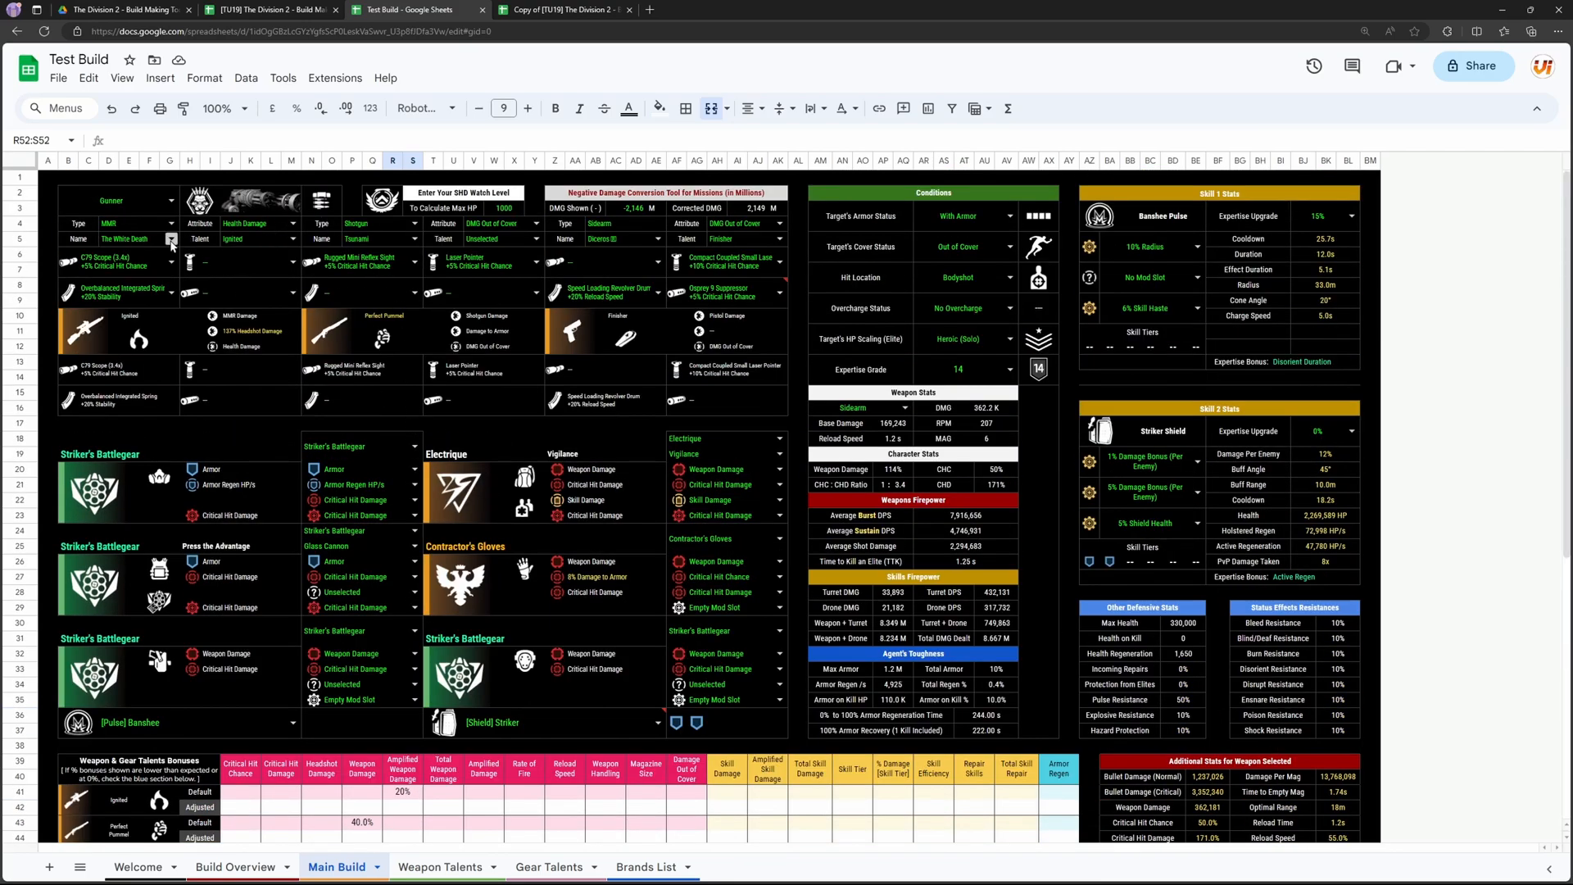
{"action": "scroll", "coordinate": [475, 491], "scroll_direction": "down", "scroll_amount": 5}
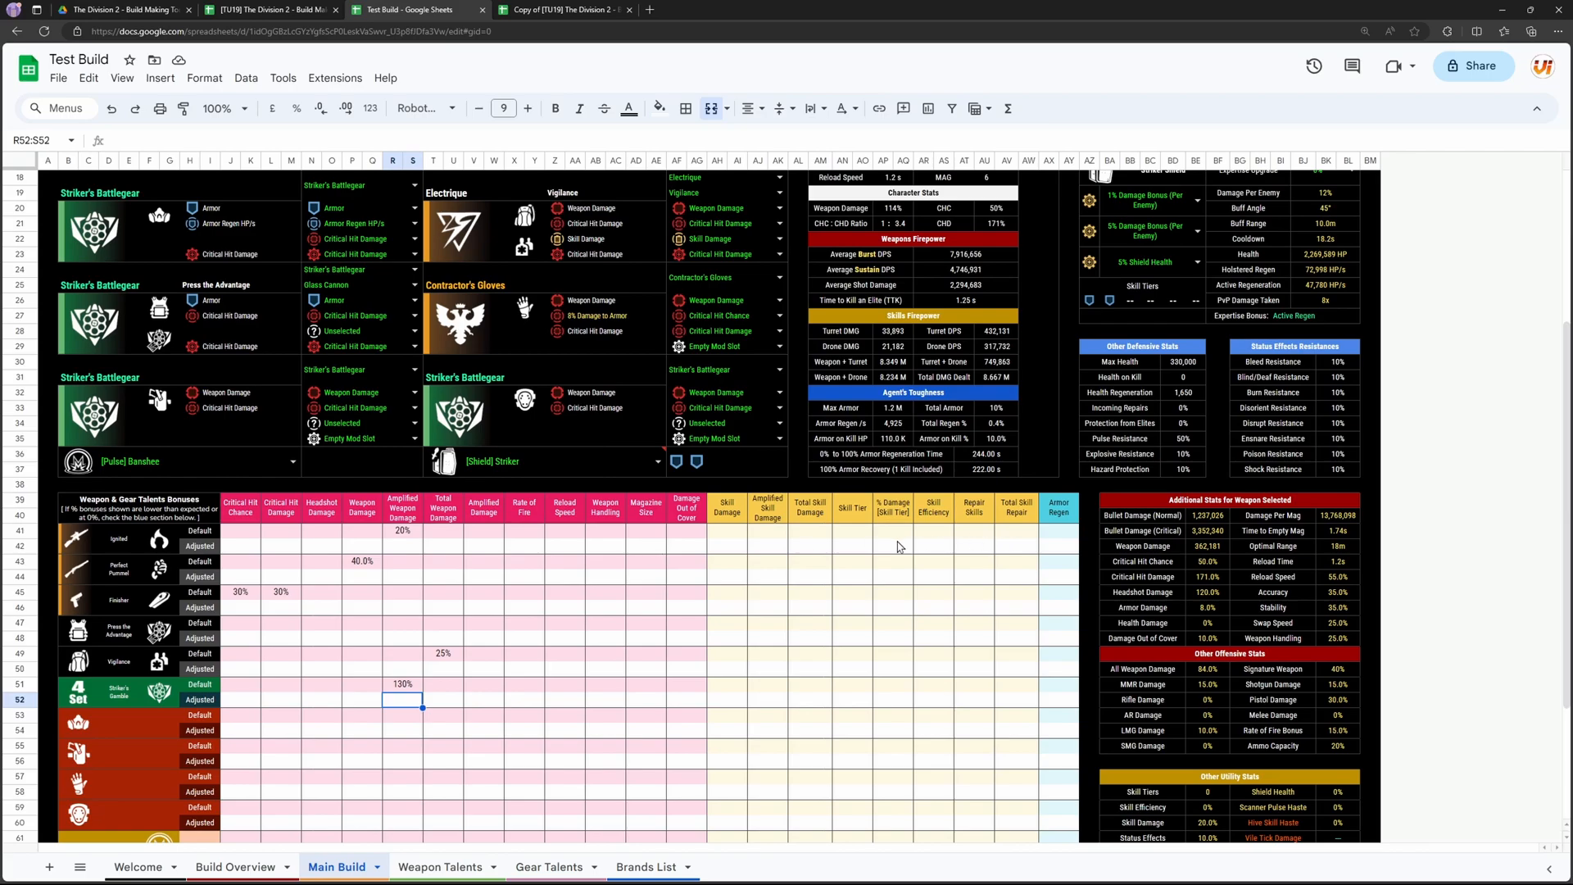
{"action": "left_click", "coordinate": [848, 549]}
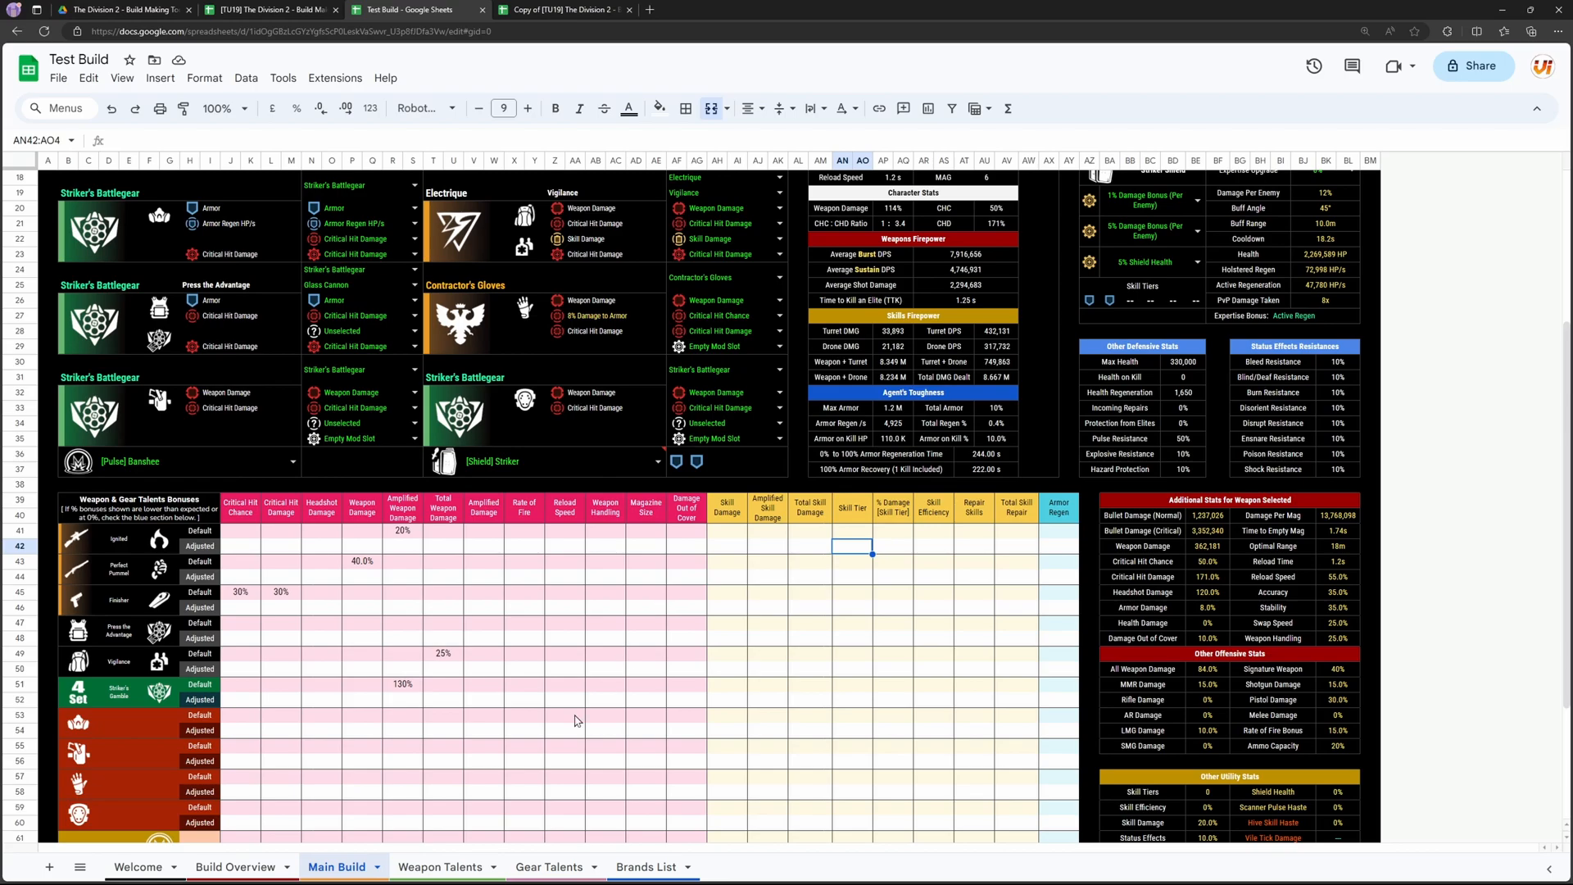
Step: Check the Banshee Pulse and Striker Shield rows in the talent bonuses table
{"action": "scroll", "coordinate": [578, 721], "scroll_direction": "down", "scroll_amount": 4}
{"action": "left_click", "coordinate": [87, 666]}
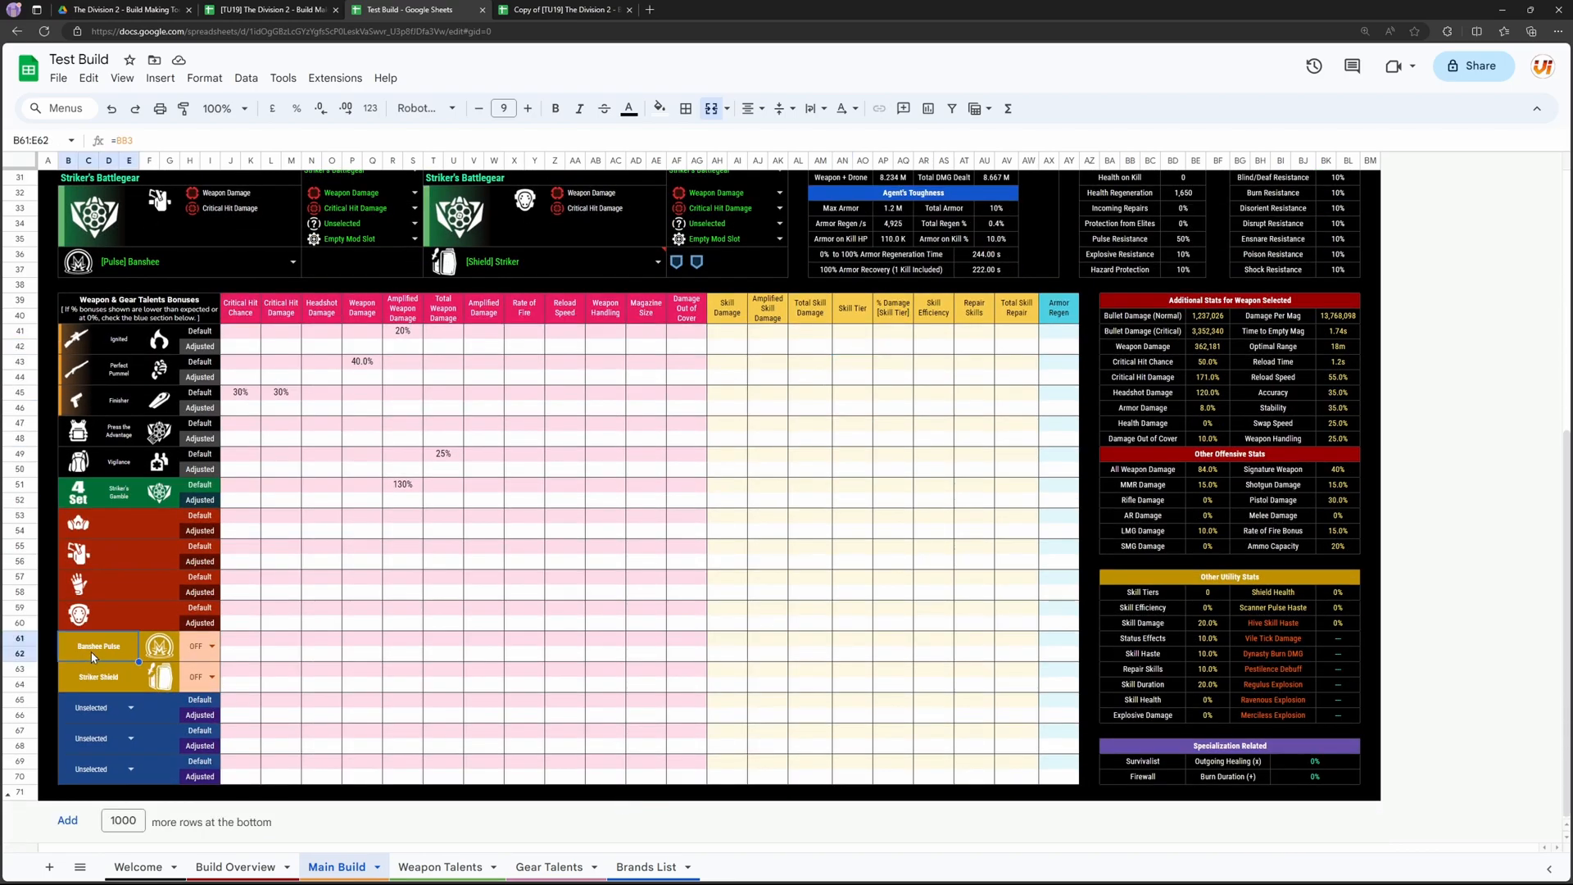
{"action": "left_click", "coordinate": [137, 653]}
Step: Leave the Striker shield skill selected and change the specialization to Firewall
{"action": "scroll", "coordinate": [209, 683], "scroll_direction": "up", "scroll_amount": 10}
{"action": "double_click", "coordinate": [647, 732]}
{"action": "key", "text": "Escape"}
{"action": "left_click", "coordinate": [172, 200]}
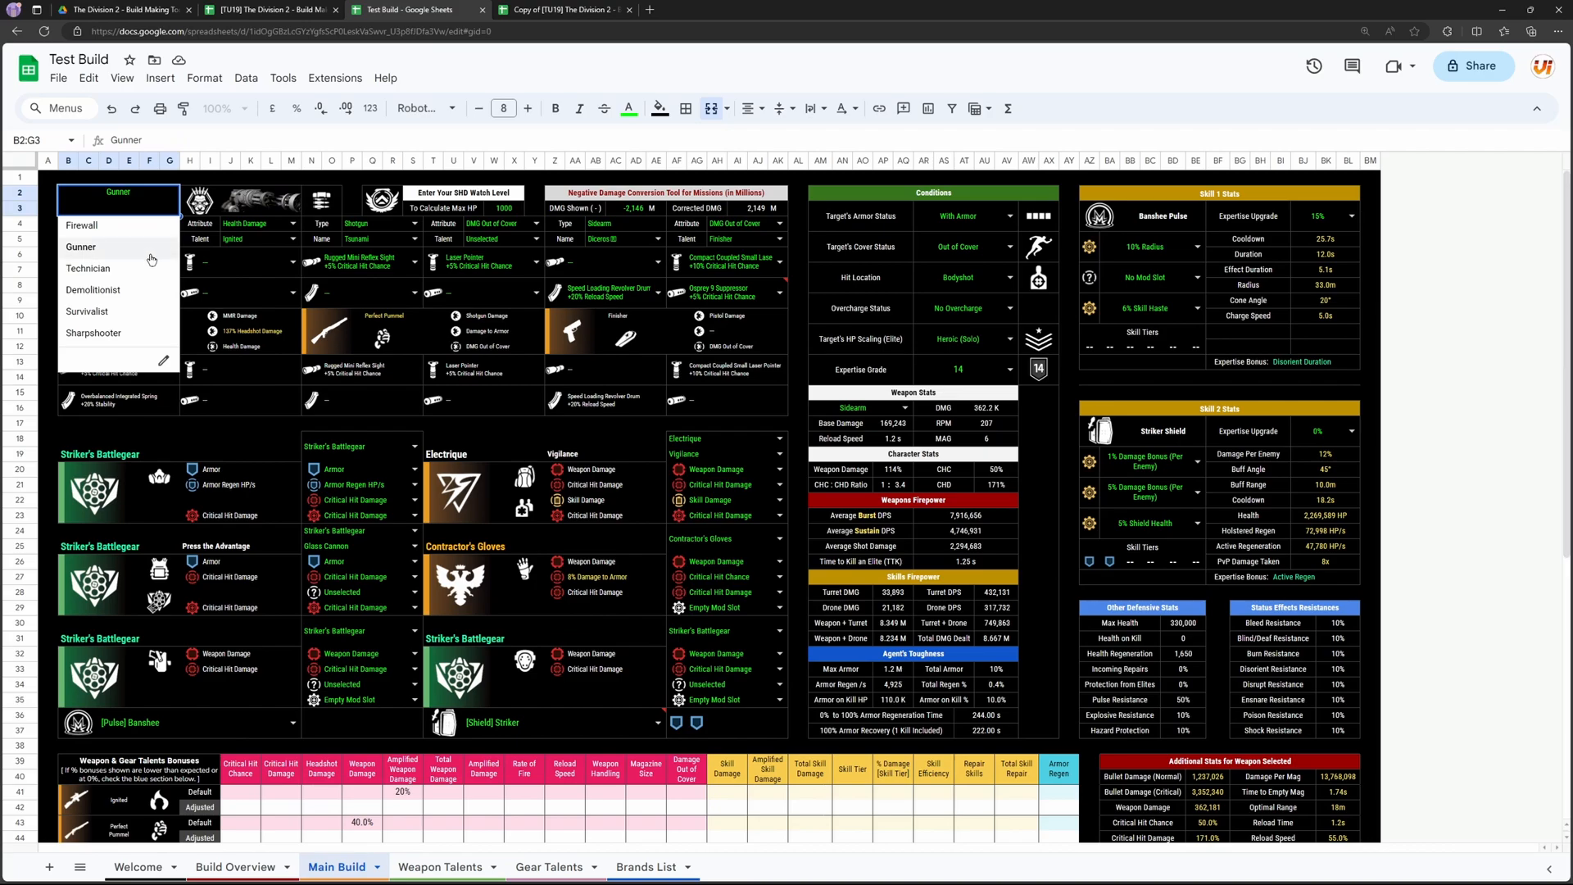
{"action": "left_click", "coordinate": [115, 225]}
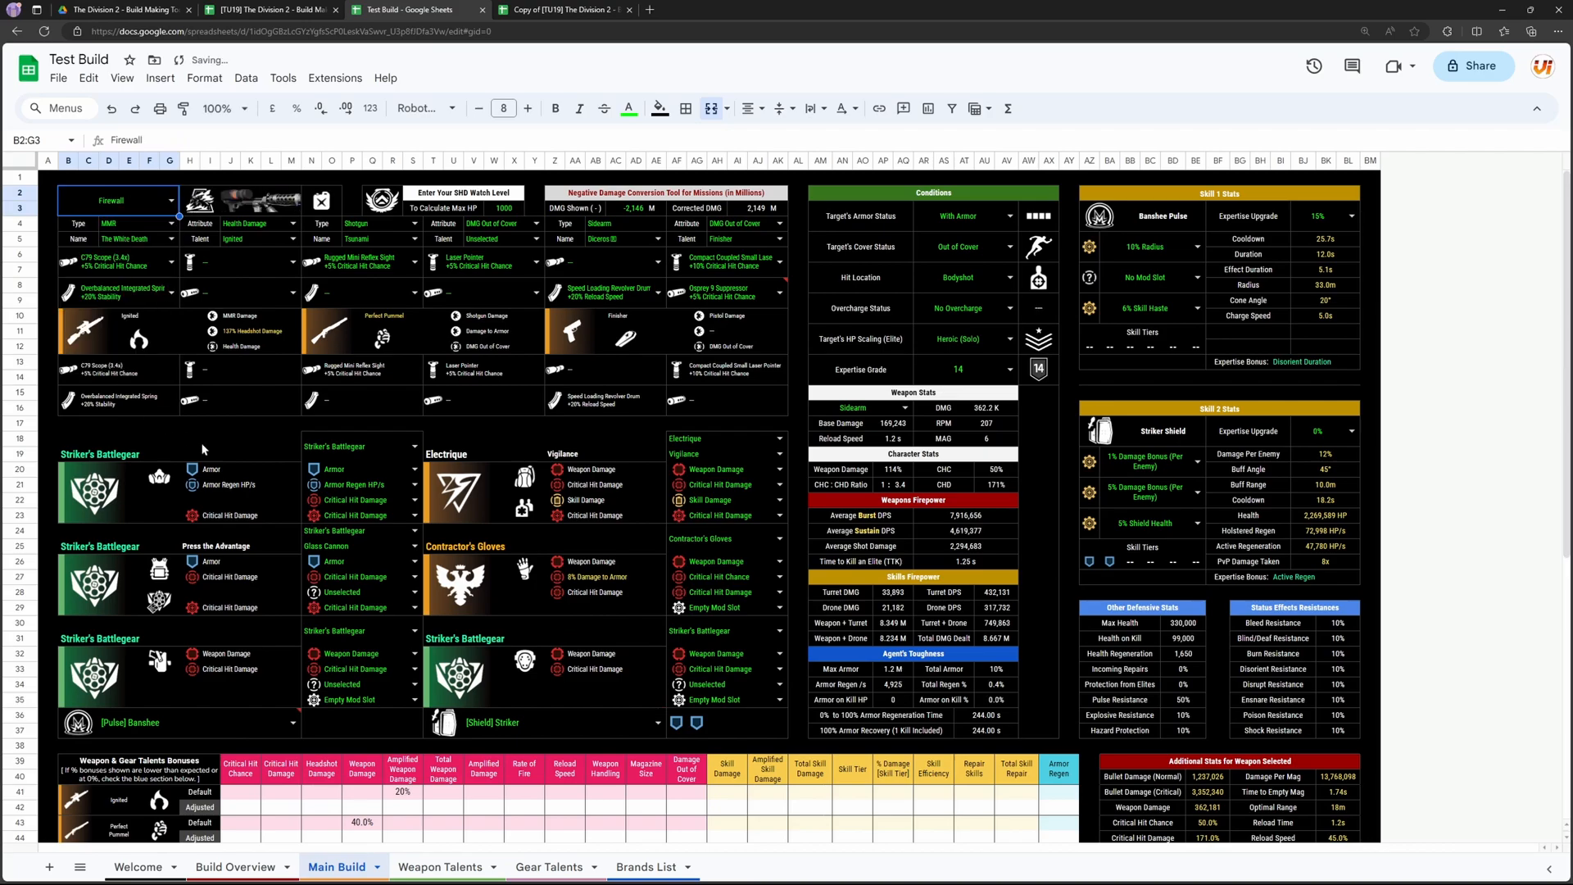
Step: Switch the Striker Shield bonus ON in the talent bonuses table
{"action": "scroll", "coordinate": [586, 473], "scroll_direction": "down", "scroll_amount": 10}
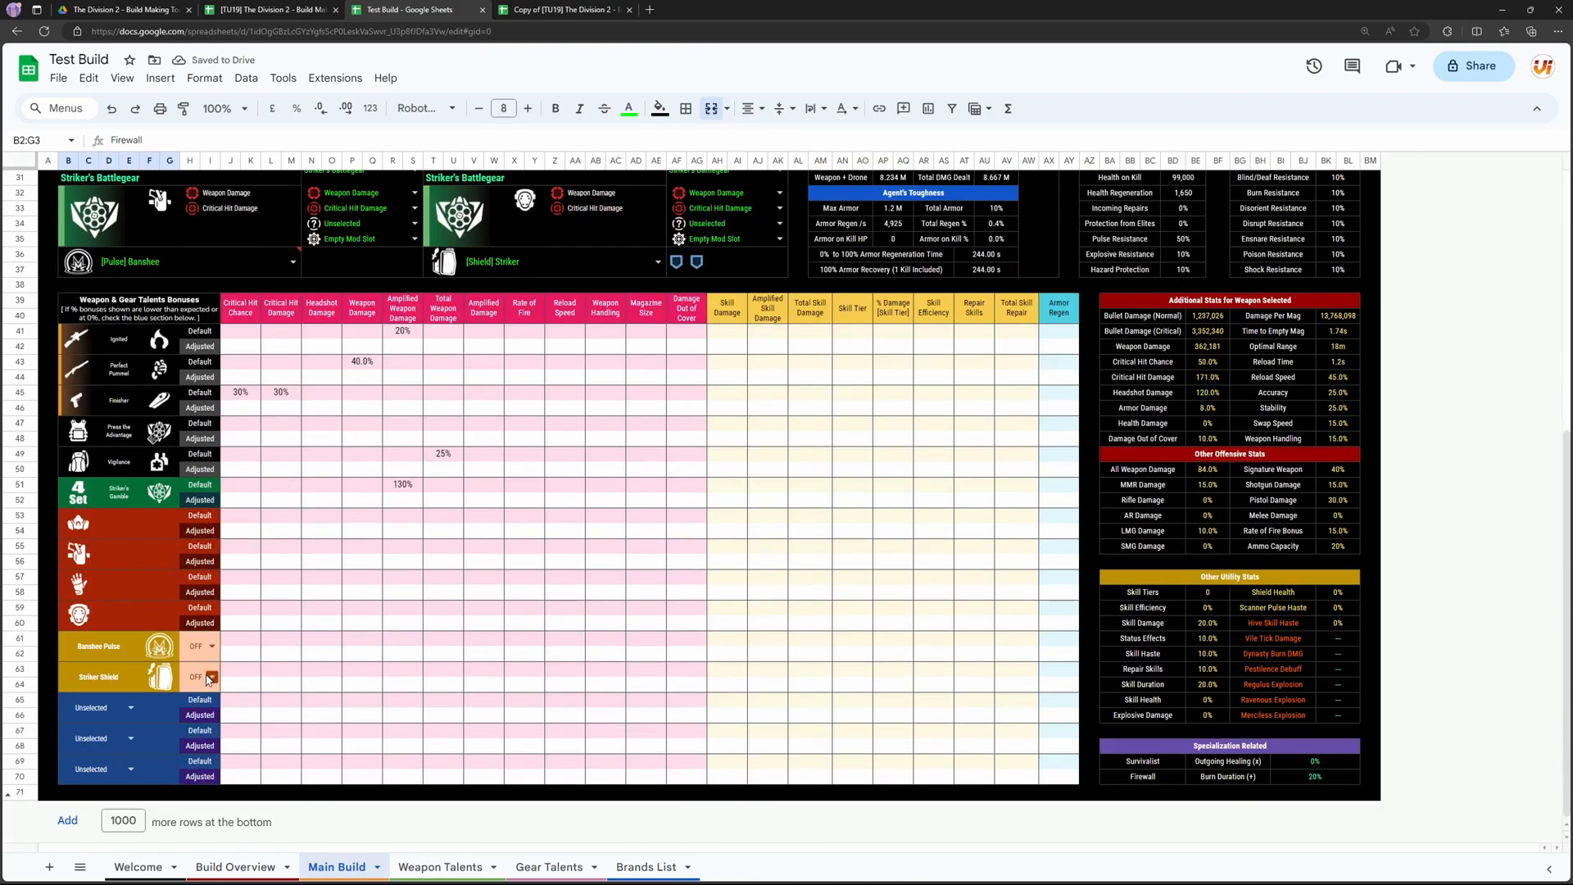
{"action": "left_click", "coordinate": [210, 679]}
{"action": "left_click", "coordinate": [194, 701]}
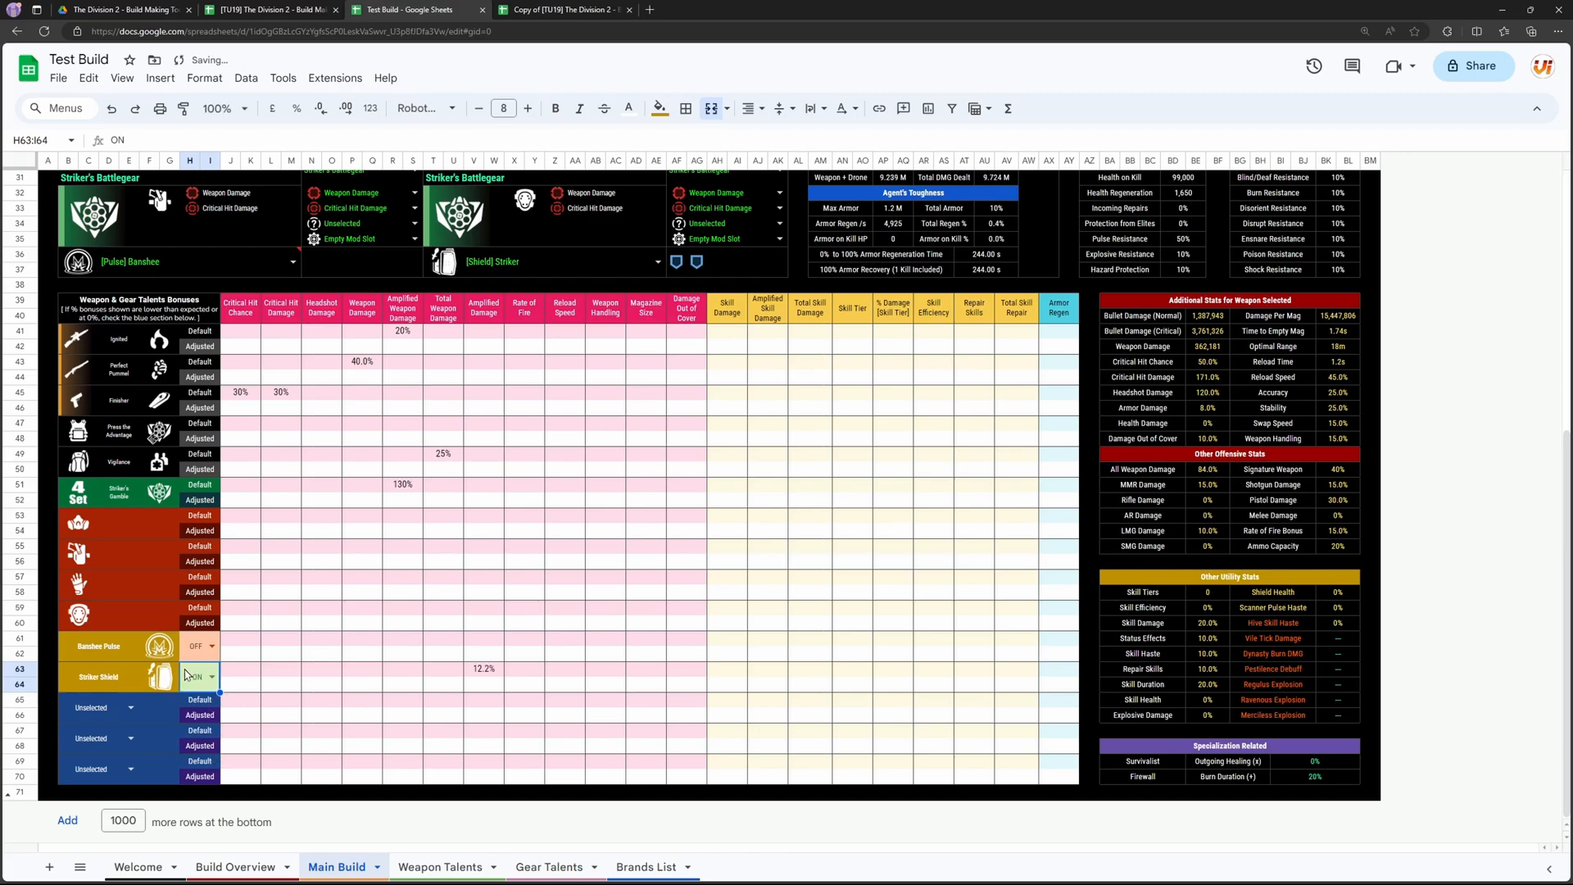
Step: Check the Striker Shield's Amplified Damage bonus and compare it with the build's stats
{"action": "left_click", "coordinate": [92, 681]}
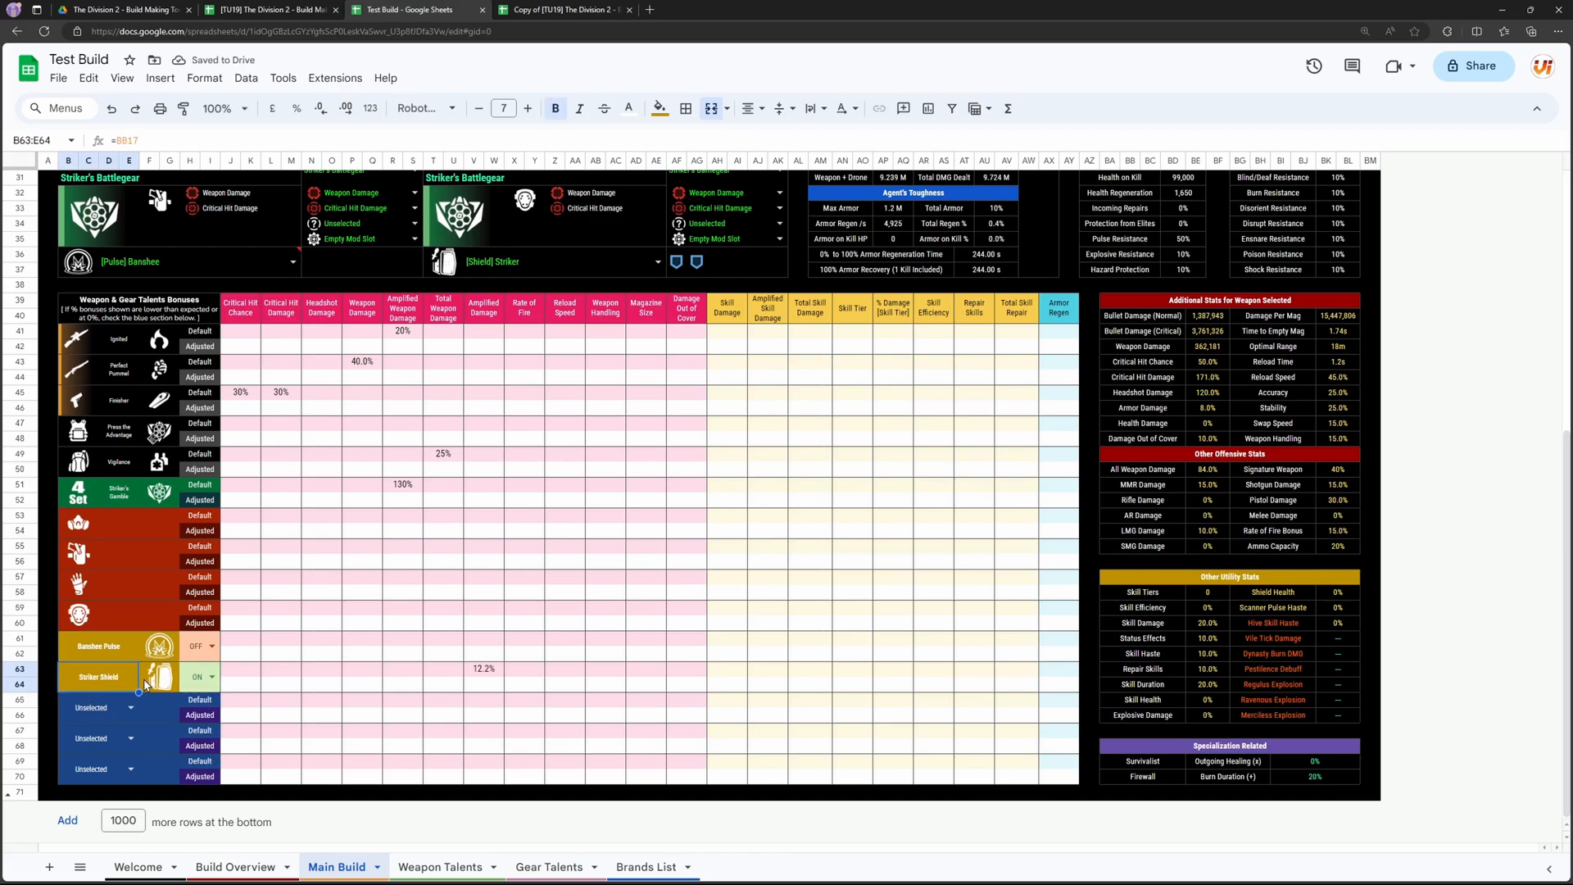
{"action": "left_click", "coordinate": [479, 668]}
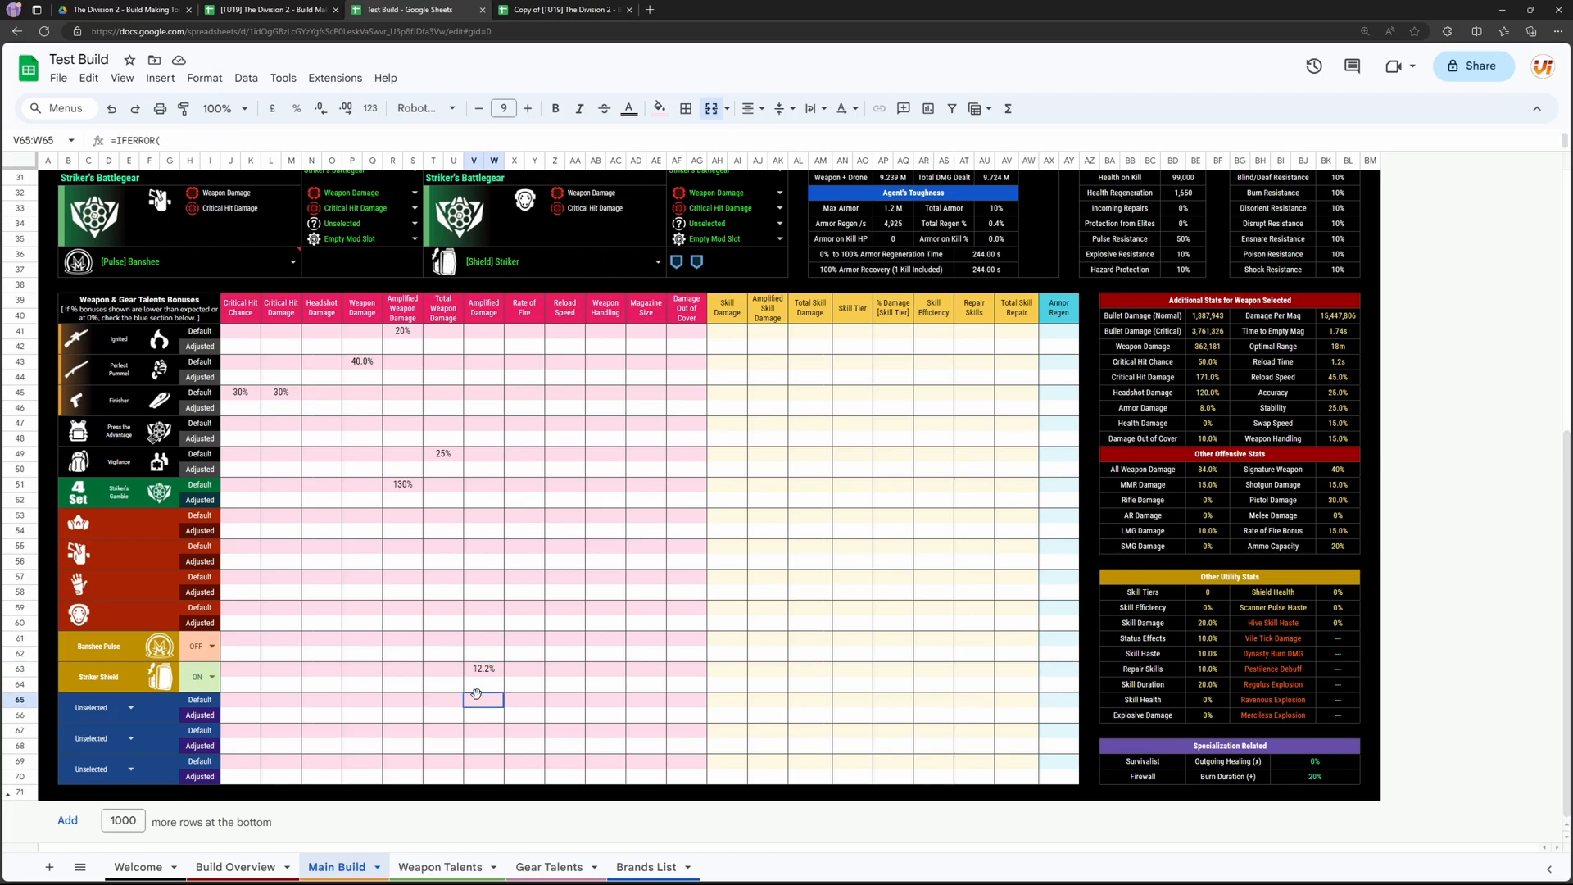
{"action": "scroll", "coordinate": [488, 653], "scroll_direction": "up", "scroll_amount": 3}
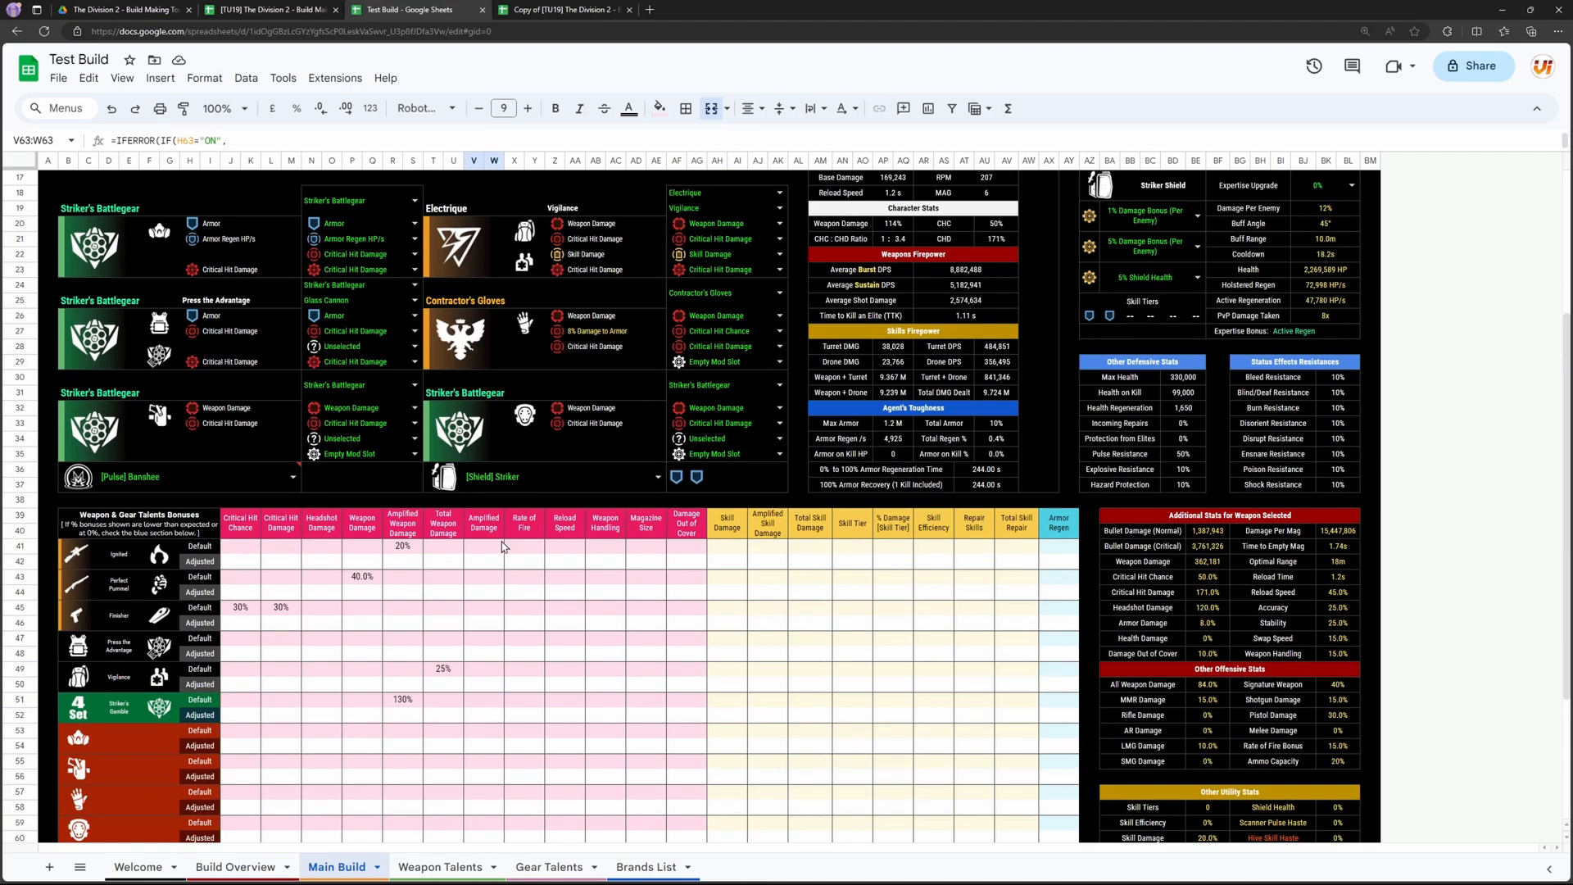
{"action": "scroll", "coordinate": [475, 508], "scroll_direction": "up", "scroll_amount": 3}
{"action": "scroll", "coordinate": [488, 490], "scroll_direction": "down", "scroll_amount": 3}
{"action": "scroll", "coordinate": [492, 483], "scroll_direction": "down", "scroll_amount": 3}
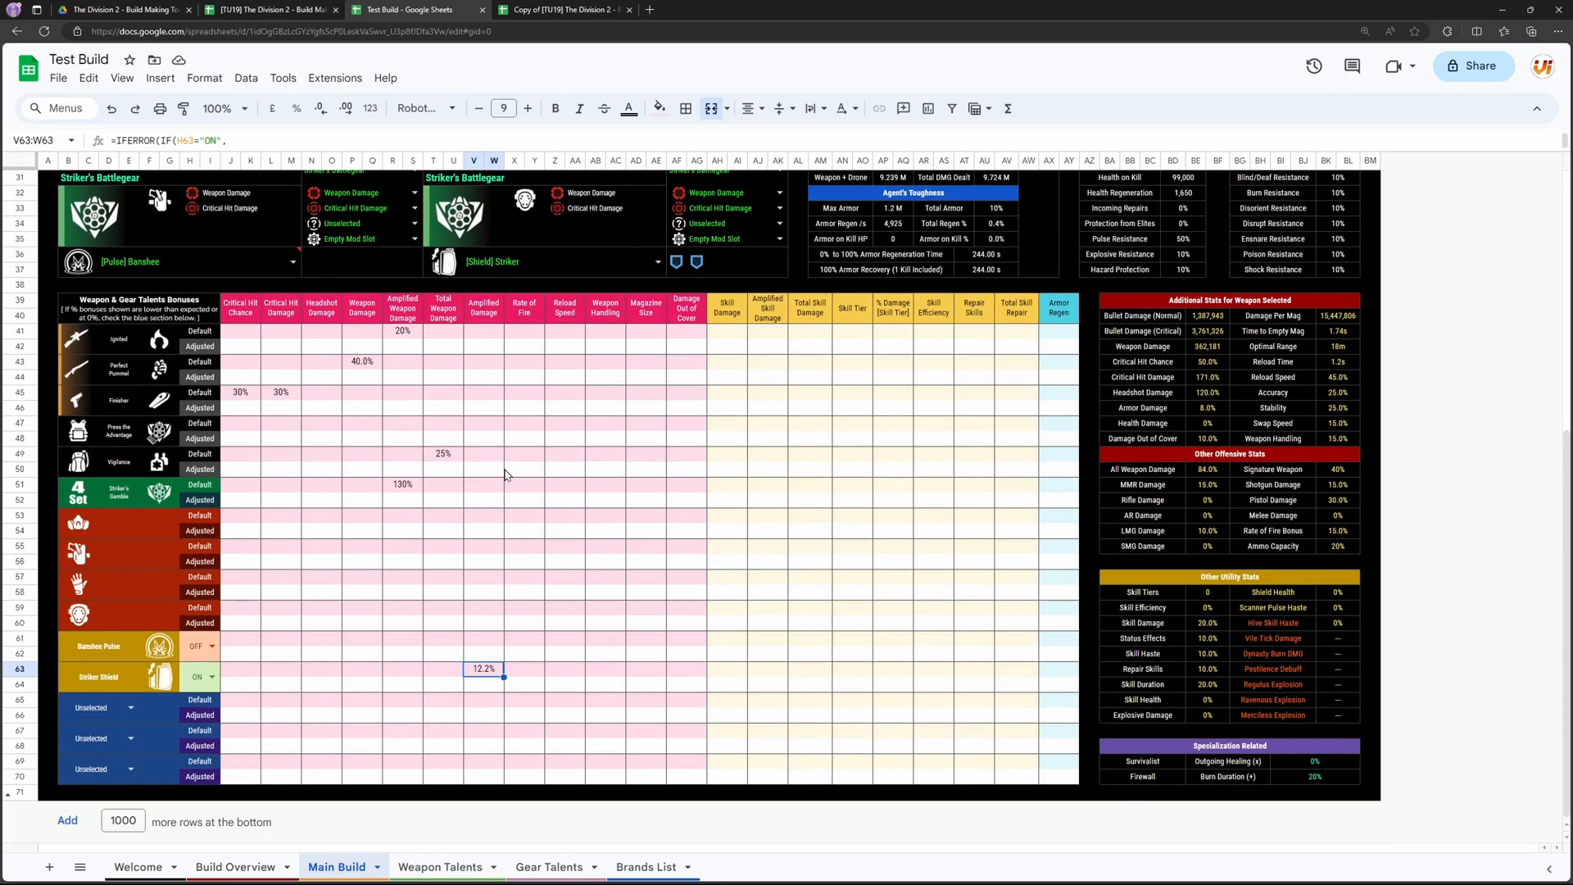
Step: Toggle the Banshee Pulse bonus ON and back OFF, and switch the Striker Shield bonus OFF
{"action": "left_click", "coordinate": [216, 656]}
{"action": "left_click", "coordinate": [204, 672]}
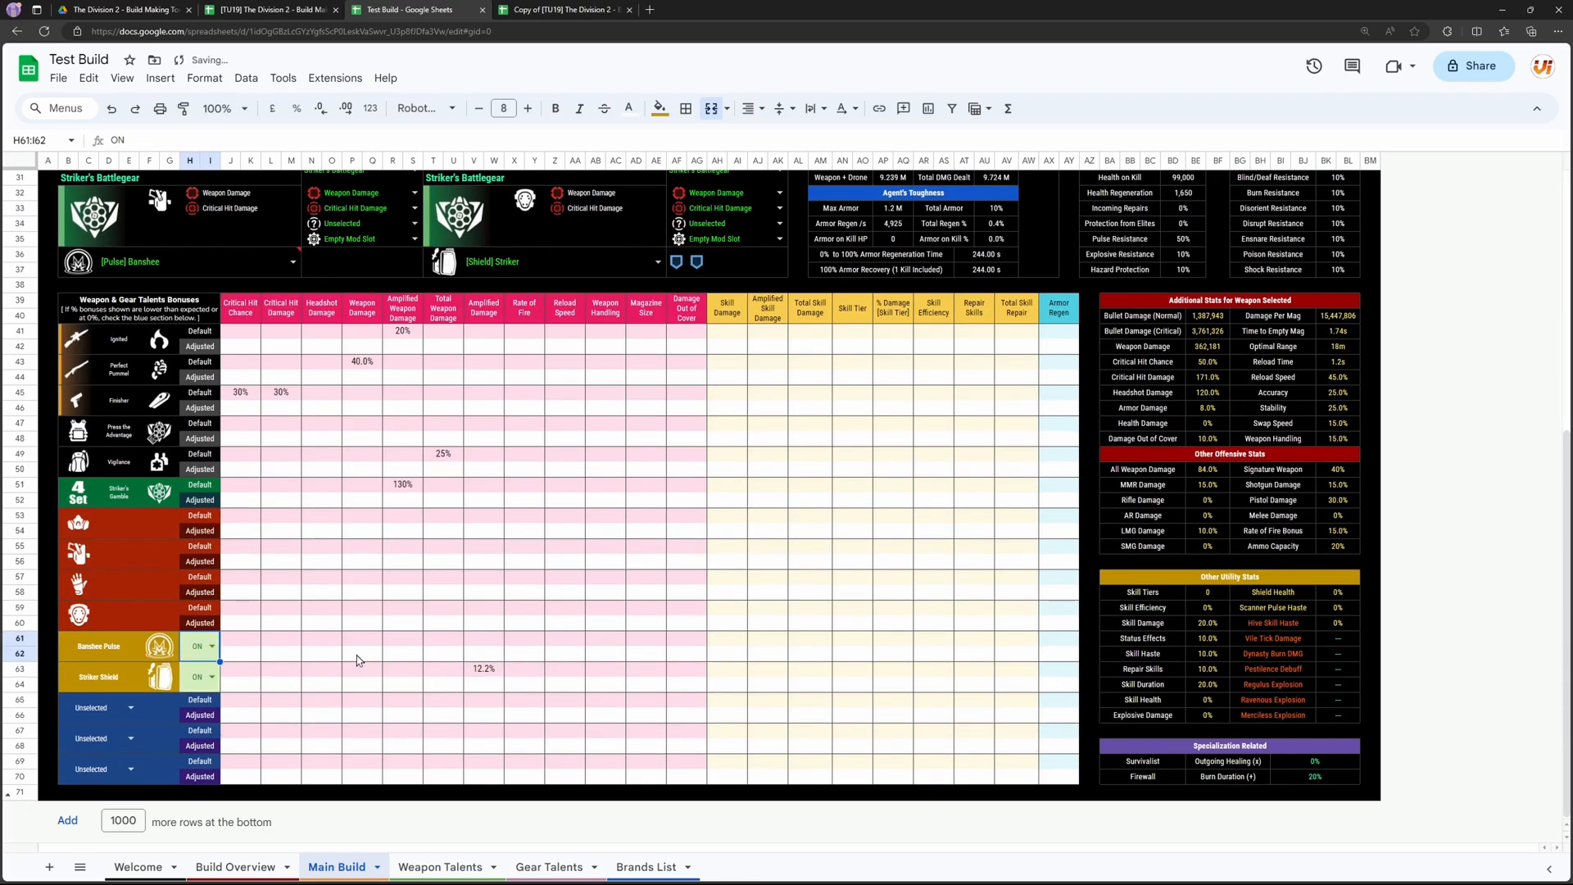
{"action": "left_click", "coordinate": [214, 647]}
{"action": "left_click", "coordinate": [197, 693]}
{"action": "left_click", "coordinate": [212, 680]}
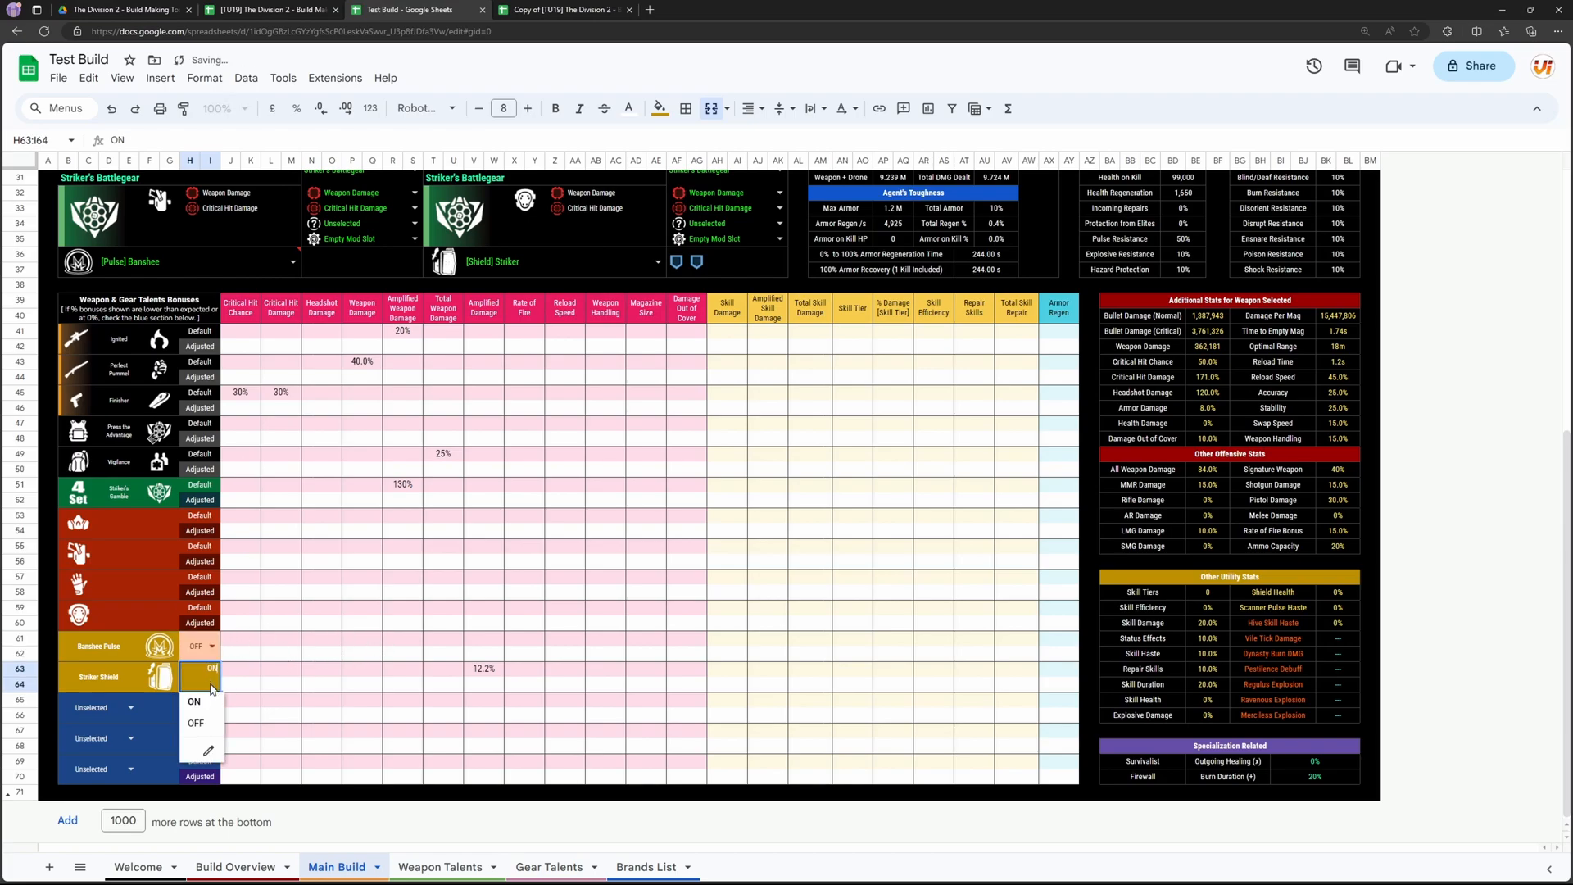
{"action": "left_click", "coordinate": [204, 727]}
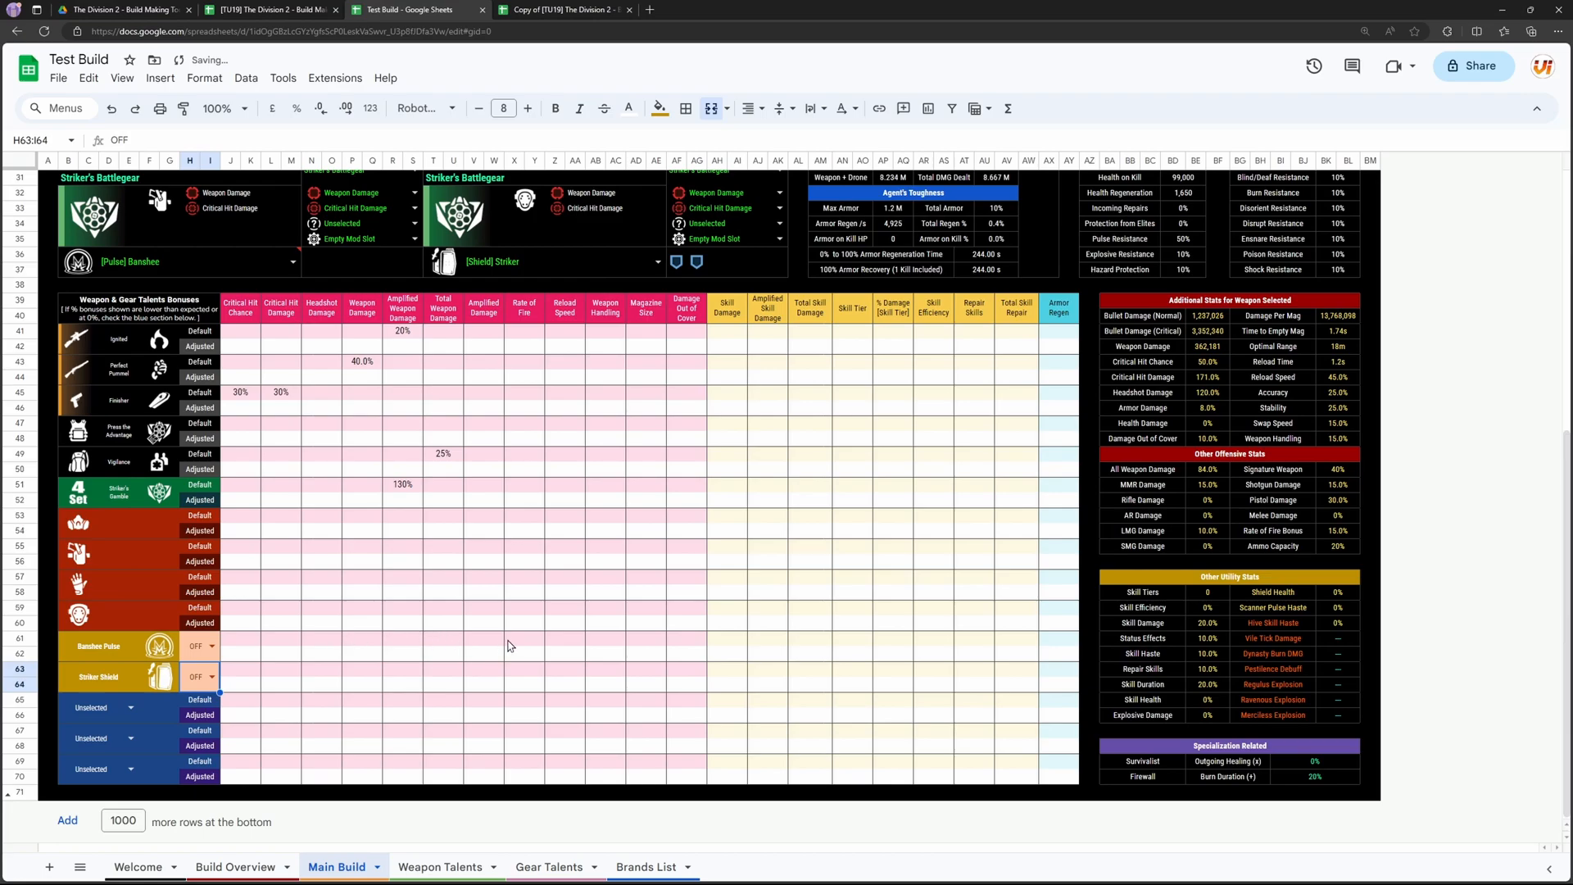
{"action": "left_click", "coordinate": [543, 656]}
{"action": "left_click_drag", "start_coordinate": [287, 362], "coordinate": [1016, 578]}
{"action": "left_click", "coordinate": [739, 653]}
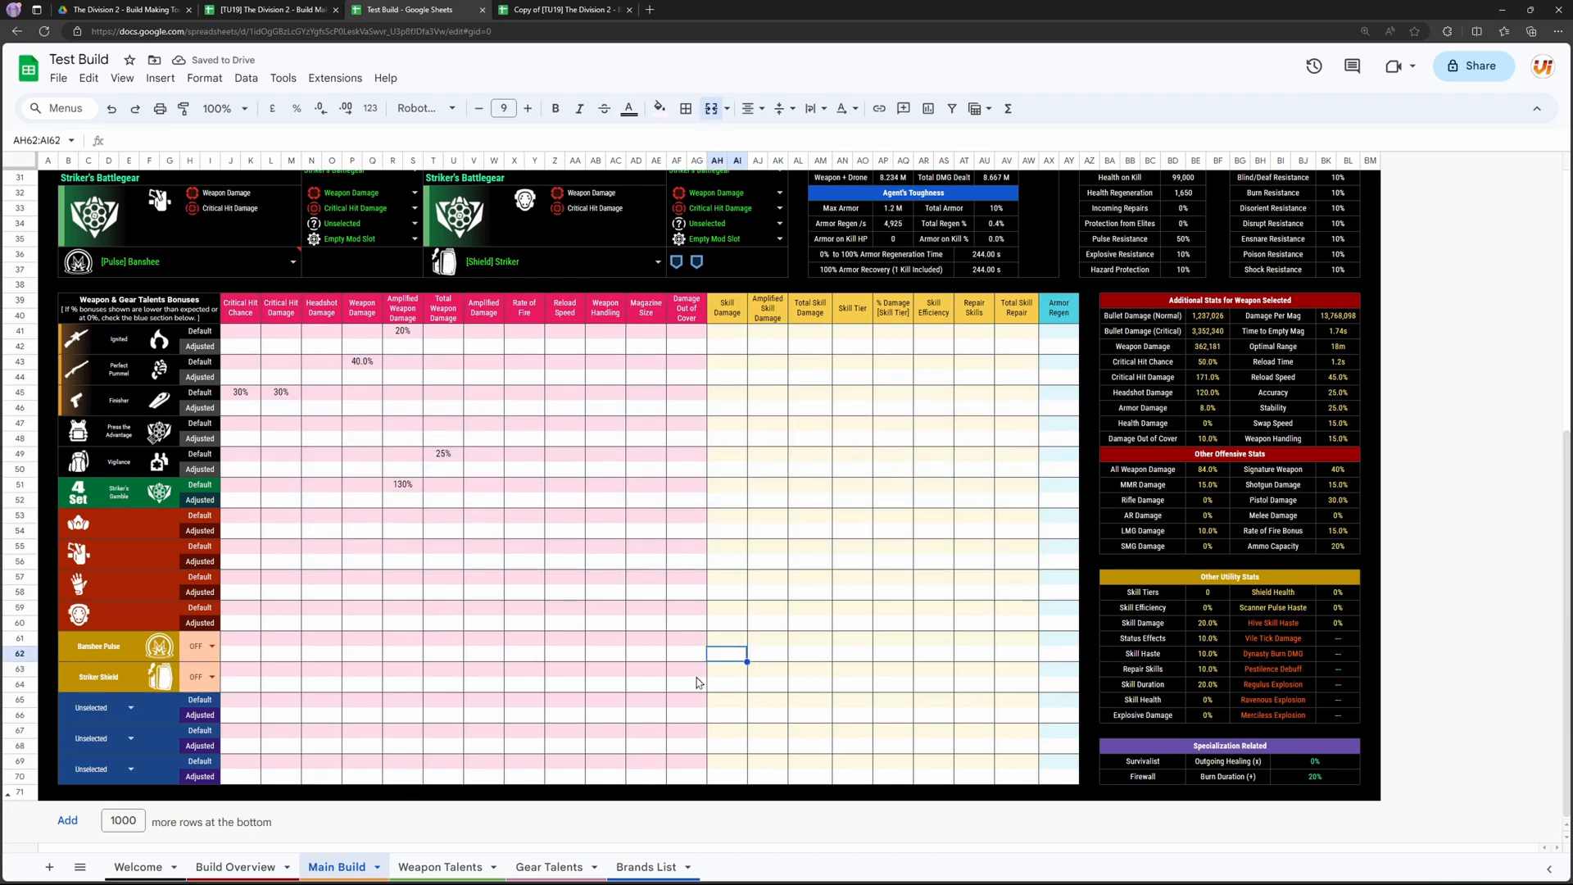
{"action": "scroll", "coordinate": [705, 680], "scroll_direction": "up", "scroll_amount": 6}
{"action": "scroll", "coordinate": [575, 652], "scroll_direction": "down", "scroll_amount": 6}
Step: Assign Hollow-Point Ammo to the first unselected blue bonus row and review the build's stats
{"action": "left_click", "coordinate": [130, 707]}
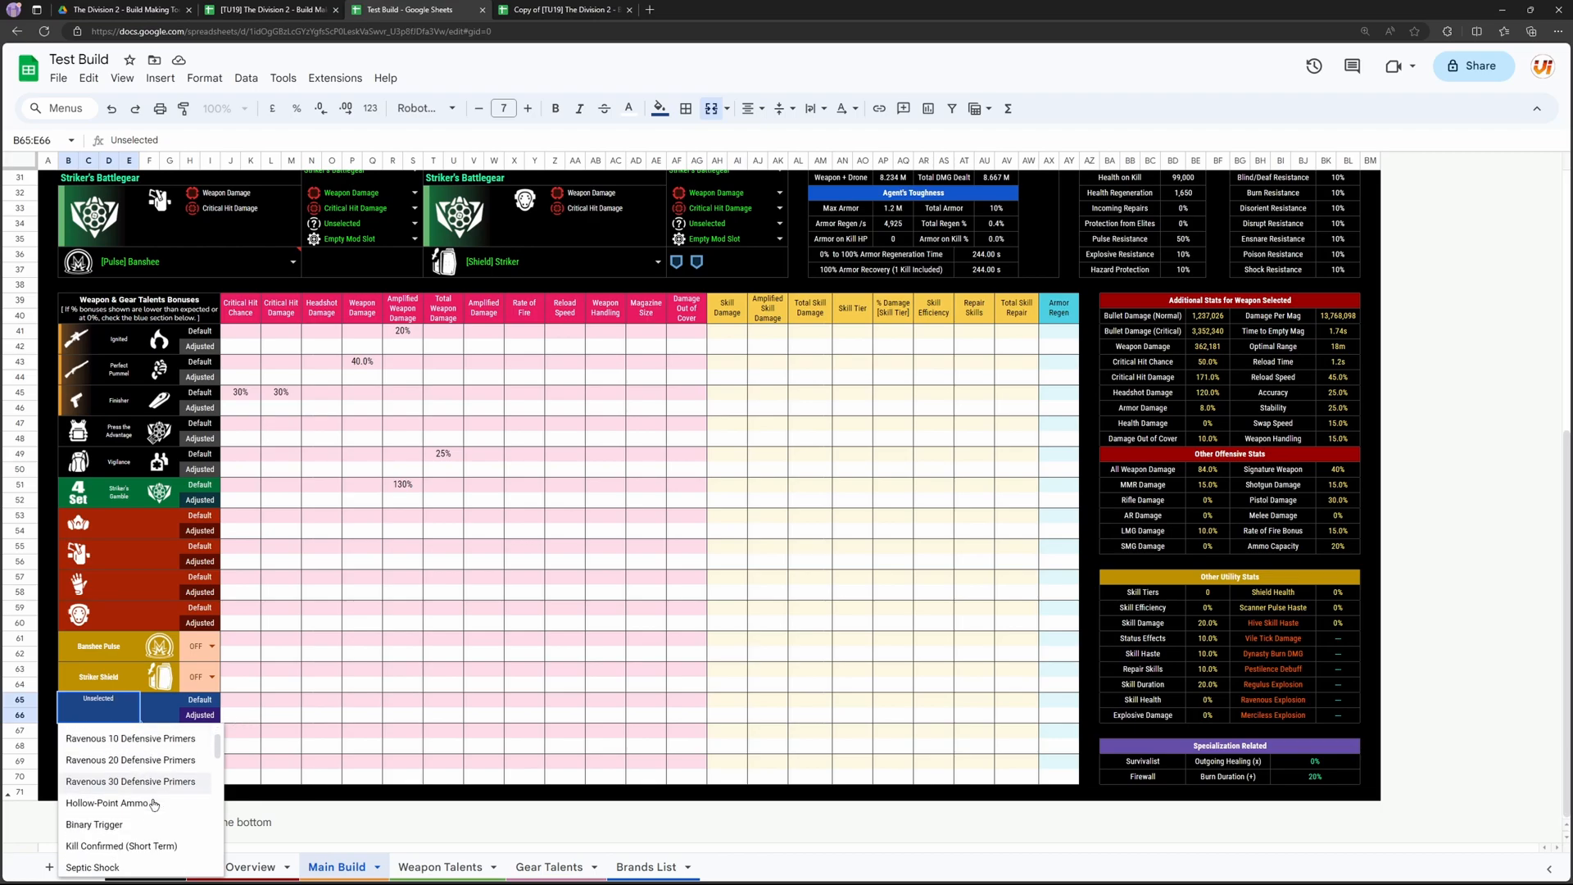
{"action": "left_click", "coordinate": [107, 795]}
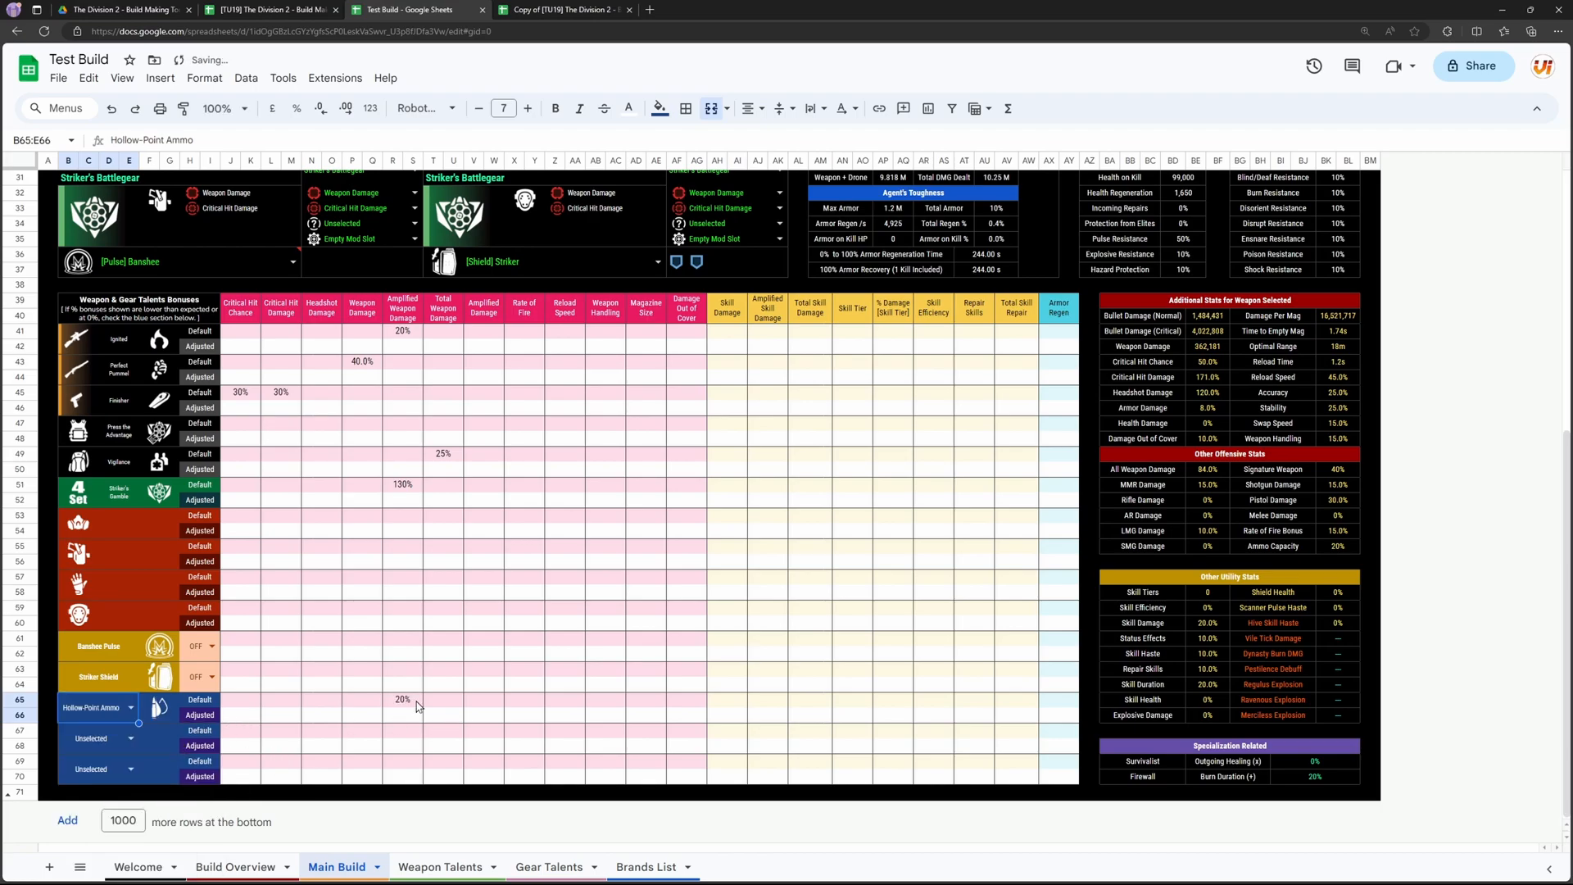
{"action": "scroll", "coordinate": [844, 584], "scroll_direction": "up", "scroll_amount": 3}
{"action": "scroll", "coordinate": [379, 750], "scroll_direction": "down", "scroll_amount": 3}
Step: Assign Pack Instincts (Medium) to the second blue bonus row, below Hollow-Point Ammo
{"action": "scroll", "coordinate": [129, 765], "scroll_direction": "down", "scroll_amount": 10}
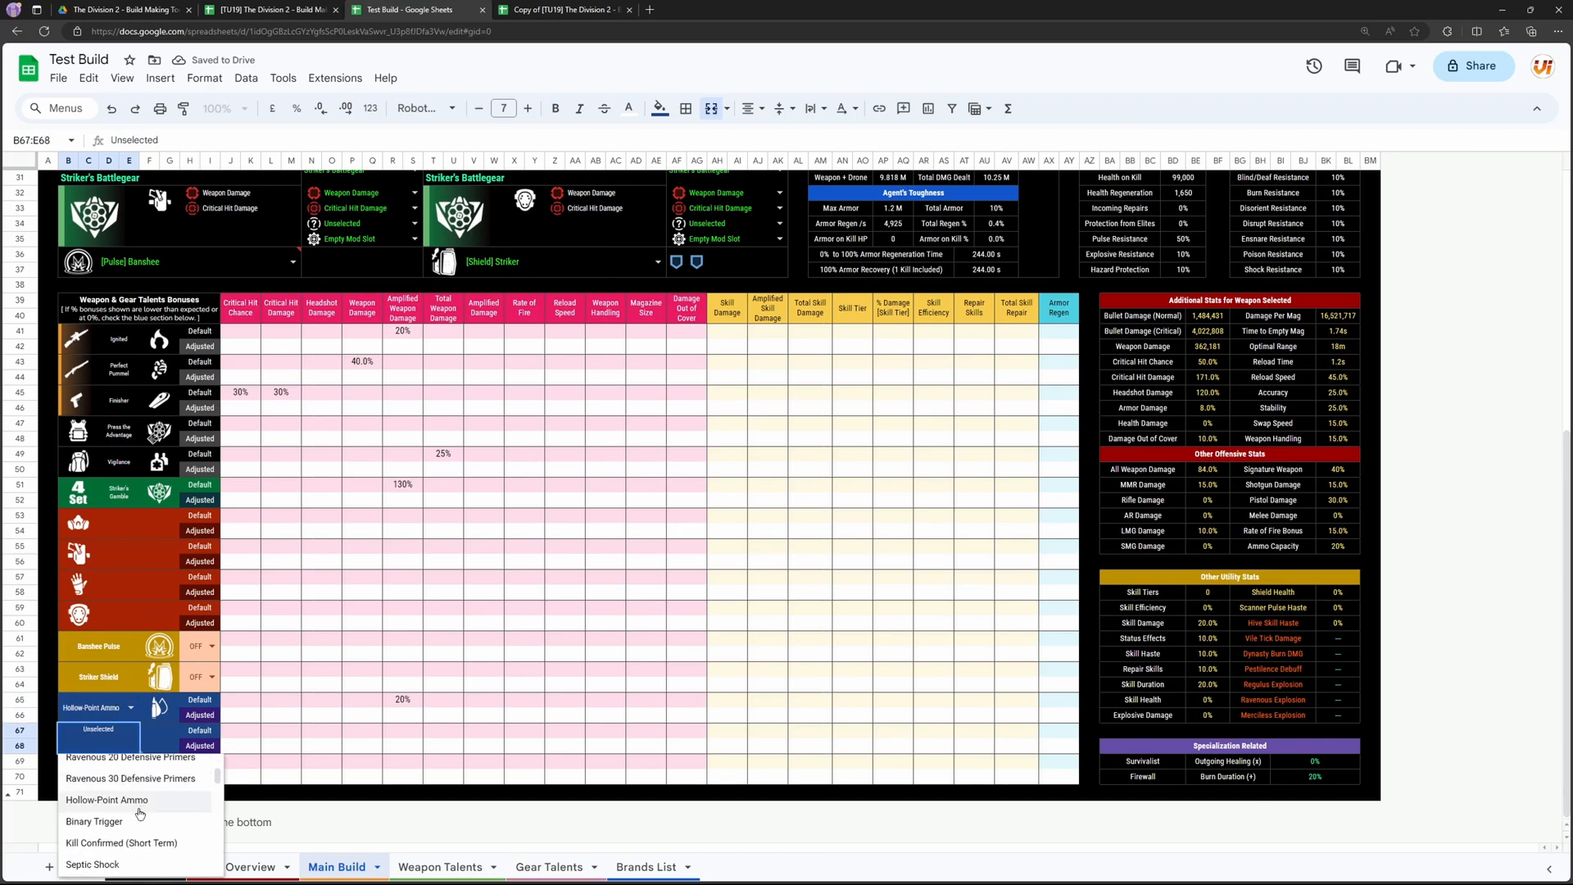
{"action": "scroll", "coordinate": [131, 817], "scroll_direction": "down", "scroll_amount": 10}
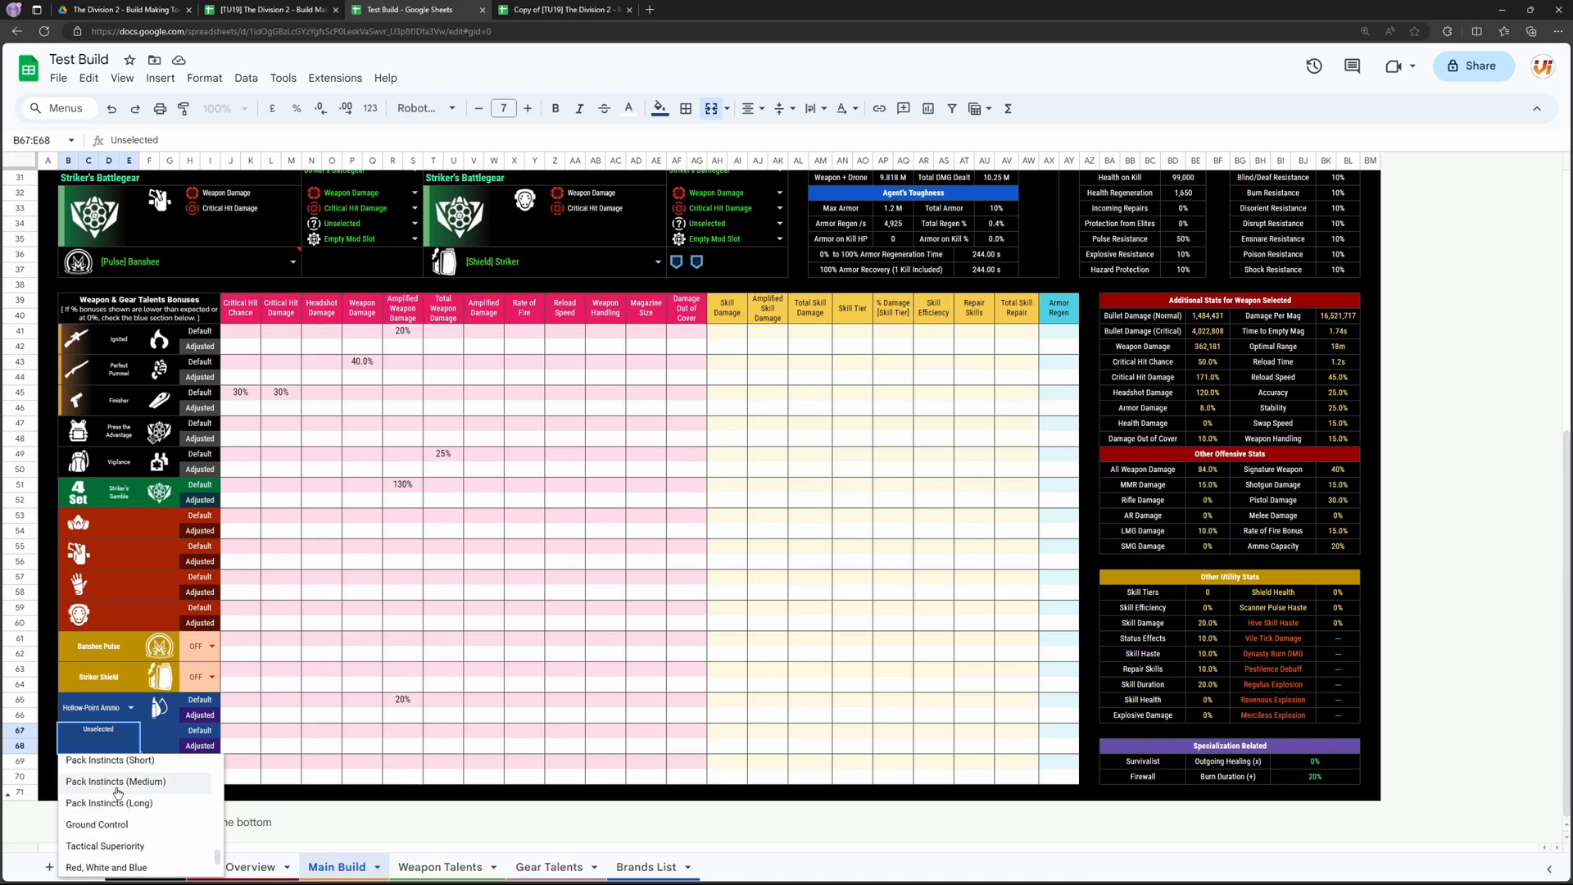
{"action": "left_click", "coordinate": [115, 782]}
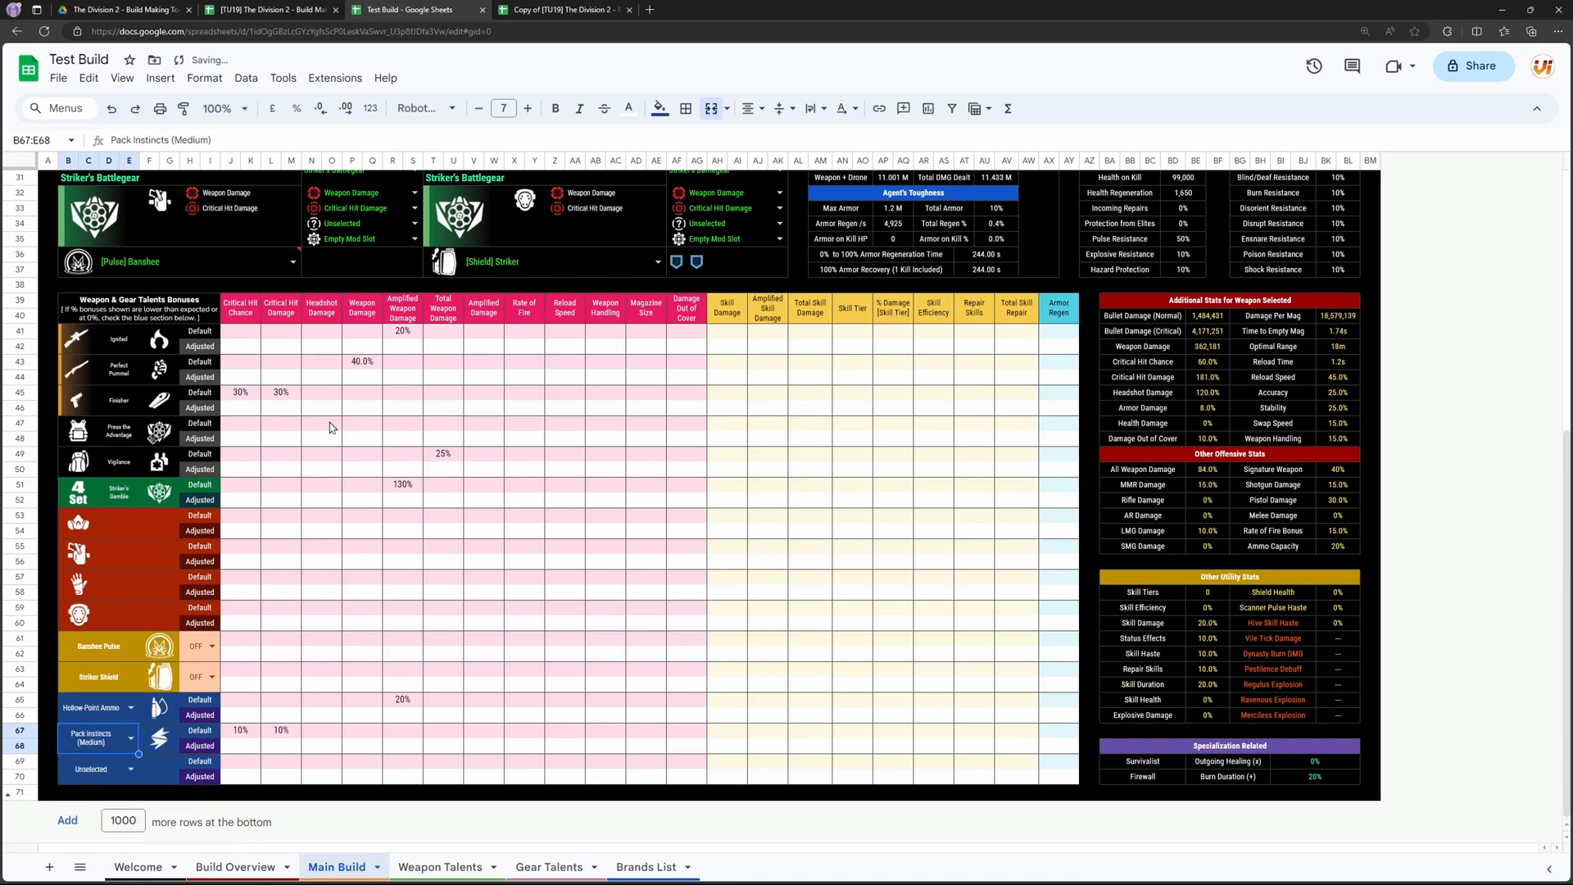
Step: Reset the Pack Instincts (Medium) and Hollow-Point Ammo bonus rows to Unselected
{"action": "scroll", "coordinate": [333, 432], "scroll_direction": "up", "scroll_amount": 5}
{"action": "scroll", "coordinate": [685, 504], "scroll_direction": "down", "scroll_amount": 5}
{"action": "left_click", "coordinate": [132, 740]}
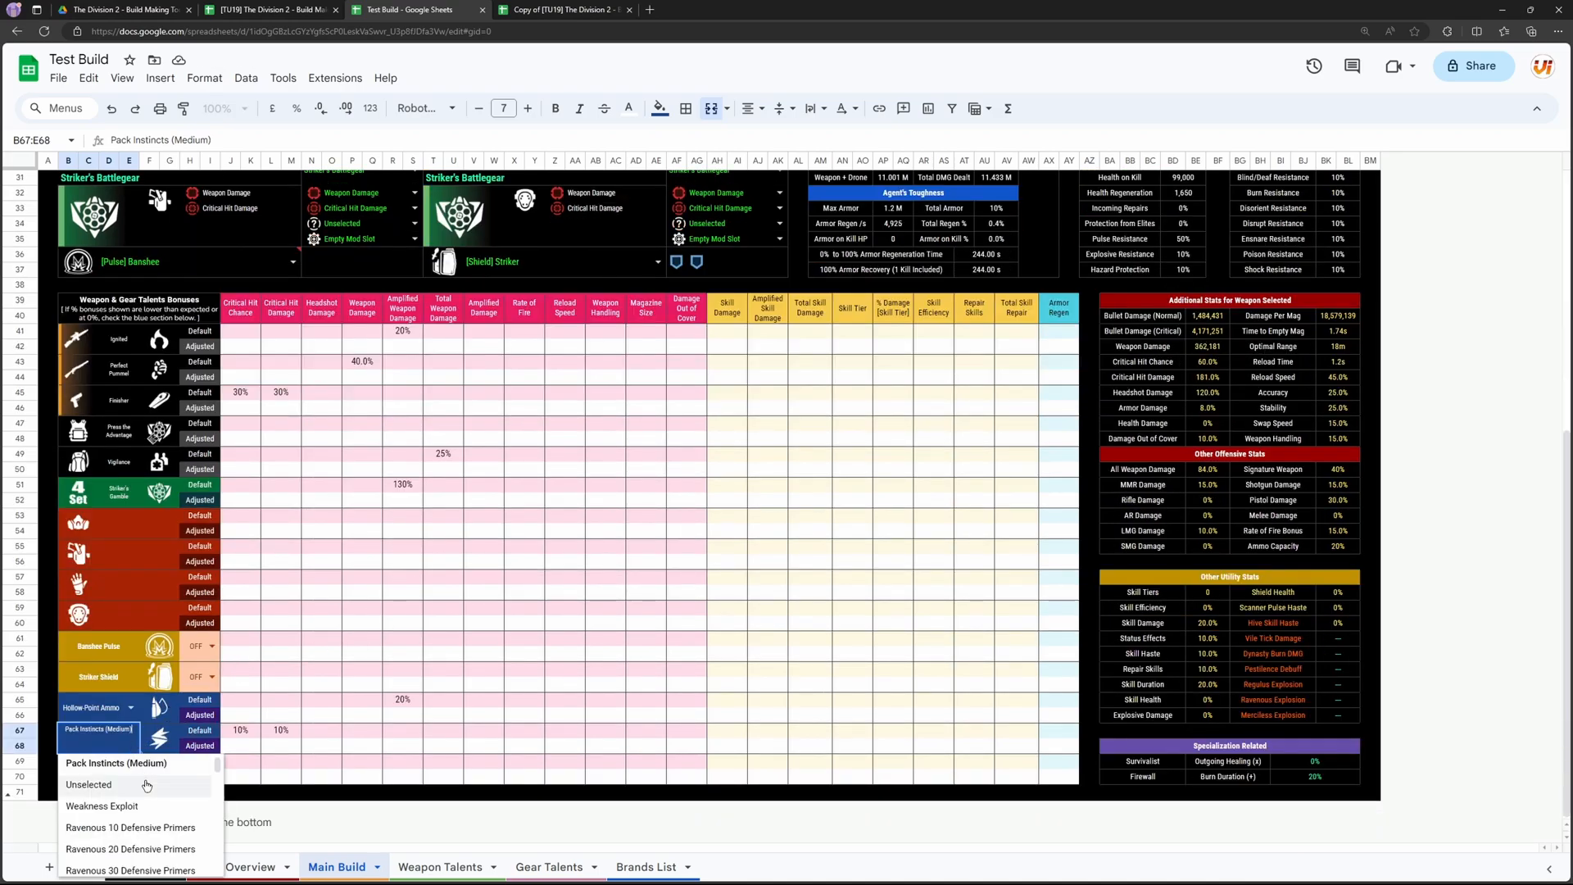
{"action": "left_click", "coordinate": [105, 787]}
{"action": "left_click", "coordinate": [131, 709]}
{"action": "left_click", "coordinate": [106, 747]}
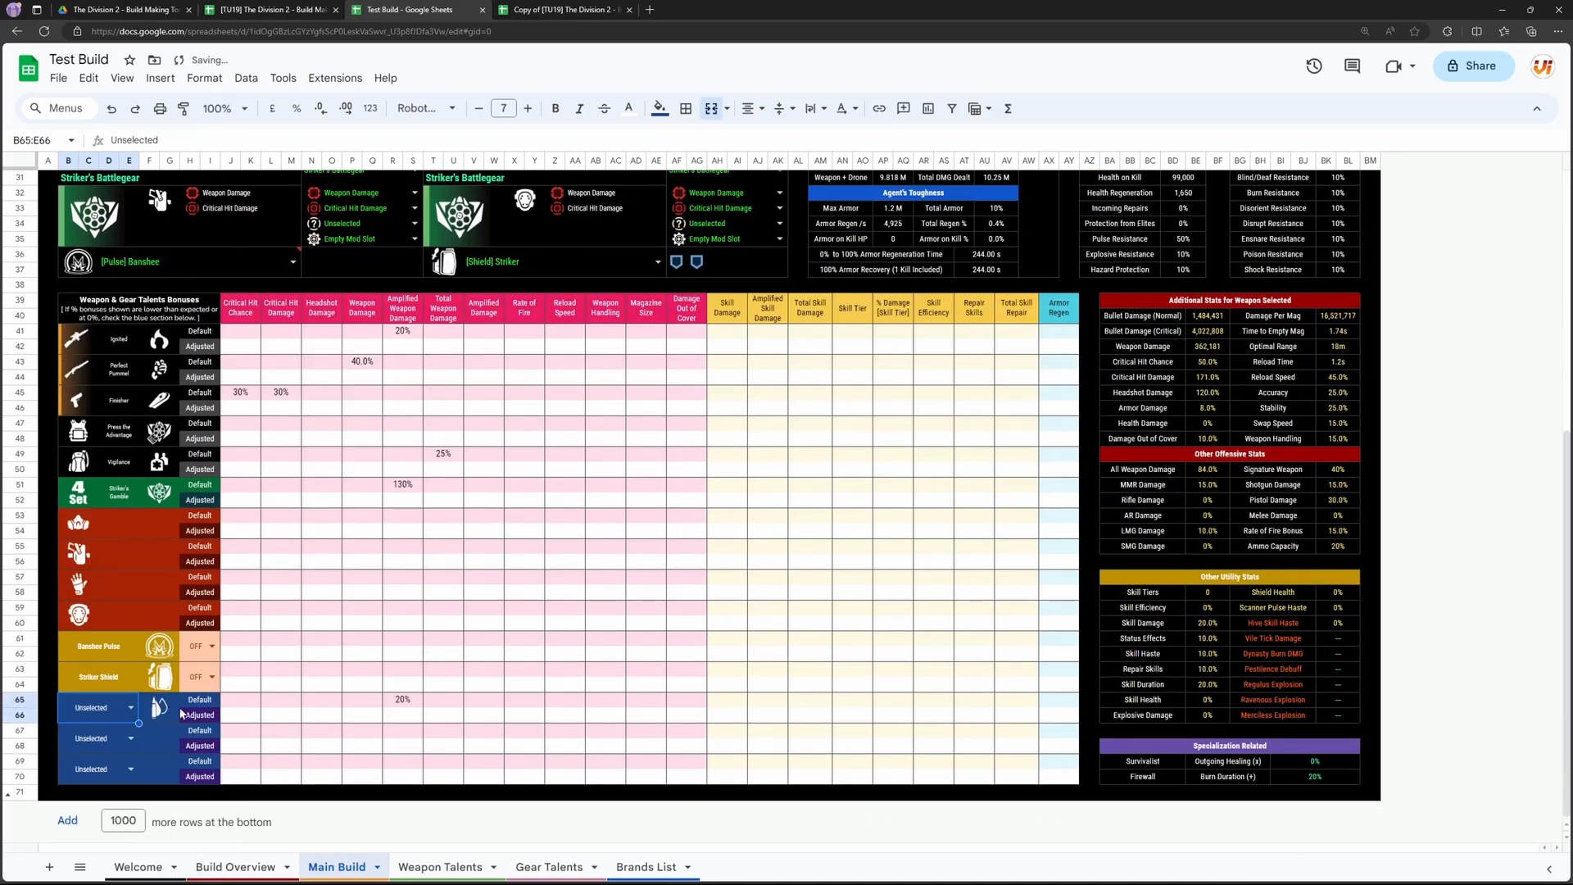
{"action": "left_click", "coordinate": [579, 677]}
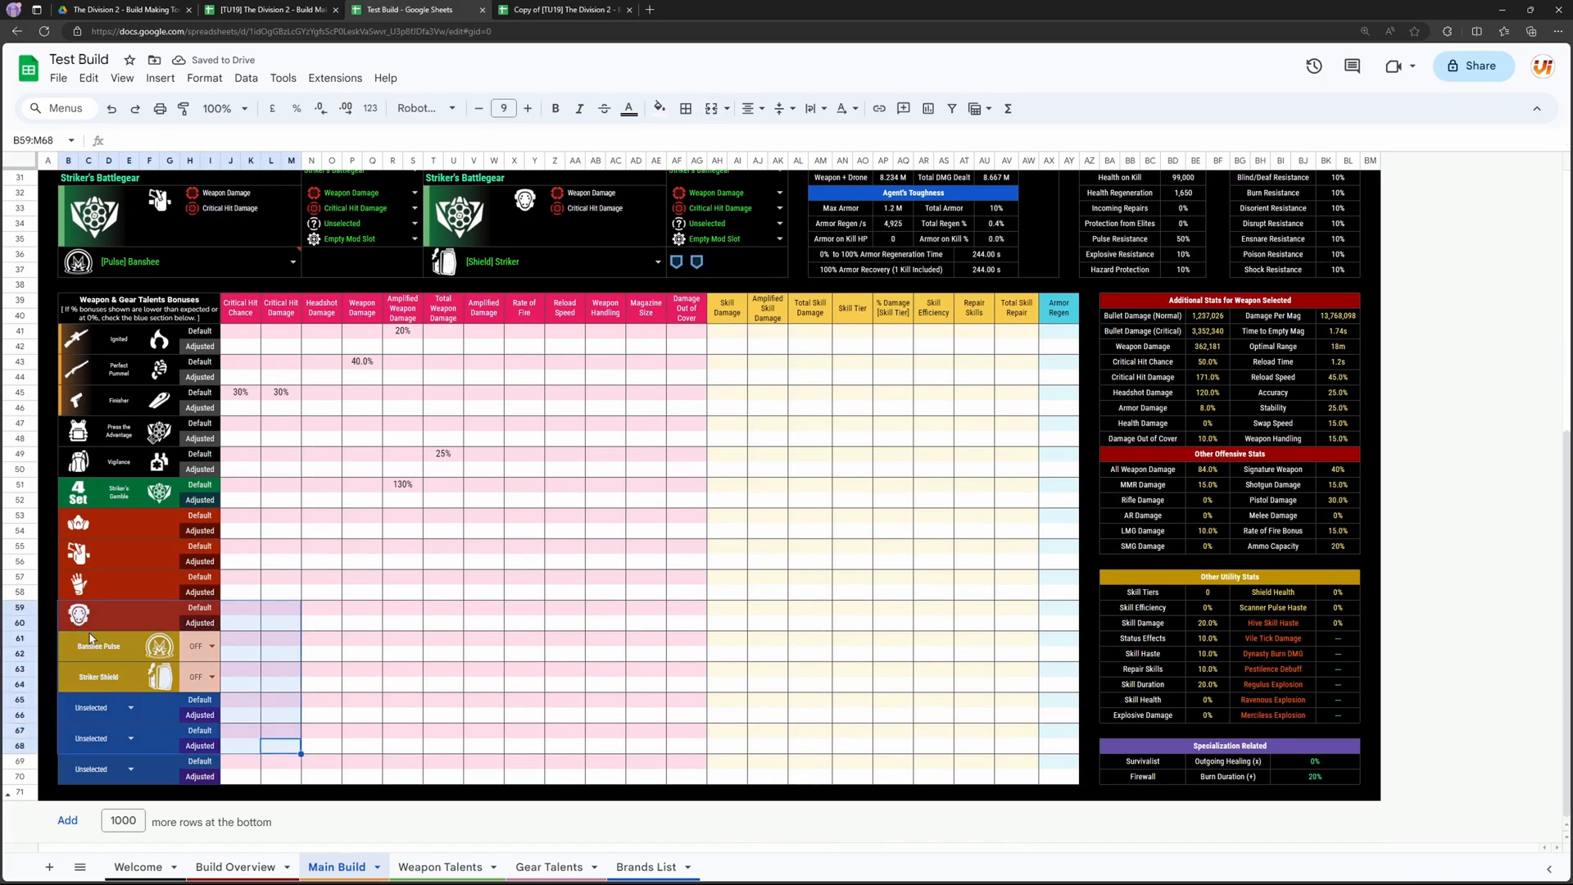
{"action": "left_click", "coordinate": [525, 577]}
Step: Open the Weapon Talents sheet and look over its first talent cards
{"action": "scroll", "coordinate": [561, 604], "scroll_direction": "up", "scroll_amount": 3}
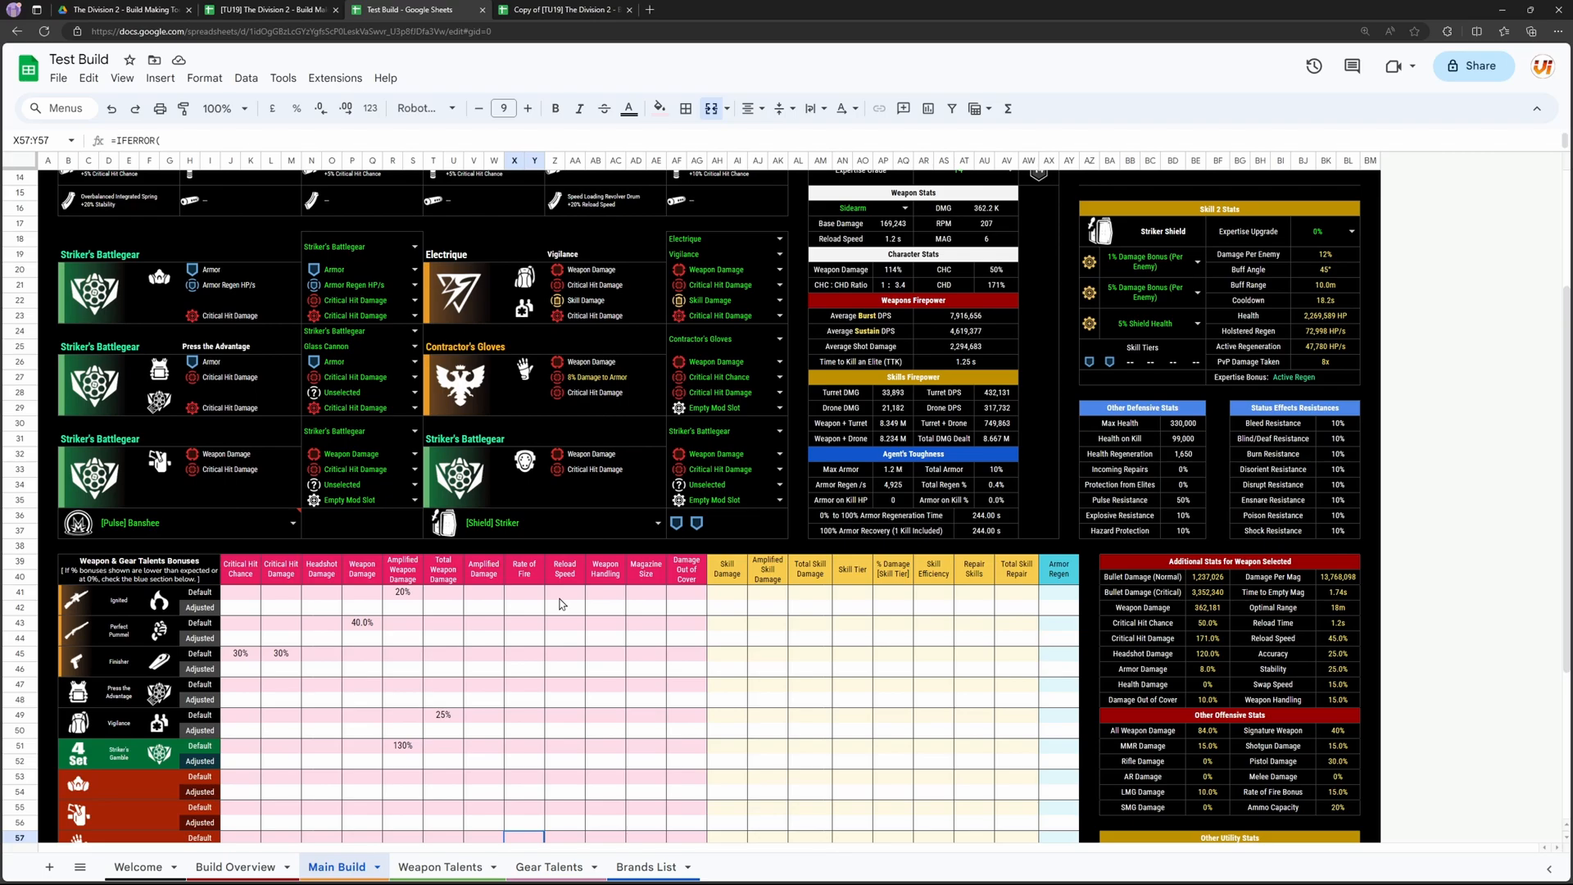
{"action": "scroll", "coordinate": [793, 605], "scroll_direction": "up", "scroll_amount": 3}
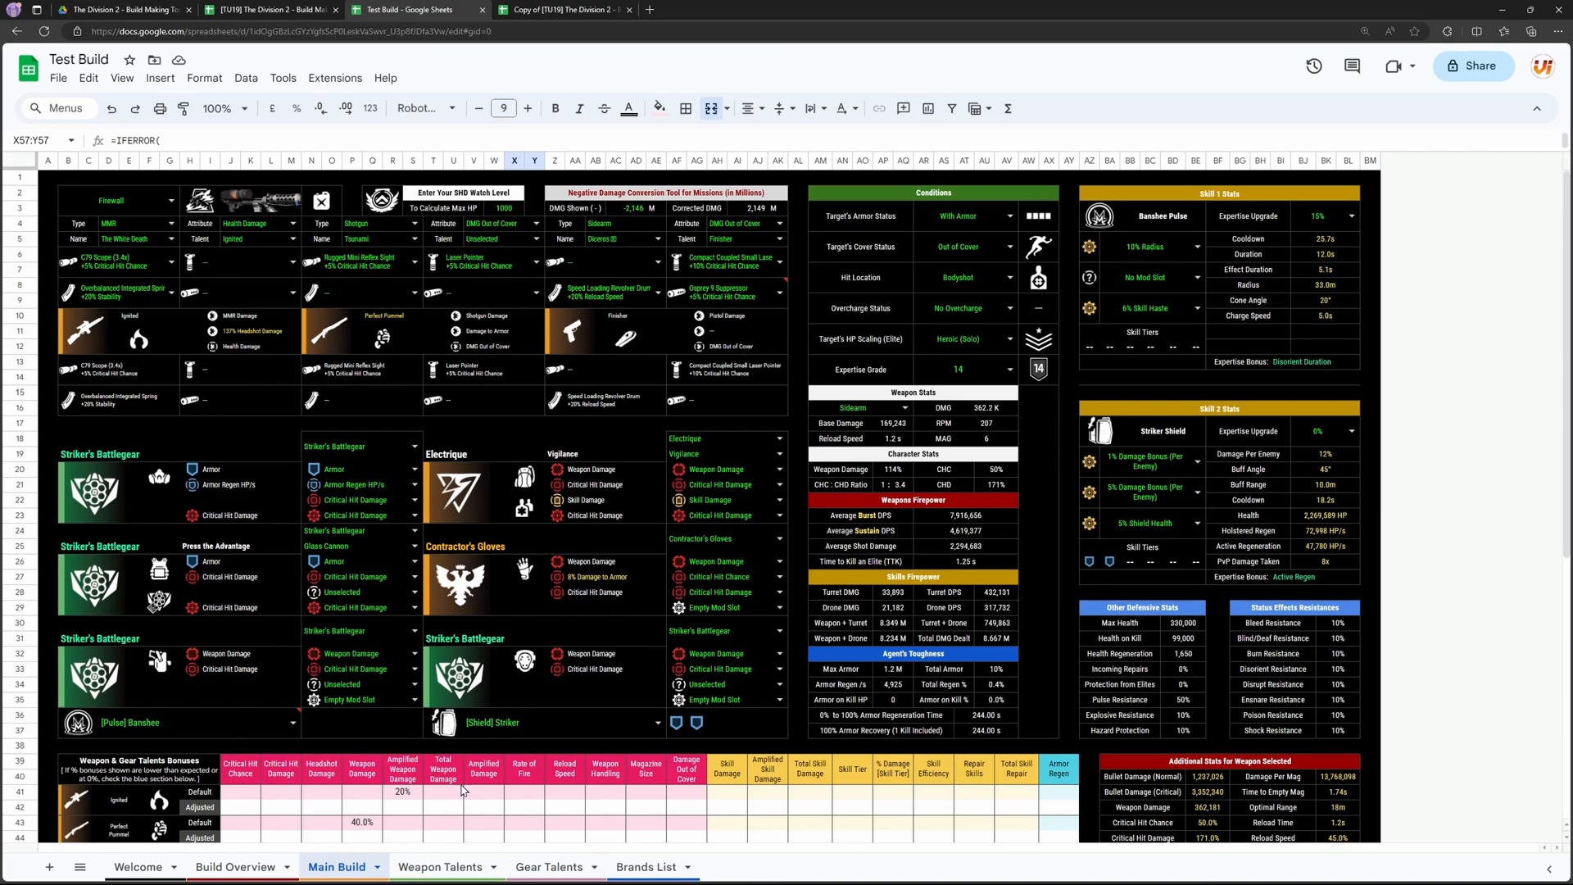
{"action": "left_click", "coordinate": [432, 868]}
{"action": "type", "text": "="}
{"action": "key", "text": "Escape"}
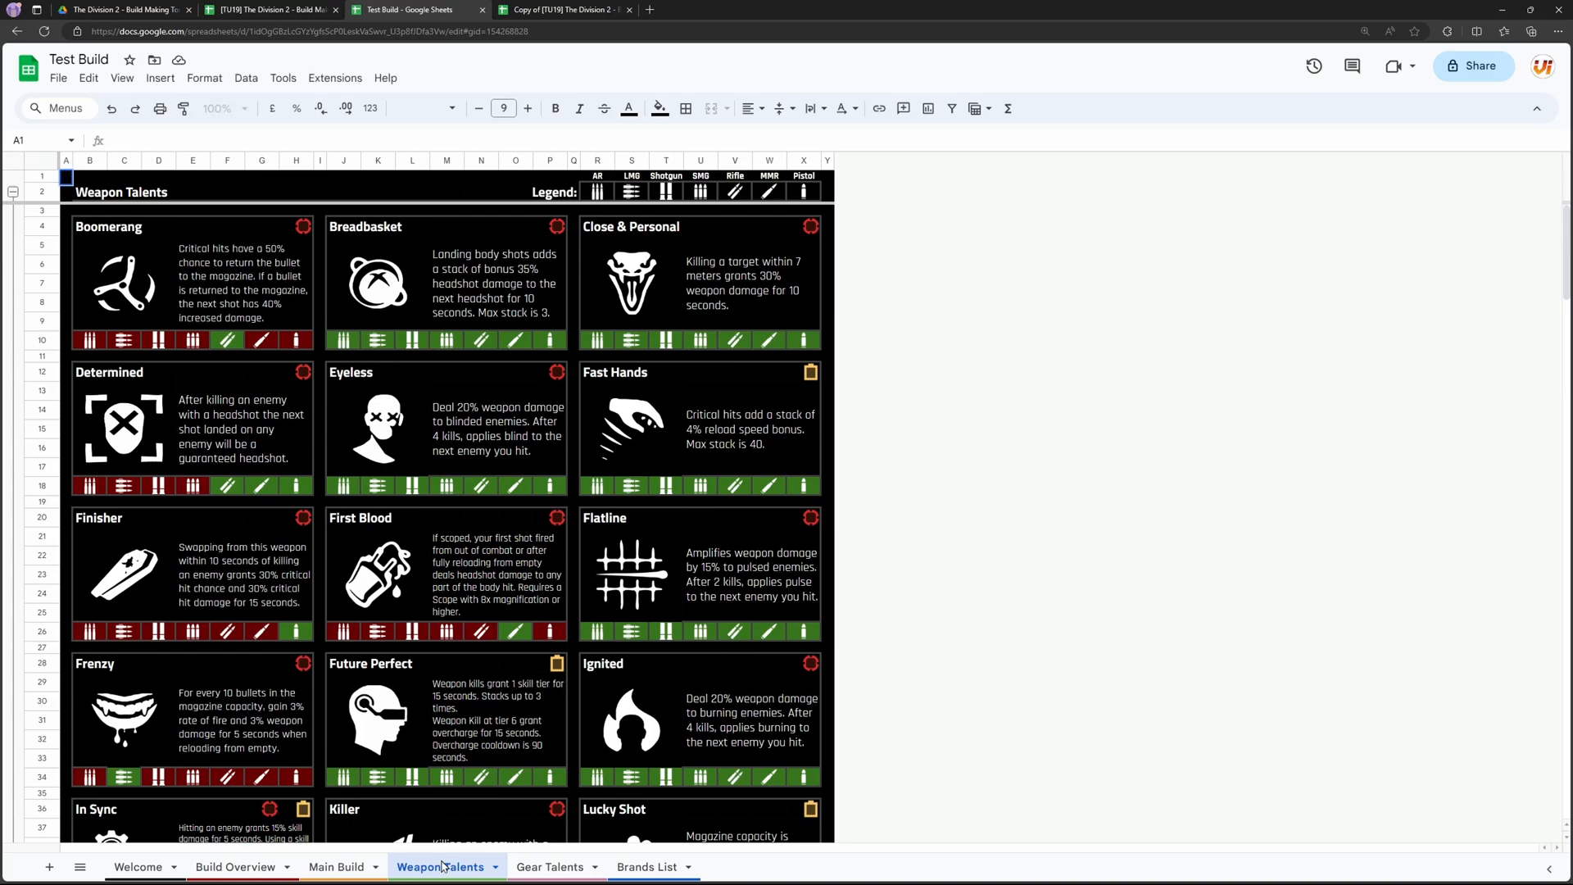
{"action": "mouse_move", "coordinate": [442, 883]}
{"action": "scroll", "coordinate": [494, 618], "scroll_direction": "down", "scroll_amount": 3}
{"action": "scroll", "coordinate": [525, 656], "scroll_direction": "up", "scroll_amount": 3}
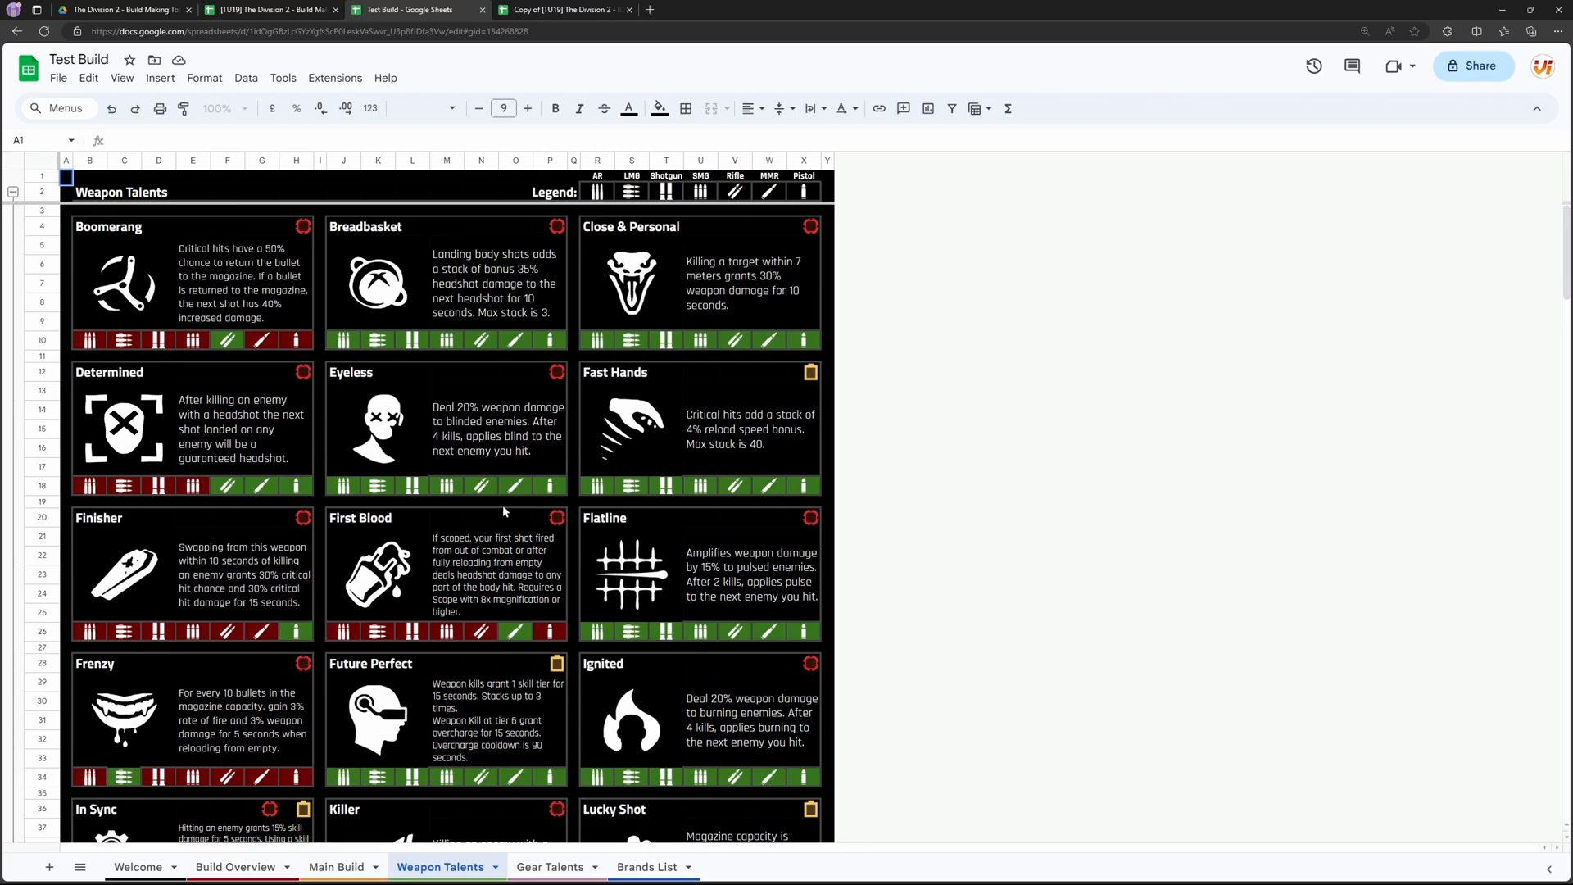
Step: Open the Gear Talents sheet and look over the backpack talents
{"action": "left_click", "coordinate": [543, 868]}
{"action": "scroll", "coordinate": [367, 699], "scroll_direction": "down", "scroll_amount": 3}
{"action": "scroll", "coordinate": [366, 698], "scroll_direction": "up", "scroll_amount": 1}
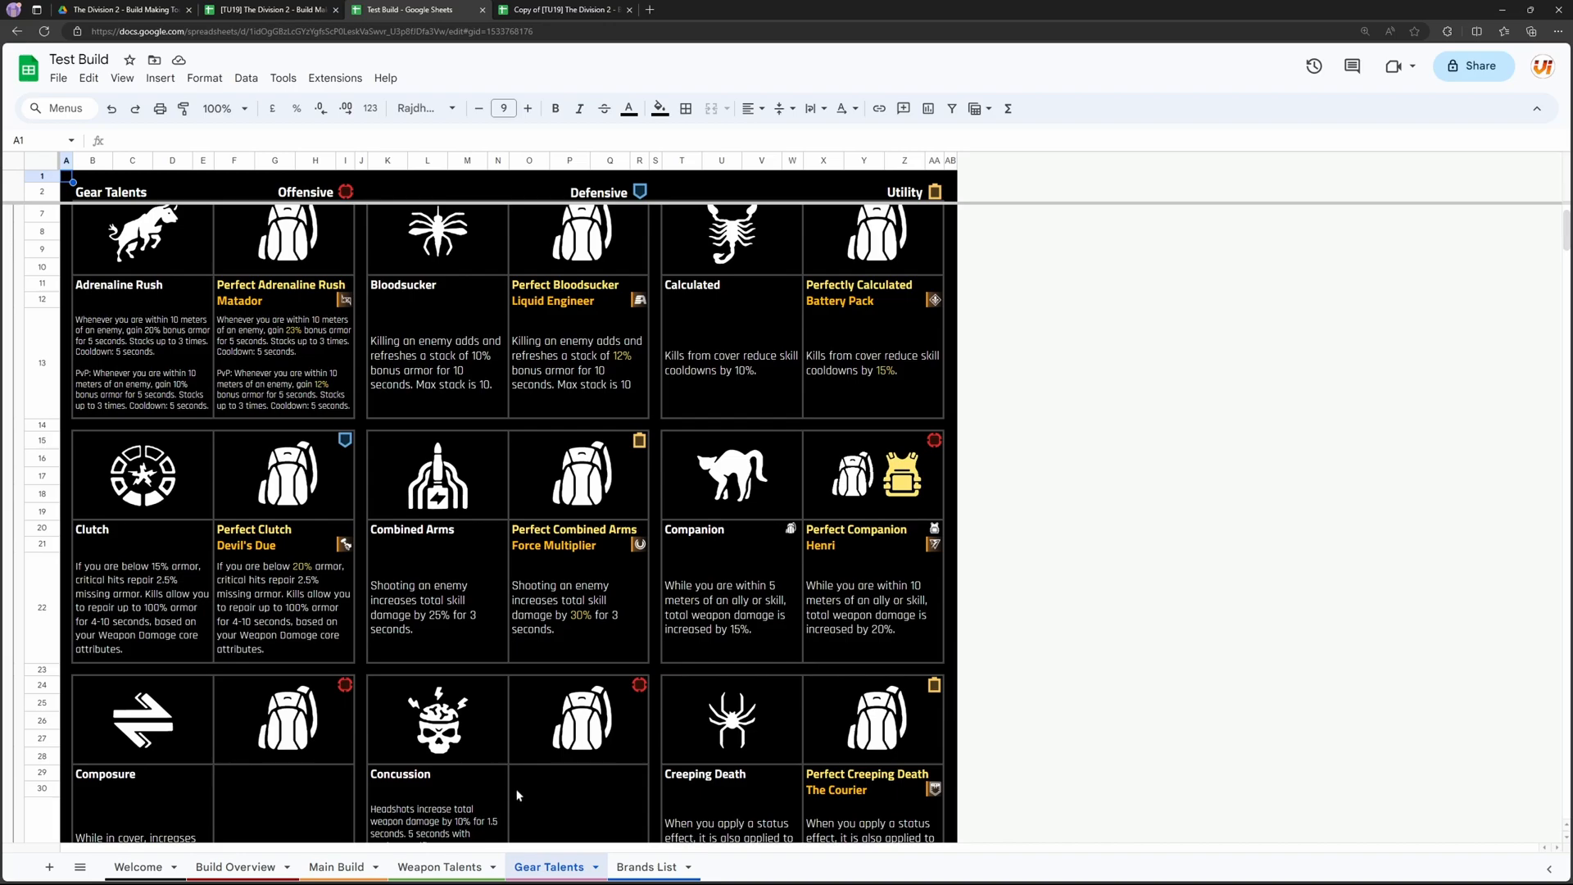
Step: Return to the Weapon Talents sheet and review the standard weapon talents with their weapon-type compatibility
{"action": "left_click", "coordinate": [441, 866]}
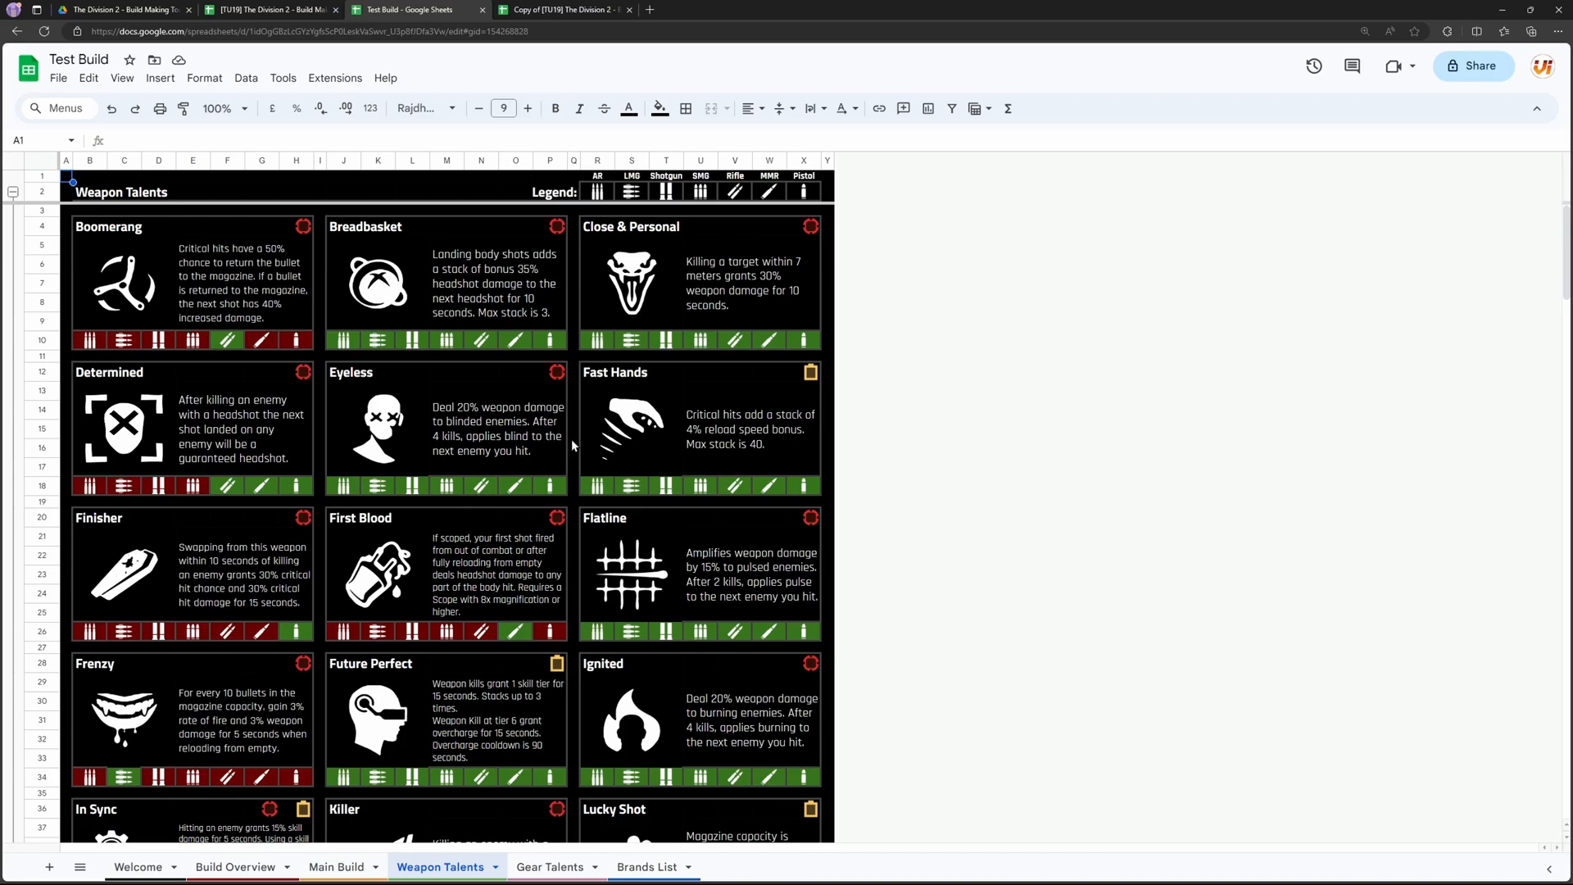
{"action": "scroll", "coordinate": [572, 439], "scroll_direction": "down", "scroll_amount": 5}
{"action": "scroll", "coordinate": [704, 642], "scroll_direction": "up", "scroll_amount": 3}
{"action": "scroll", "coordinate": [704, 643], "scroll_direction": "down", "scroll_amount": 3}
{"action": "scroll", "coordinate": [705, 647], "scroll_direction": "down", "scroll_amount": 10}
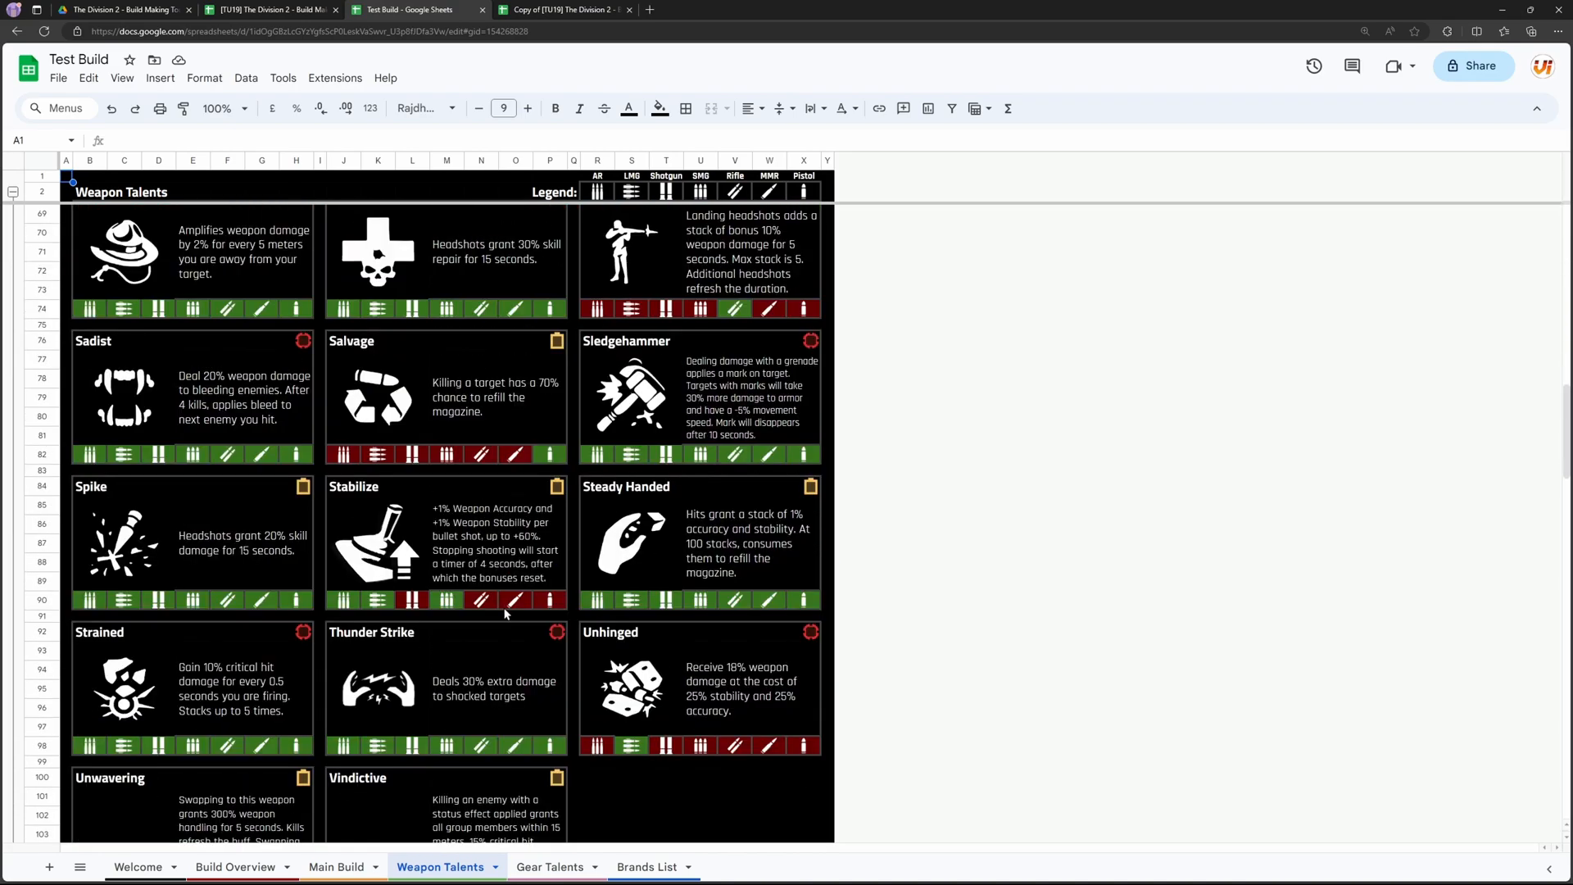
{"action": "scroll", "coordinate": [487, 578], "scroll_direction": "down", "scroll_amount": 3}
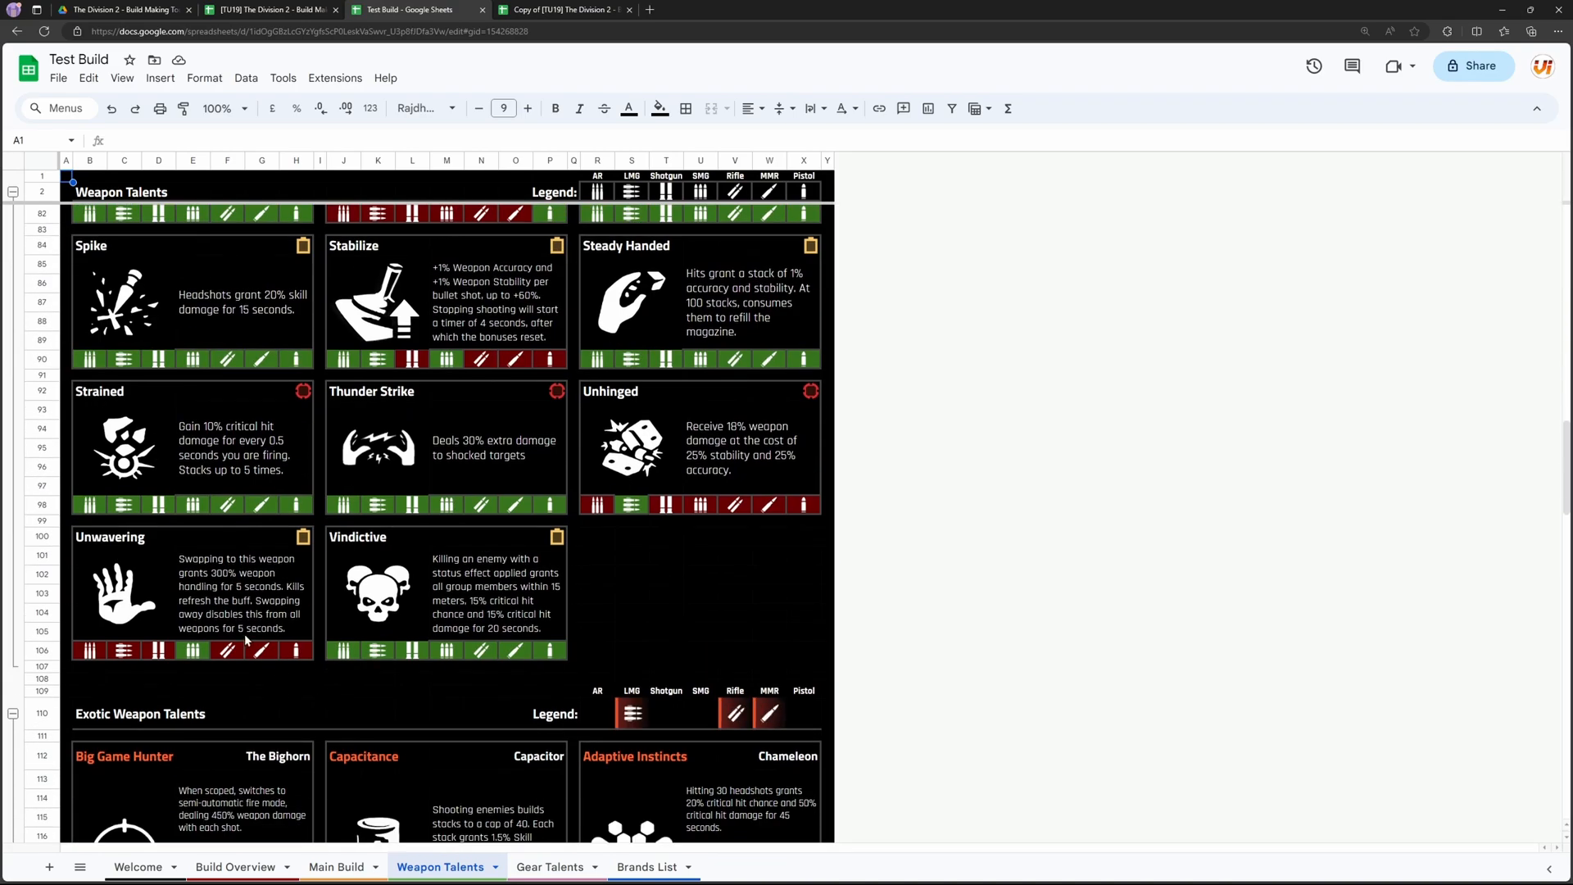
Step: Review the Exotic Weapon Talents section and return to the start of the weapon talent list
{"action": "scroll", "coordinate": [243, 633], "scroll_direction": "up", "scroll_amount": 4}
{"action": "scroll", "coordinate": [197, 606], "scroll_direction": "down", "scroll_amount": 15}
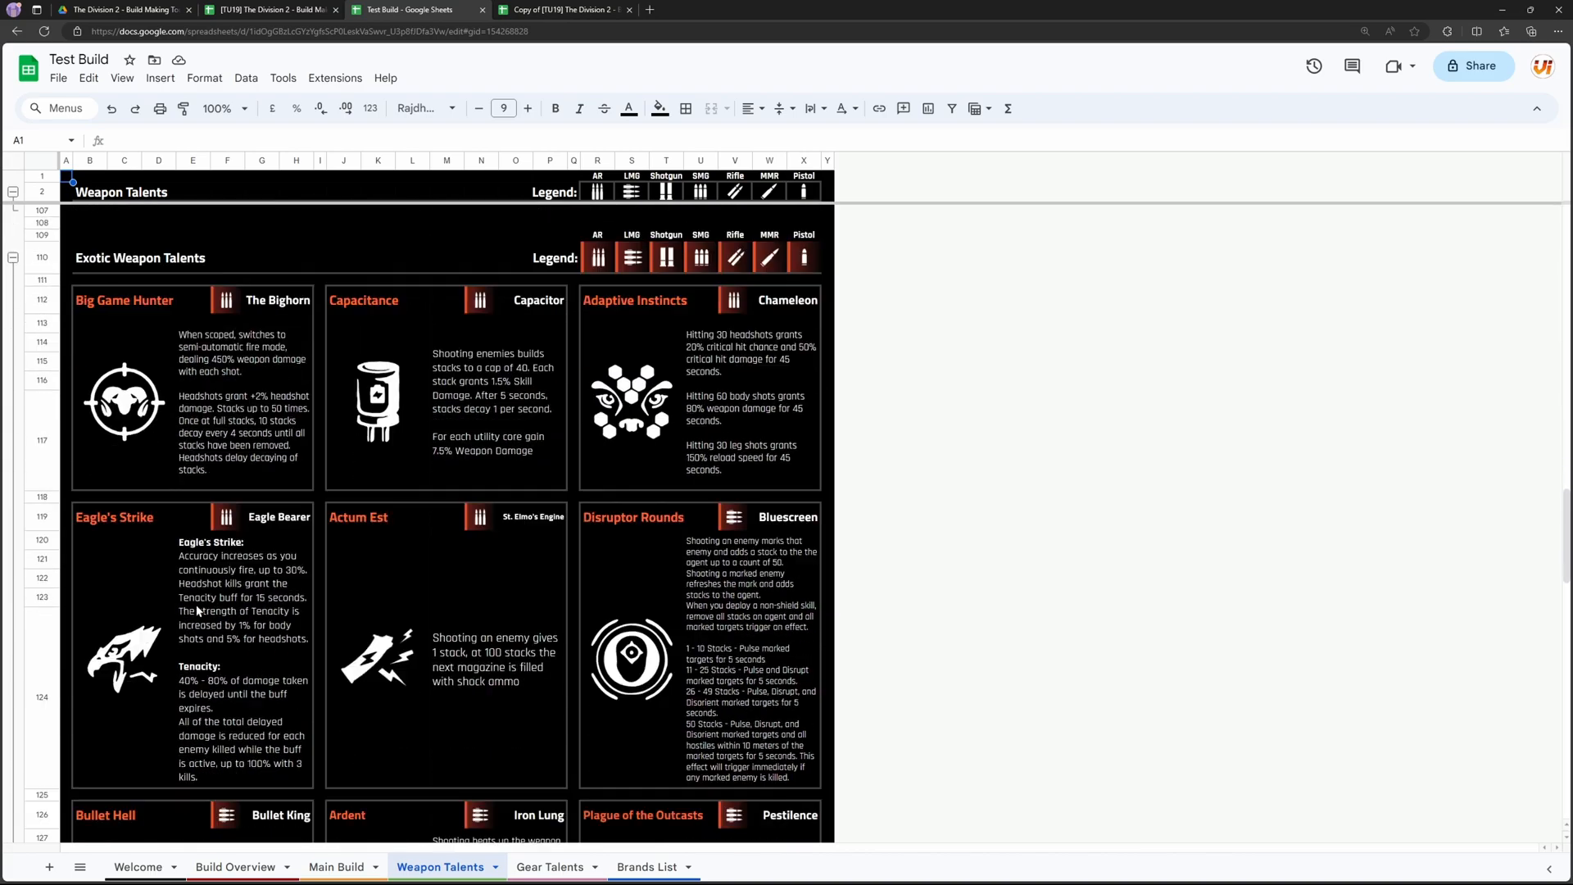
{"action": "scroll", "coordinate": [197, 619], "scroll_direction": "down", "scroll_amount": 5}
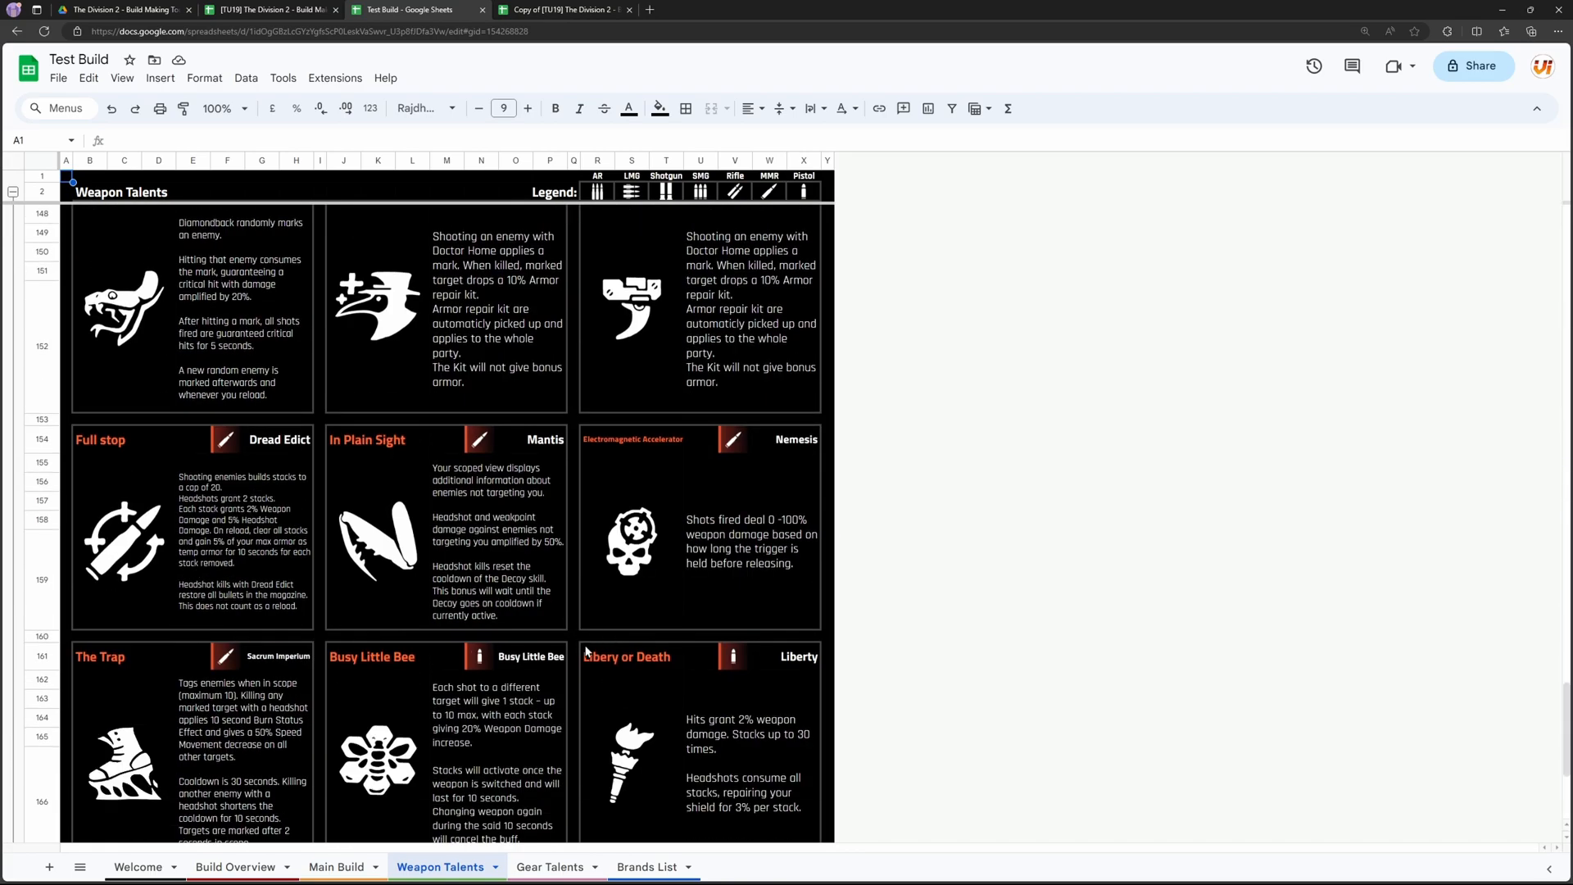
{"action": "scroll", "coordinate": [586, 652], "scroll_direction": "down", "scroll_amount": 2}
{"action": "scroll", "coordinate": [574, 649], "scroll_direction": "up", "scroll_amount": 10}
{"action": "scroll", "coordinate": [665, 649], "scroll_direction": "up", "scroll_amount": 15}
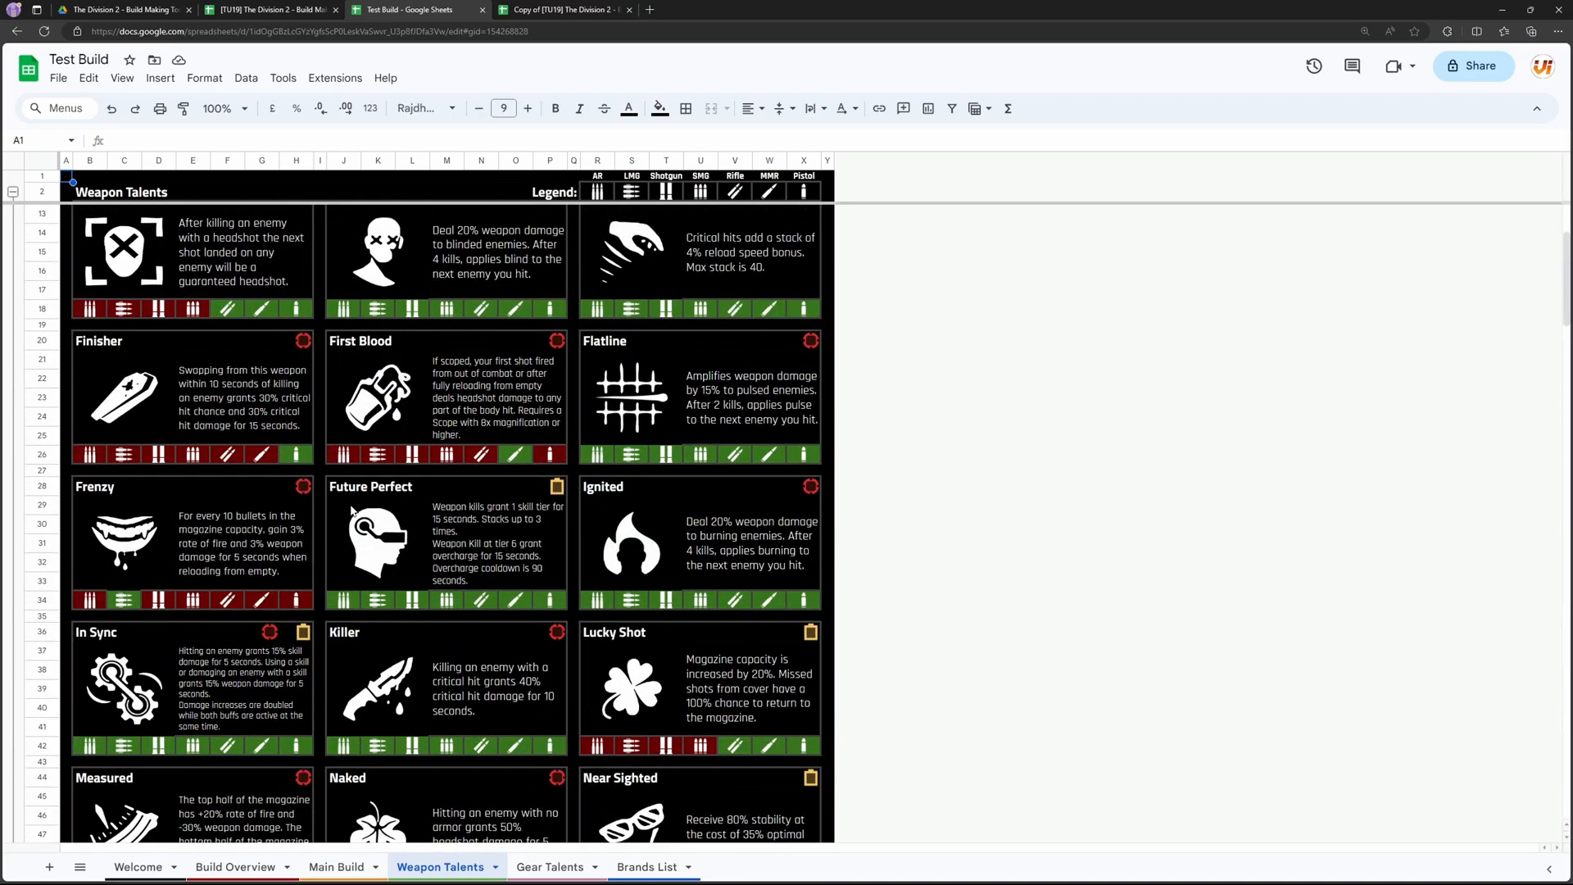
{"action": "scroll", "coordinate": [353, 509], "scroll_direction": "up", "scroll_amount": 3}
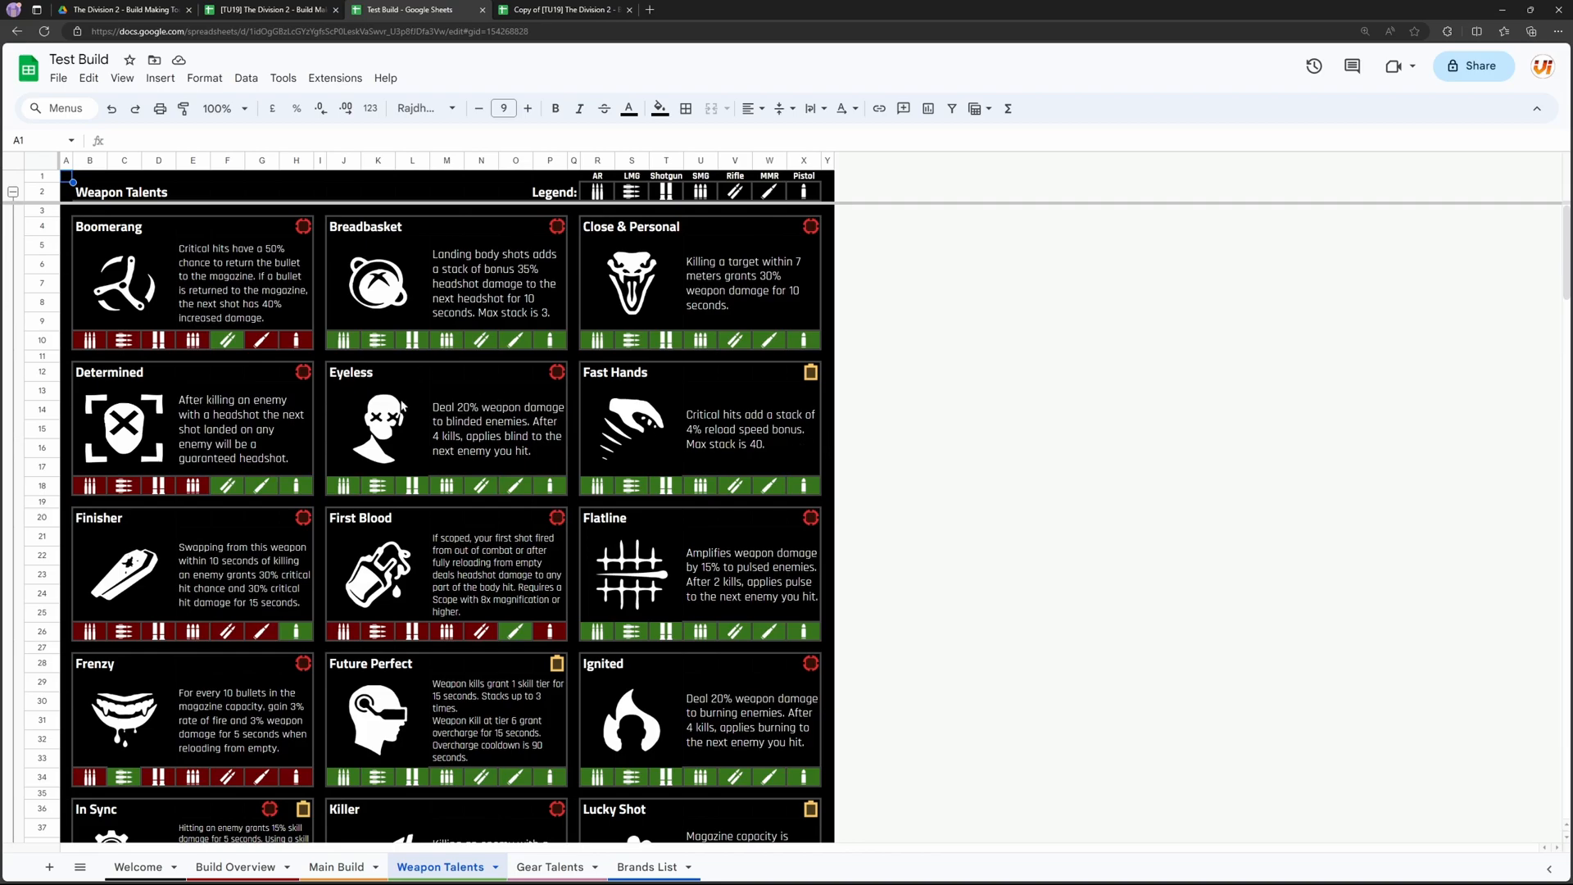
{"action": "scroll", "coordinate": [200, 382], "scroll_direction": "down", "scroll_amount": 5}
{"action": "scroll", "coordinate": [347, 464], "scroll_direction": "up", "scroll_amount": 4}
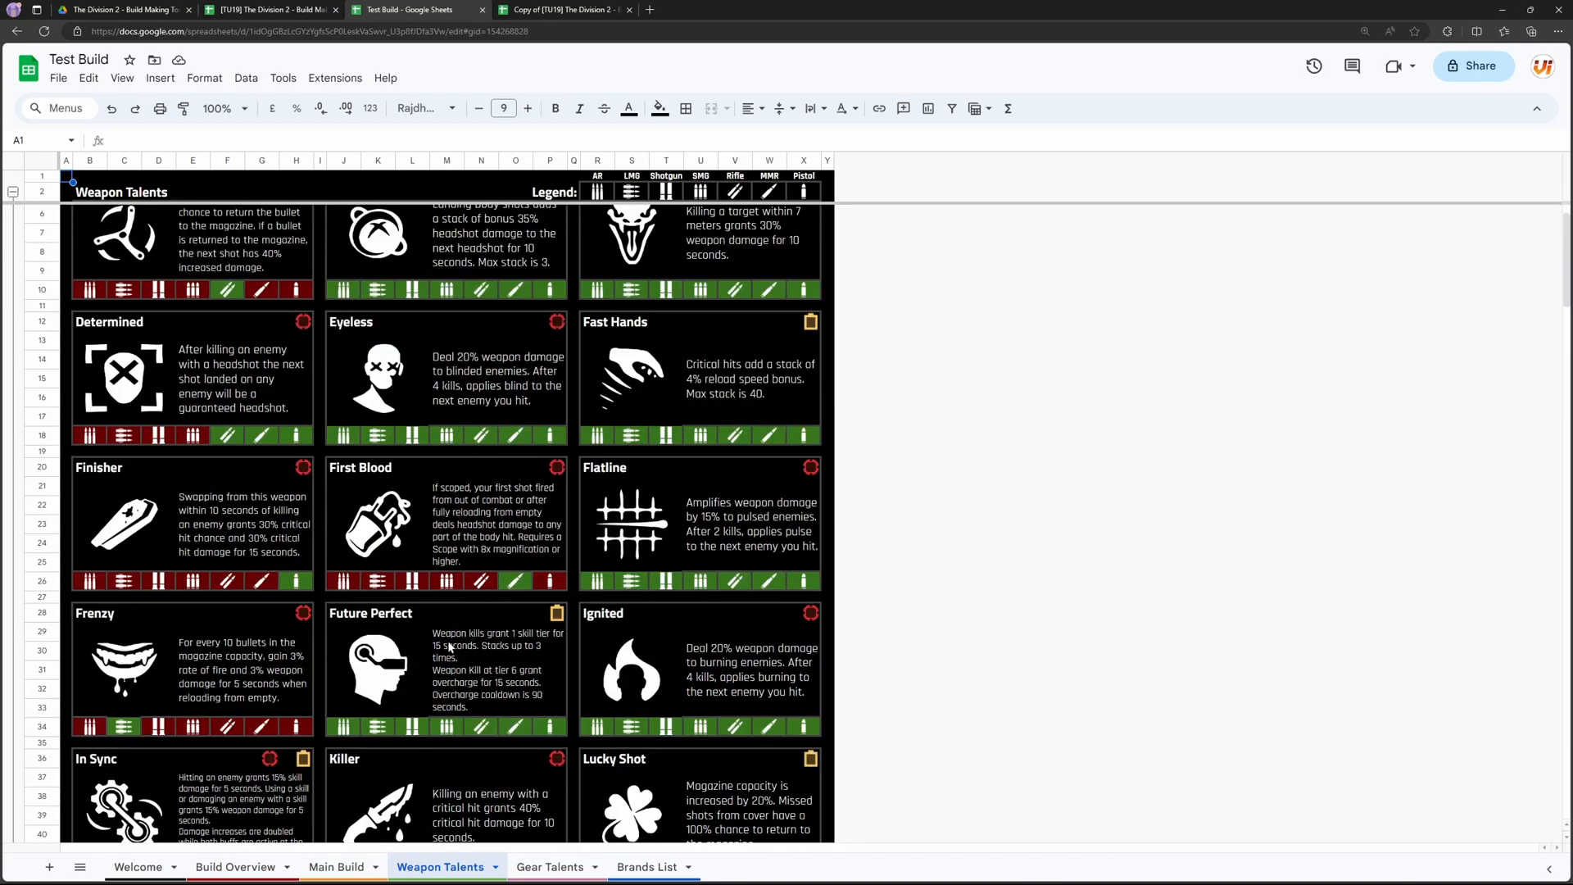
Step: Collapse the Backpack, Chestpiece and Gear Set Talents groups on the Gear Talents sheet and view the Exotic Gear Talents
{"action": "left_click", "coordinate": [564, 867]}
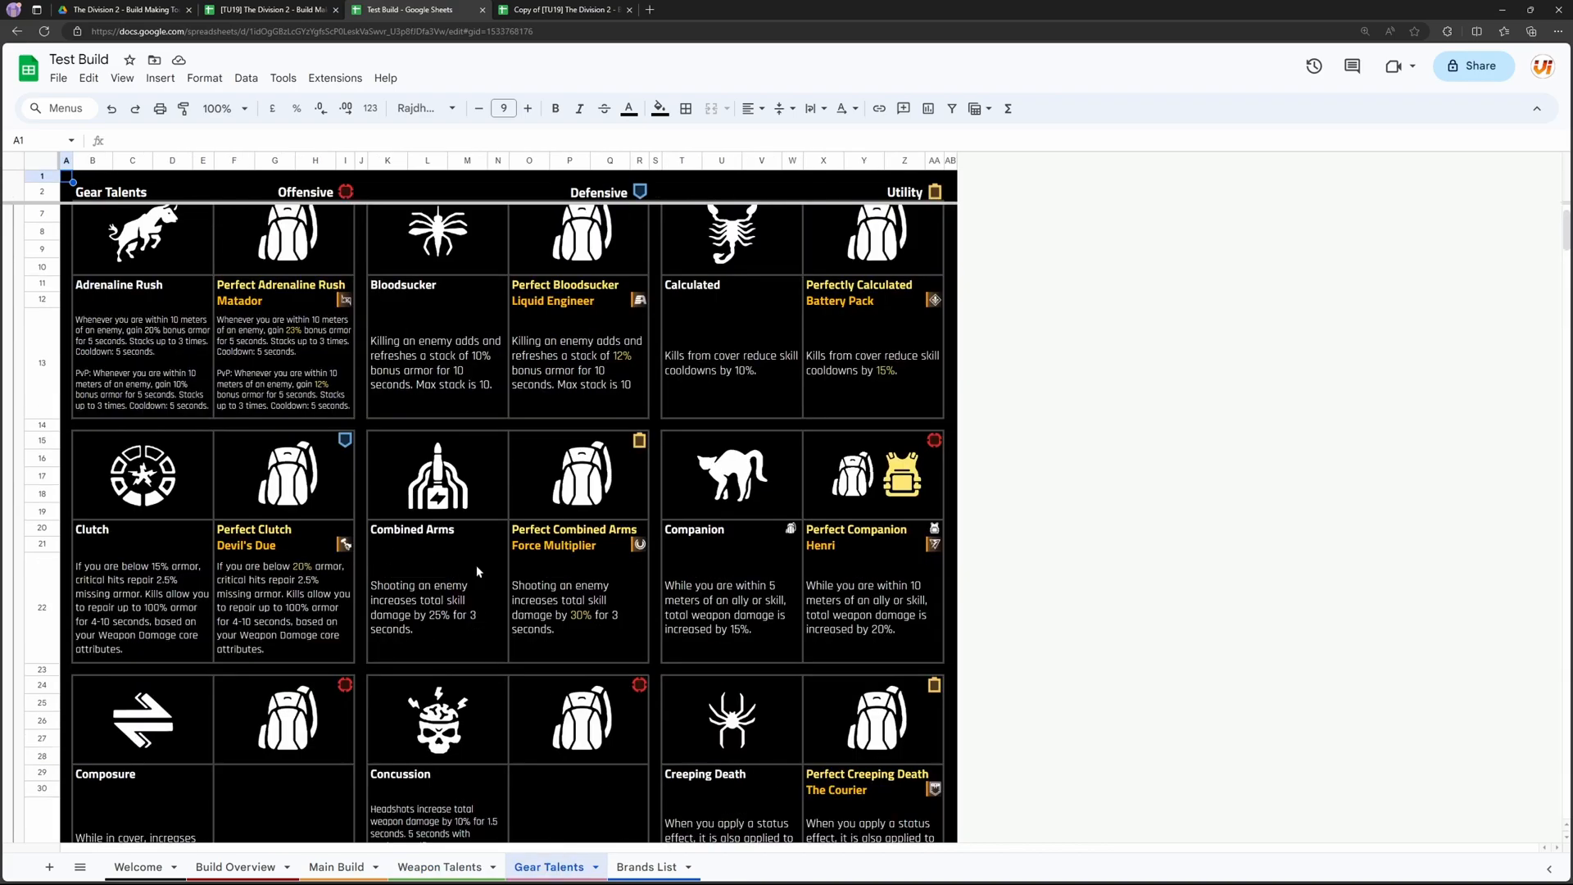
{"action": "scroll", "coordinate": [478, 571], "scroll_direction": "down", "scroll_amount": 3}
{"action": "scroll", "coordinate": [478, 571], "scroll_direction": "up", "scroll_amount": 5}
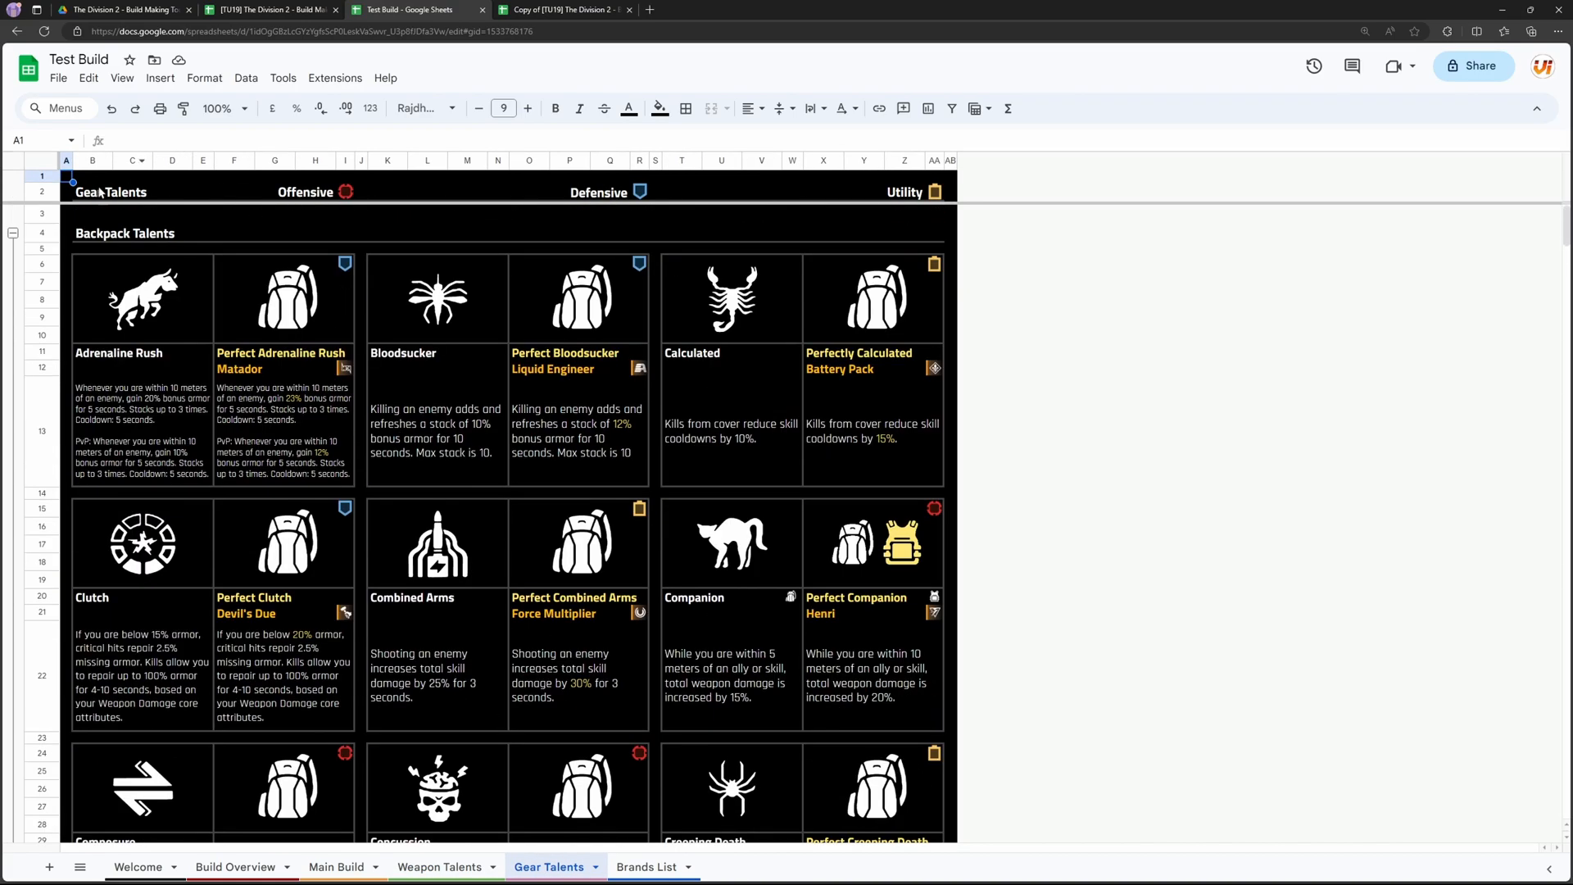
{"action": "left_click", "coordinate": [13, 234]}
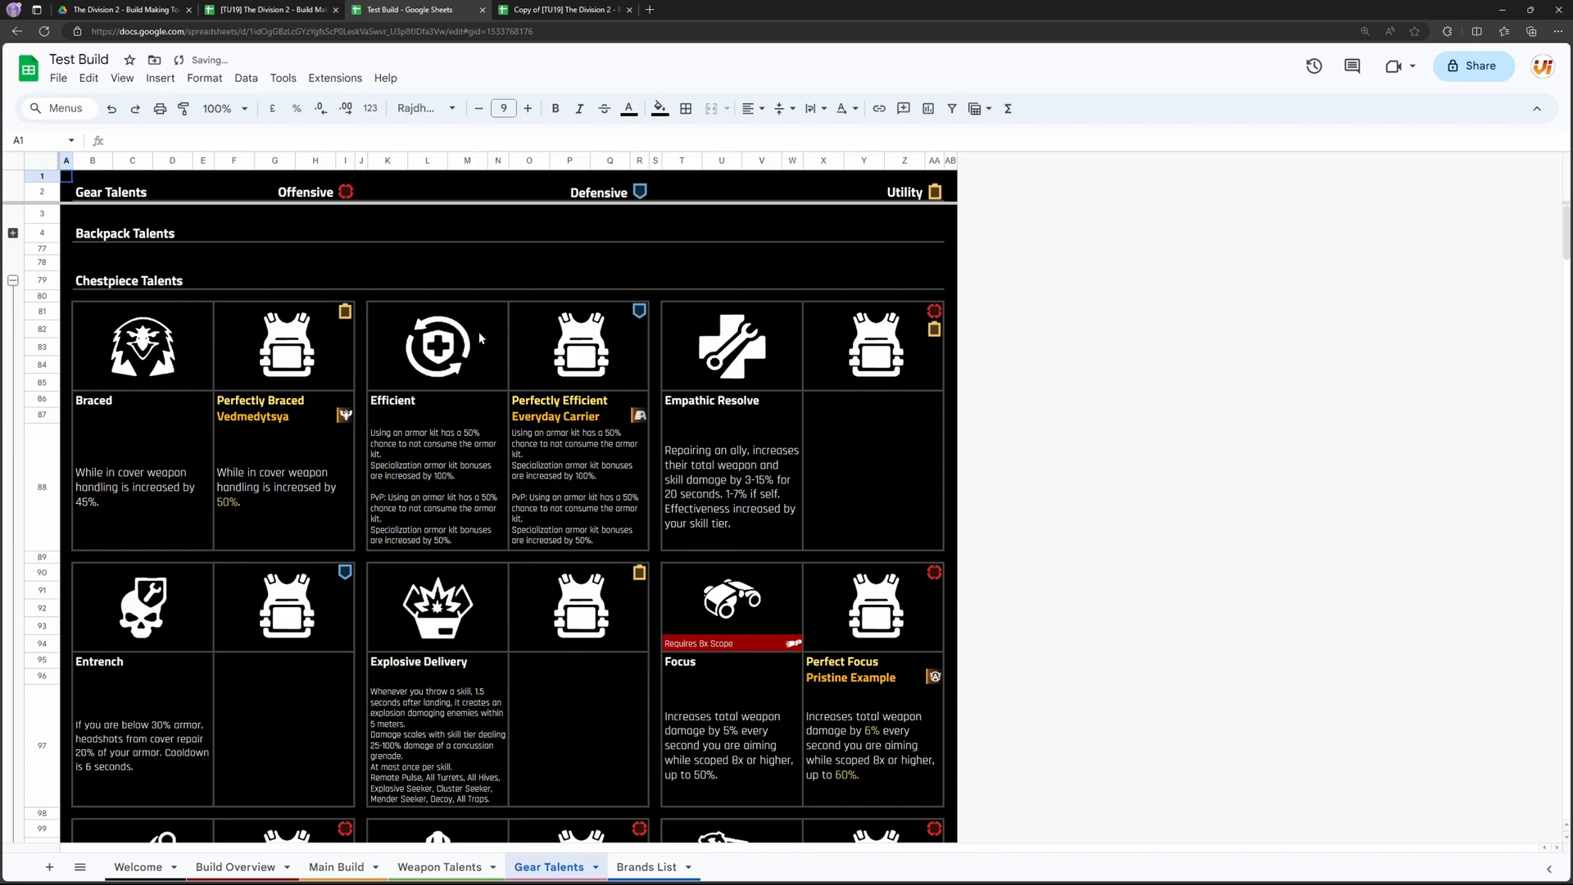
{"action": "left_click", "coordinate": [13, 281]}
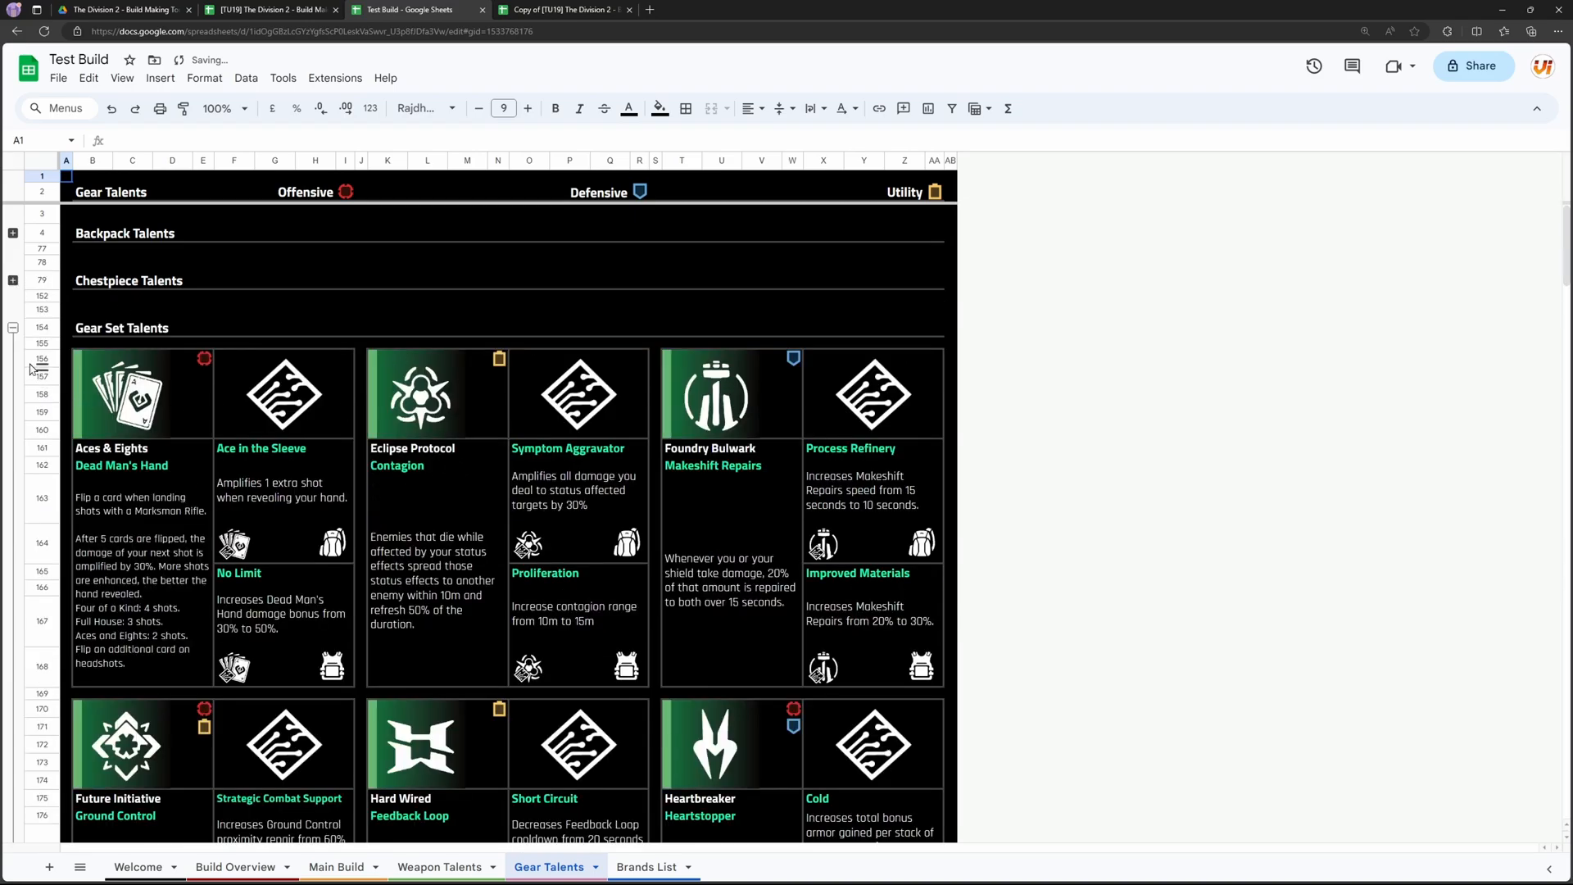
{"action": "left_click", "coordinate": [13, 327]}
{"action": "scroll", "coordinate": [510, 484], "scroll_direction": "down", "scroll_amount": 3}
{"action": "scroll", "coordinate": [510, 491], "scroll_direction": "up", "scroll_amount": 3}
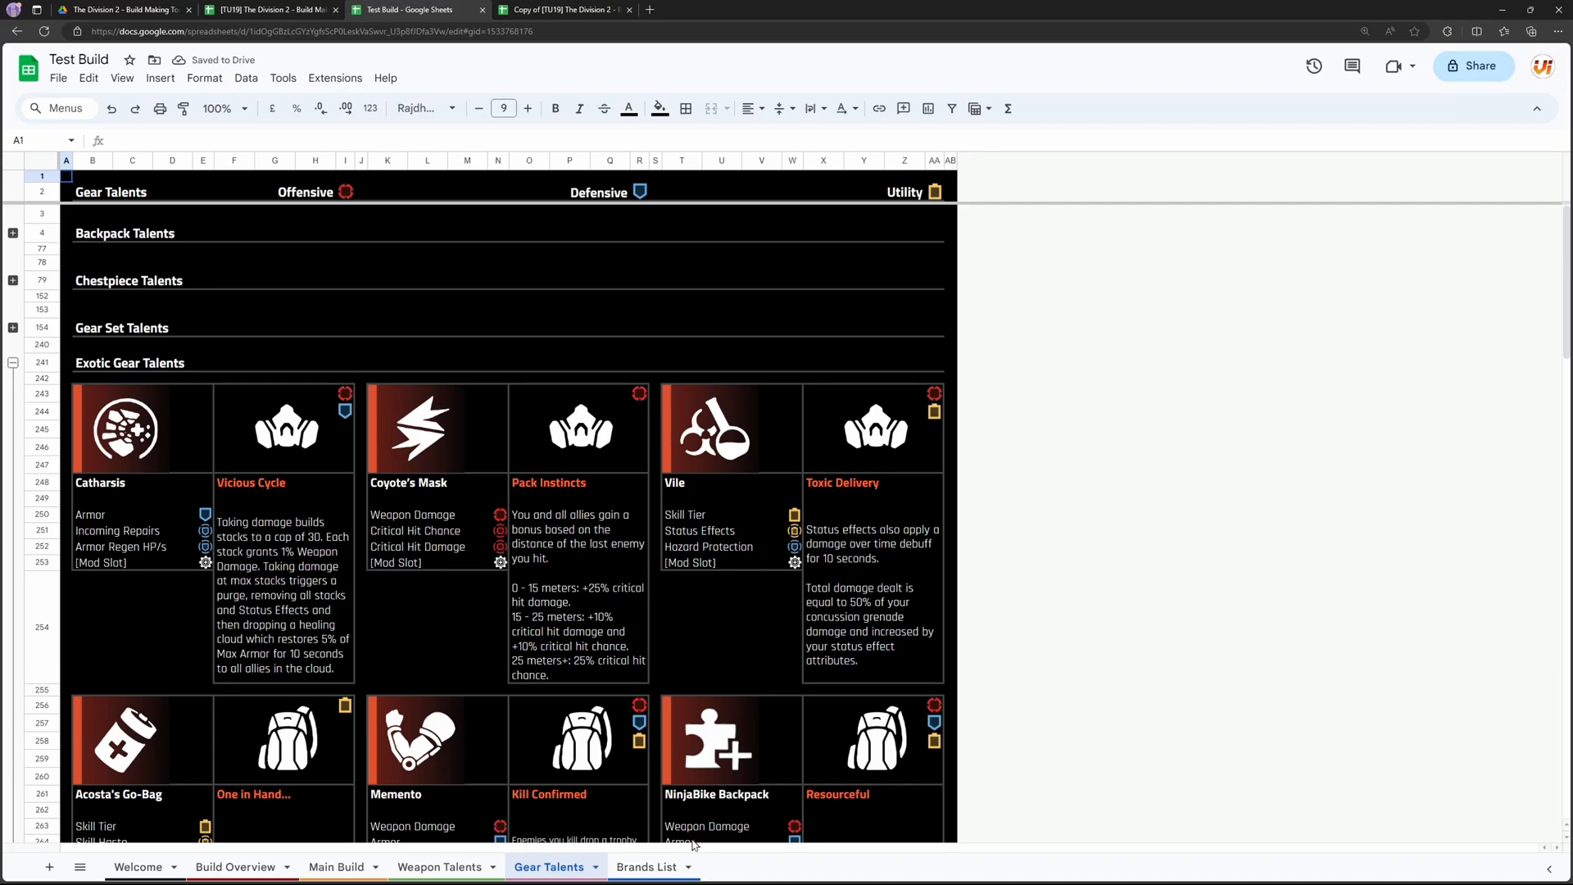
Step: Review the brand set and gear set bonuses on the Brands List sheet, including those of Fenris Group AB
{"action": "left_click", "coordinate": [647, 867]}
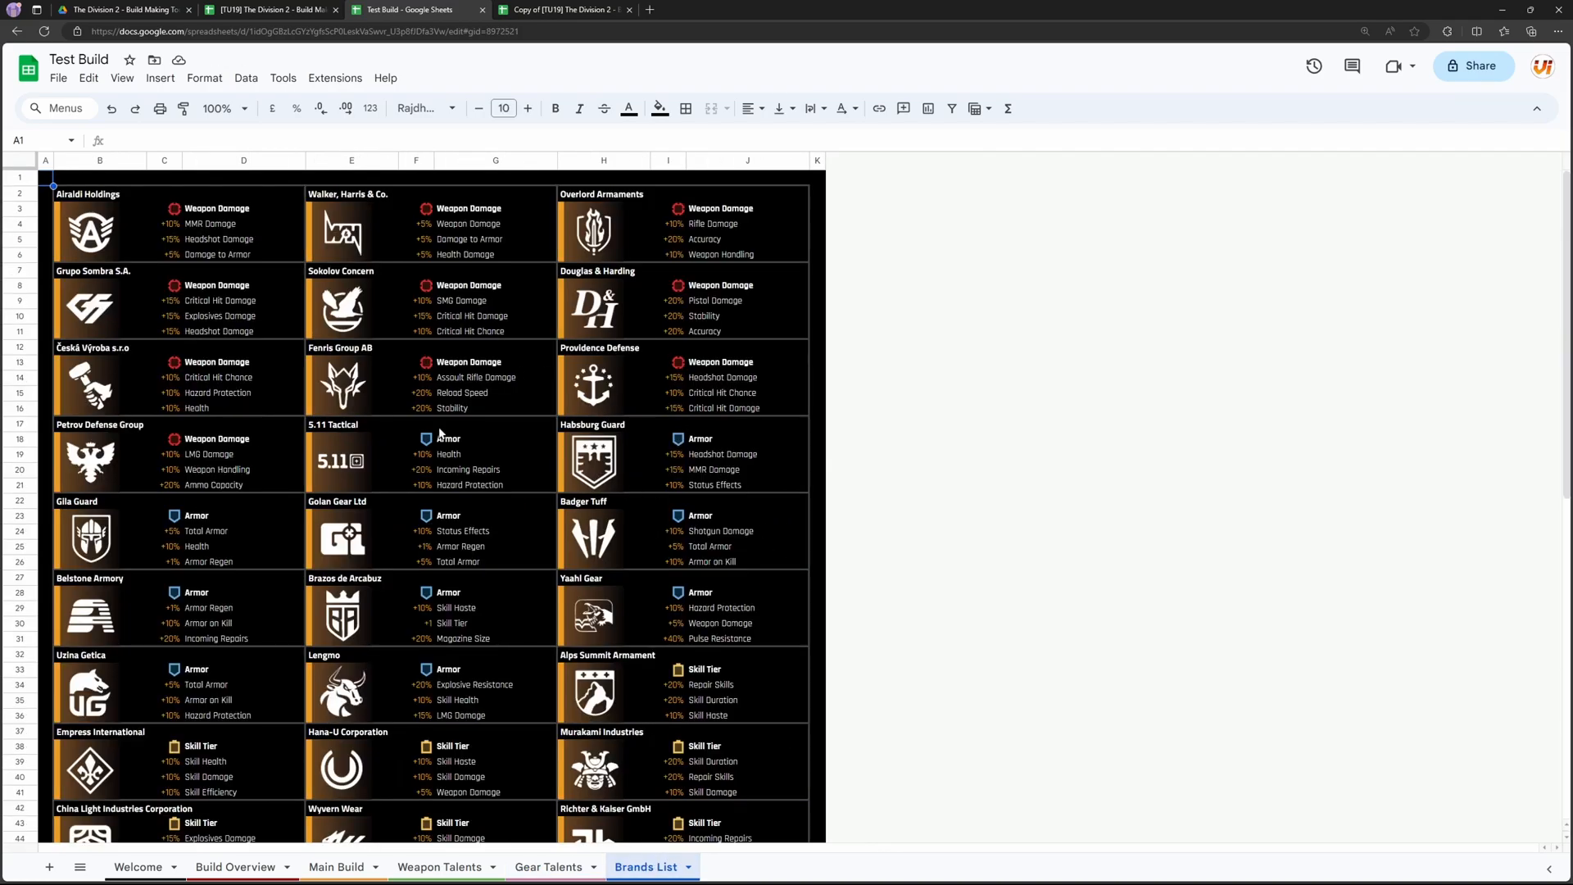
{"action": "scroll", "coordinate": [325, 500], "scroll_direction": "down", "scroll_amount": 7}
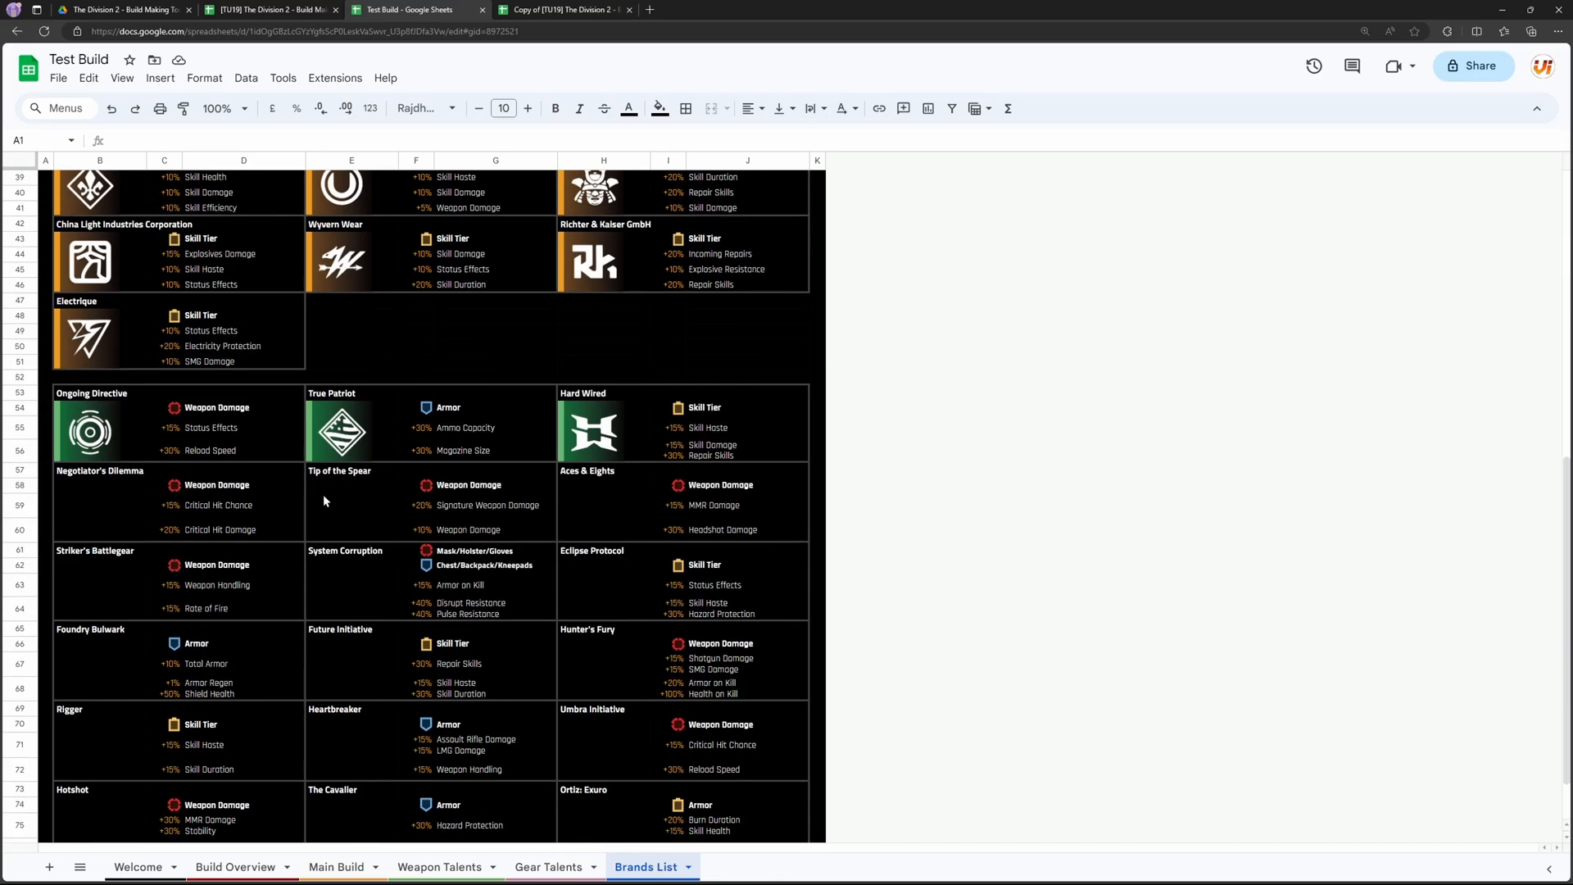
{"action": "scroll", "coordinate": [325, 501], "scroll_direction": "up", "scroll_amount": 7}
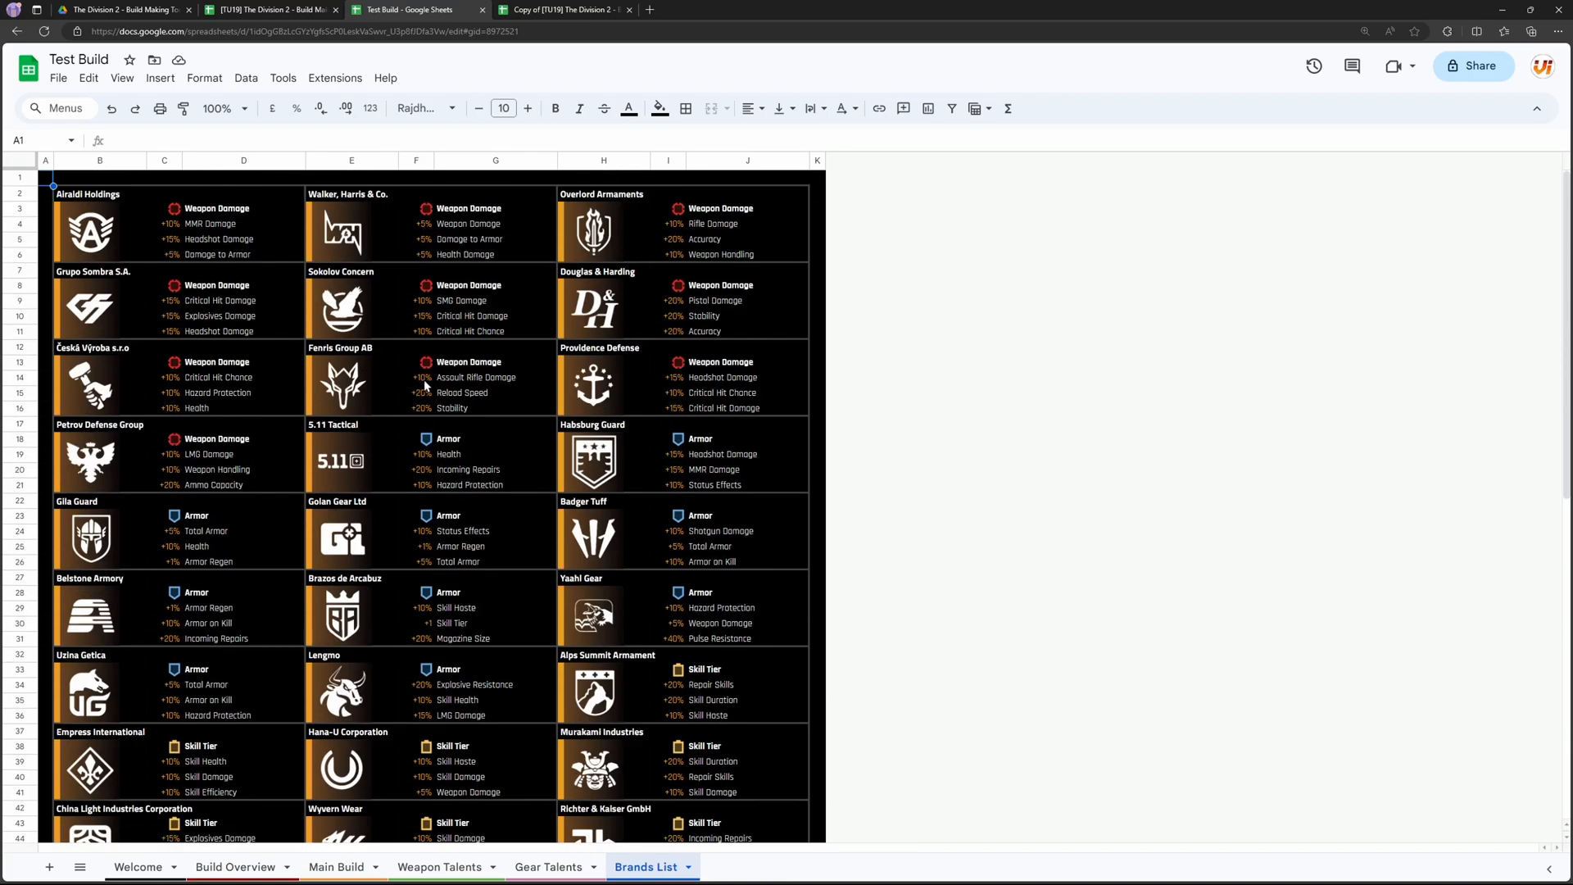
{"action": "left_click_drag", "start_coordinate": [422, 379], "coordinate": [508, 453]}
{"action": "left_click", "coordinate": [481, 397]}
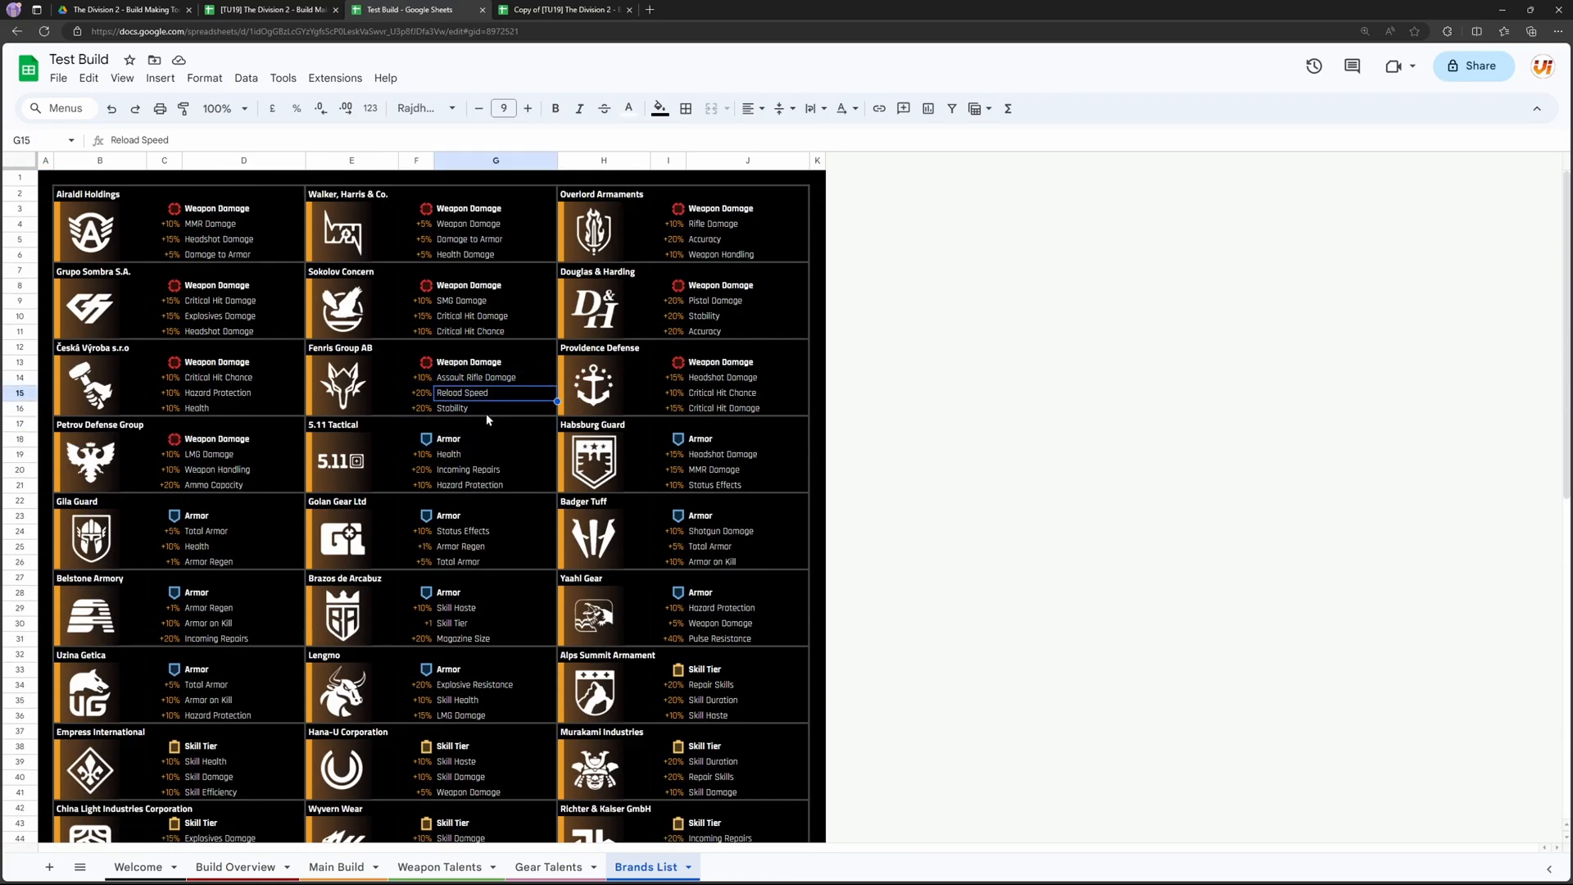
{"action": "scroll", "coordinate": [484, 434], "scroll_direction": "down", "scroll_amount": 8}
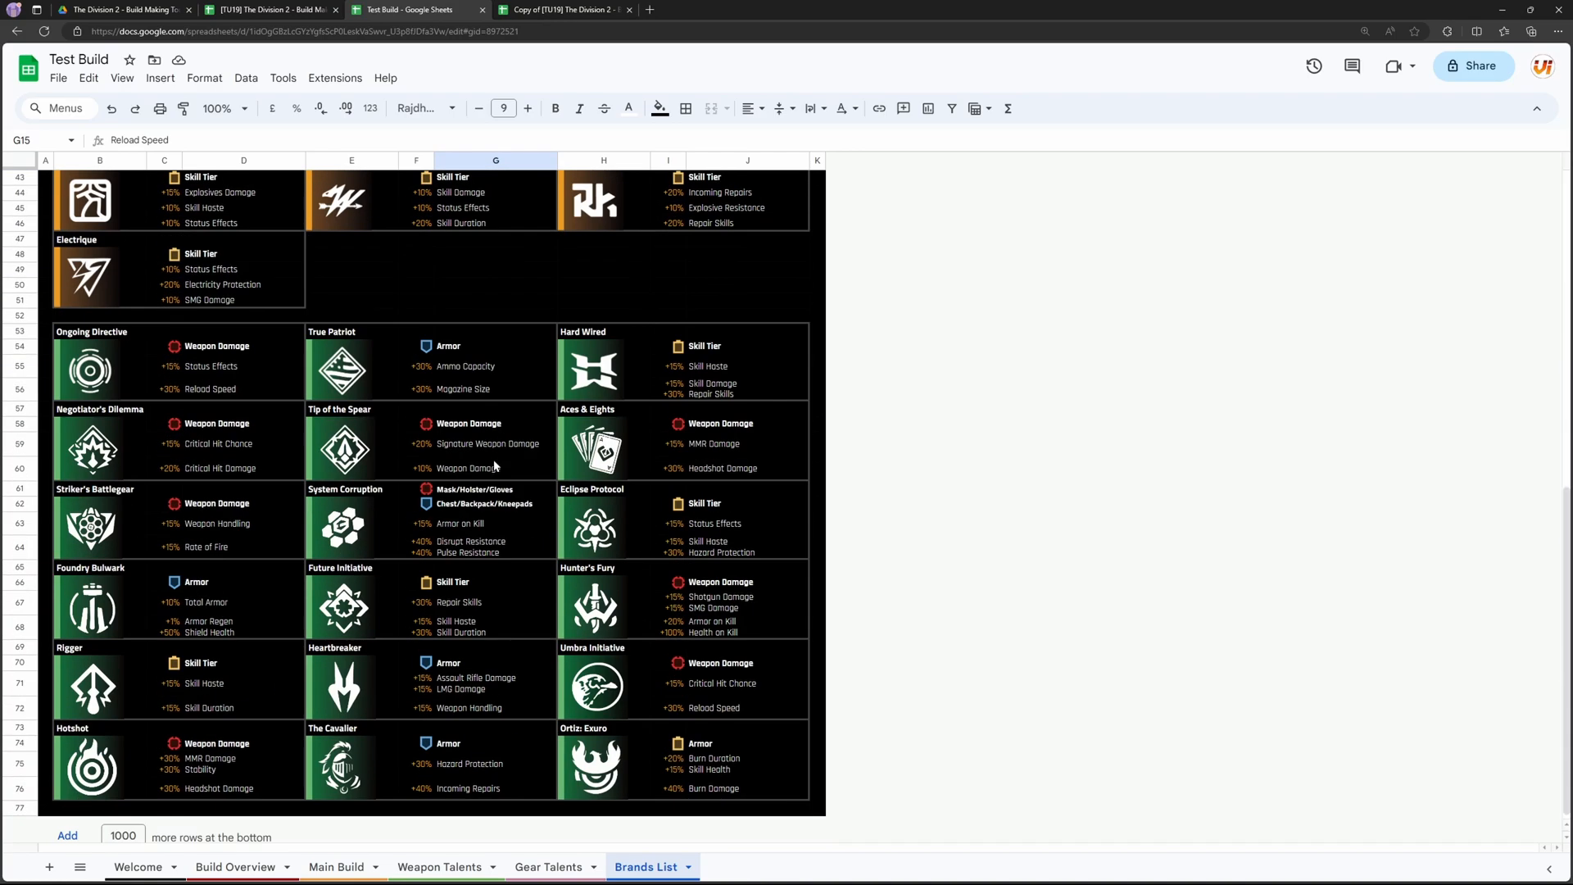
{"action": "scroll", "coordinate": [596, 719], "scroll_direction": "up", "scroll_amount": 8}
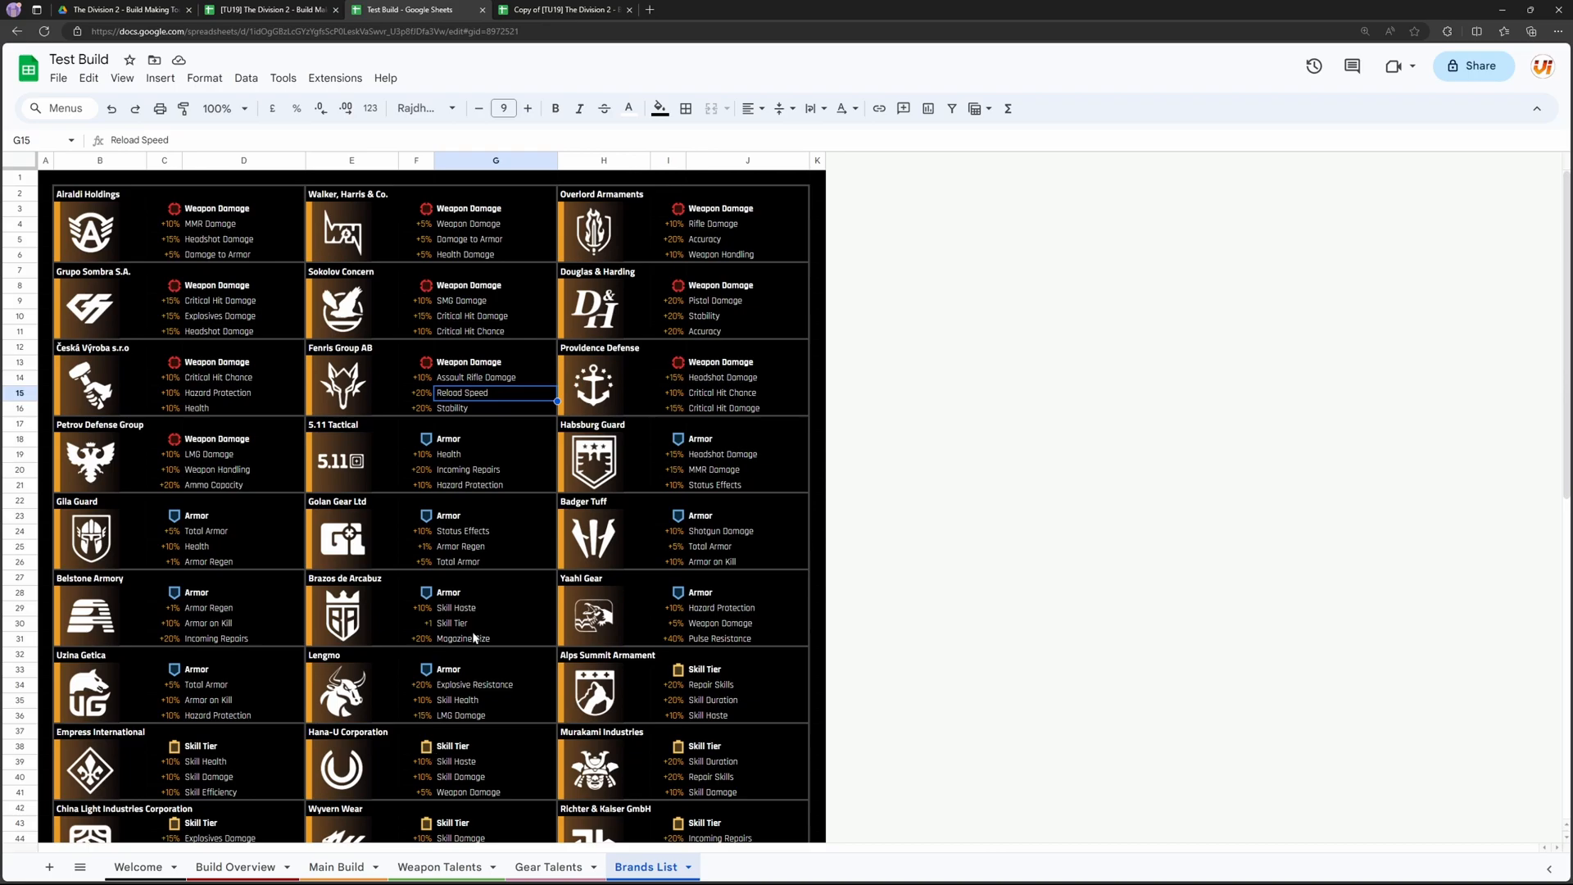
{"action": "left_click", "coordinate": [817, 470]}
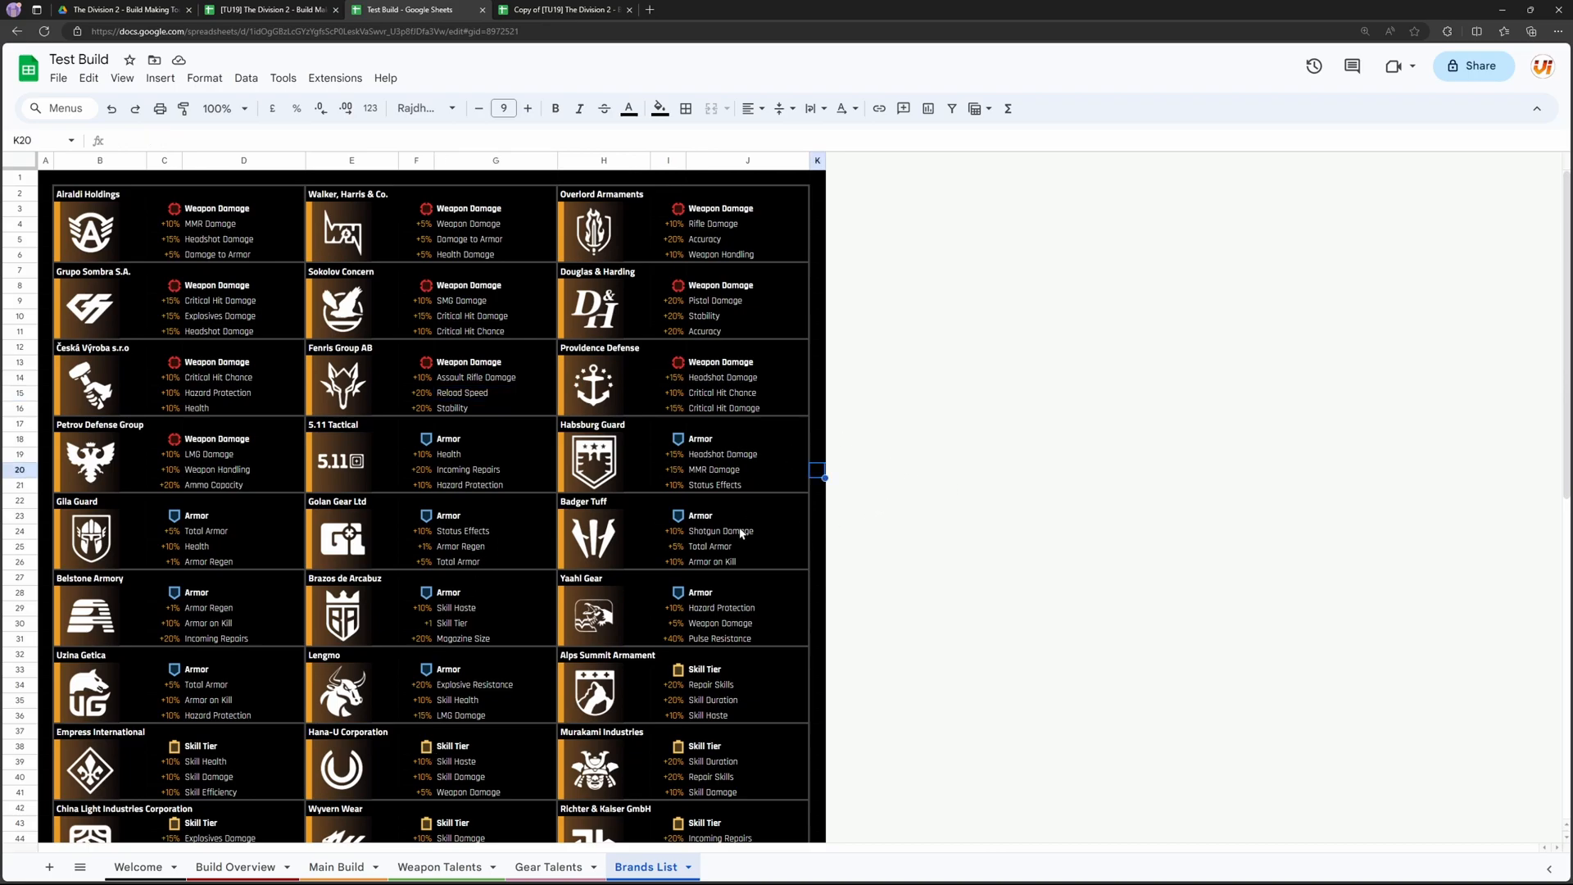
Step: Inspect the DMG Shown and Corrected DMG cells of the Negative Damage Conversion Tool on the Main Build sheet
{"action": "left_click", "coordinate": [336, 867]}
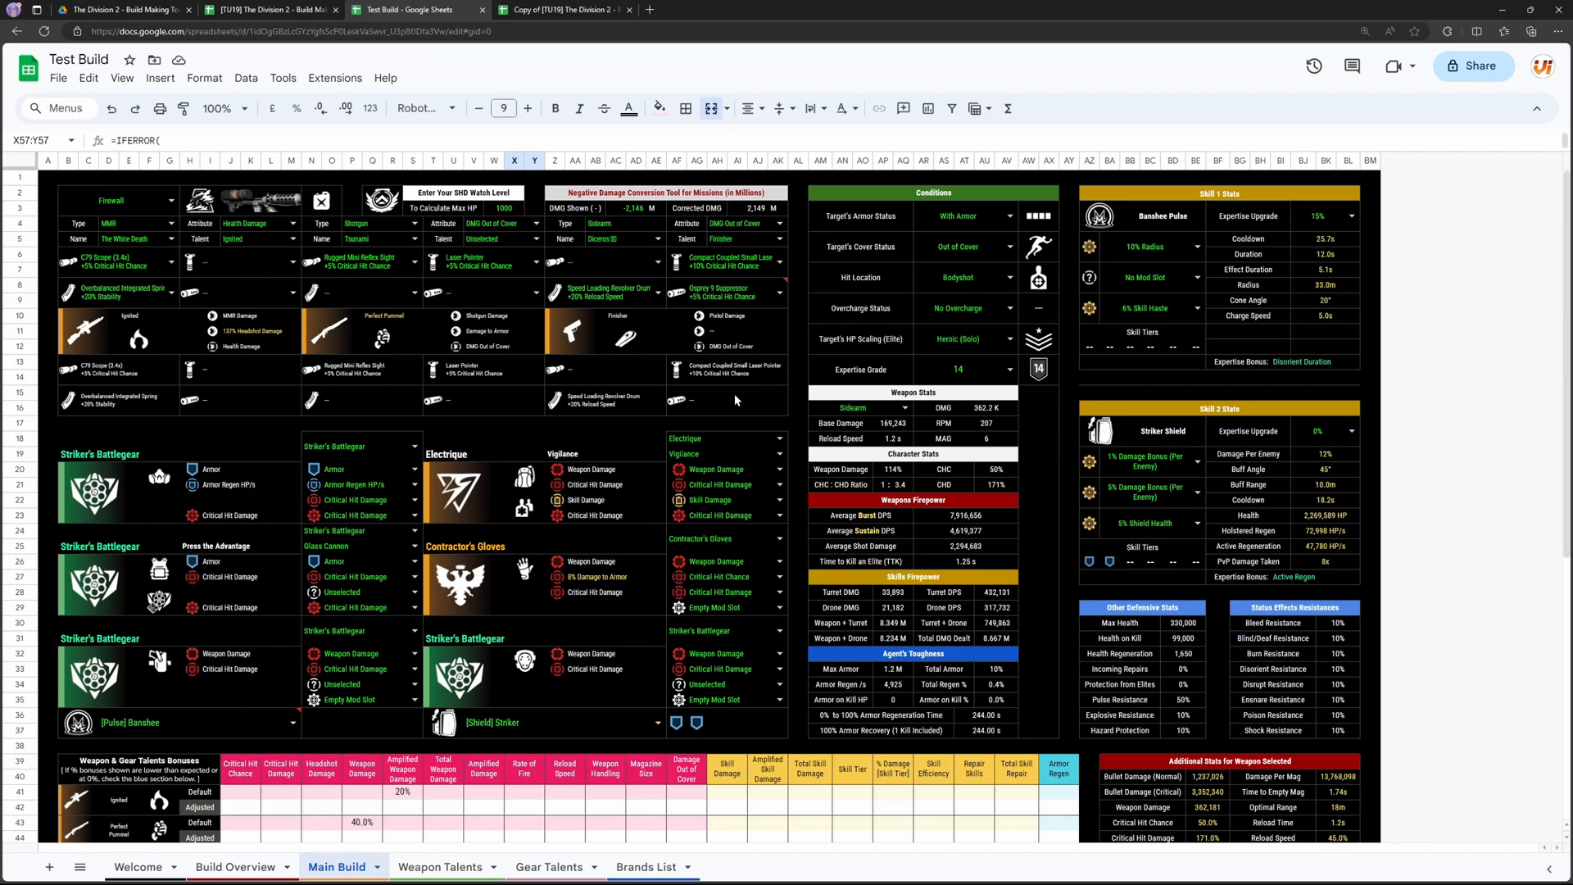
{"action": "left_click", "coordinate": [637, 212]}
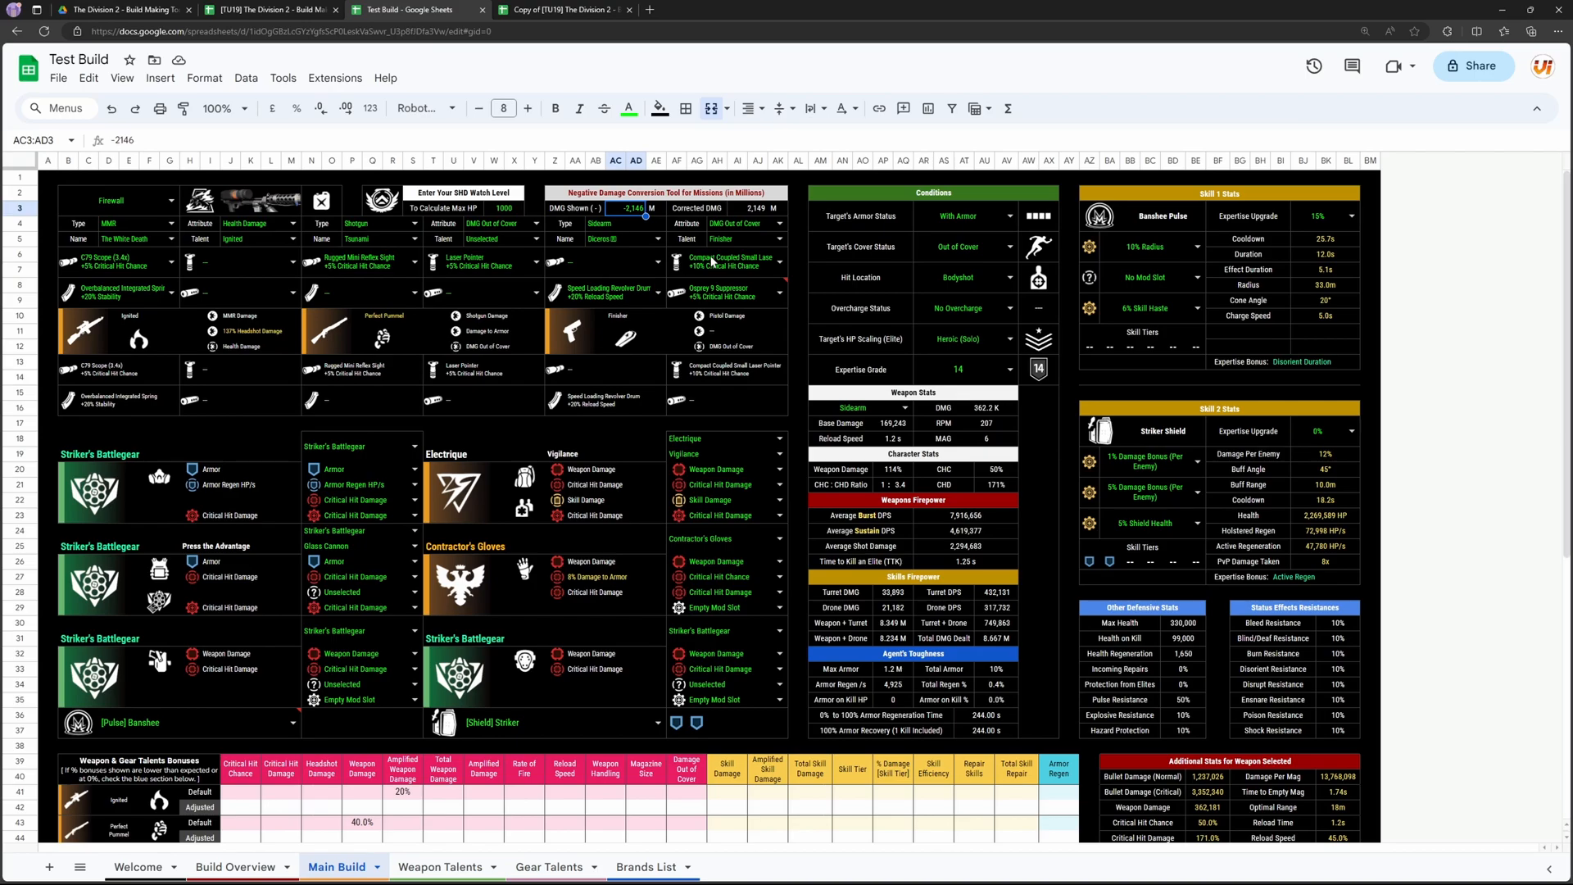
{"action": "left_click", "coordinate": [761, 214]}
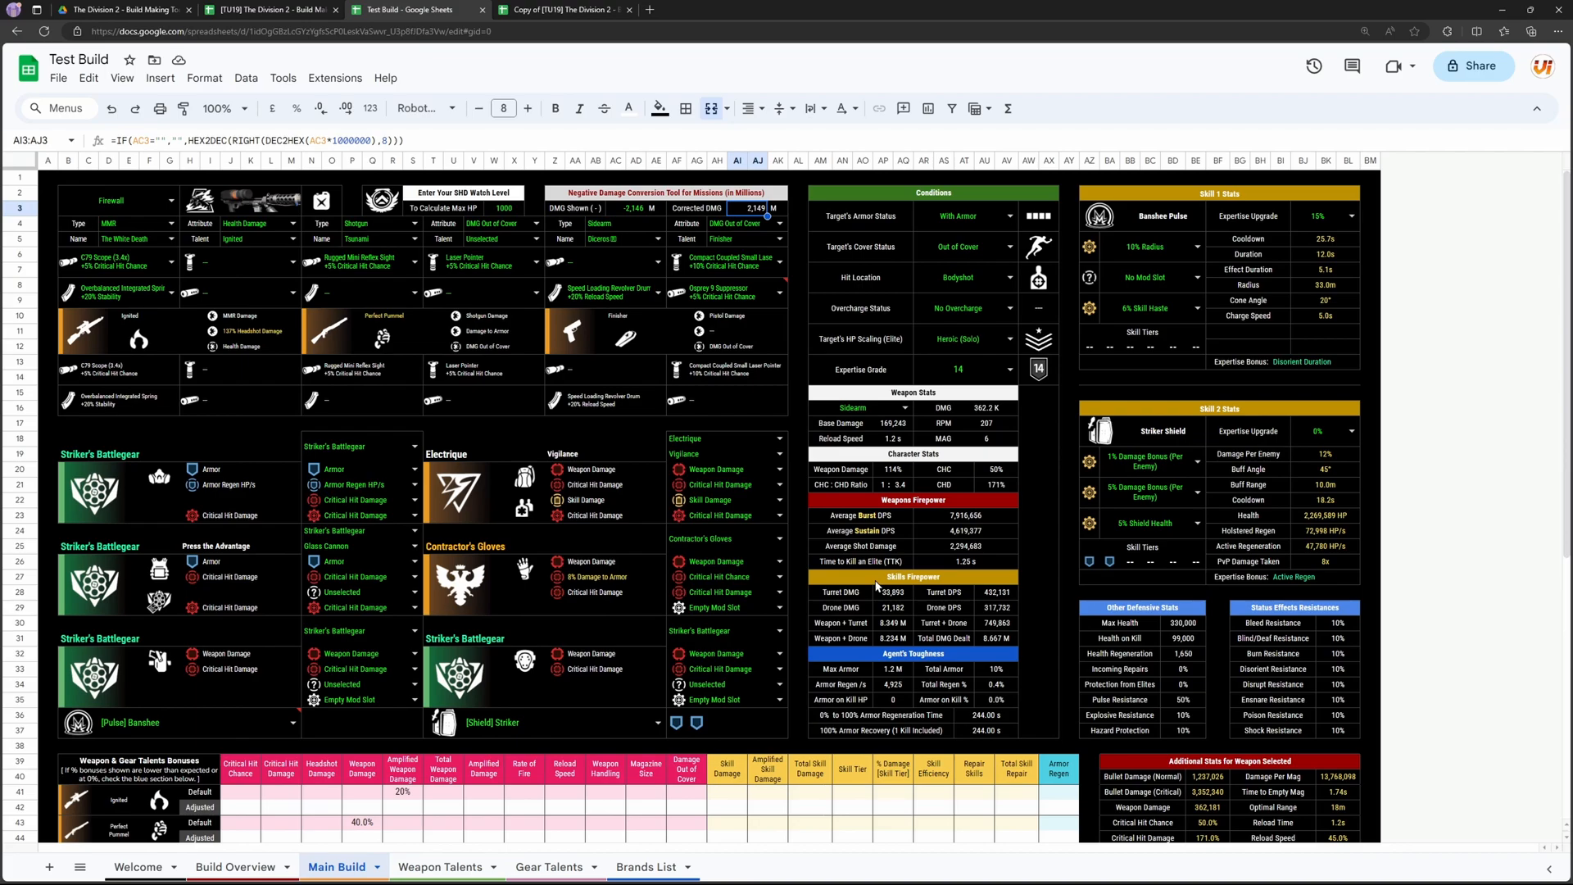
{"action": "scroll", "coordinate": [410, 462], "scroll_direction": "down", "scroll_amount": 10}
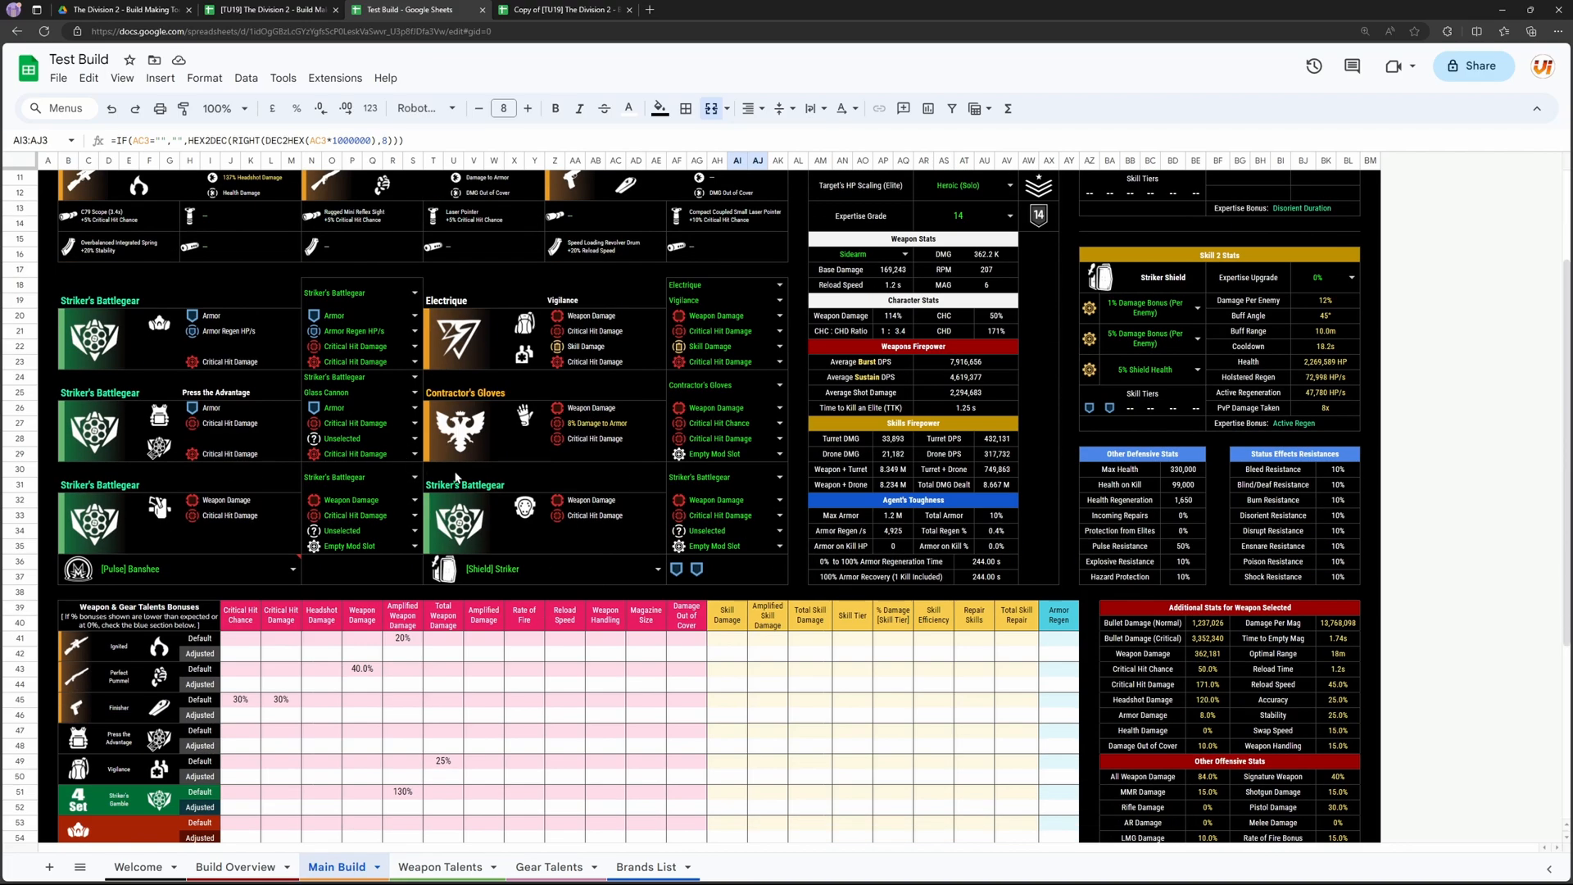
{"action": "scroll", "coordinate": [517, 721], "scroll_direction": "up", "scroll_amount": 10}
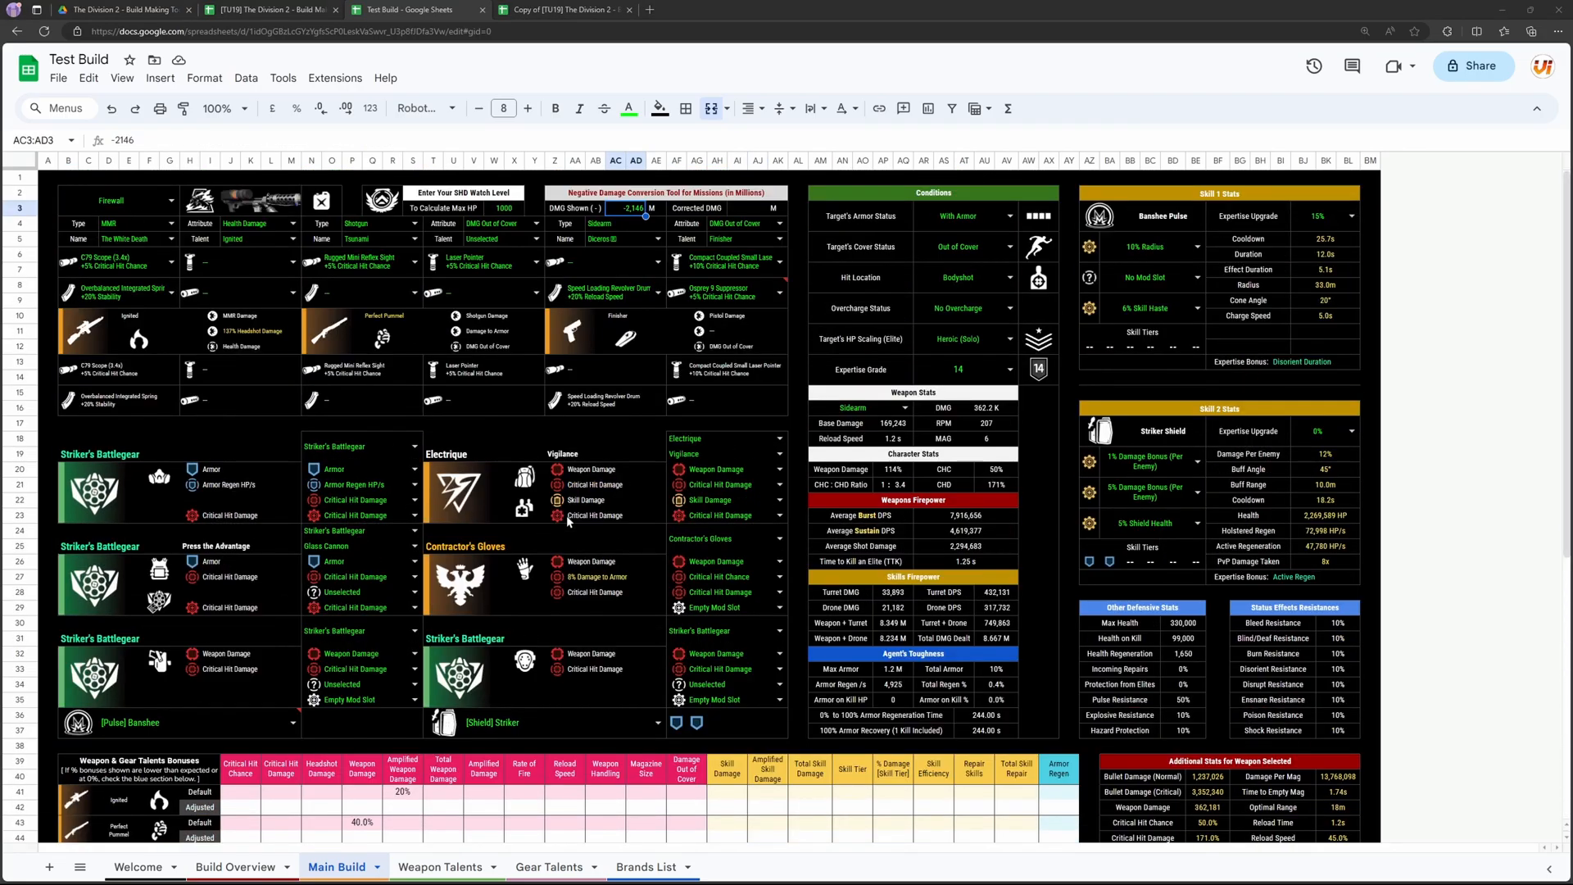
Step: Check the original view-only build tool spreadsheet and switch to its shared Google Drive folder
{"action": "left_click", "coordinate": [250, 9]}
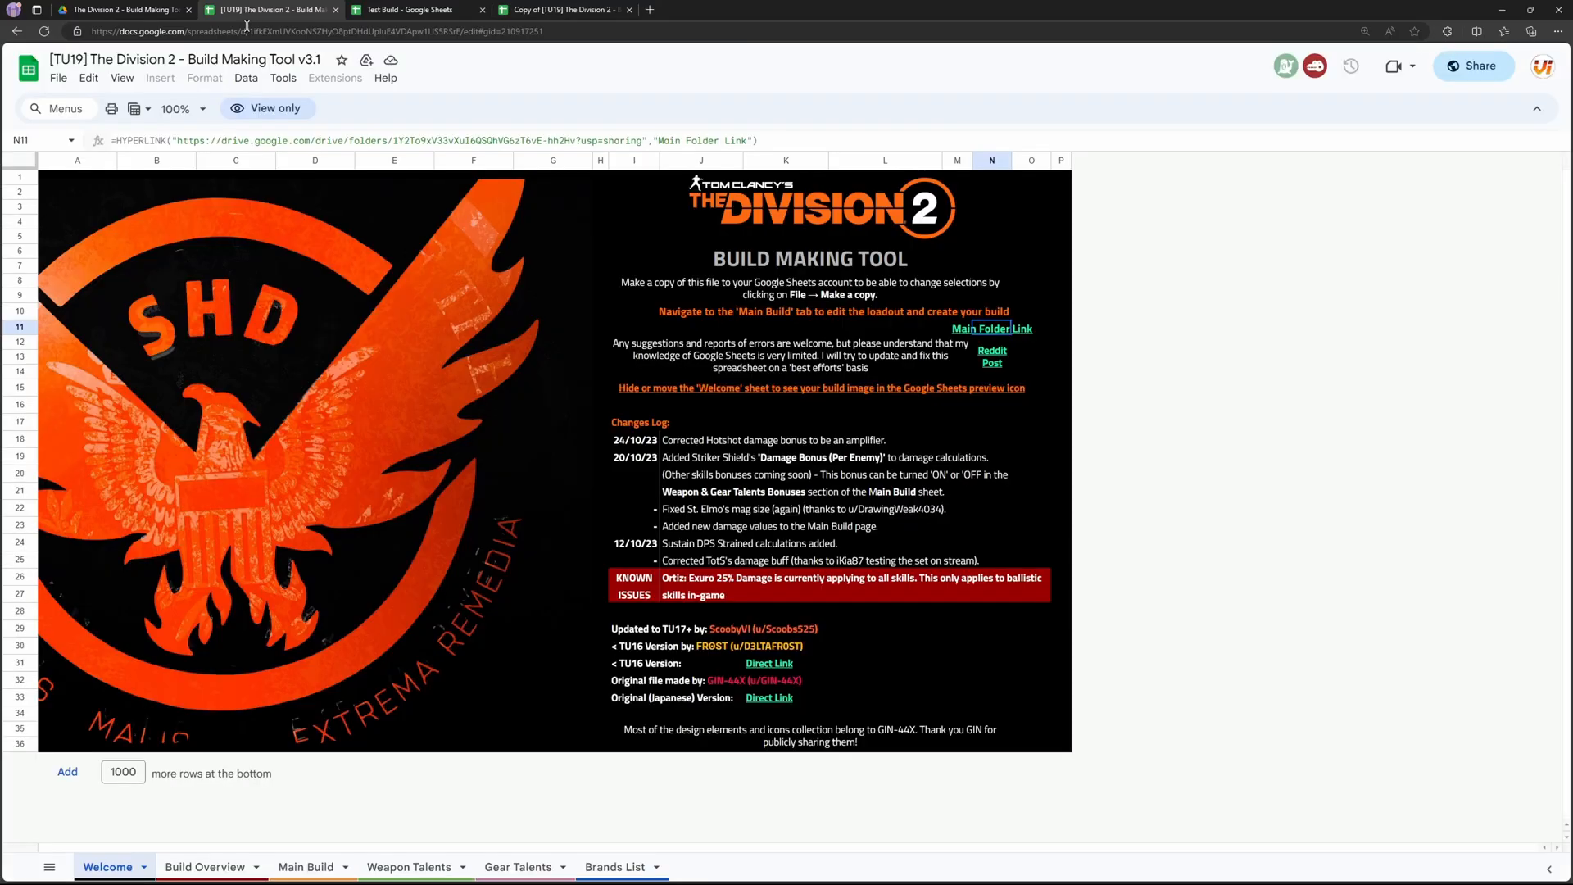
{"action": "left_click", "coordinate": [93, 7]}
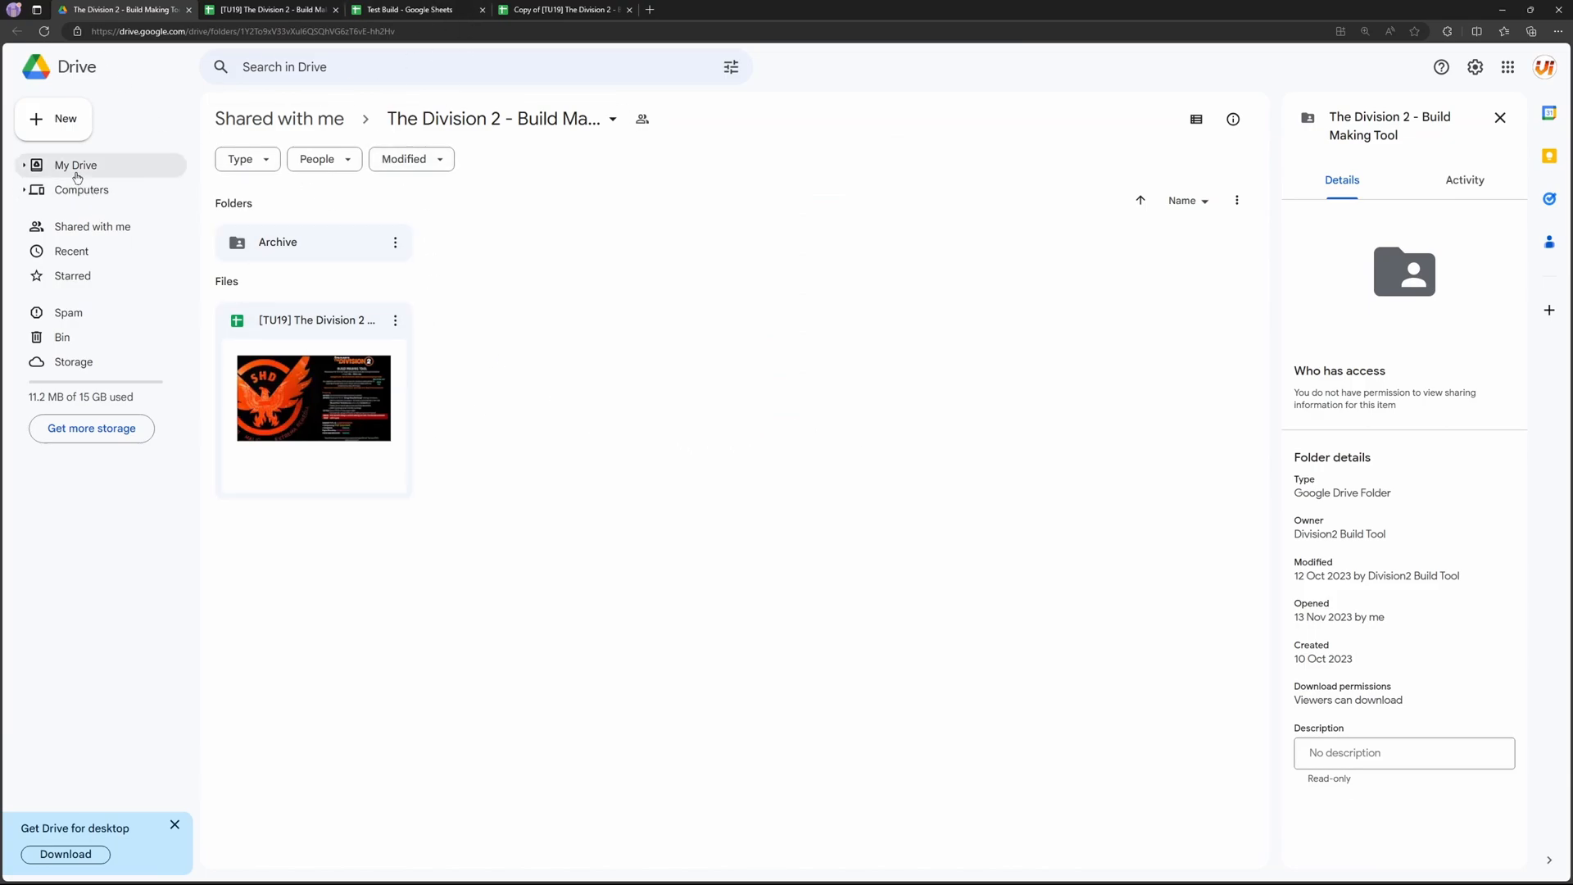
Step: Go to My Drive, view the Build Overview of Copy of [TU19] The Division 2 - Build Making Tool v3.1, and close that spreadsheet
{"action": "left_click", "coordinate": [127, 167]}
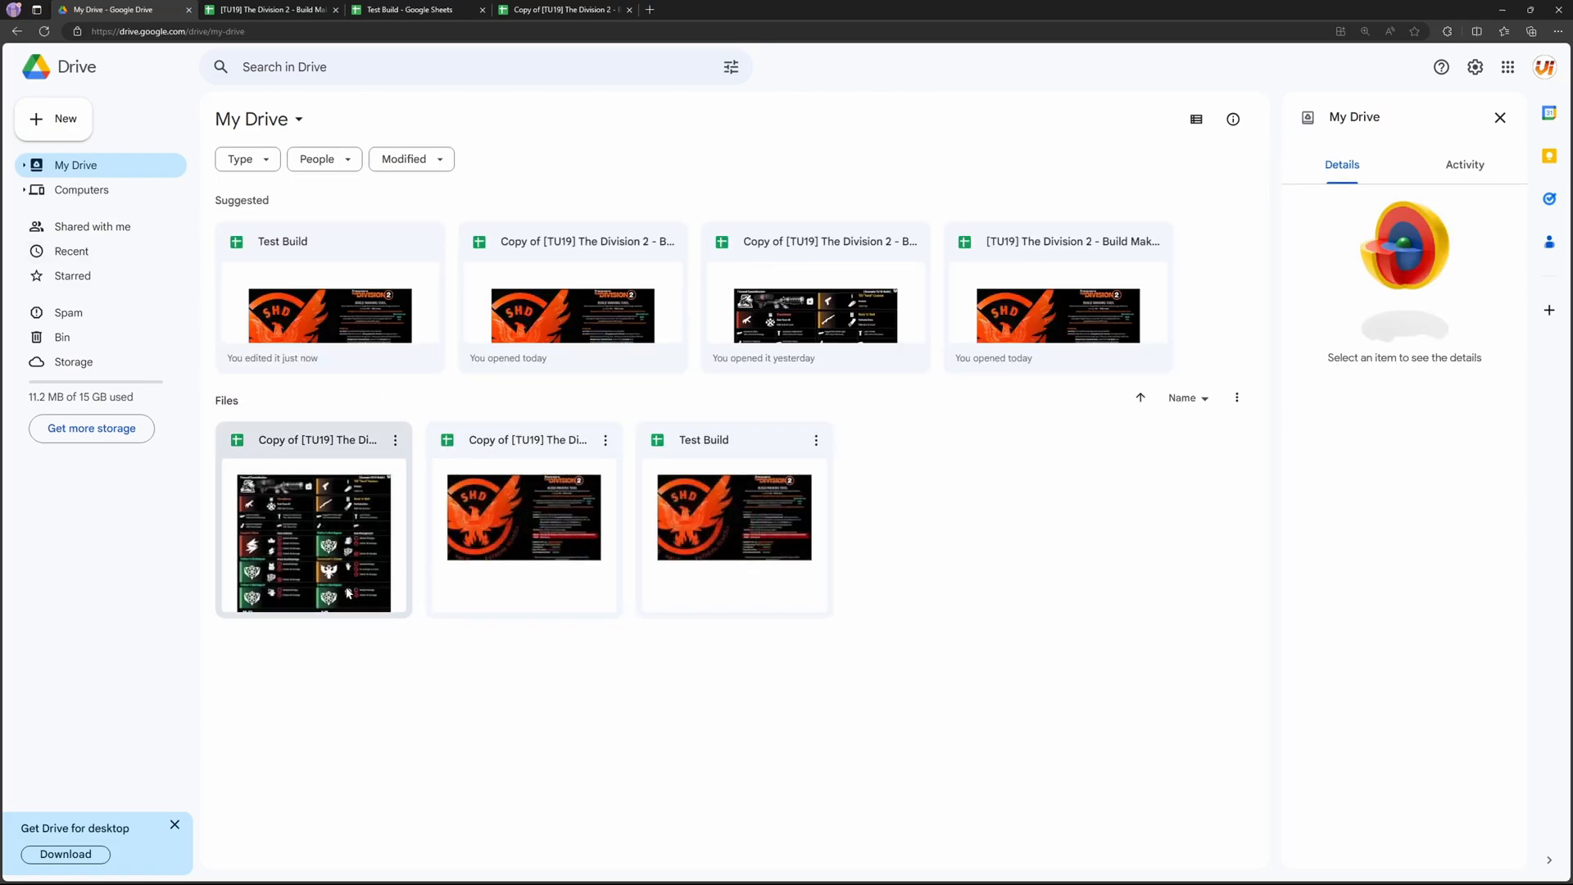
{"action": "double_click", "coordinate": [259, 587]}
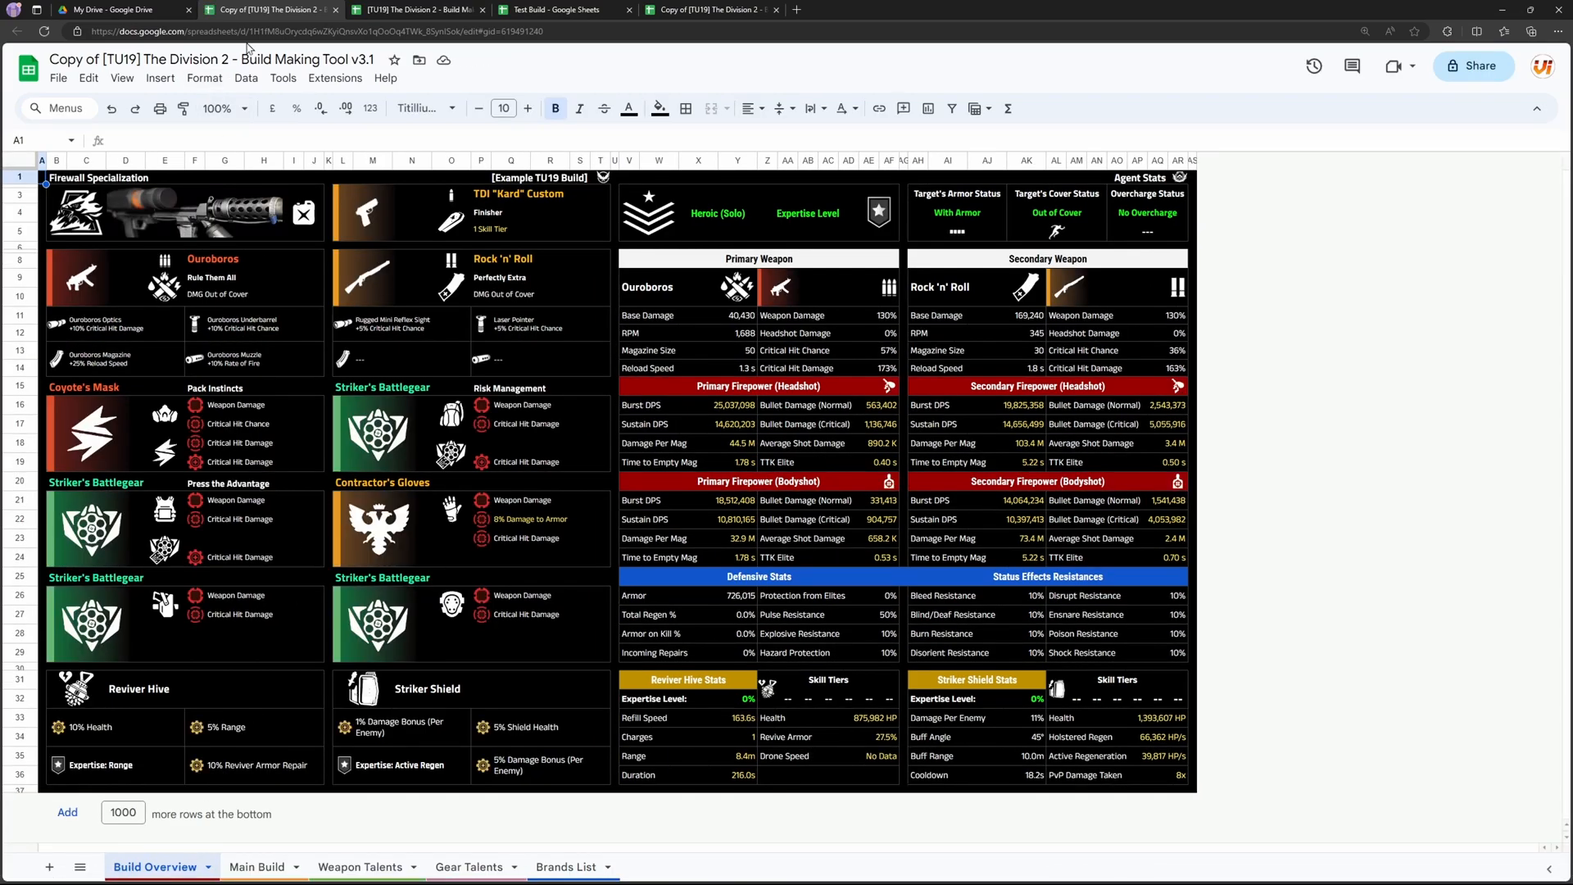
{"action": "left_click", "coordinate": [335, 10]}
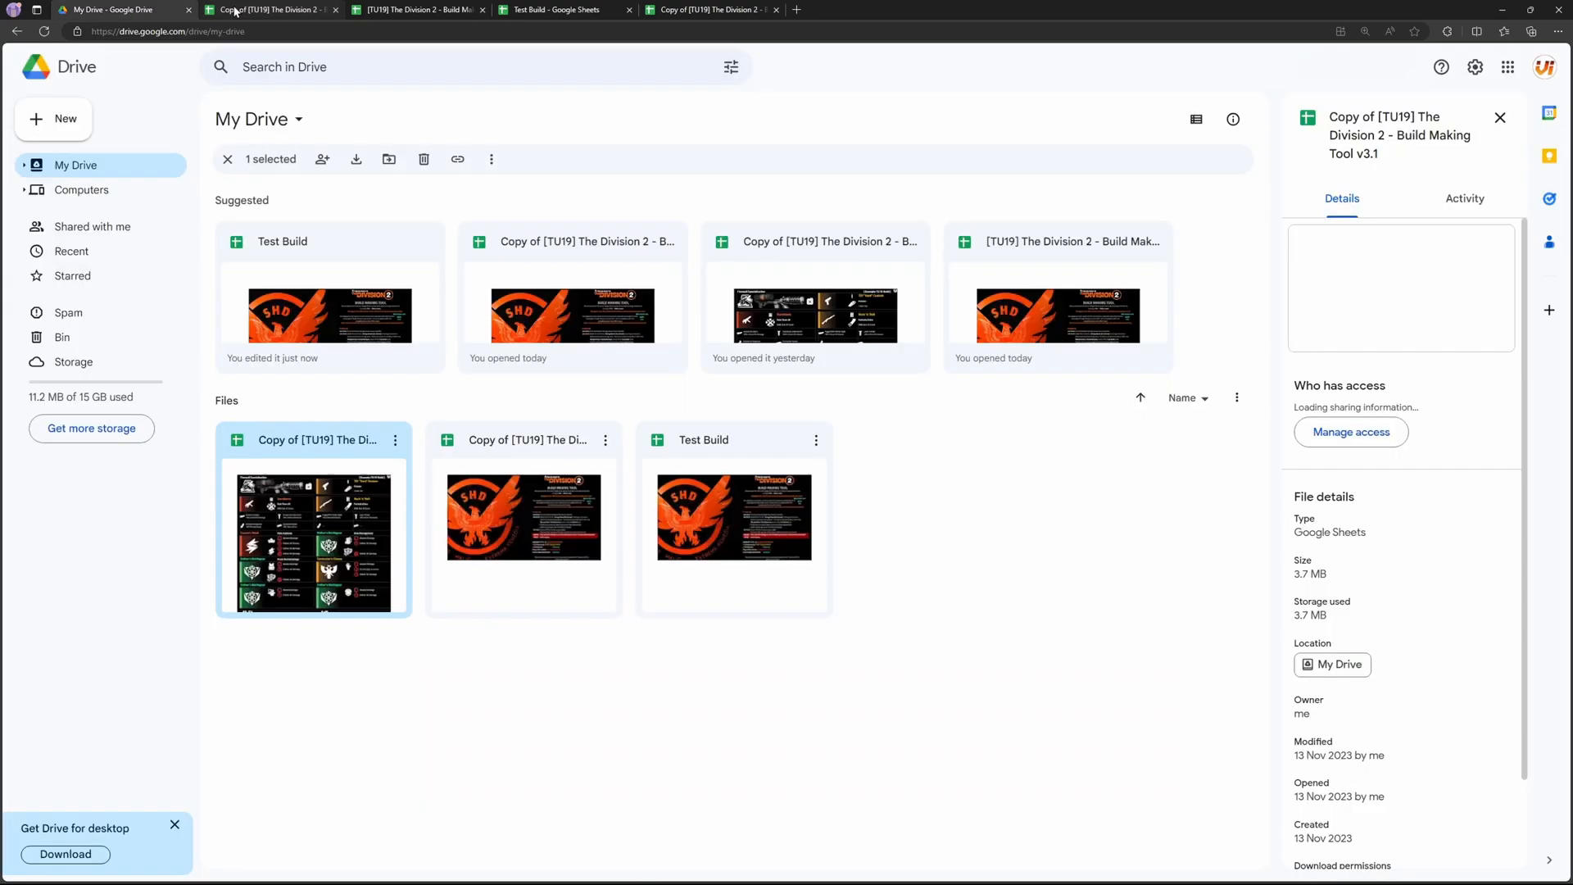
{"action": "left_click", "coordinate": [442, 627]}
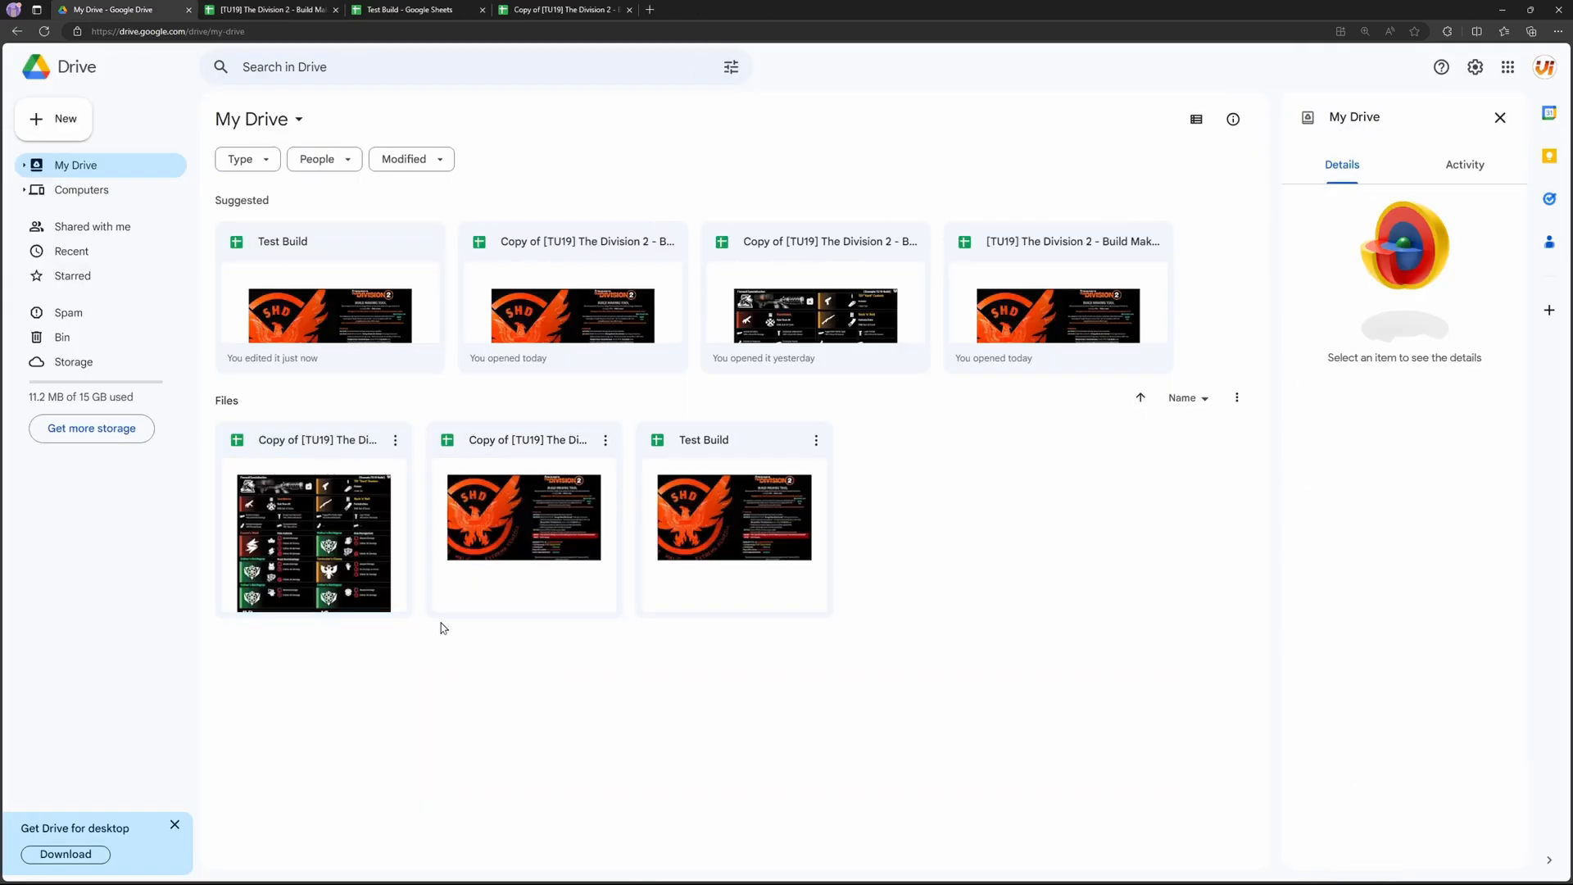
Step: Check the file details of the Build Making Tool v3.1 copy in My Drive and switch to the open Test Build spreadsheet
{"action": "left_click", "coordinate": [289, 526]}
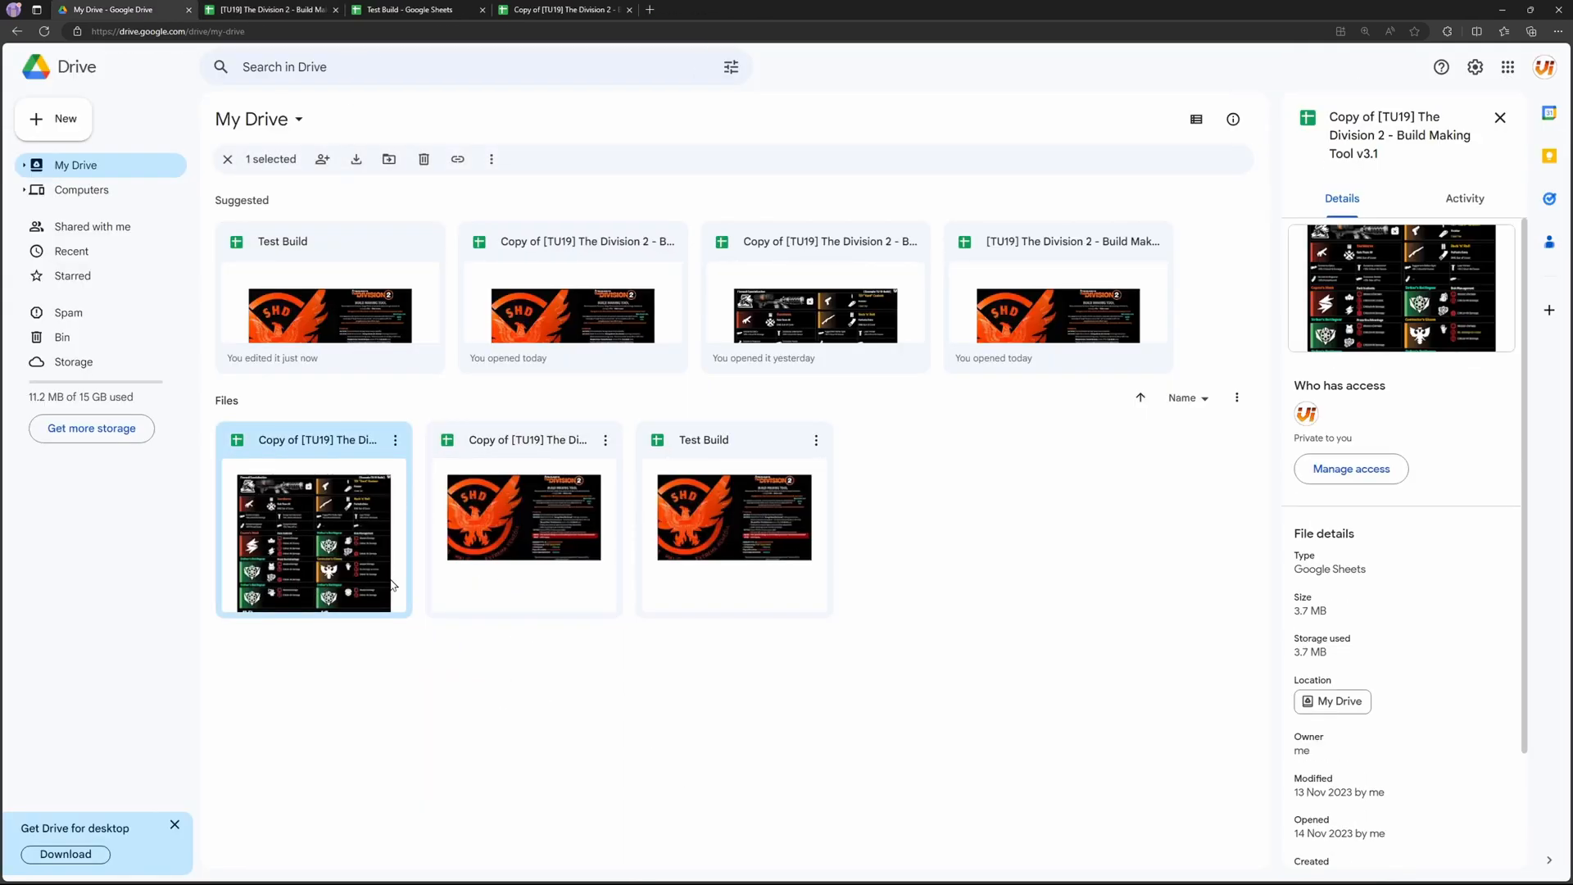
{"action": "left_click", "coordinate": [550, 741]}
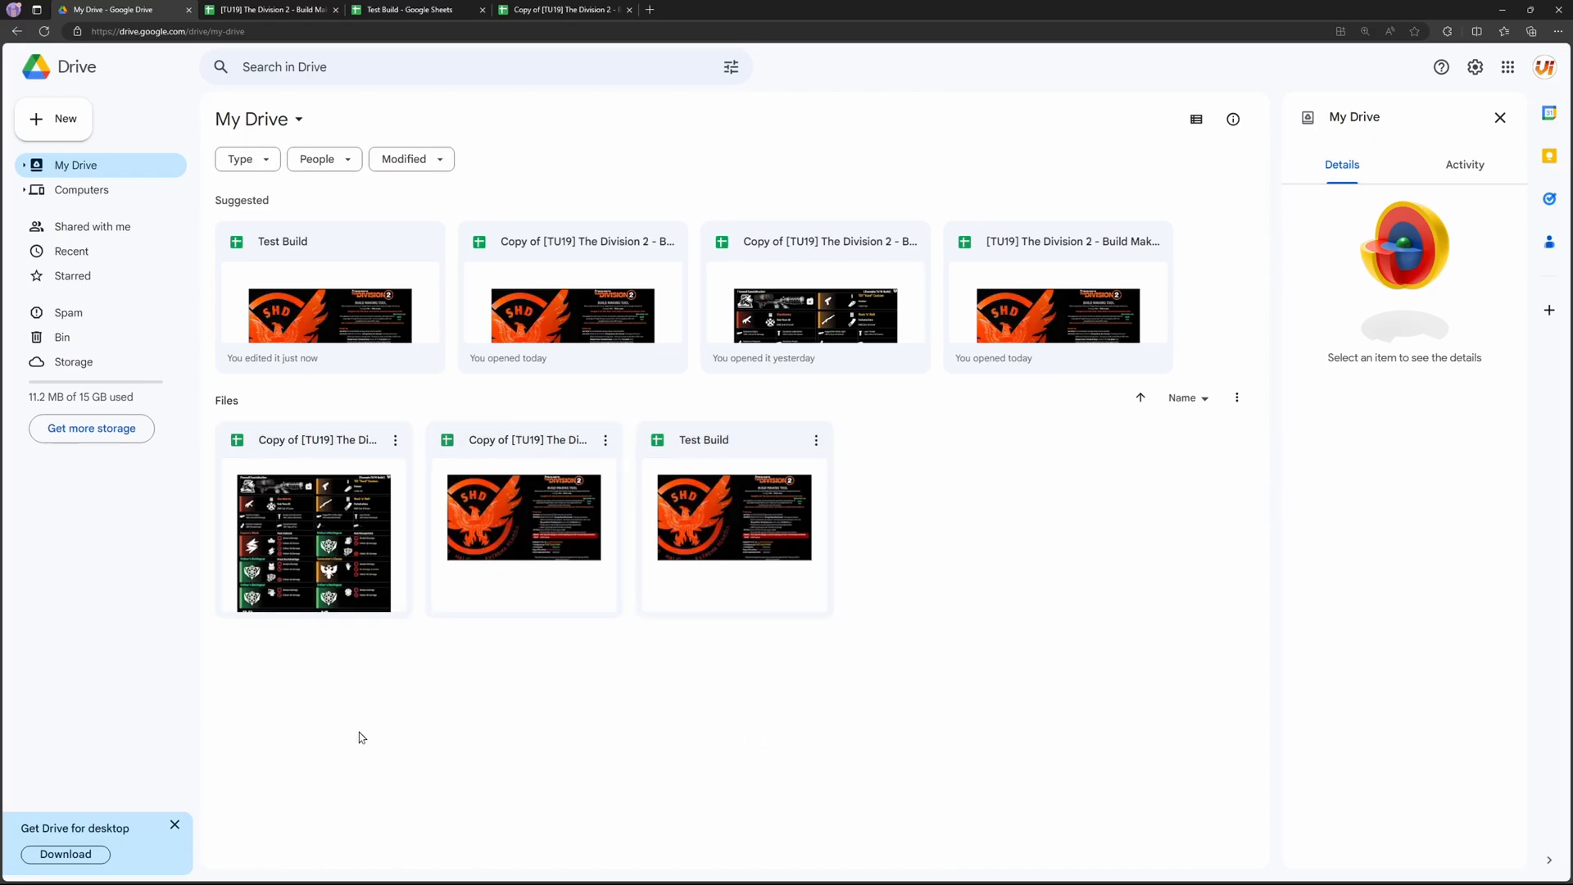
{"action": "left_click", "coordinate": [333, 578]}
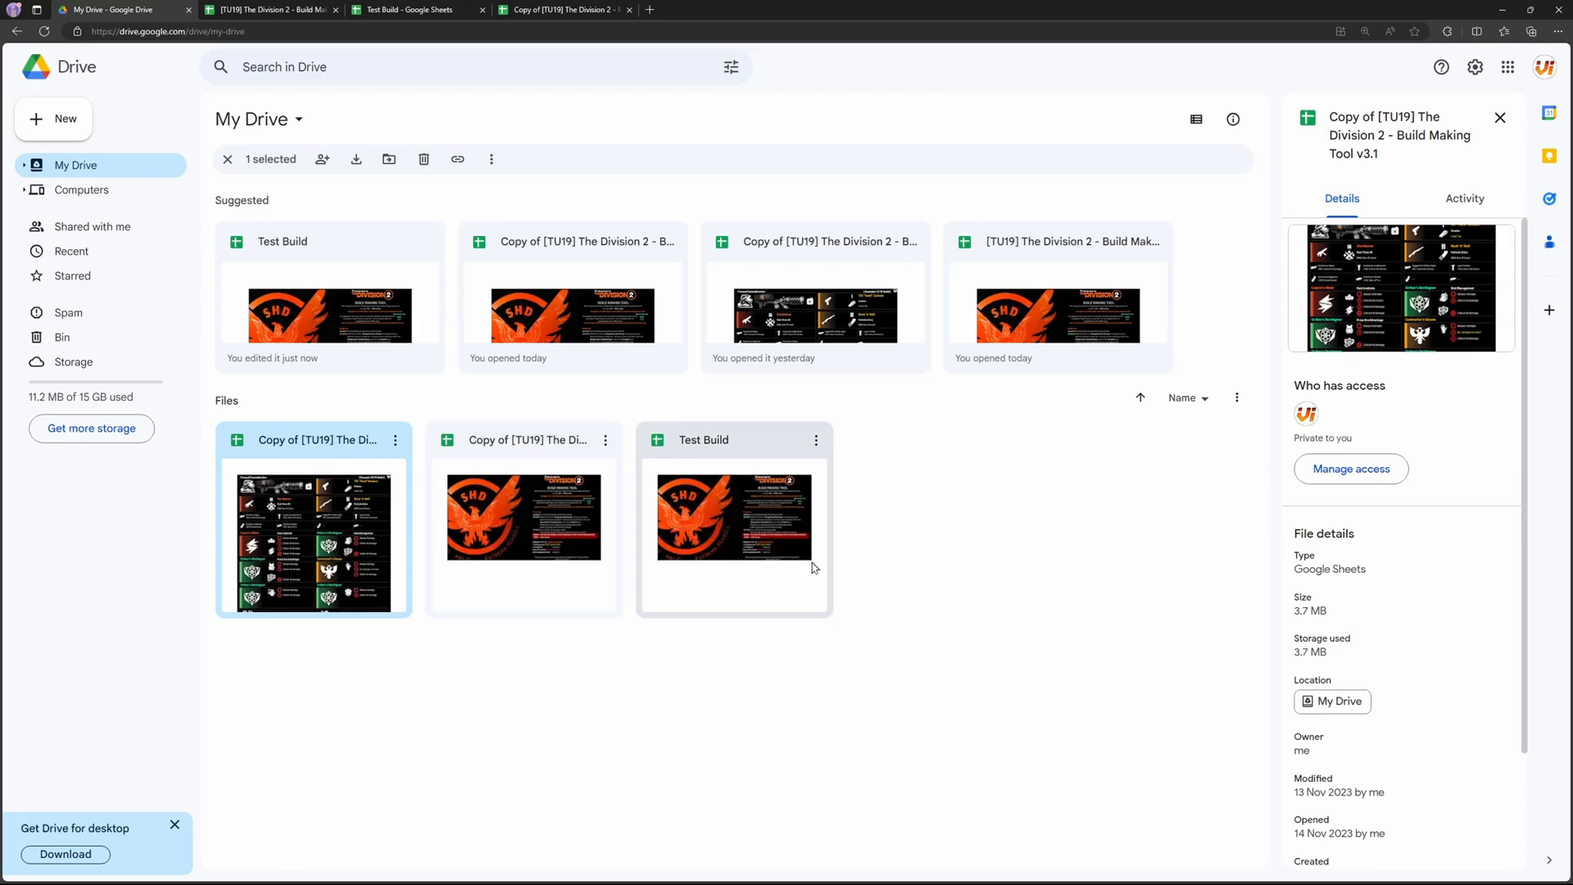
{"action": "left_click", "coordinate": [1032, 679]}
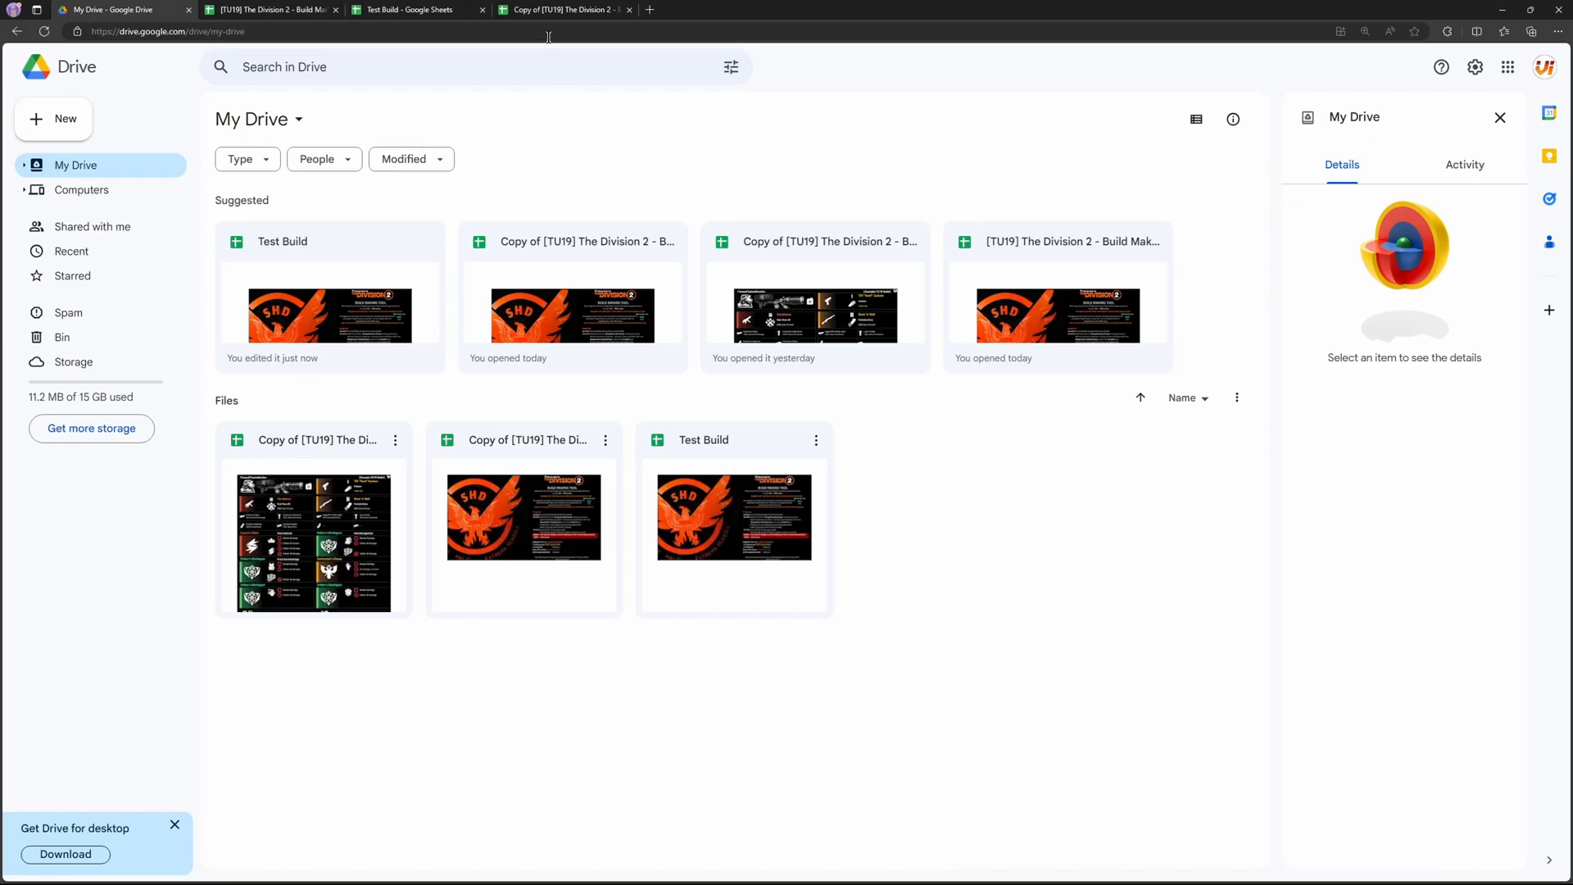
{"action": "left_click", "coordinate": [429, 11]}
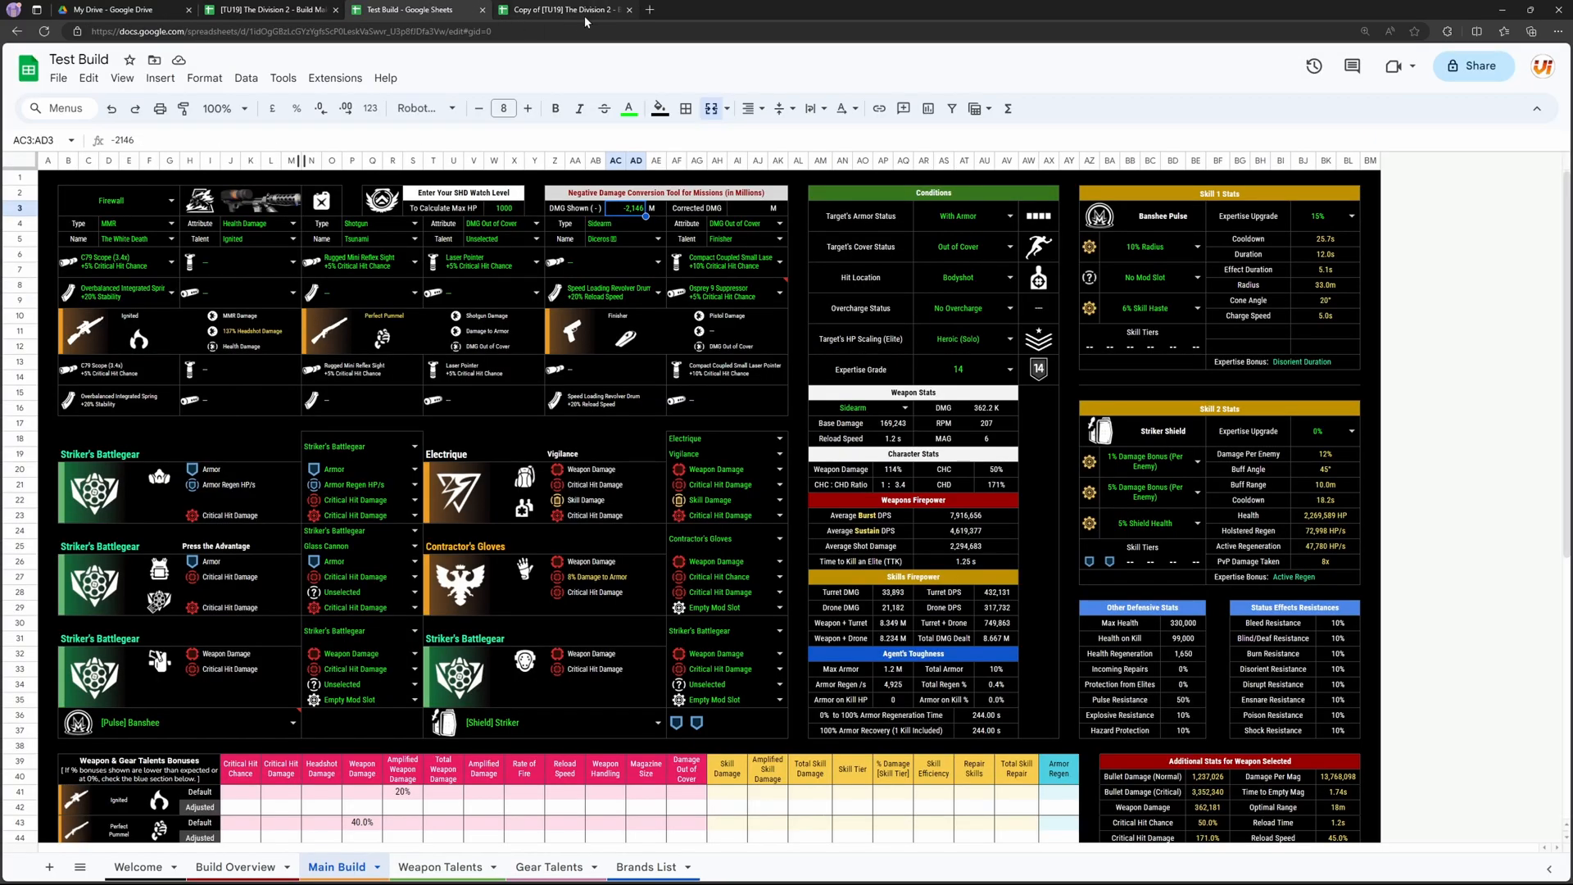